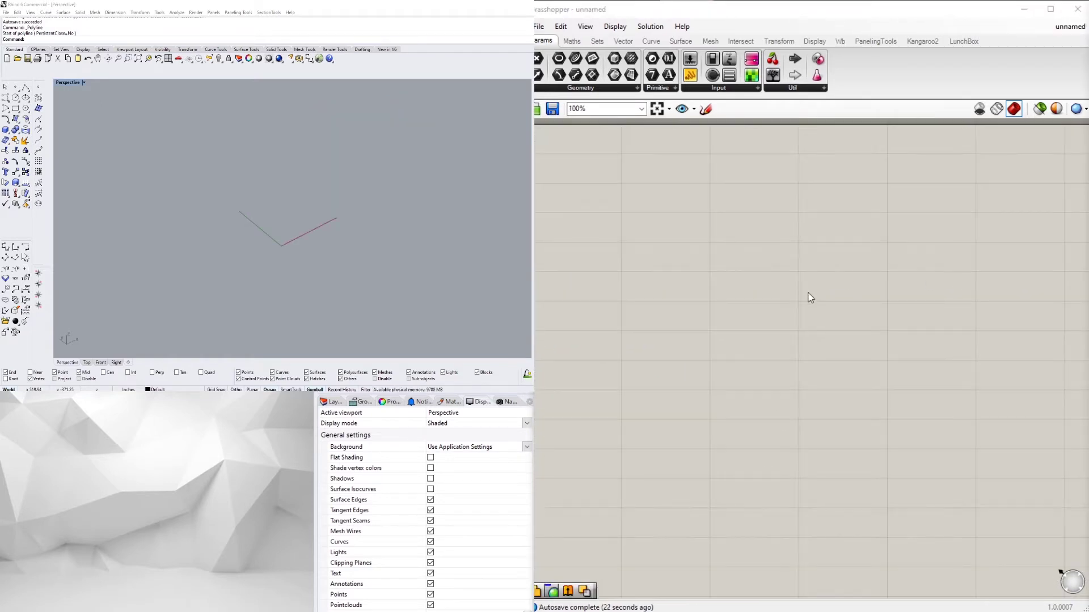
- Add an XZ Plane component to the empty canvas and move it slightly up and to one side
{"action": "double_click", "coordinate": [810, 298]}
{"action": "type", "text": "xz"}
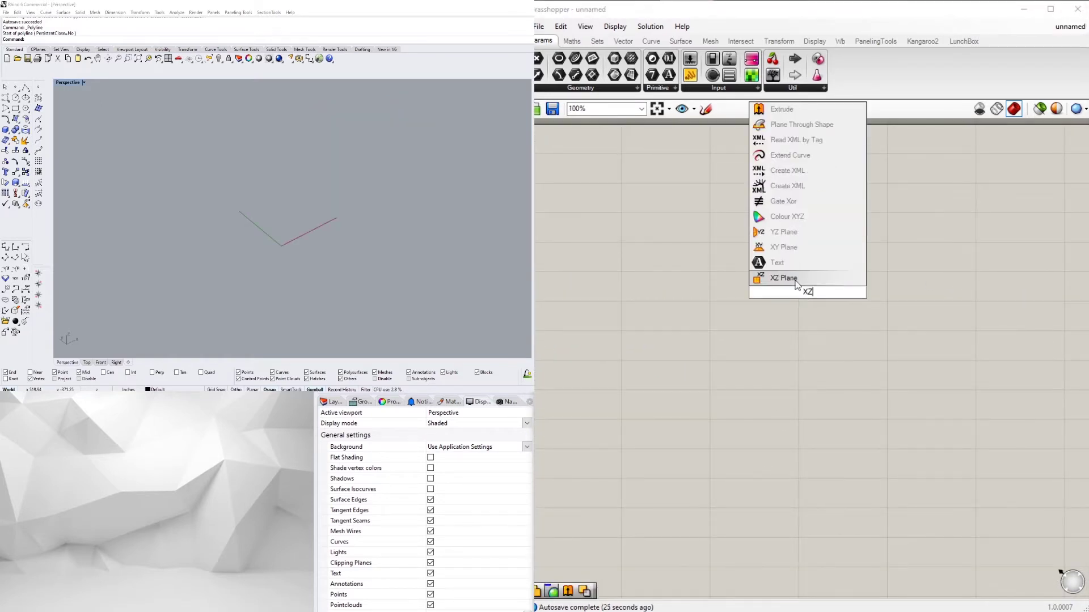
{"action": "left_click", "coordinate": [797, 278]}
{"action": "left_click", "coordinate": [805, 295]}
{"action": "left_click_drag", "start_coordinate": [807, 300], "coordinate": [745, 271]}
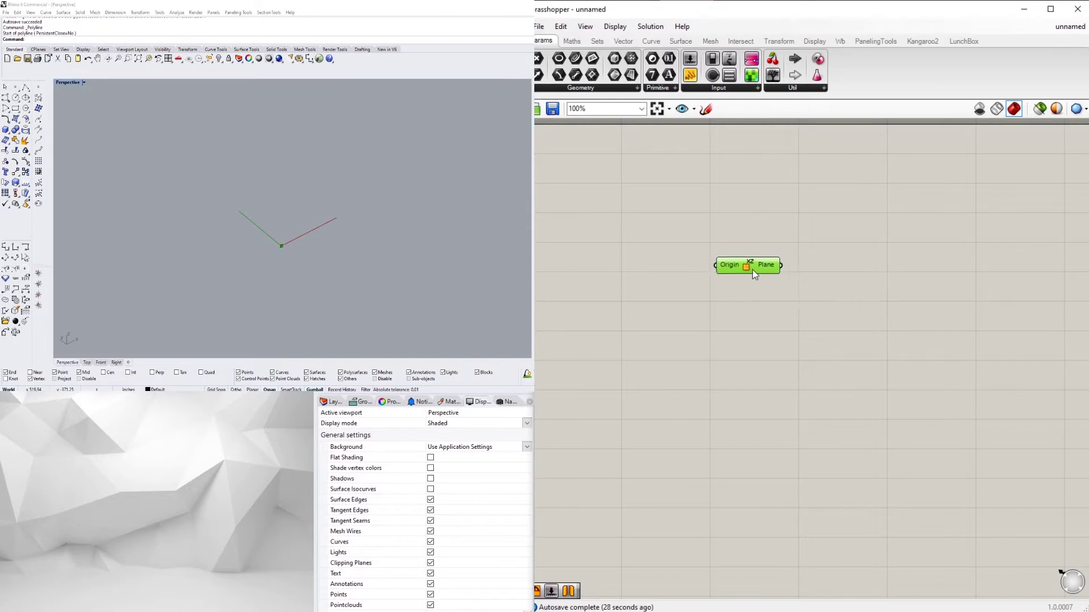
- Add an Arc component and connect the XZ plane to its Plane input
{"action": "double_click", "coordinate": [881, 309]}
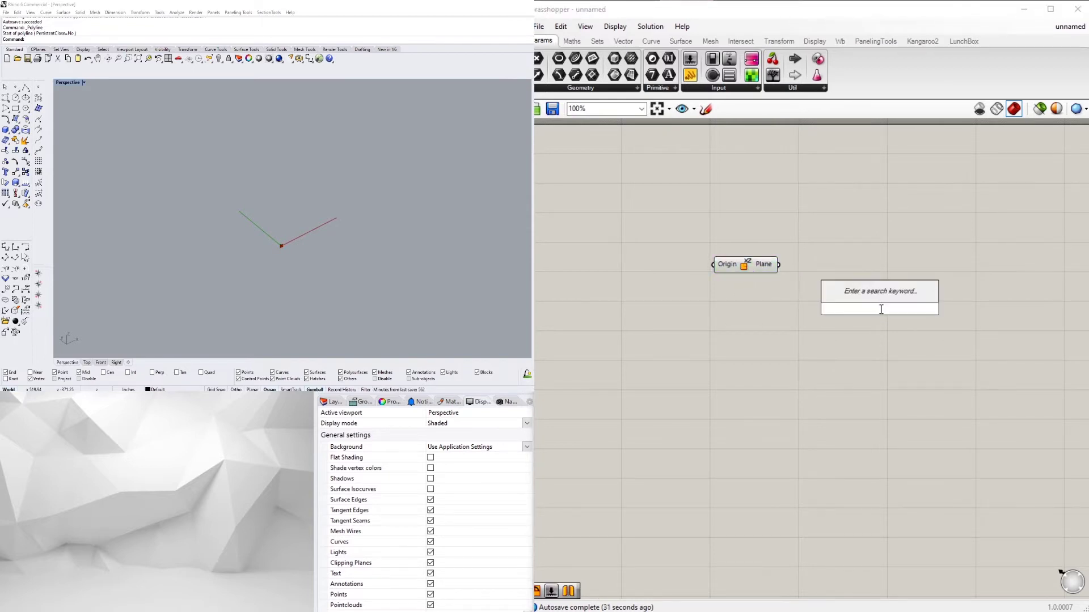
{"action": "type", "text": "arc"}
{"action": "left_click", "coordinate": [869, 295]}
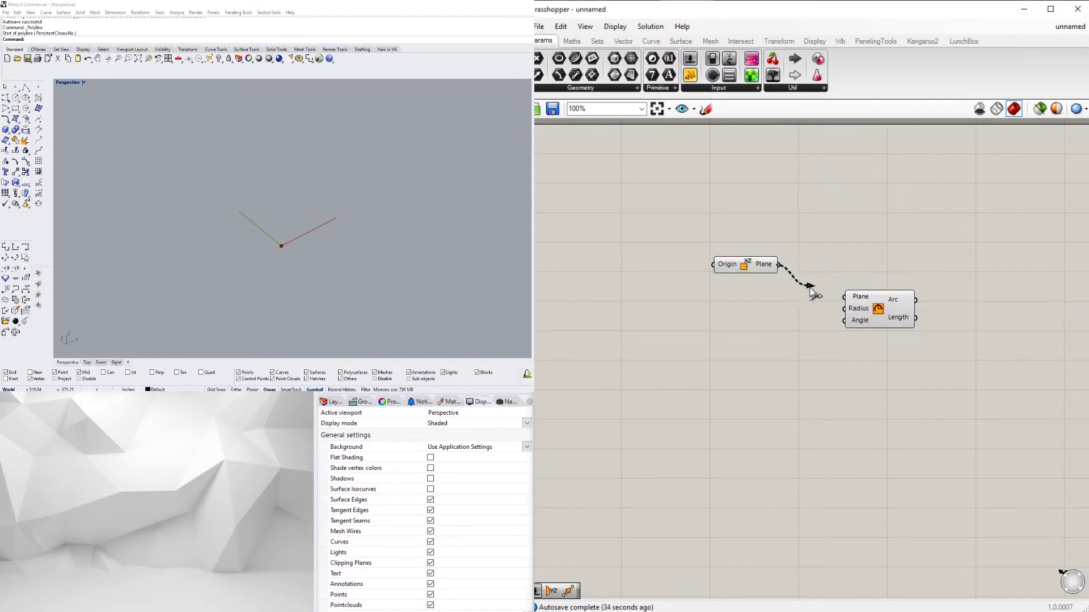
{"action": "left_click_drag", "start_coordinate": [811, 293], "coordinate": [837, 288]}
{"action": "left_click", "coordinate": [780, 328]}
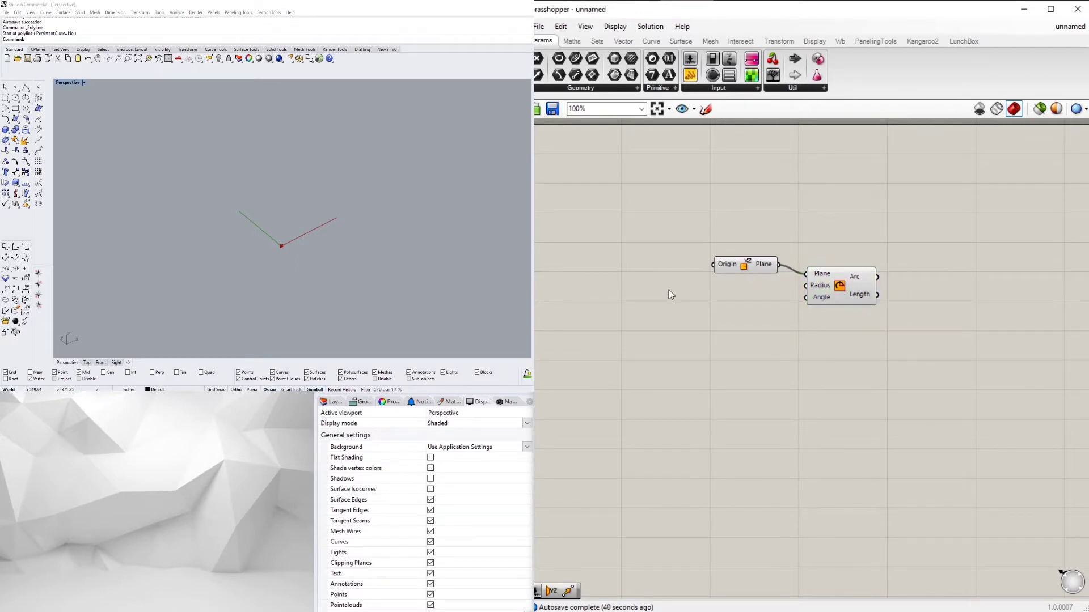
- Add a number slider with value 10 and a Multiplication component beneath the XZ Plane component
{"action": "double_click", "coordinate": [668, 290]}
{"action": "type", "text": "10"}
{"action": "key", "text": "Return"}
{"action": "double_click", "coordinate": [714, 324]}
{"action": "type", "text": "*"}
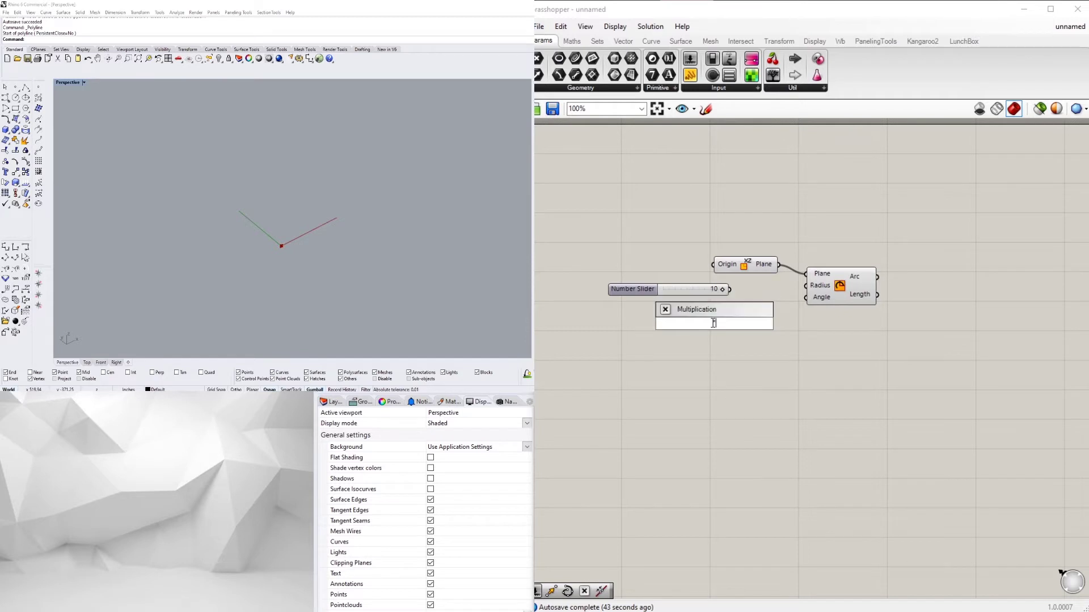
{"action": "key", "text": "Return"}
{"action": "scroll", "coordinate": [668, 299], "scroll_direction": "up", "scroll_amount": 2}
- Connect the slider to the Multiplication's A input and its Result to the Arc's Radius
{"action": "left_click_drag", "start_coordinate": [640, 294], "coordinate": [566, 327]}
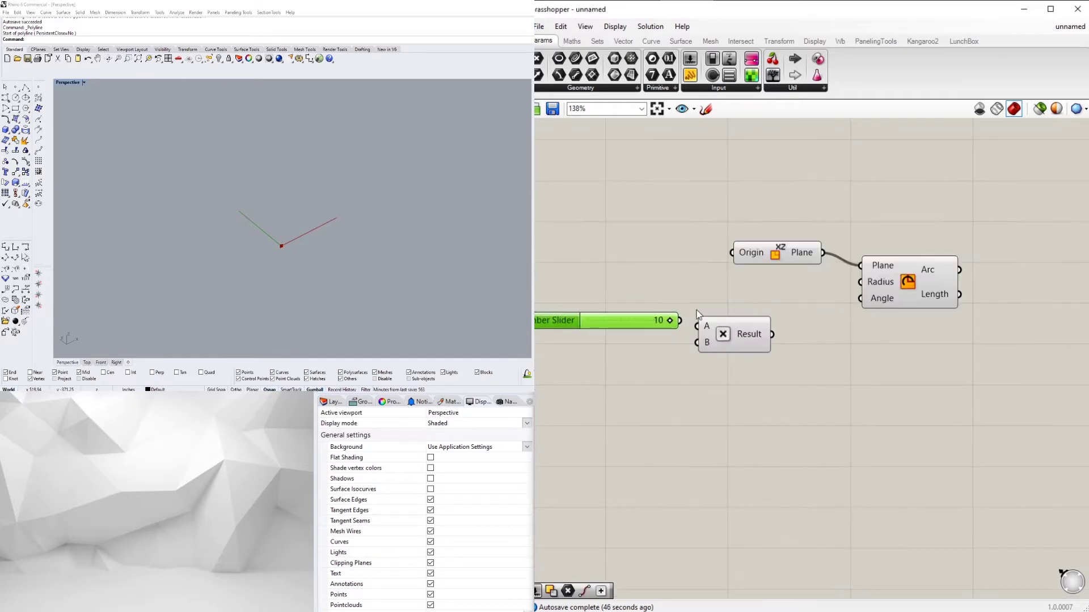
{"action": "left_click_drag", "start_coordinate": [727, 365], "coordinate": [667, 315]}
{"action": "mouse_move", "coordinate": [747, 343]}
{"action": "left_mouse_down"}
{"action": "mouse_move", "coordinate": [800, 298]}
{"action": "mouse_move", "coordinate": [882, 275]}
{"action": "left_mouse_up"}
{"action": "left_click", "coordinate": [816, 316]}
{"action": "scroll", "coordinate": [819, 303], "scroll_direction": "up", "scroll_amount": 3}
{"action": "left_click", "coordinate": [1005, 308]}
{"action": "right_click_drag", "start_coordinate": [306, 238], "coordinate": [267, 214]}
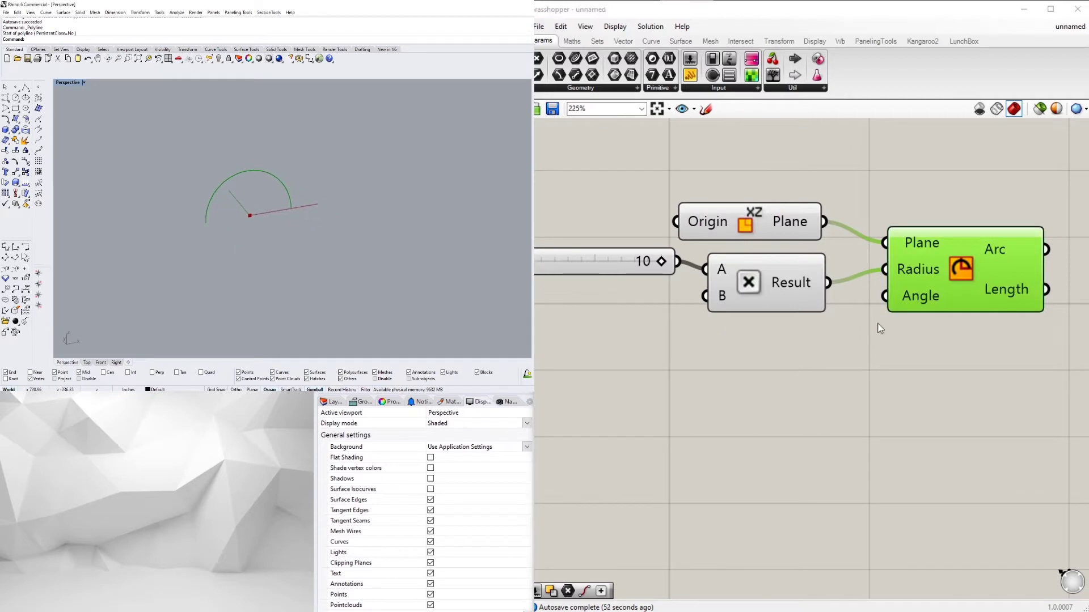
- Add a Move component and connect the arc to its Geometry input
{"action": "left_click", "coordinate": [996, 402]}
{"action": "right_click_drag", "start_coordinate": [995, 402], "coordinate": [824, 383]}
{"action": "double_click", "coordinate": [823, 383]}
{"action": "type", "text": "mo"}
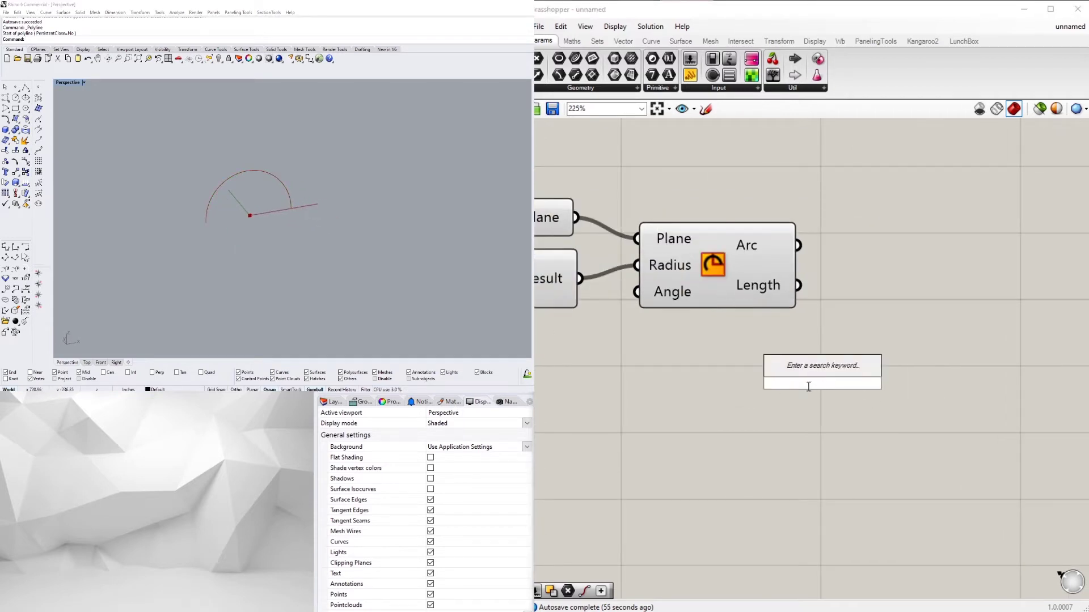
{"action": "left_click", "coordinate": [792, 354]}
{"action": "left_click_drag", "start_coordinate": [817, 377], "coordinate": [940, 331]}
{"action": "left_click_drag", "start_coordinate": [798, 245], "coordinate": [845, 323]}
{"action": "left_click_drag", "start_coordinate": [894, 330], "coordinate": [959, 318]}
- Add a Unit Z vector below the Arc component and connect it to the Move component's Motion input
{"action": "left_click", "coordinate": [697, 372]}
{"action": "double_click", "coordinate": [697, 372]}
{"action": "type", "text": "z"}
{"action": "left_click", "coordinate": [713, 353]}
{"action": "left_click_drag", "start_coordinate": [715, 371], "coordinate": [727, 353]}
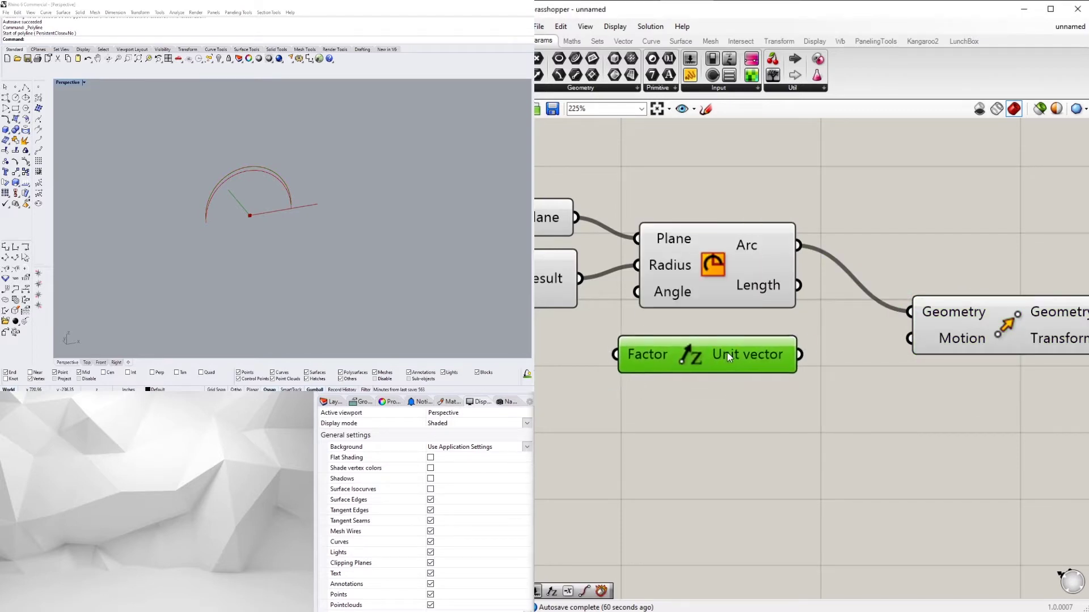
{"action": "left_click_drag", "start_coordinate": [796, 353], "coordinate": [908, 339]}
{"action": "left_click_drag", "start_coordinate": [1000, 340], "coordinate": [999, 316]}
{"action": "left_click", "coordinate": [923, 357]}
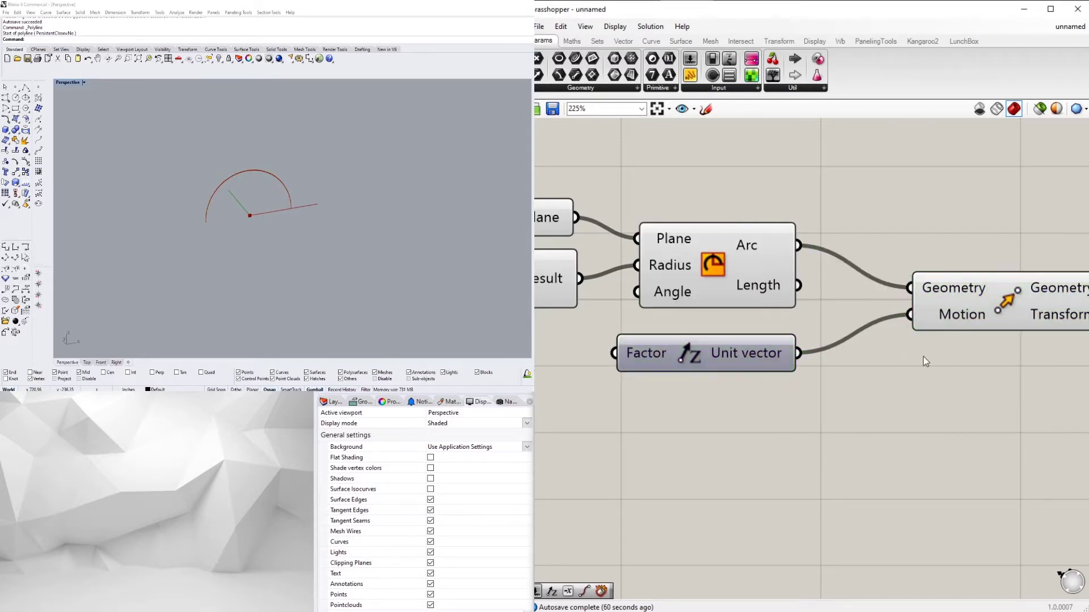
- Set the maximum of the radius number slider to 20
{"action": "scroll", "coordinate": [923, 356], "scroll_direction": "down", "scroll_amount": 2}
{"action": "right_click_drag", "start_coordinate": [735, 359], "coordinate": [916, 365]}
{"action": "double_click", "coordinate": [586, 291]}
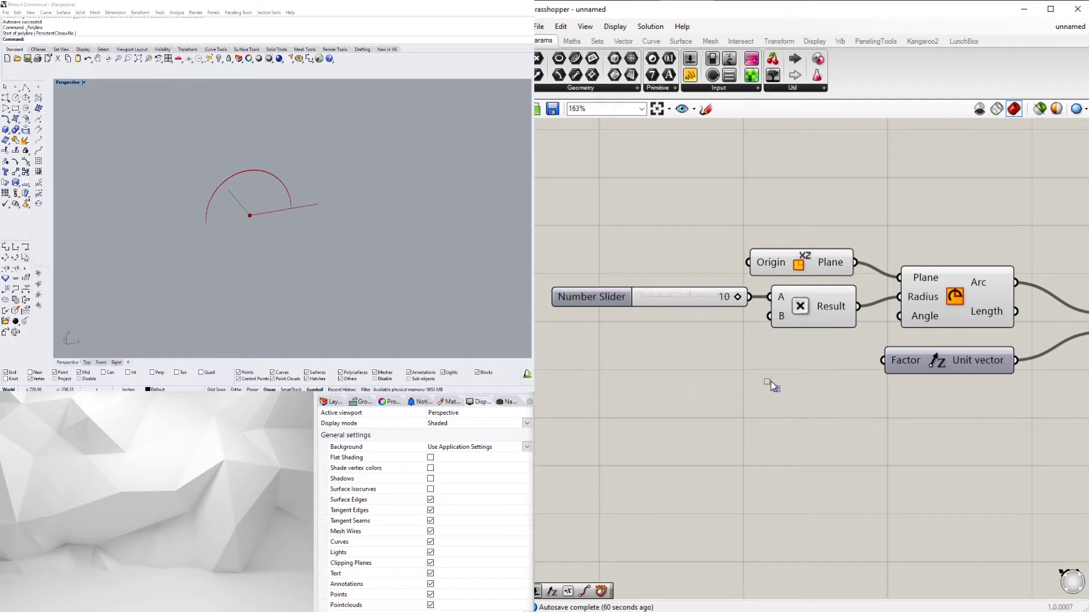
{"action": "double_click", "coordinate": [646, 329]}
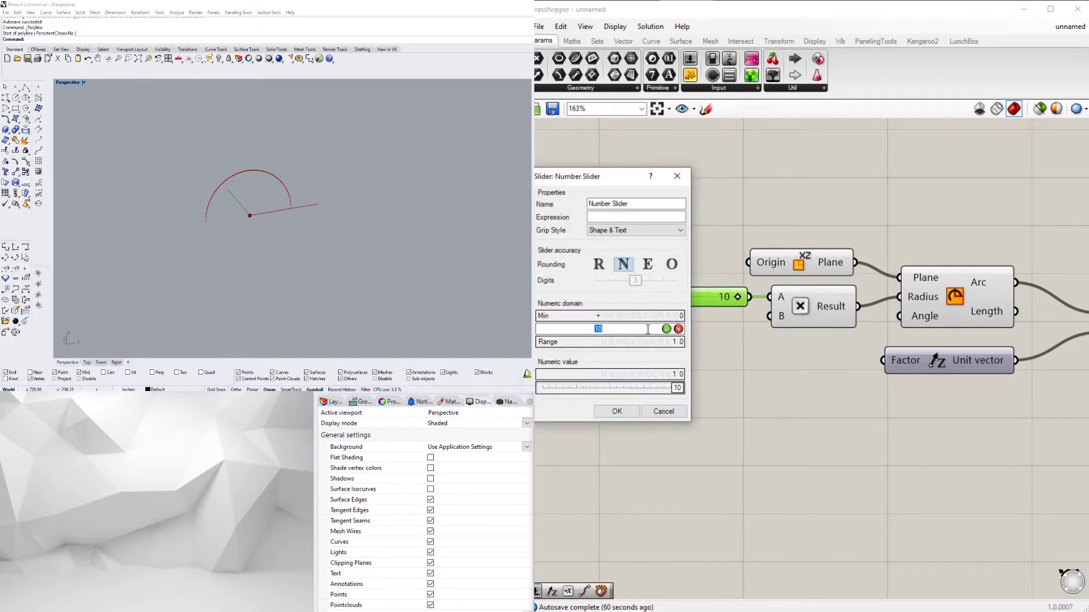
{"action": "type", "text": "20"}
{"action": "left_click", "coordinate": [628, 409]}
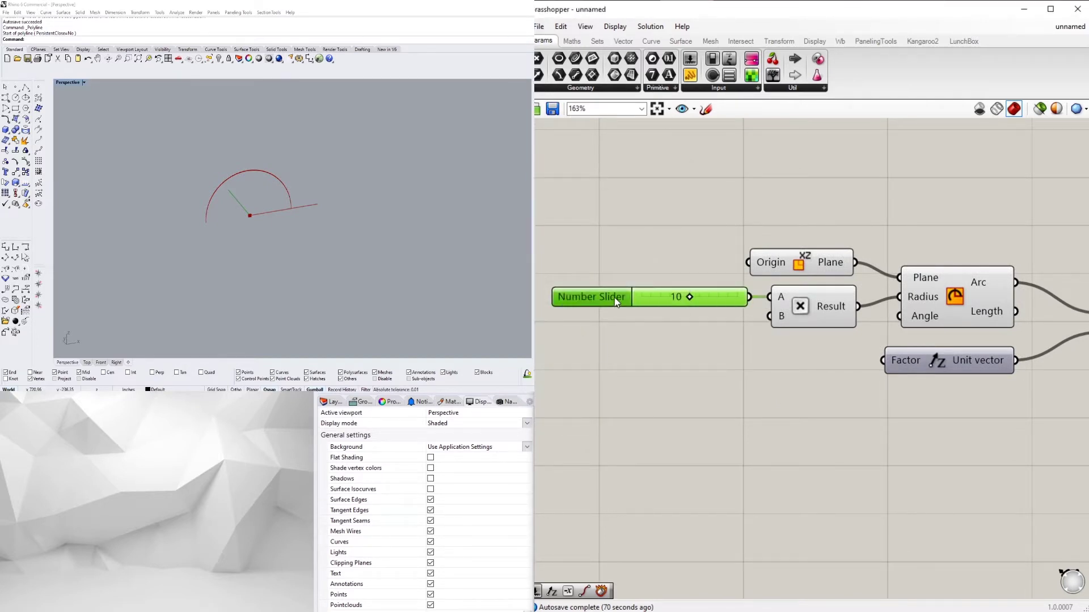
- Group the radius slider and name the group ARCH SIZE
{"action": "key", "text": "ctrl+g"}
{"action": "right_click", "coordinate": [614, 280]}
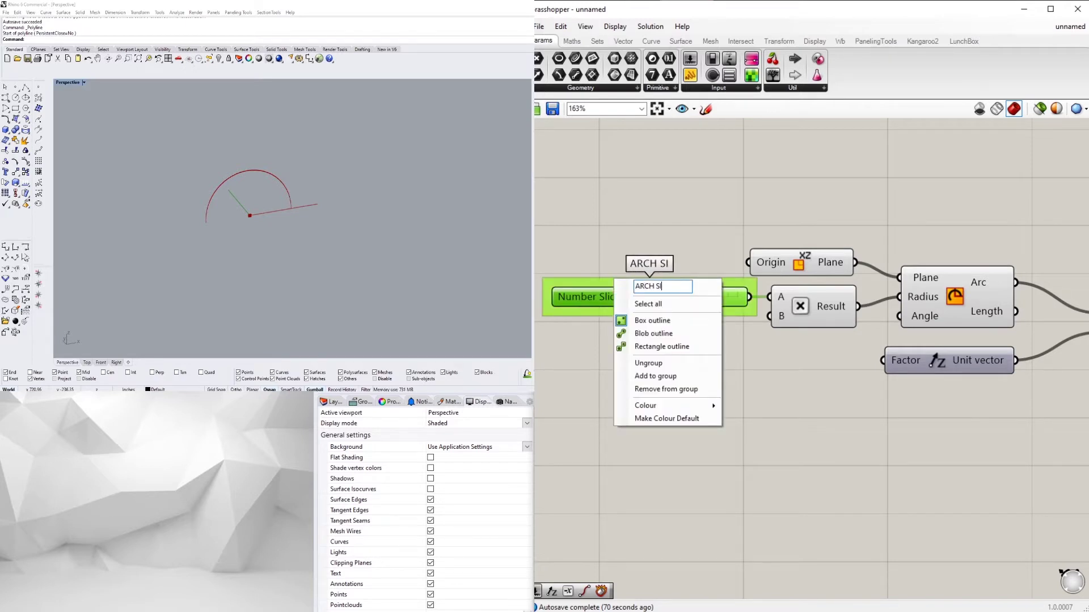
{"action": "type", "text": "ARCH SIZE"}
{"action": "key", "text": "Return"}
{"action": "left_click_drag", "start_coordinate": [604, 295], "coordinate": [677, 373], "text": "alt"}
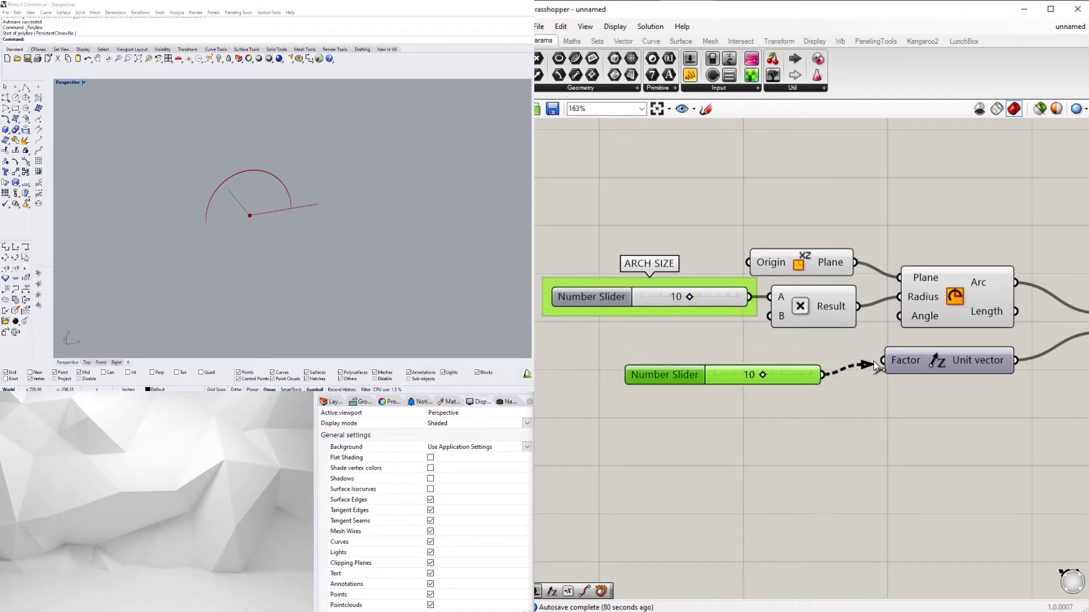
{"action": "left_click_drag", "start_coordinate": [875, 366], "coordinate": [881, 362]}
{"action": "left_click", "coordinate": [895, 420]}
{"action": "left_click", "coordinate": [680, 375]}
{"action": "key", "text": "Delete"}
- Duplicate the slider and Multiplication pair below the original and connect the copy's Result to the Unit Z Factor
{"action": "left_click_drag", "start_coordinate": [789, 360], "coordinate": [657, 297]}
{"action": "left_click_drag", "start_coordinate": [807, 310], "coordinate": [813, 373], "text": "alt"}
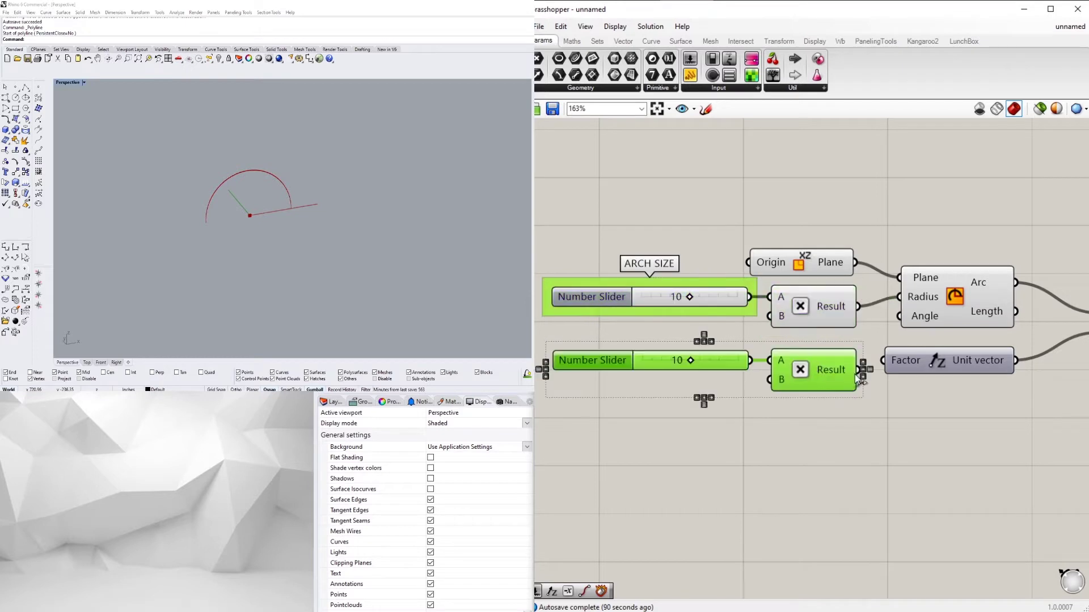
{"action": "left_click", "coordinate": [927, 436]}
- Turn off the Arc component's preview and shift the Move component closer to it
{"action": "right_click", "coordinate": [953, 300]}
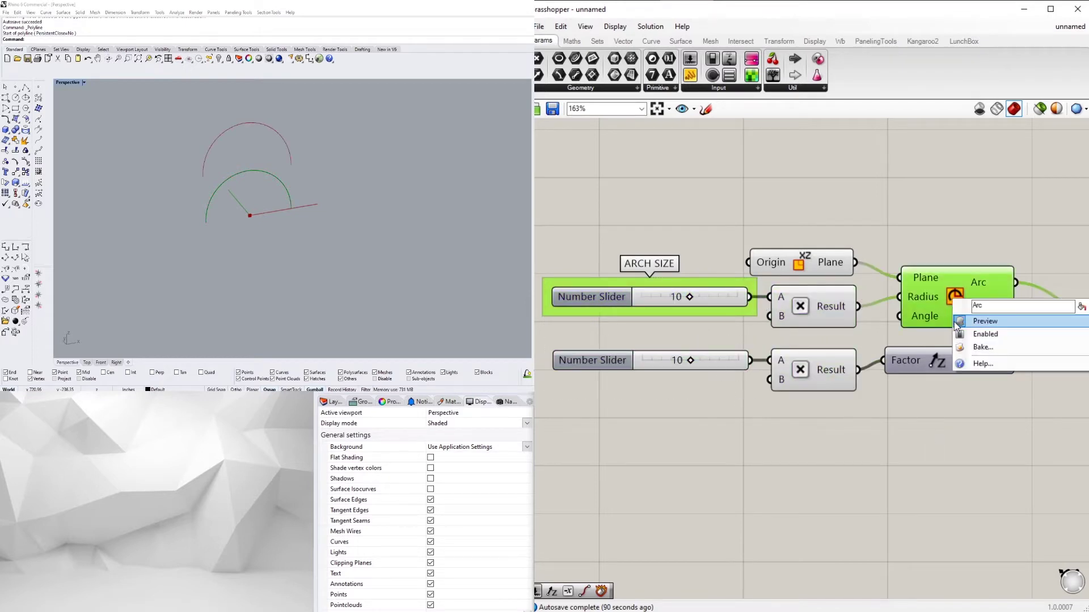
{"action": "left_click", "coordinate": [975, 322]}
{"action": "right_click_drag", "start_coordinate": [984, 251], "coordinate": [730, 251]}
{"action": "left_click_drag", "start_coordinate": [905, 333], "coordinate": [871, 330]}
- Add an End Points component, feed it the moved arc geometry, and align it with the Move component
{"action": "left_click", "coordinate": [1029, 344]}
{"action": "double_click", "coordinate": [1029, 343]}
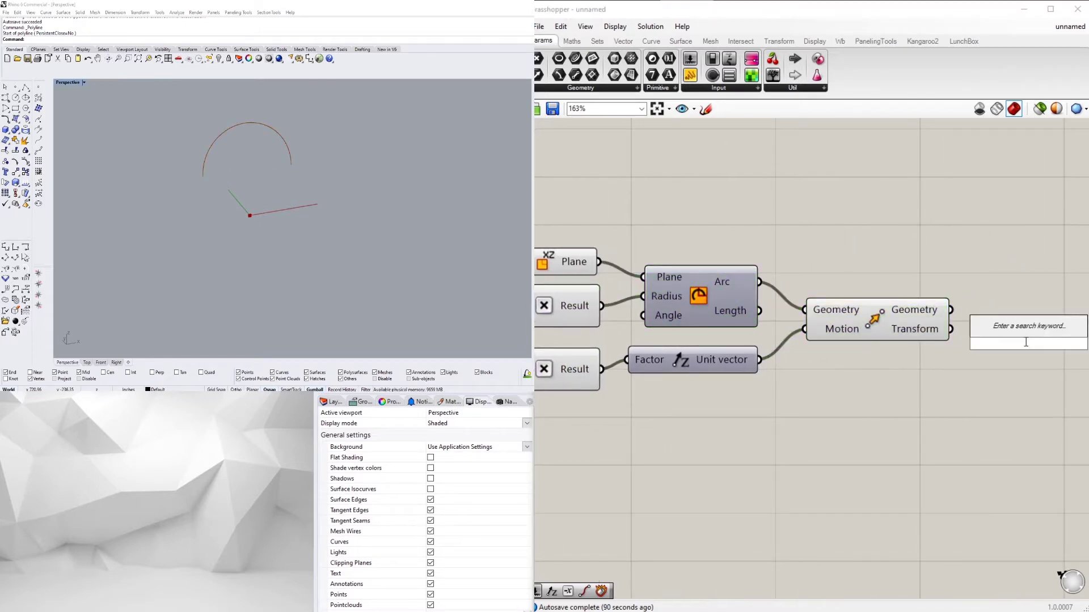
{"action": "type", "text": "endpoints"}
{"action": "left_click", "coordinate": [1012, 325]}
{"action": "left_click_drag", "start_coordinate": [952, 310], "coordinate": [1007, 332]}
{"action": "right_click_drag", "start_coordinate": [1018, 340], "coordinate": [873, 351]}
{"action": "left_click_drag", "start_coordinate": [881, 338], "coordinate": [881, 323]}
{"action": "left_click", "coordinate": [1004, 330]}
- Add a plane Project component and connect the arc's Start point to its Geometry input
{"action": "right_click_drag", "start_coordinate": [1004, 330], "coordinate": [945, 347]}
{"action": "double_click", "coordinate": [945, 347]}
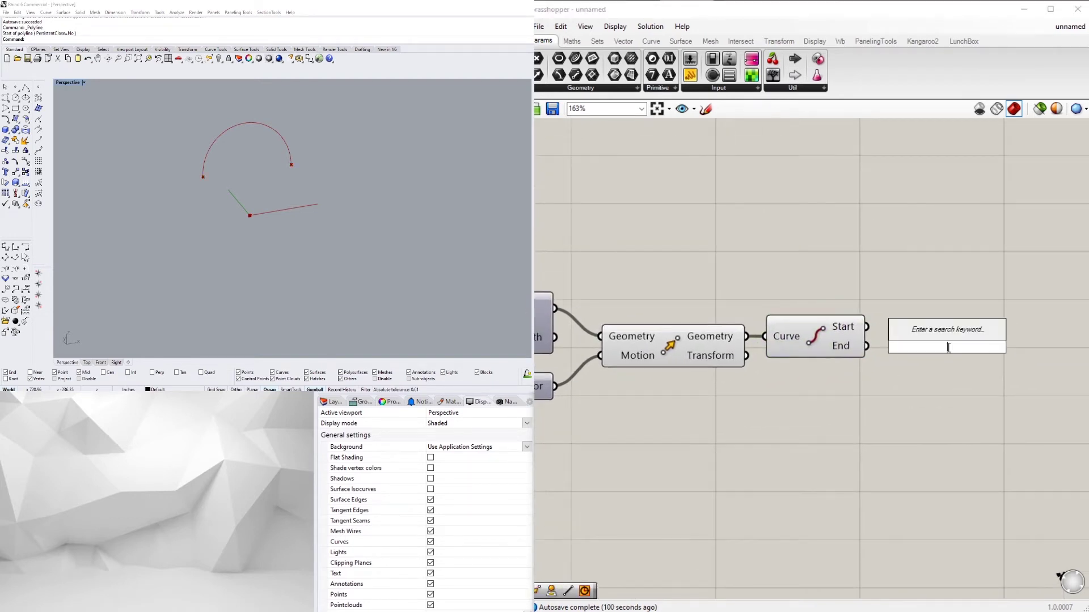
{"action": "type", "text": "project"}
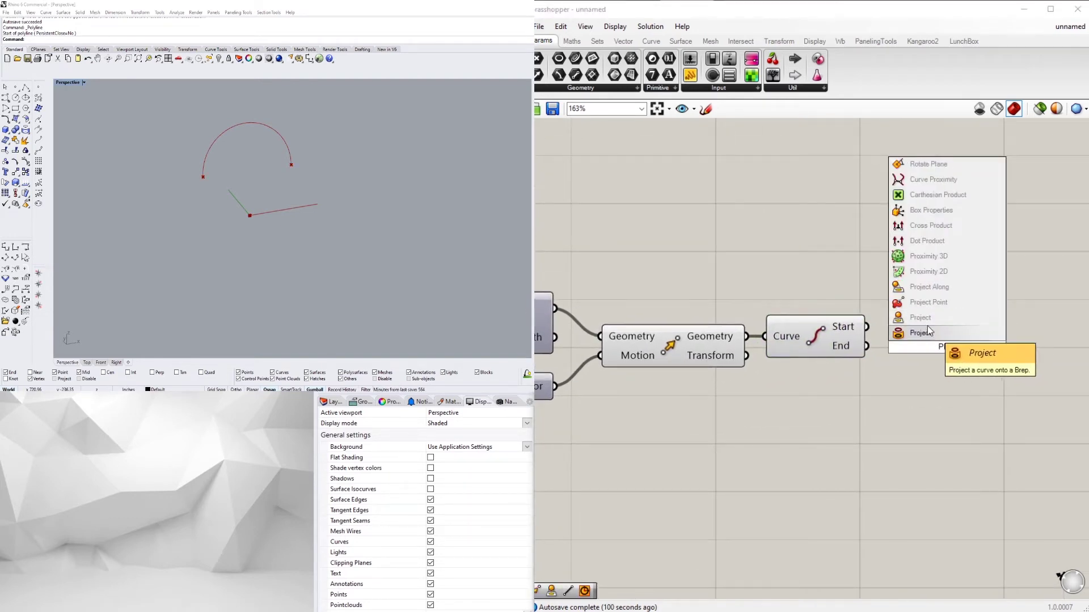
{"action": "left_click", "coordinate": [927, 332]}
{"action": "left_click_drag", "start_coordinate": [897, 356], "coordinate": [967, 347]}
{"action": "left_click", "coordinate": [816, 337]}
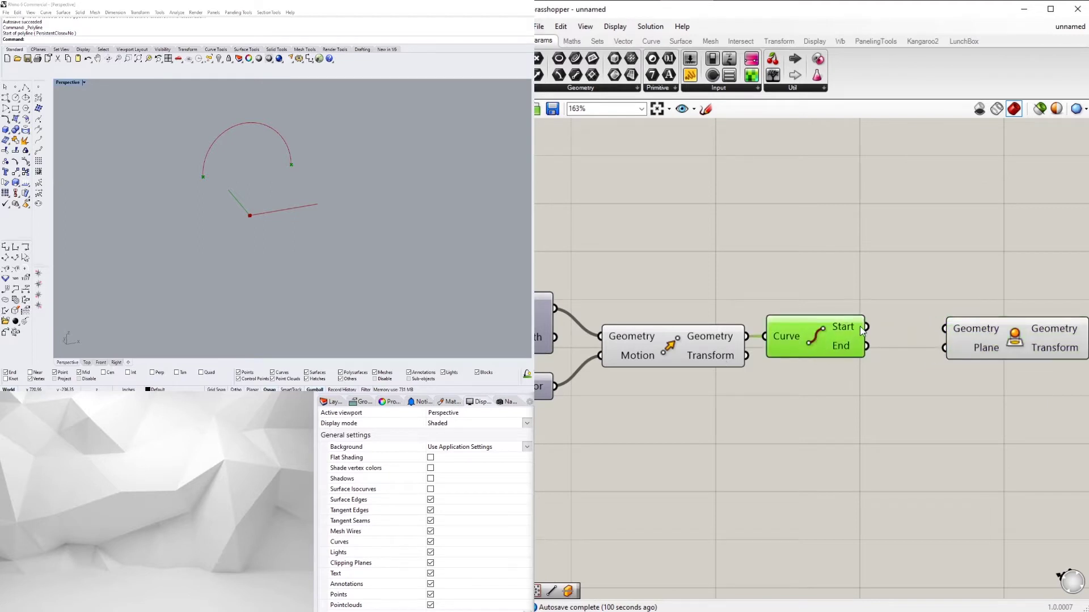
{"action": "left_click_drag", "start_coordinate": [865, 327], "coordinate": [956, 349]}
- Set up a duplicate Project component for the arc's End point and place both Project components beside End Points
{"action": "mouse_move", "coordinate": [990, 357]}
{"action": "left_mouse_down"}
{"action": "mouse_move", "coordinate": [981, 372]}
{"action": "mouse_move", "coordinate": [969, 351]}
{"action": "left_mouse_up"}
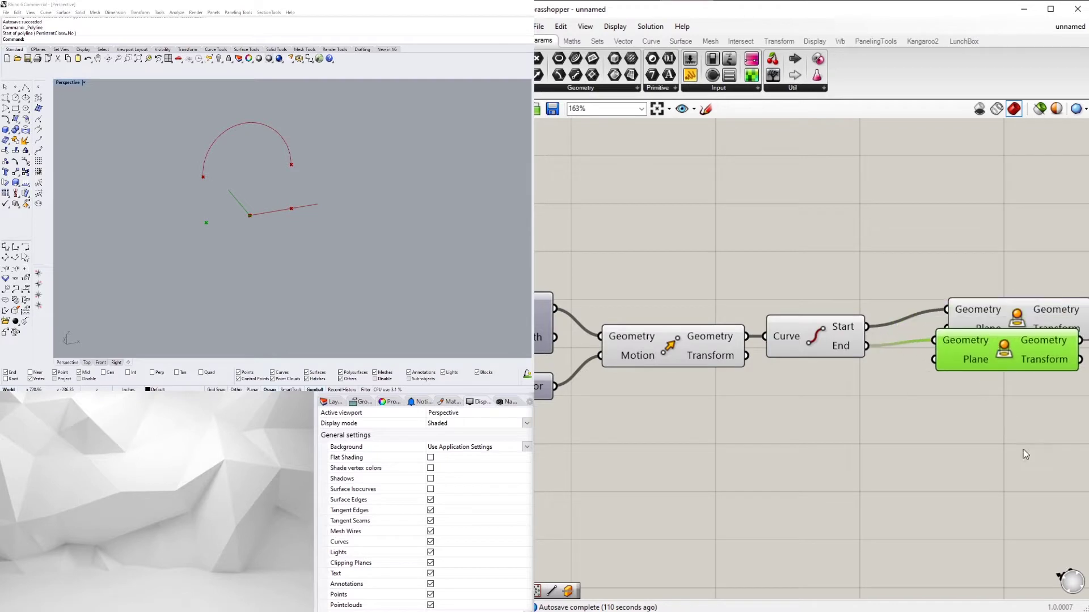
{"action": "key", "text": "ctrl+z"}
{"action": "left_click_drag", "start_coordinate": [1043, 492], "coordinate": [960, 287]}
{"action": "left_click_drag", "start_coordinate": [989, 321], "coordinate": [953, 322]}
{"action": "left_click", "coordinate": [948, 290]}
{"action": "scroll", "coordinate": [948, 300], "scroll_direction": "down", "scroll_amount": 5}
{"action": "right_click_drag", "start_coordinate": [947, 304], "coordinate": [878, 356]}
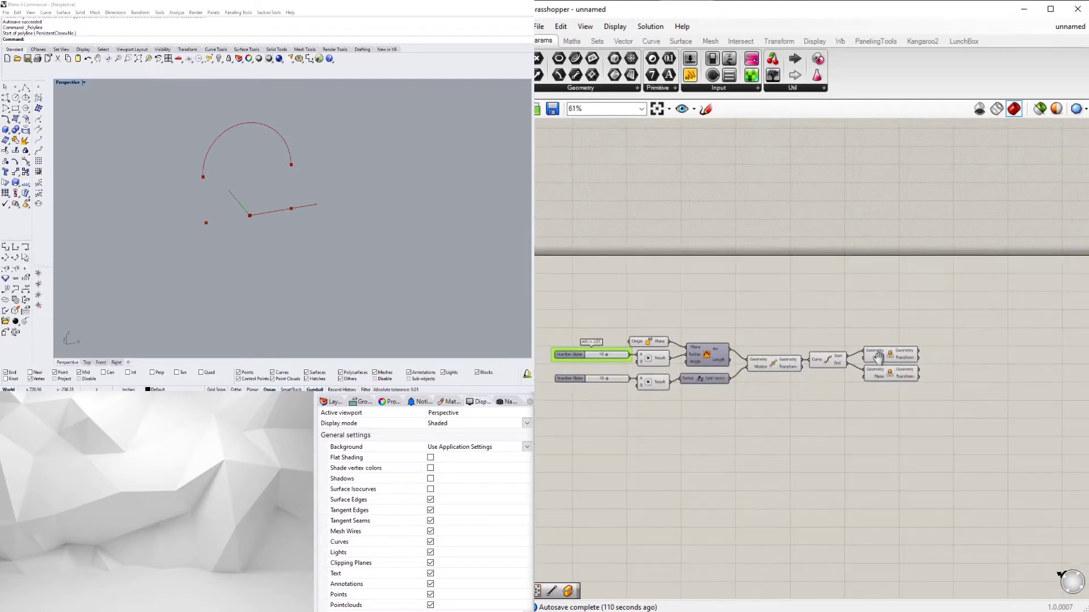
- Add a two-point Line component beyond the Project components
{"action": "scroll", "coordinate": [986, 354], "scroll_direction": "up", "scroll_amount": 3}
{"action": "double_click", "coordinate": [961, 332]}
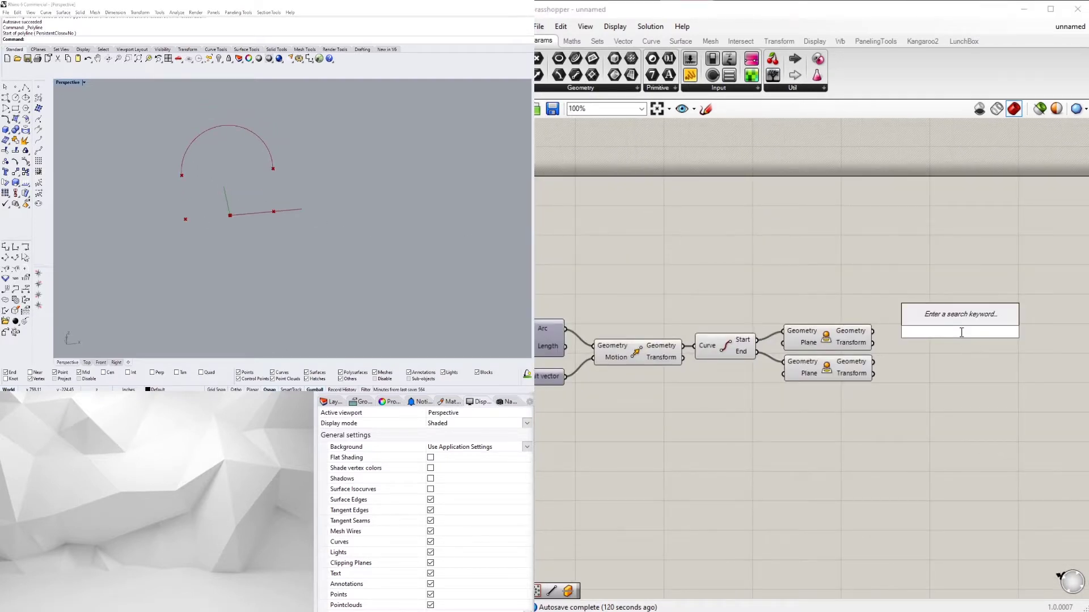
{"action": "type", "text": "line"}
{"action": "left_click", "coordinate": [930, 227]}
{"action": "left_click_drag", "start_coordinate": [966, 328], "coordinate": [951, 308]}
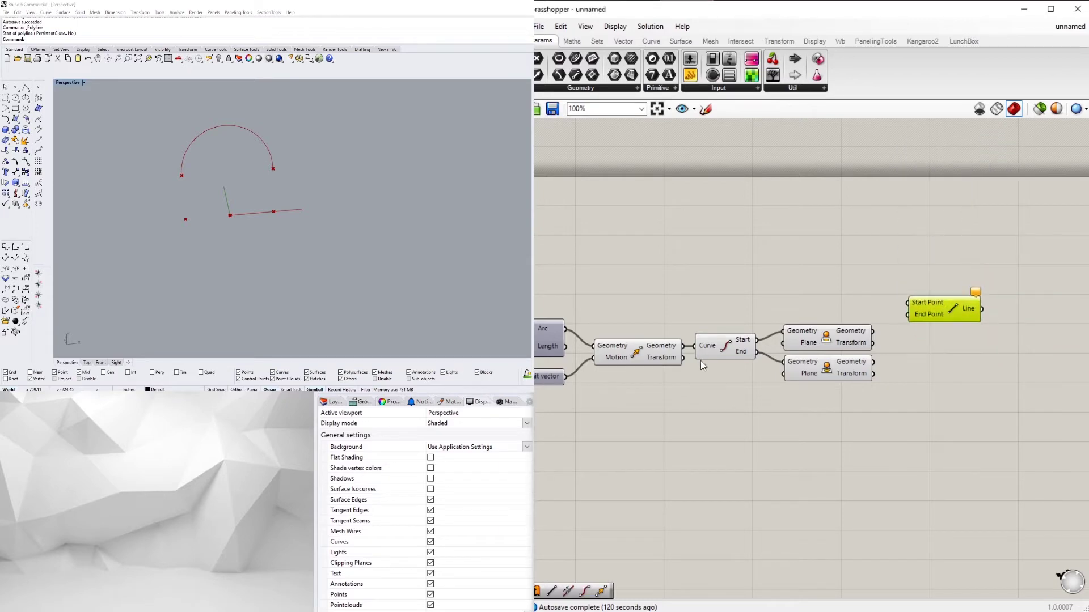
- Connect each arc end point and its projection to separate Line components, and shift the Project and Line components away from End Points
{"action": "left_click", "coordinate": [708, 353]}
{"action": "left_click_drag", "start_coordinate": [757, 341], "coordinate": [930, 365]}
{"action": "left_click", "coordinate": [924, 331]}
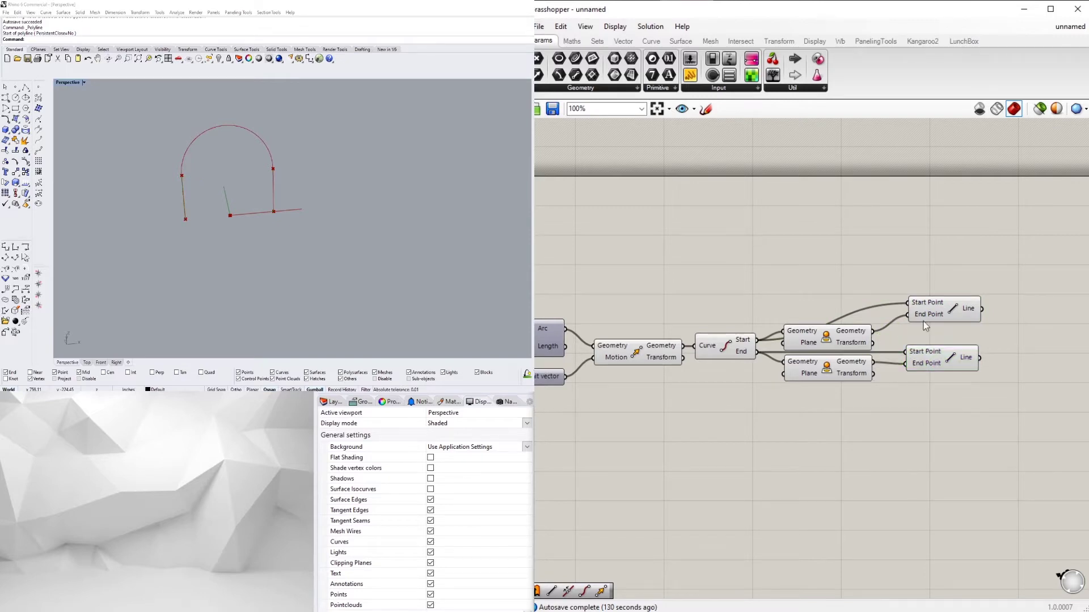
{"action": "left_click_drag", "start_coordinate": [996, 428], "coordinate": [828, 287]}
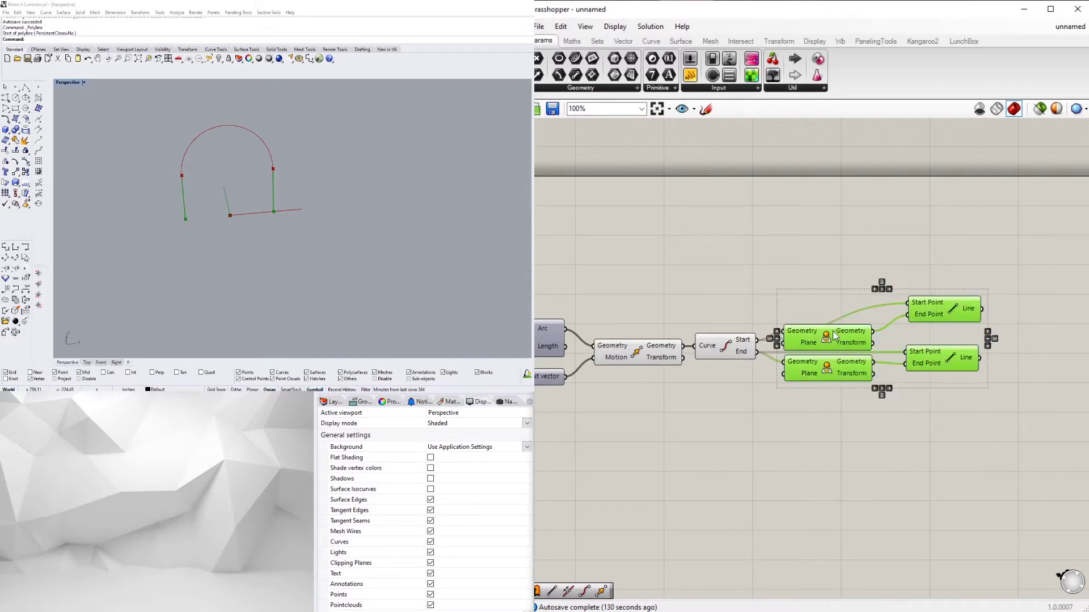
{"action": "left_click_drag", "start_coordinate": [833, 336], "coordinate": [846, 331]}
{"action": "left_click", "coordinate": [838, 265]}
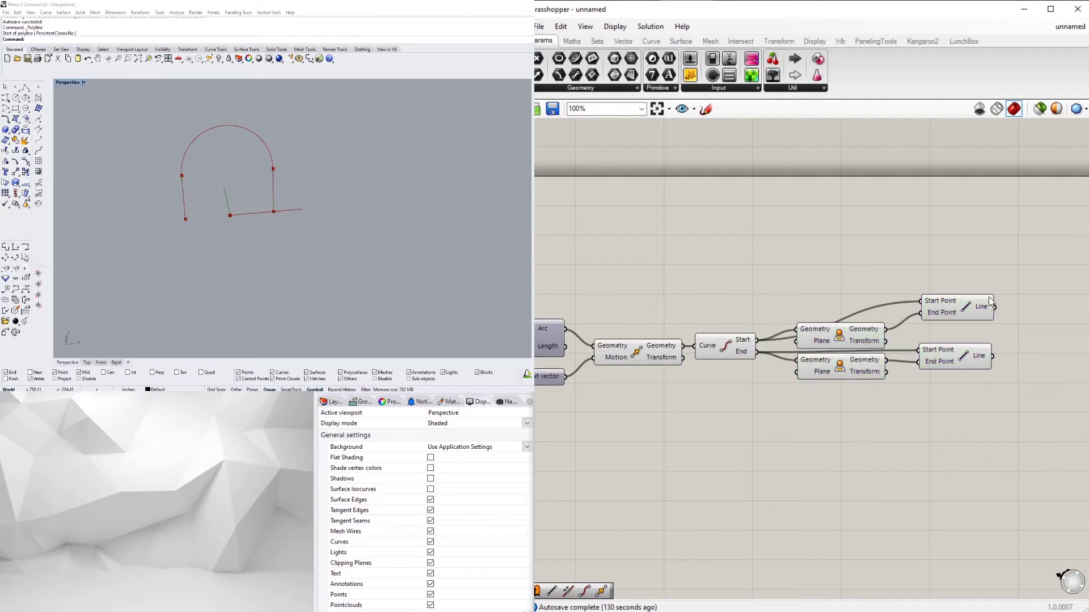
- Add a Join Curves component beyond the two Line components
{"action": "right_click_drag", "start_coordinate": [990, 297], "coordinate": [893, 298]}
{"action": "left_click", "coordinate": [862, 304]}
{"action": "double_click", "coordinate": [957, 349]}
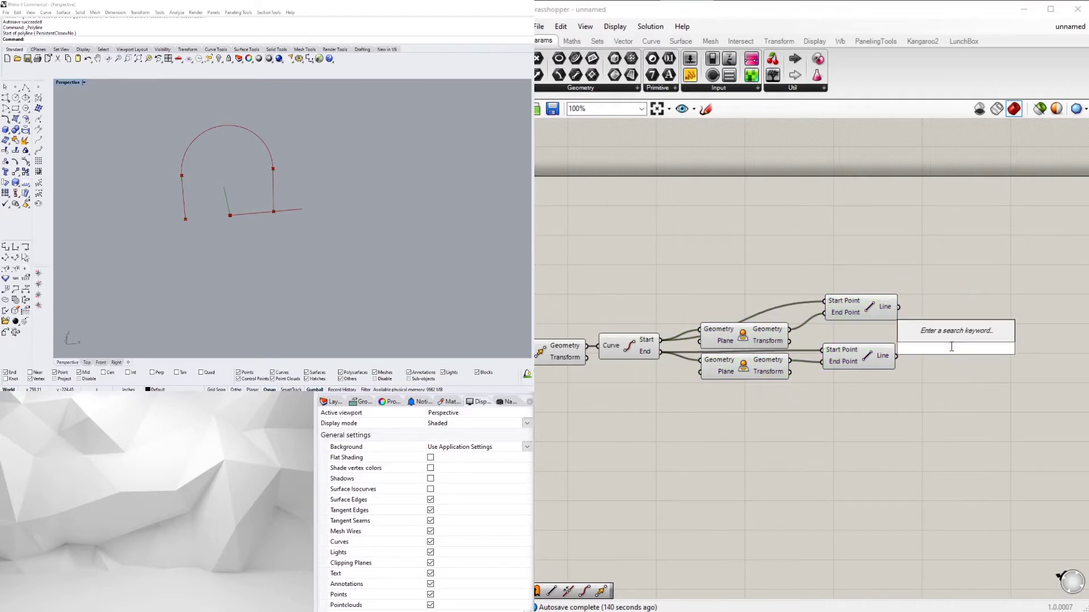
{"action": "type", "text": "join"}
{"action": "left_click", "coordinate": [932, 334]}
- Connect both lines and the moved arc geometry to the Join Curves component's Curves input
{"action": "left_click", "coordinate": [627, 348]}
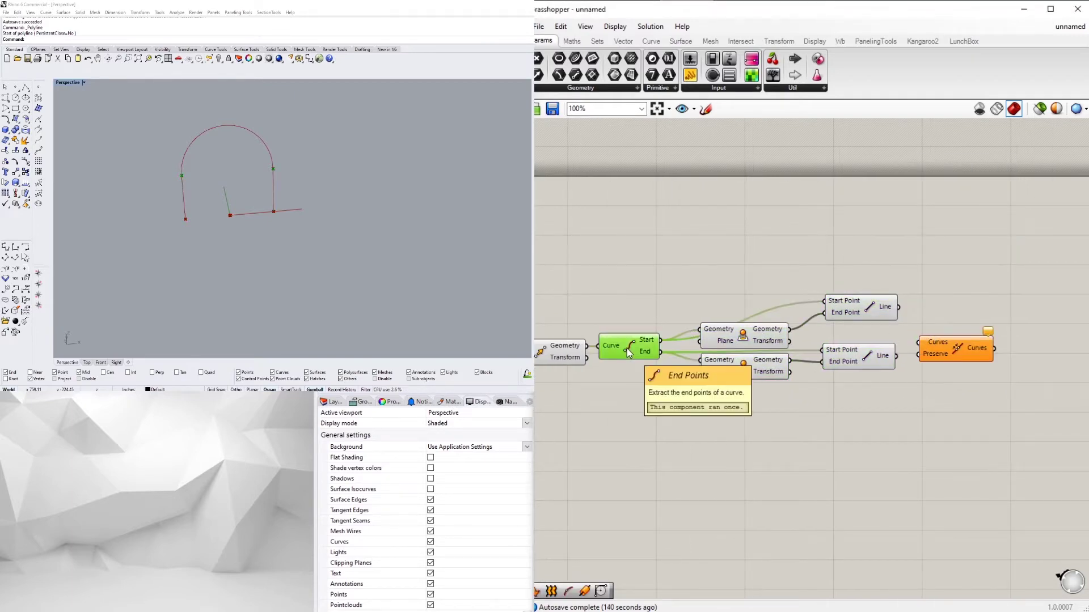
{"action": "left_click", "coordinate": [562, 353]}
{"action": "right_click_drag", "start_coordinate": [562, 353], "coordinate": [585, 349]}
{"action": "left_click_drag", "start_coordinate": [776, 321], "coordinate": [979, 301]}
- Flatten the Join Curves component's Curves input and position the component between the two Line components' outputs
{"action": "right_click", "coordinate": [968, 303]}
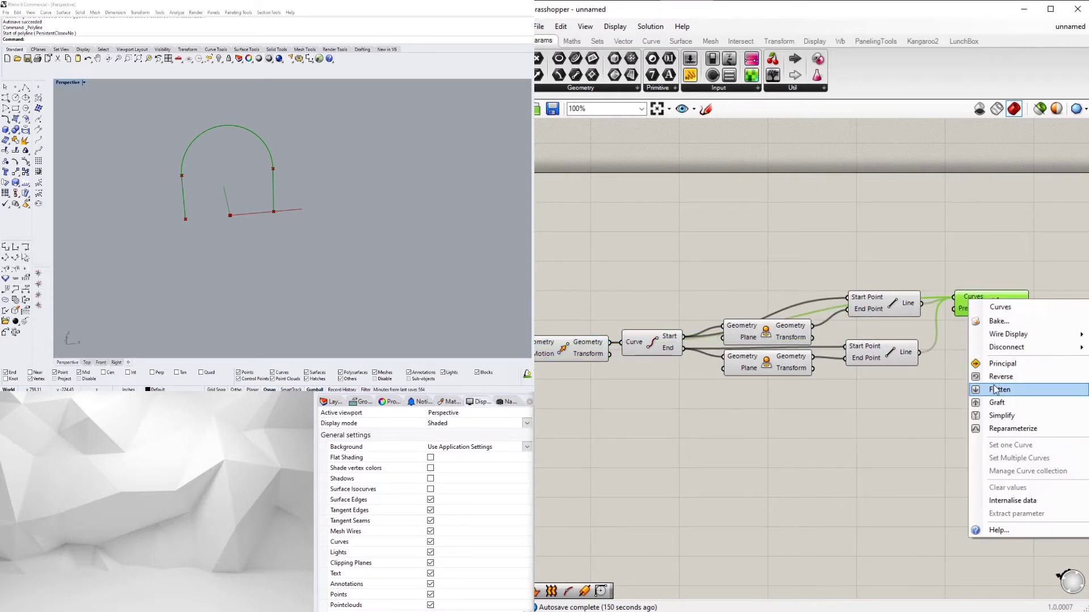
{"action": "left_click", "coordinate": [999, 390]}
{"action": "left_click", "coordinate": [984, 281]}
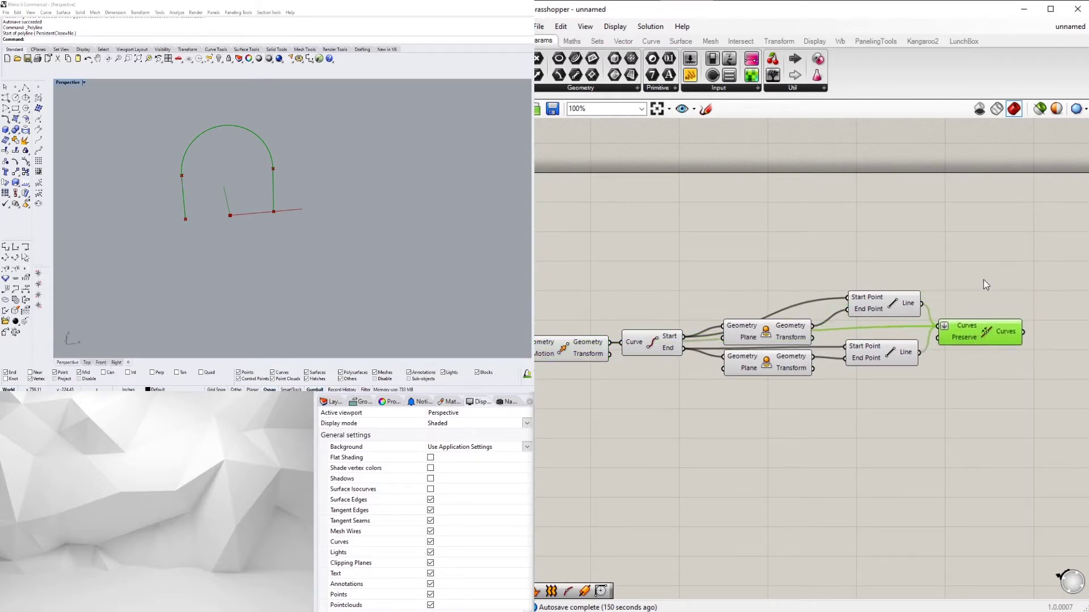
{"action": "scroll", "coordinate": [869, 328], "scroll_direction": "up", "scroll_amount": 2}
{"action": "right_click_drag", "start_coordinate": [1006, 358], "coordinate": [906, 379]}
{"action": "left_click_drag", "start_coordinate": [916, 356], "coordinate": [930, 357]}
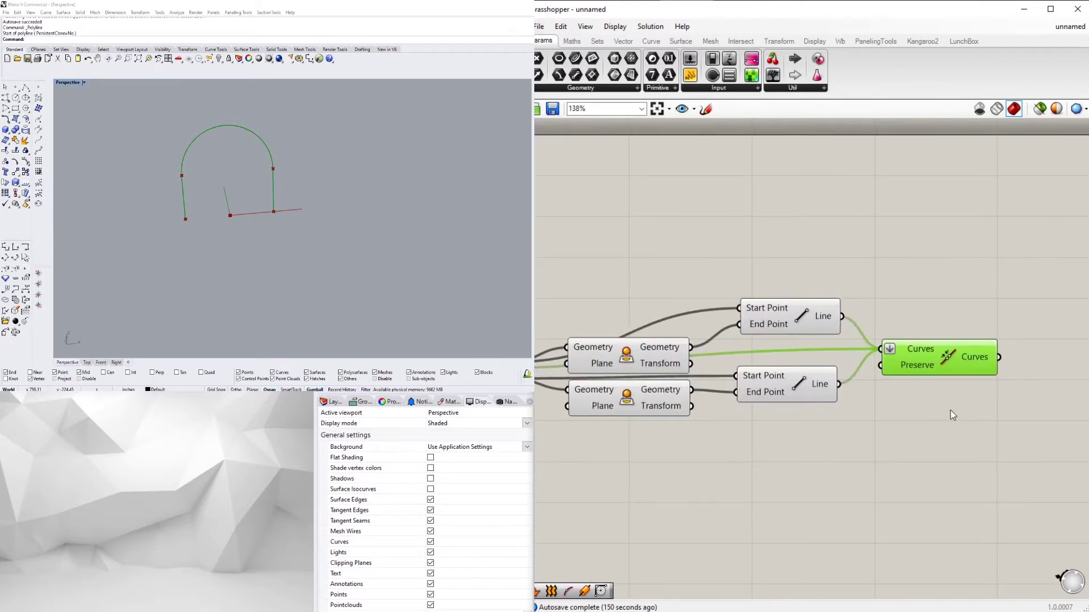
{"action": "left_click", "coordinate": [950, 411]}
{"action": "right_click_drag", "start_coordinate": [951, 410], "coordinate": [867, 397]}
{"action": "scroll", "coordinate": [867, 398], "scroll_direction": "down", "scroll_amount": 1}
{"action": "scroll", "coordinate": [747, 396], "scroll_direction": "down", "scroll_amount": 1}
{"action": "right_click_drag", "start_coordinate": [747, 397], "coordinate": [878, 371]}
{"action": "left_click", "coordinate": [755, 332]}
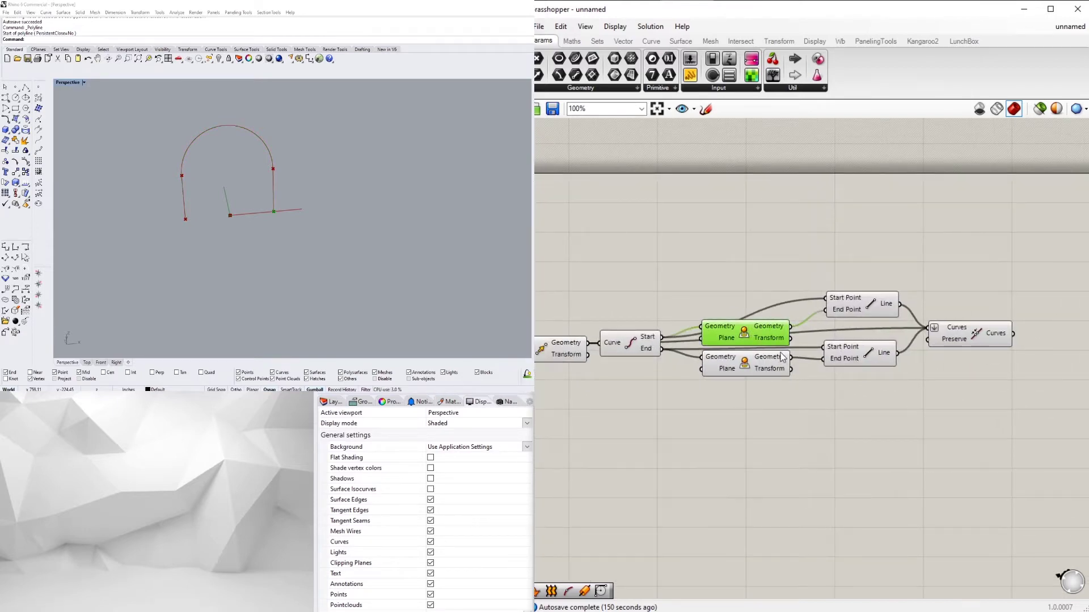
{"action": "right_click_drag", "start_coordinate": [1038, 376], "coordinate": [944, 379]}
{"action": "double_click", "coordinate": [875, 430]}
{"action": "type", "text": "8"}
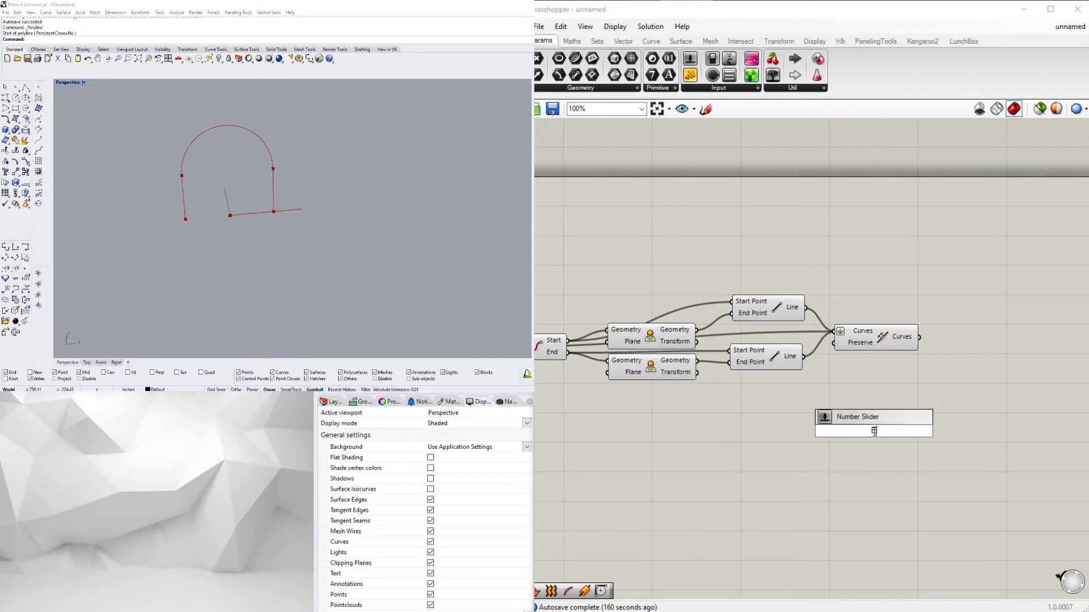
{"action": "key", "text": "Escape"}
- Add a third Line component and connect the two Project components' Geometry outputs to its Start Point and End Point
{"action": "double_click", "coordinate": [866, 437]}
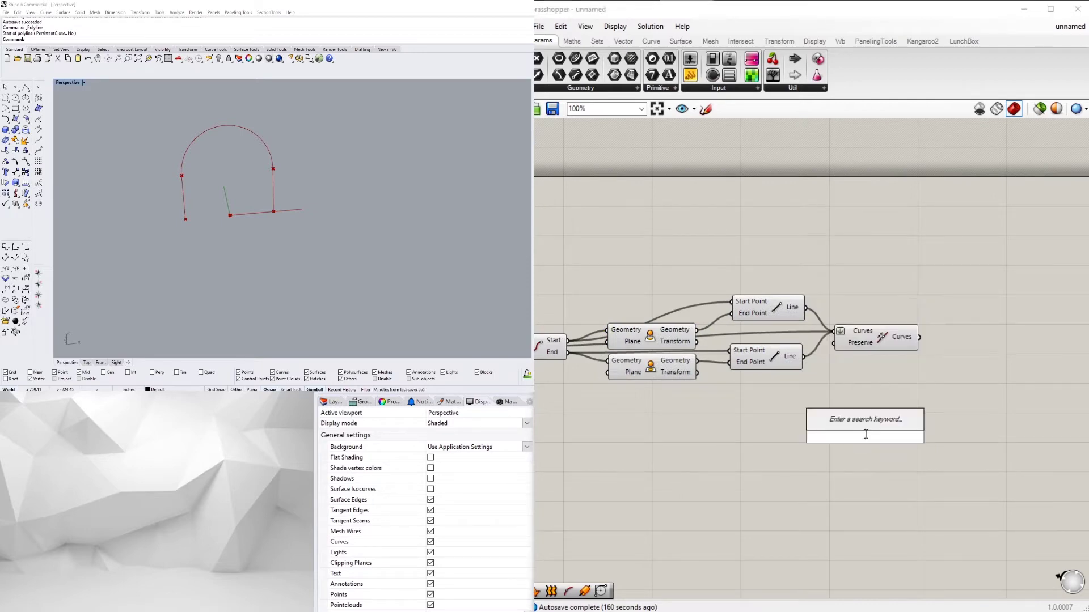
{"action": "type", "text": "line"}
{"action": "left_click", "coordinate": [840, 332]}
{"action": "right_click_drag", "start_coordinate": [745, 442], "coordinate": [843, 422]}
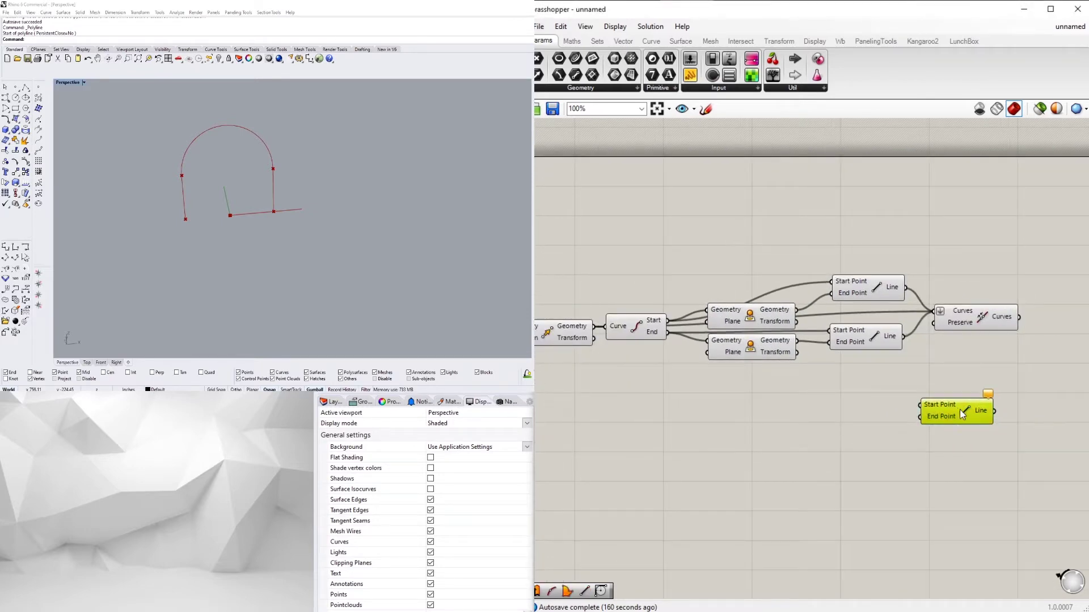
{"action": "left_click", "coordinate": [637, 324]}
{"action": "left_click", "coordinate": [750, 347]}
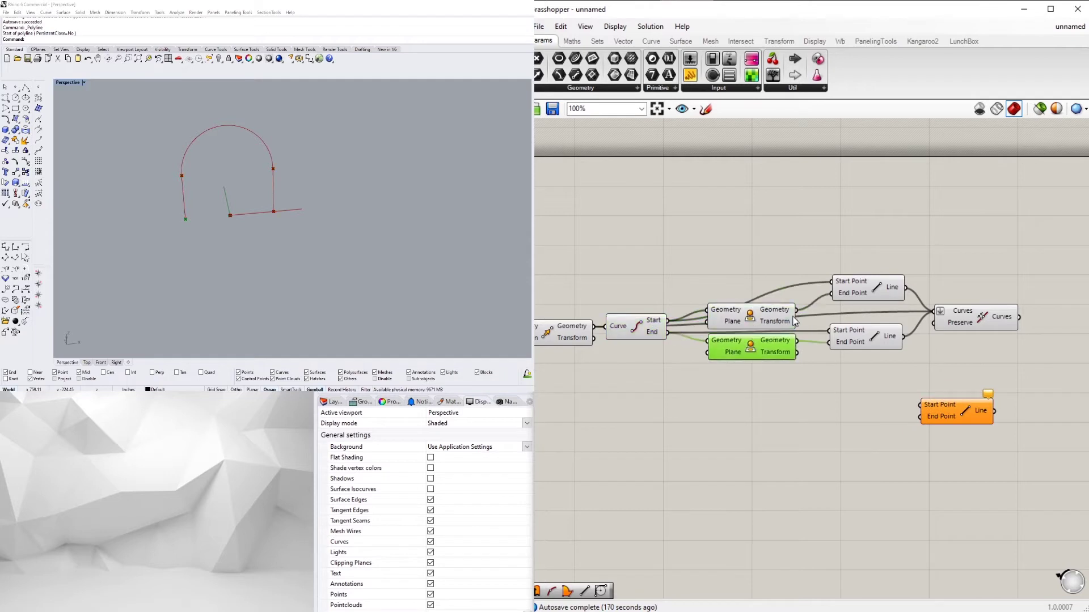
{"action": "left_click_drag", "start_coordinate": [797, 309], "coordinate": [911, 407]}
{"action": "mouse_move", "coordinate": [801, 344]}
{"action": "left_mouse_down"}
{"action": "mouse_move", "coordinate": [919, 405]}
{"action": "mouse_move", "coordinate": [897, 393]}
{"action": "left_mouse_up"}
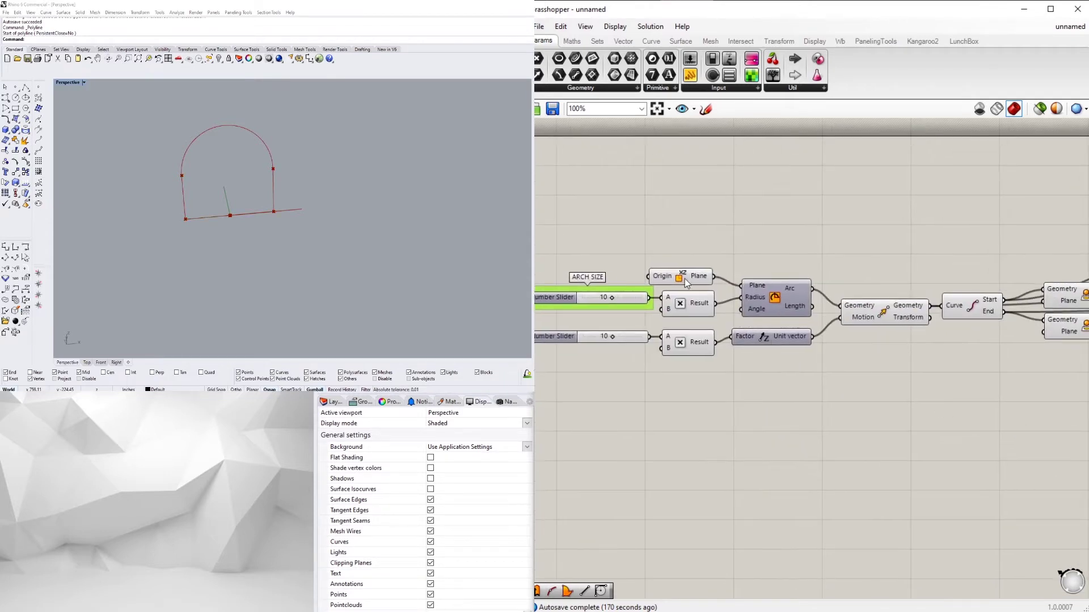
- Shift the XZ Plane component slightly up, away from the Multiplication component below it
{"action": "right_click", "coordinate": [685, 283]}
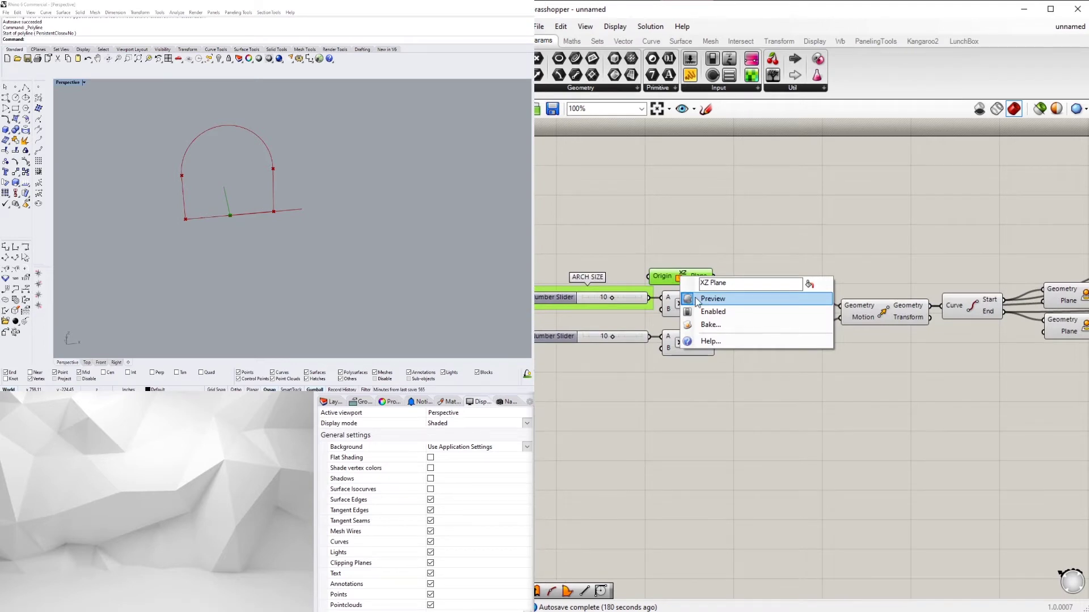
{"action": "left_click", "coordinate": [694, 259]}
{"action": "left_click_drag", "start_coordinate": [689, 272], "coordinate": [693, 261]}
{"action": "left_click", "coordinate": [861, 236]}
- Add an Extrude component and connect the base Line between the projected points to its Base input
{"action": "right_click_drag", "start_coordinate": [958, 277], "coordinate": [730, 297]}
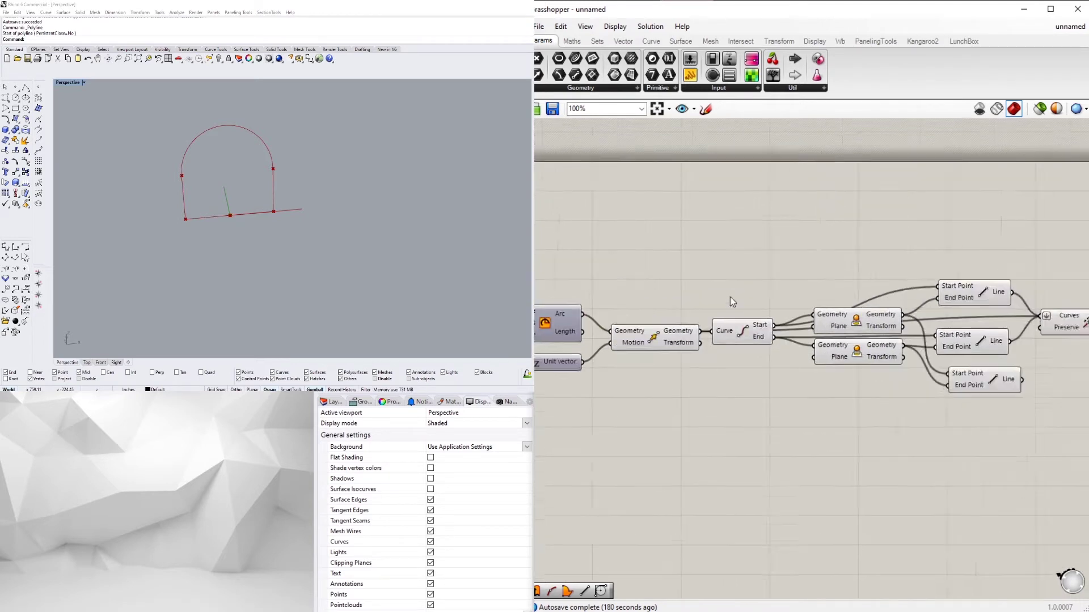
{"action": "scroll", "coordinate": [778, 328], "scroll_direction": "down", "scroll_amount": 2}
{"action": "right_click_drag", "start_coordinate": [1001, 342], "coordinate": [860, 341]}
{"action": "double_click", "coordinate": [855, 374]}
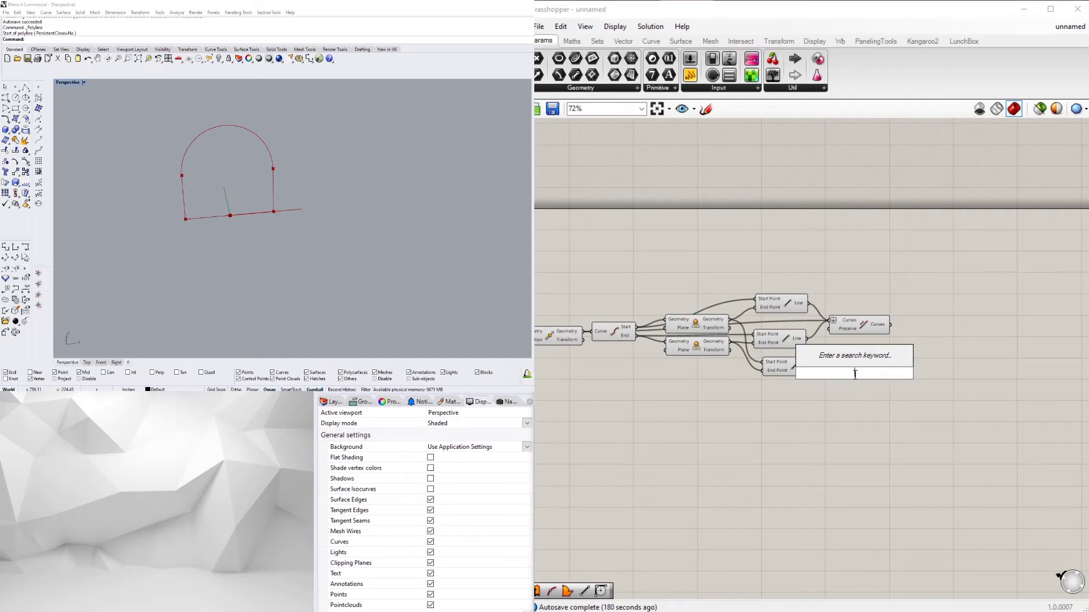
{"action": "type", "text": "extrude"}
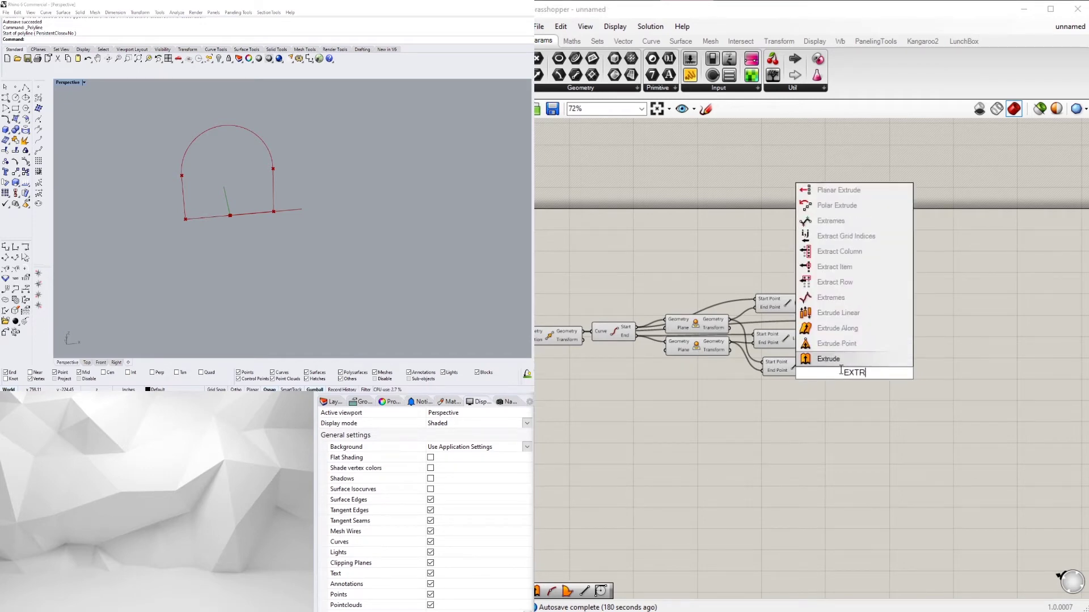
{"action": "key", "text": "Return"}
{"action": "left_click", "coordinate": [808, 364]}
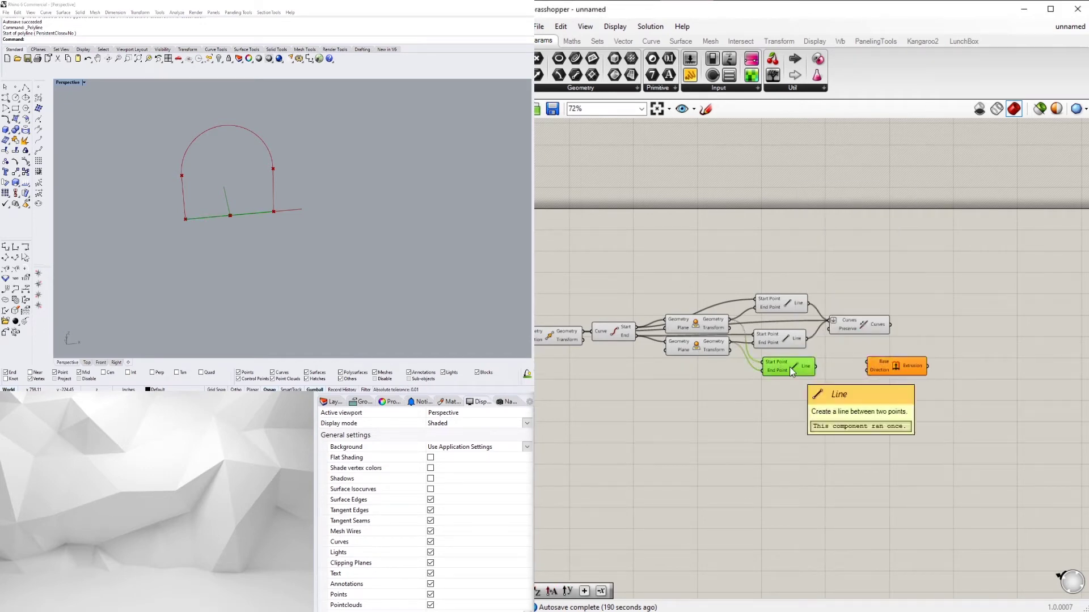
- Add an Addition component and connect the arch radius and height Multiplication results to its A and B inputs
{"action": "double_click", "coordinate": [795, 407]}
{"action": "type", "text": "ad"}
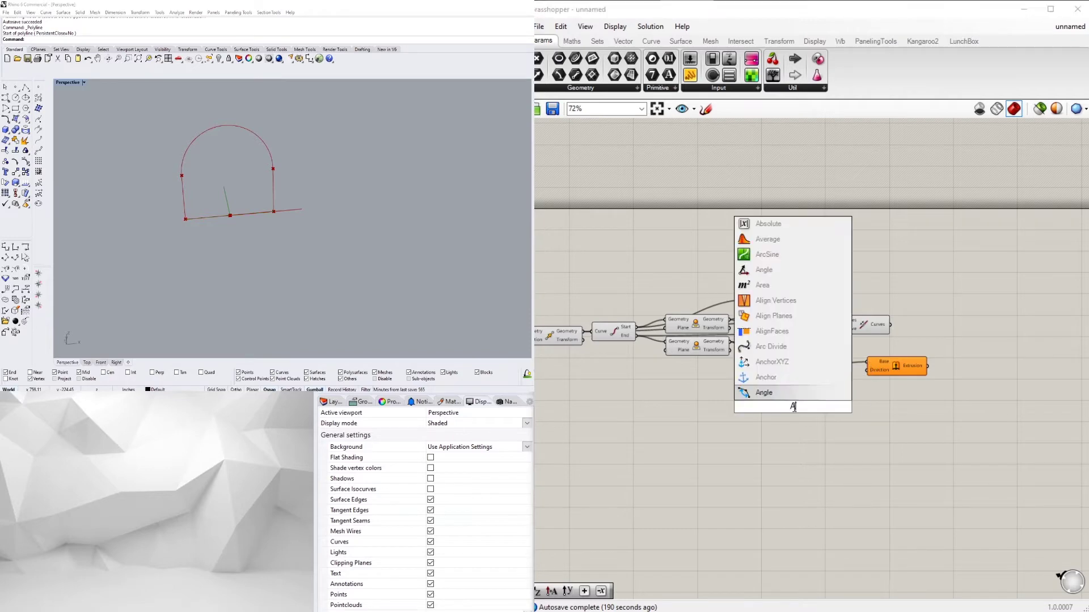
{"action": "left_click", "coordinate": [788, 377]}
{"action": "left_click_drag", "start_coordinate": [798, 410], "coordinate": [735, 411]}
{"action": "right_click_drag", "start_coordinate": [552, 384], "coordinate": [866, 366]}
{"action": "left_click_drag", "start_coordinate": [1040, 387], "coordinate": [884, 383]}
{"action": "left_click_drag", "start_coordinate": [746, 314], "coordinate": [874, 381]}
{"action": "left_click_drag", "start_coordinate": [744, 342], "coordinate": [877, 391]}
{"action": "right_click_drag", "start_coordinate": [904, 419], "coordinate": [731, 430]}
{"action": "left_click_drag", "start_coordinate": [726, 400], "coordinate": [760, 405]}
- Add a Unit Z component linking the Addition result to the Extrude Direction input, and align these components beneath the base Line
{"action": "right_click_drag", "start_coordinate": [867, 404], "coordinate": [845, 404]}
{"action": "double_click", "coordinate": [853, 403]}
{"action": "type", "text": "z"}
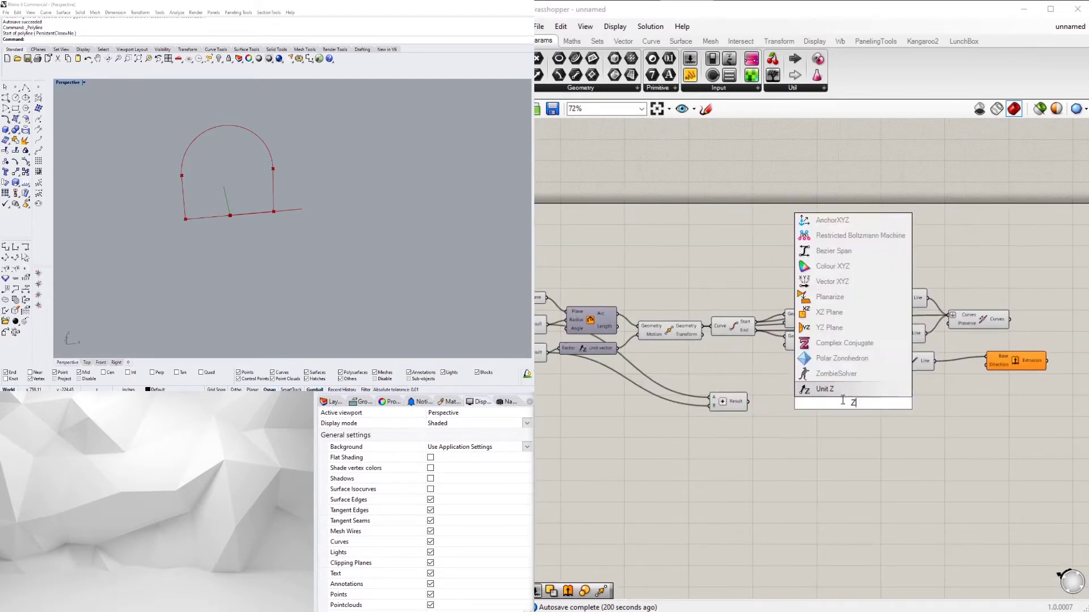
{"action": "left_click", "coordinate": [841, 390]}
{"action": "left_click_drag", "start_coordinate": [882, 403], "coordinate": [987, 364]}
{"action": "left_click_drag", "start_coordinate": [1012, 368], "coordinate": [976, 381]}
{"action": "left_click_drag", "start_coordinate": [848, 406], "coordinate": [900, 385]}
{"action": "left_click_drag", "start_coordinate": [740, 410], "coordinate": [856, 390]}
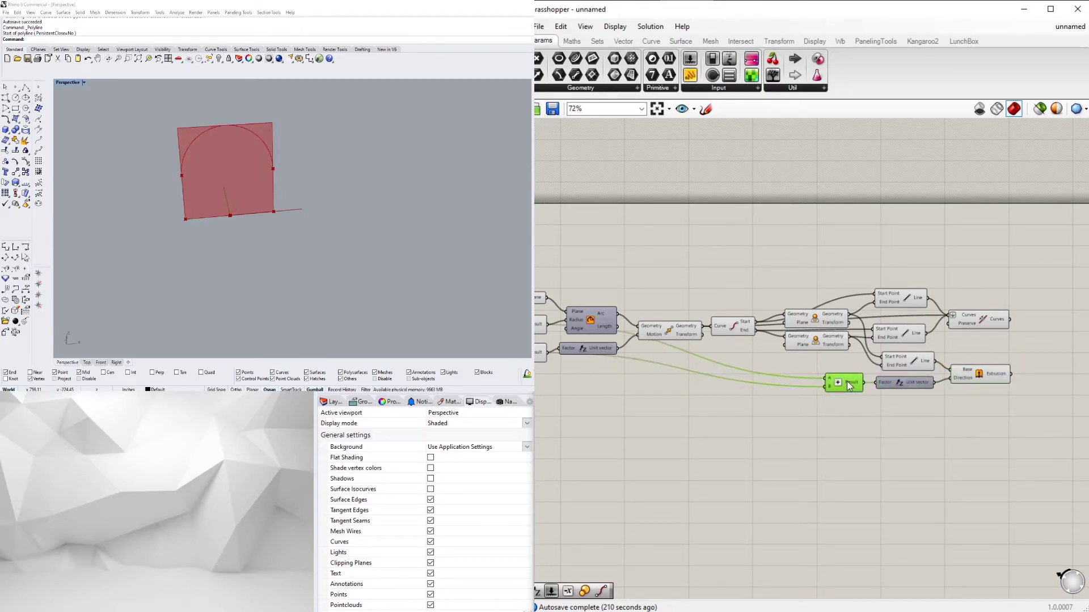
{"action": "left_click", "coordinate": [872, 426]}
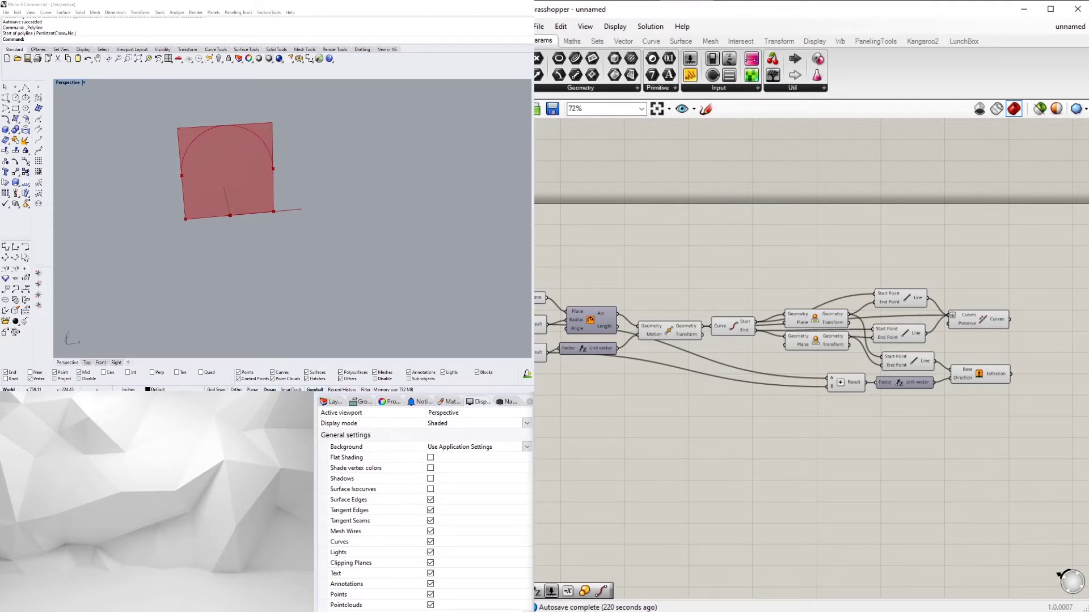
- Add a Scale NU component and connect the Extrusion output to its Geometry input
{"action": "right_click_drag", "start_coordinate": [1005, 407], "coordinate": [896, 423]}
{"action": "double_click", "coordinate": [910, 409]}
{"action": "type", "text": "nu"}
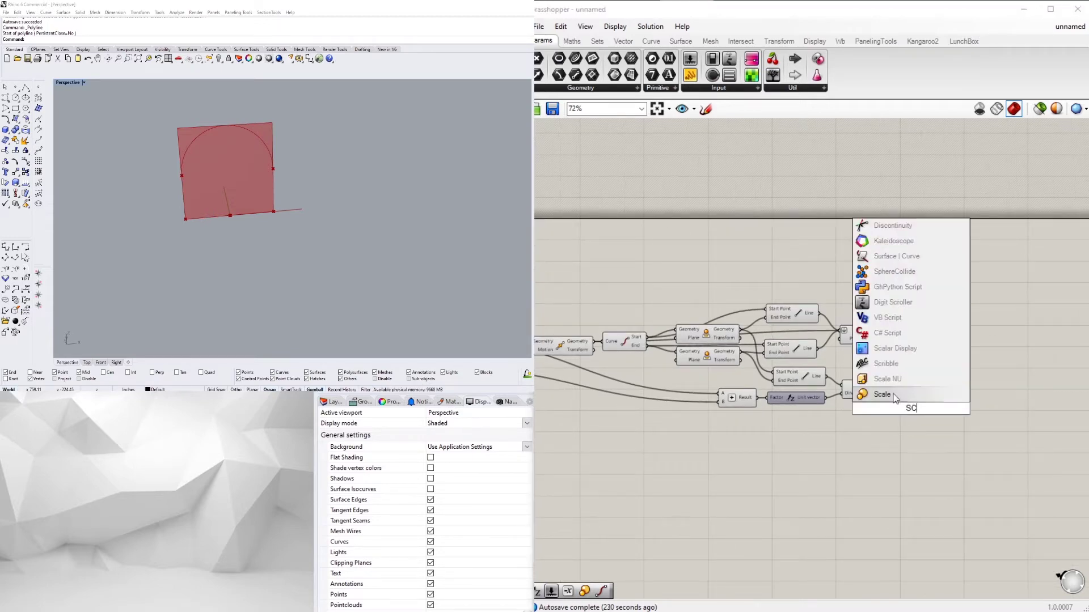
{"action": "left_click", "coordinate": [900, 393]}
{"action": "left_click_drag", "start_coordinate": [902, 397], "coordinate": [945, 413]}
{"action": "left_click", "coordinate": [775, 461]}
- Connect the XZ Plane output to the Scale NU component's Plane input
{"action": "right_click_drag", "start_coordinate": [774, 461], "coordinate": [923, 456]}
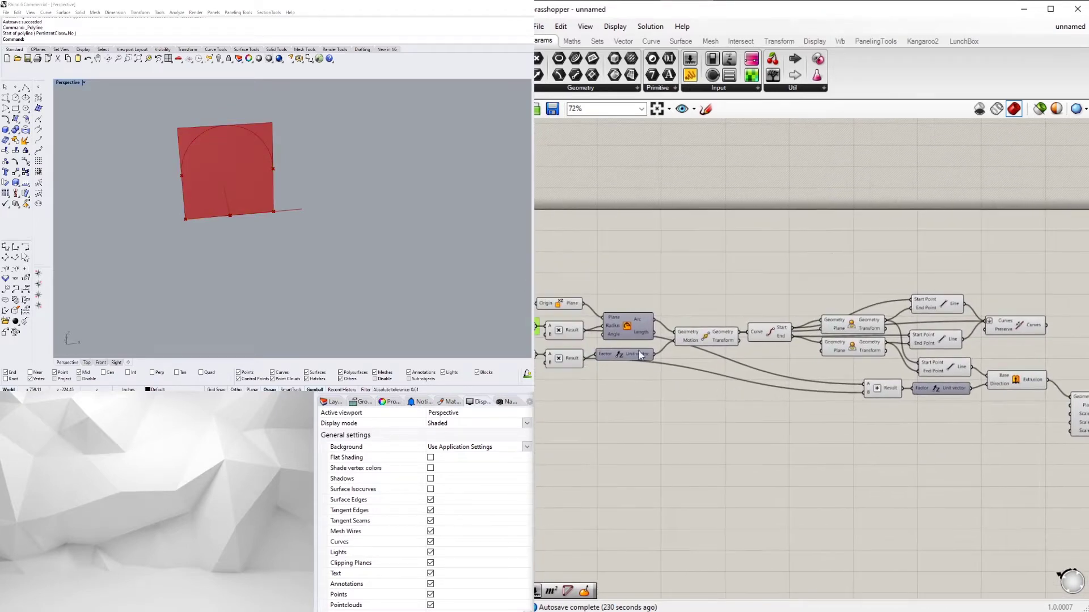
{"action": "scroll", "coordinate": [588, 323], "scroll_direction": "down", "scroll_amount": 1}
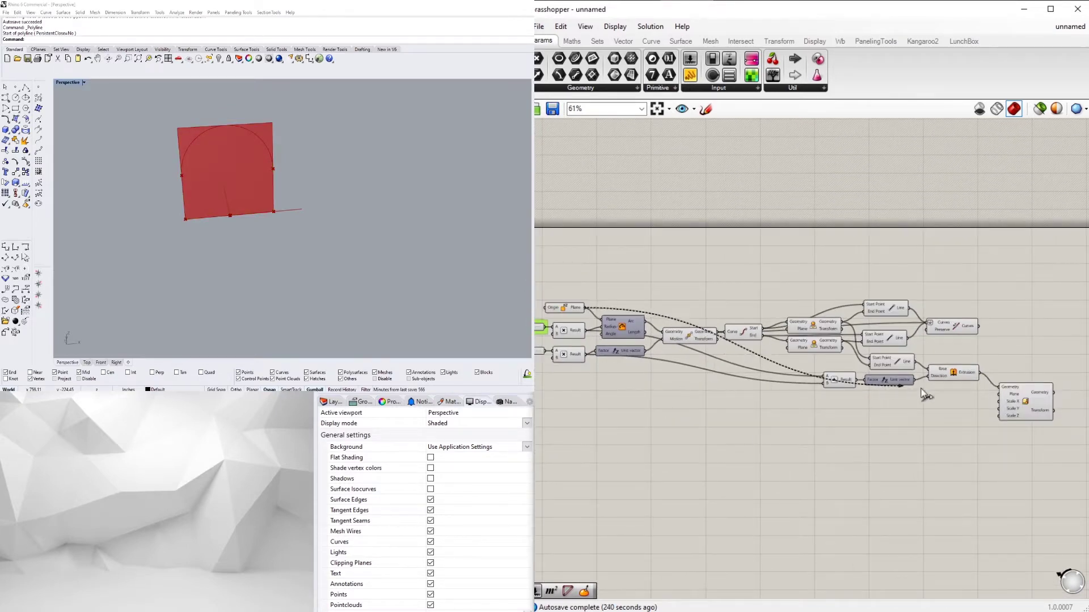
{"action": "scroll", "coordinate": [936, 437], "scroll_direction": "up", "scroll_amount": 3}
- Add a number slider with value 1.25 and connect it to the Scale NU component's Scale X input
{"action": "double_click", "coordinate": [937, 440]}
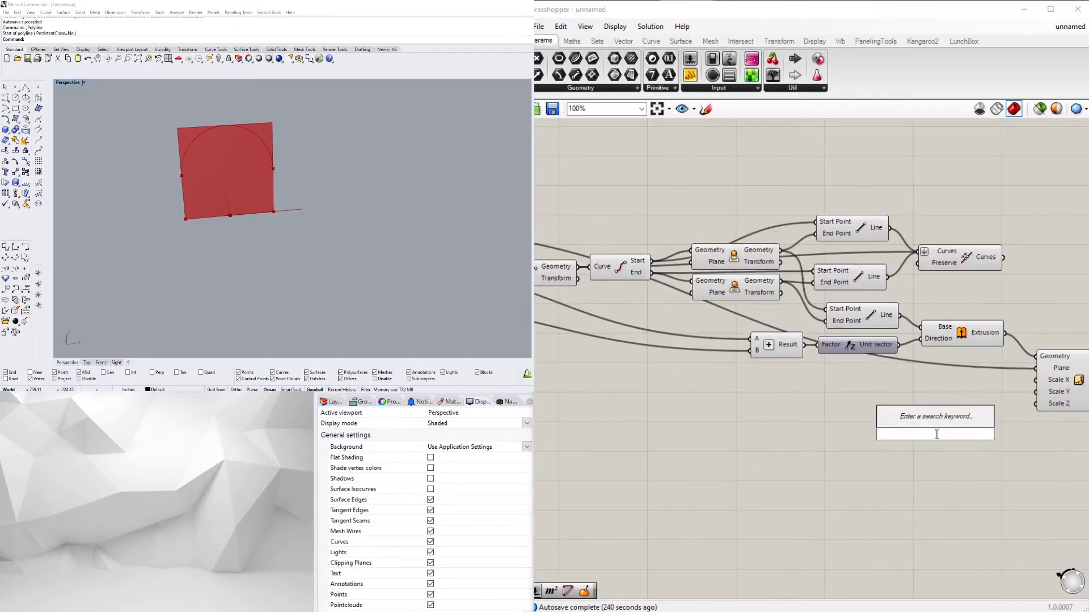
{"action": "type", "text": "1.25"}
{"action": "key", "text": "Return"}
{"action": "left_click_drag", "start_coordinate": [892, 415], "coordinate": [889, 408]}
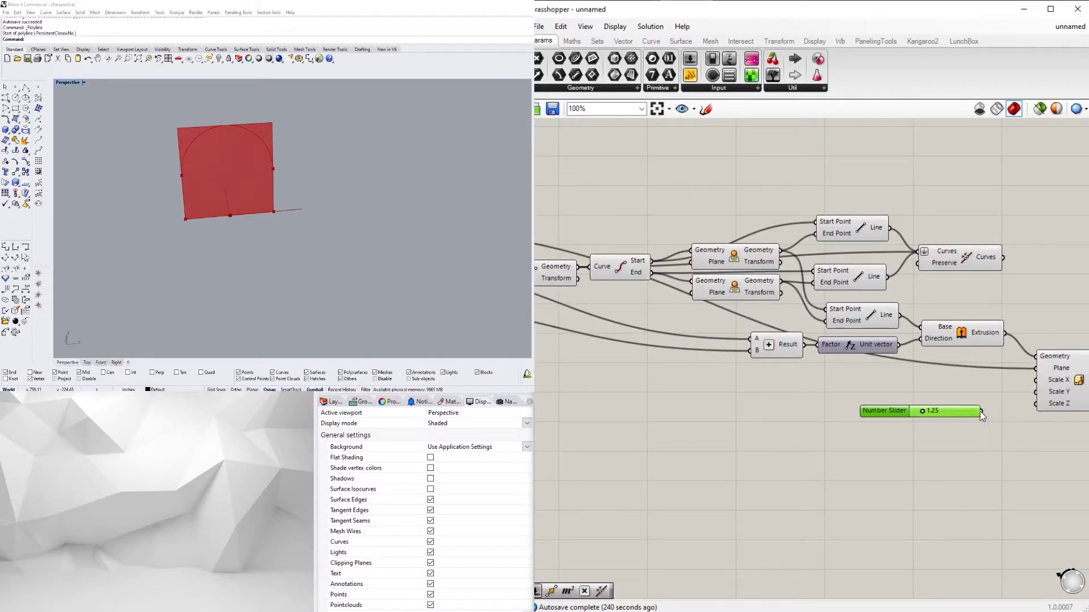
{"action": "left_click_drag", "start_coordinate": [981, 410], "coordinate": [1036, 380]}
{"action": "left_click_drag", "start_coordinate": [903, 412], "coordinate": [939, 396]}
- Set the scale slider to 1.50 and connect it to the Scale Y input as well
{"action": "scroll", "coordinate": [912, 394], "scroll_direction": "up", "scroll_amount": 3}
{"action": "right_click_drag", "start_coordinate": [989, 434], "coordinate": [801, 446]}
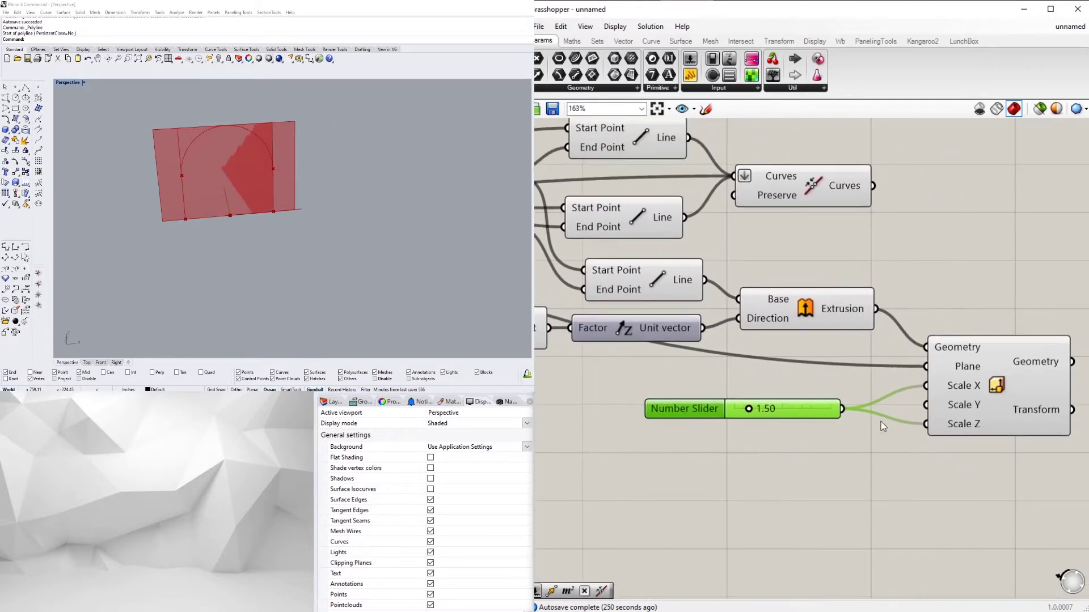
{"action": "left_click_drag", "start_coordinate": [878, 417], "coordinate": [926, 405]}
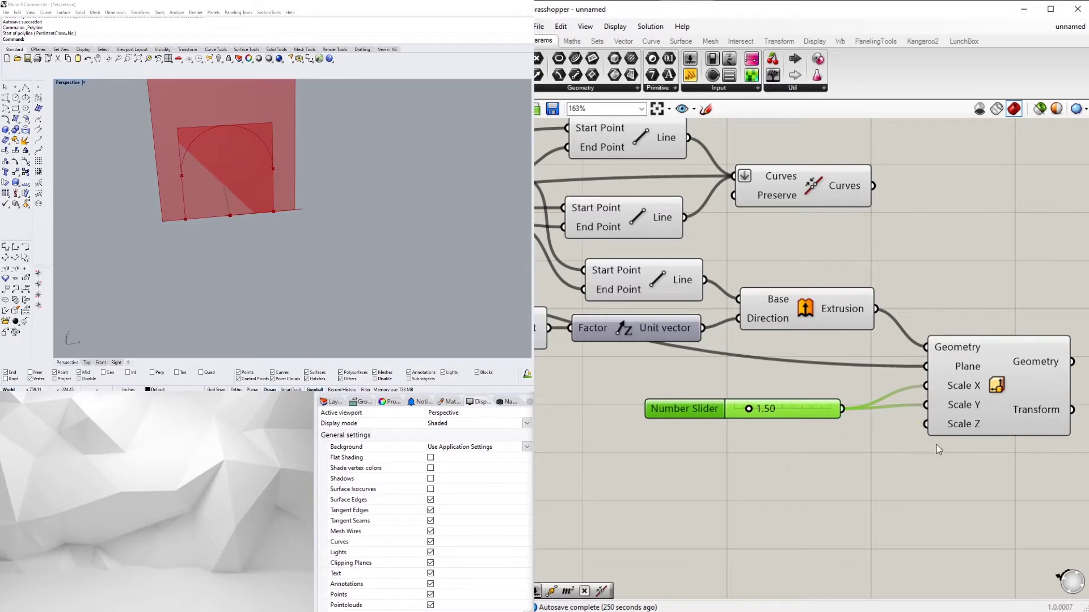
- Duplicate the scale slider below the original, use the copy for Scale Y and set it to 1.27
{"action": "scroll", "coordinate": [885, 438], "scroll_direction": "down", "scroll_amount": 2}
{"action": "left_click_drag", "start_coordinate": [736, 412], "coordinate": [745, 396]}
{"action": "left_click_drag", "start_coordinate": [745, 396], "coordinate": [747, 415], "text": "alt"}
{"action": "scroll", "coordinate": [795, 391], "scroll_direction": "up", "scroll_amount": 4}
{"action": "left_click_drag", "start_coordinate": [797, 459], "coordinate": [801, 461]}
{"action": "left_click_drag", "start_coordinate": [715, 453], "coordinate": [715, 479]}
- Group the Scale Y slider and name the group WALL HEIGHT
{"action": "key", "text": "ctrl+g"}
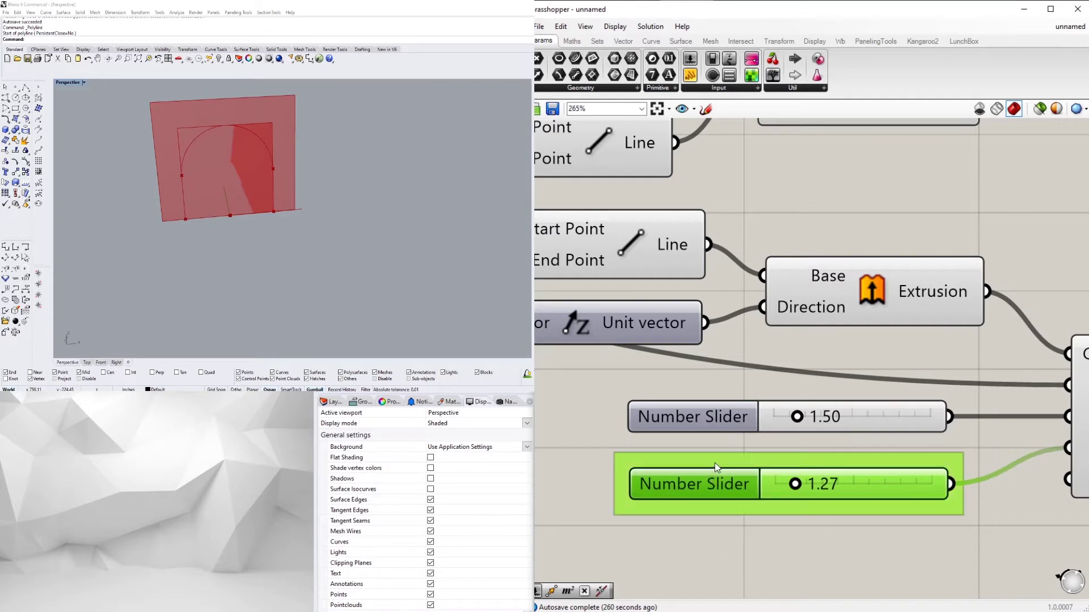
{"action": "right_click", "coordinate": [718, 461]}
{"action": "right_click", "coordinate": [750, 468]}
{"action": "left_click", "coordinate": [750, 474]}
{"action": "left_click", "coordinate": [747, 463]}
{"action": "right_click", "coordinate": [747, 461]}
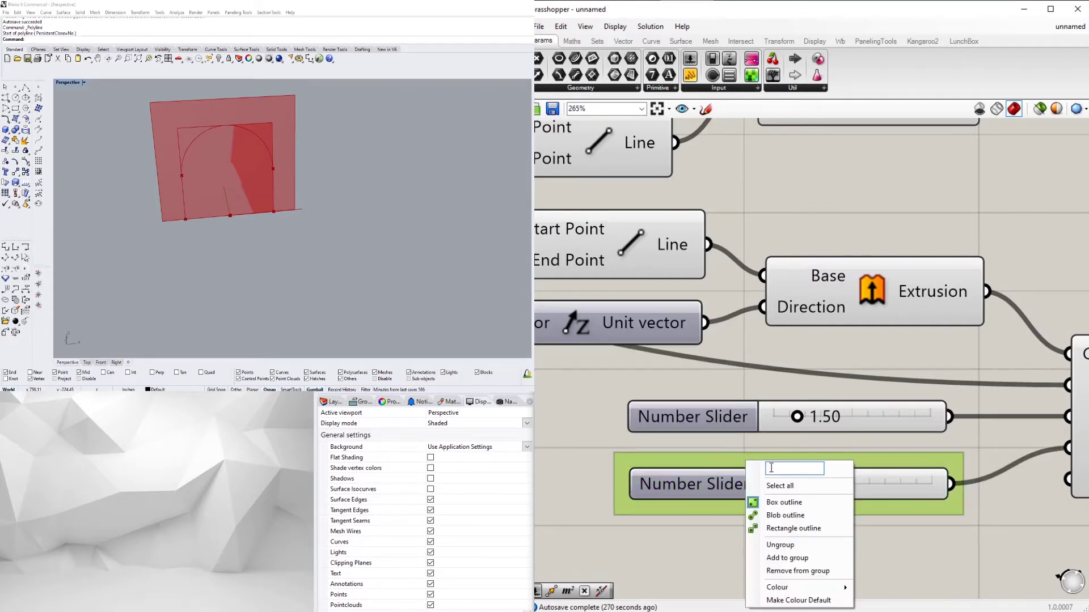
{"action": "type", "text": "WALL"}
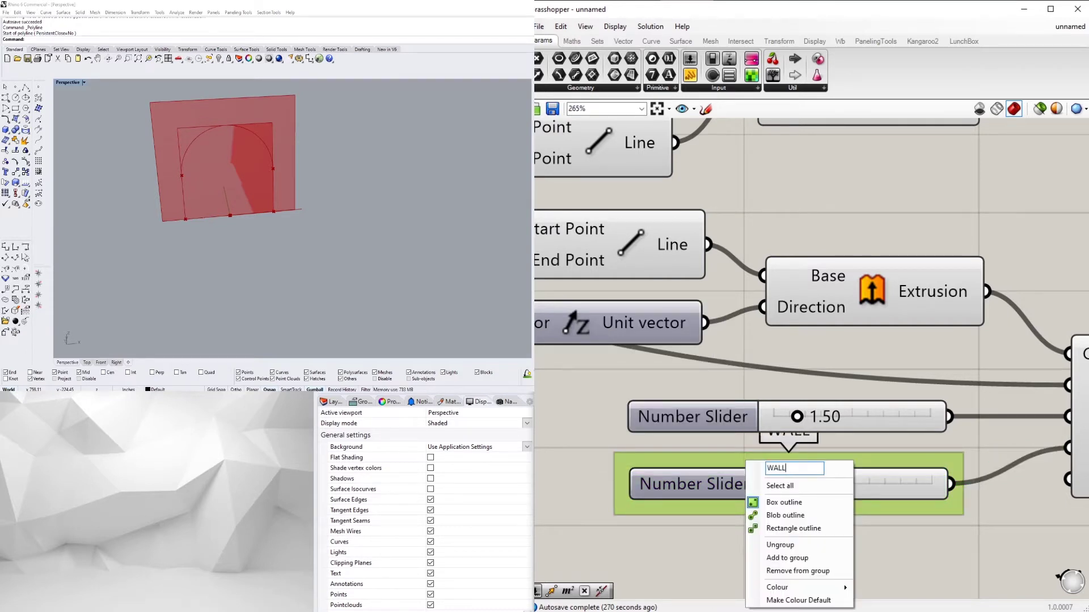
{"action": "type", "text": " HEIGHT"}
{"action": "scroll", "coordinate": [873, 343], "scroll_direction": "up", "scroll_amount": 1}
{"action": "left_click", "coordinate": [874, 343]}
- Space the two scale sliders apart, then group the Scale X slider and name the group WALL WIDTH
{"action": "scroll", "coordinate": [850, 334], "scroll_direction": "down", "scroll_amount": 3}
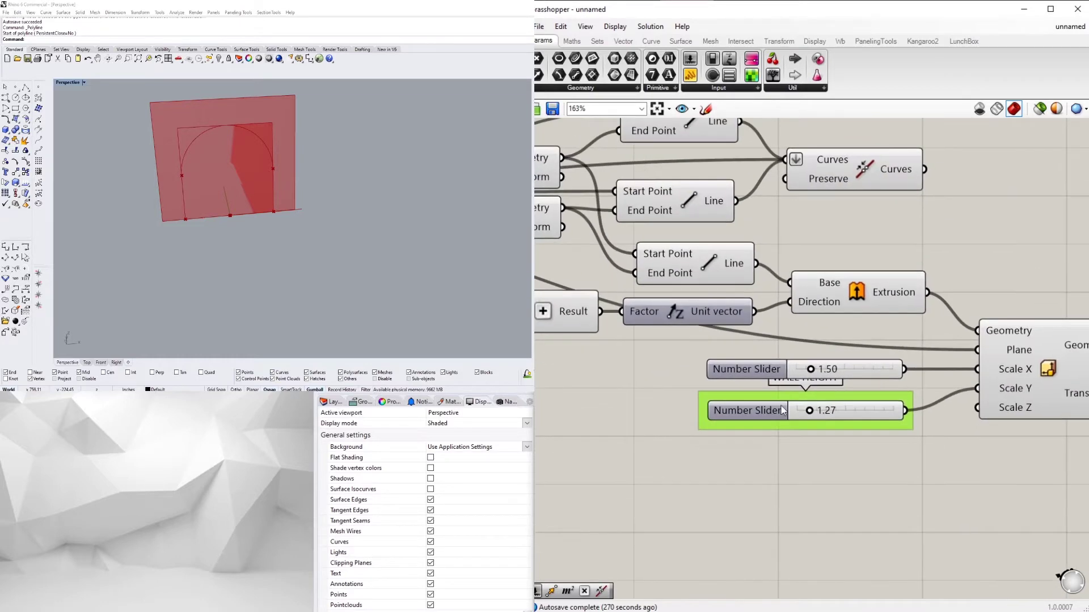
{"action": "left_click_drag", "start_coordinate": [783, 411], "coordinate": [765, 452]}
{"action": "left_click_drag", "start_coordinate": [749, 371], "coordinate": [729, 381]}
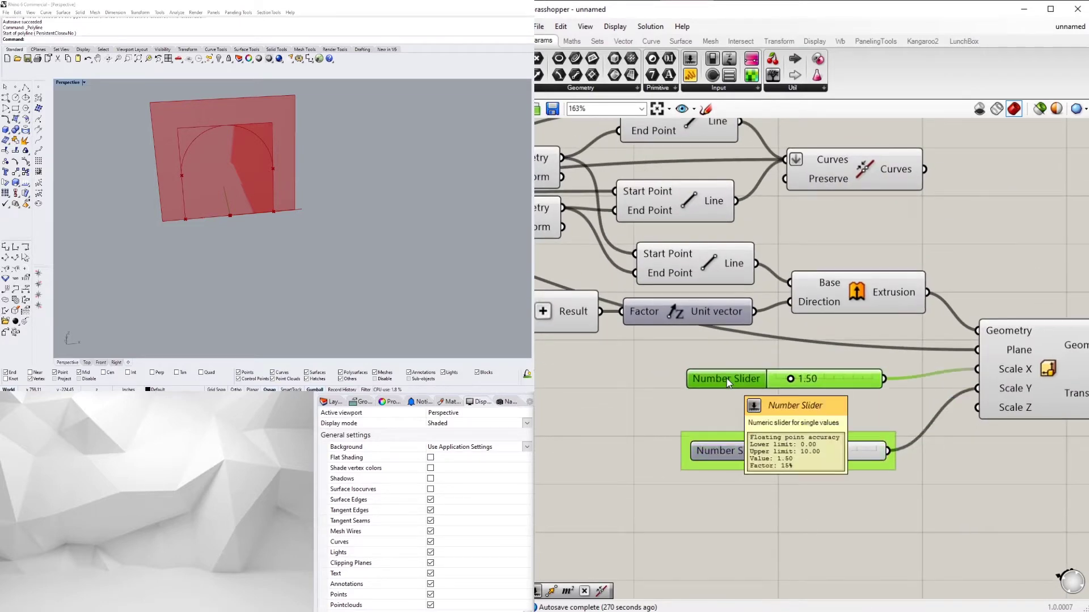
{"action": "key", "text": "ctrl+g"}
{"action": "right_click", "coordinate": [765, 367]}
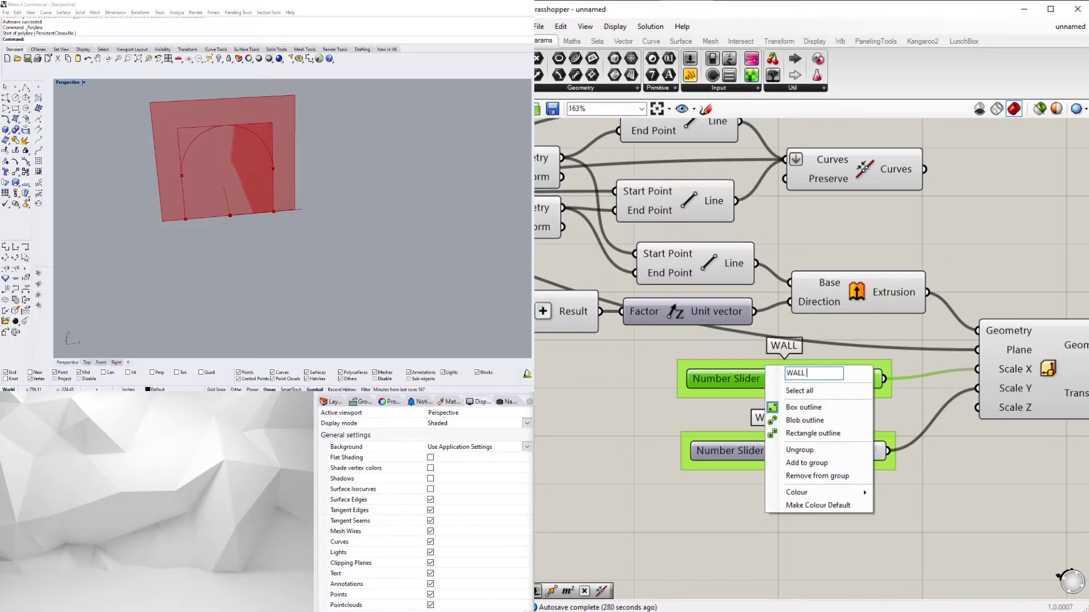
{"action": "type", "text": "WALL WI"}
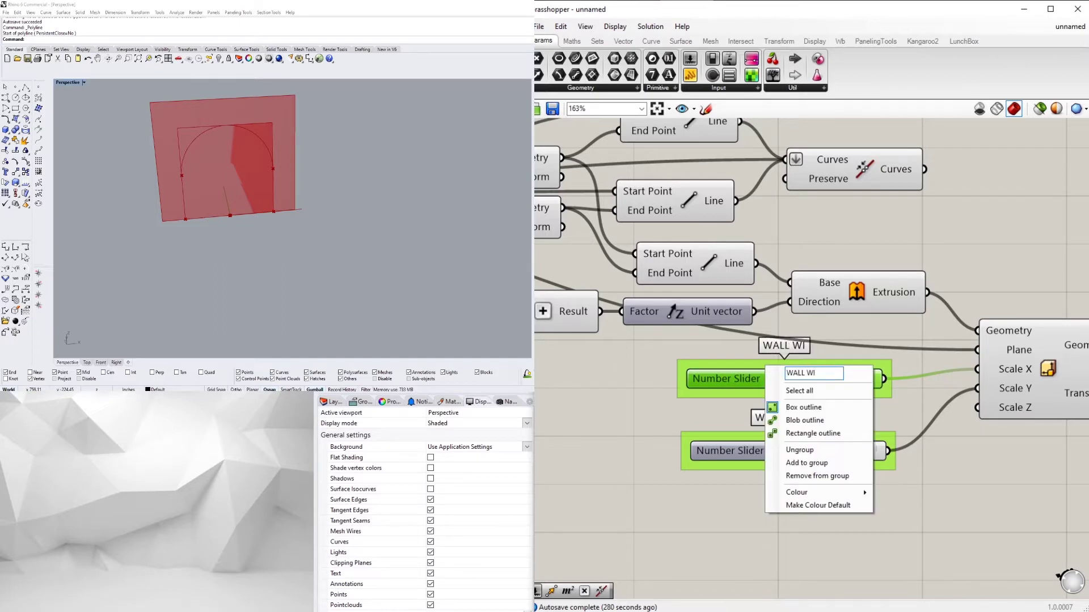
{"action": "type", "text": "DTH"}
{"action": "left_click", "coordinate": [984, 450]}
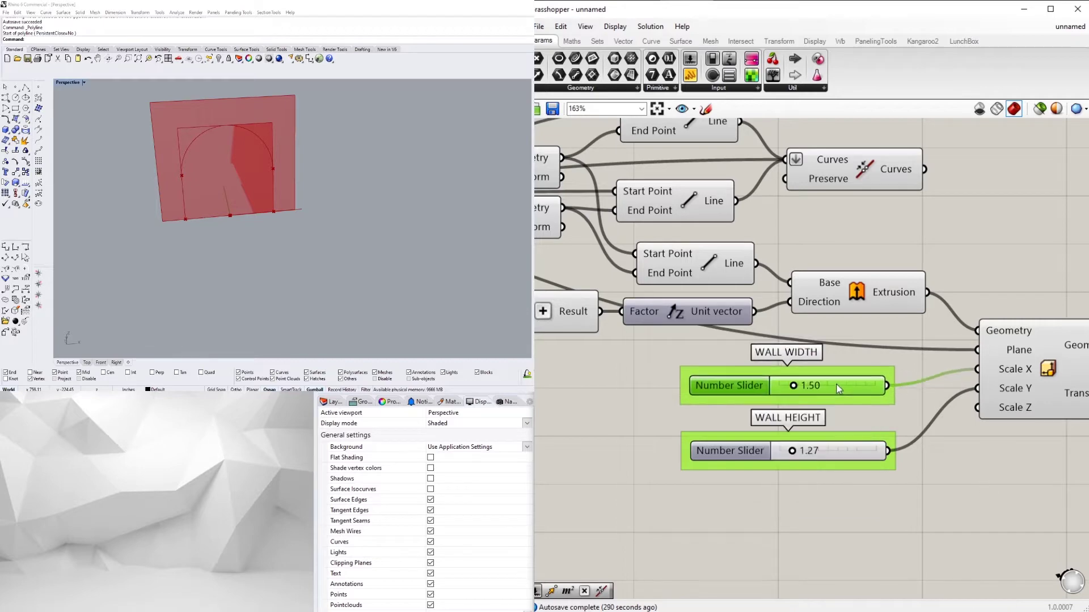
- Adjust the placement of the WALL WIDTH and WALL HEIGHT sliders beside the Scale NU component
{"action": "scroll", "coordinate": [791, 374], "scroll_direction": "down", "scroll_amount": 3}
{"action": "left_click_drag", "start_coordinate": [931, 373], "coordinate": [930, 372]}
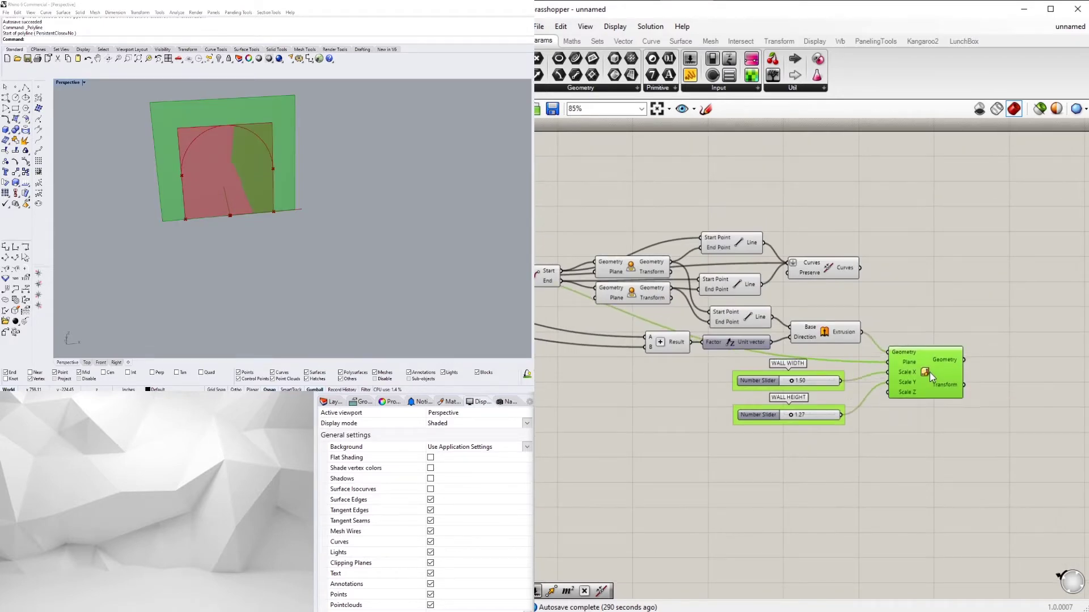
{"action": "left_click", "coordinate": [899, 423]}
{"action": "left_click_drag", "start_coordinate": [855, 464], "coordinate": [759, 394]}
{"action": "scroll", "coordinate": [791, 381], "scroll_direction": "up", "scroll_amount": 3}
{"action": "left_click", "coordinate": [961, 463]}
{"action": "left_click_drag", "start_coordinate": [974, 382], "coordinate": [968, 387]}
{"action": "left_click", "coordinate": [914, 304]}
- Add a Face Boundaries component and connect the Scale NU Geometry output to its Mesh input, aligning it with that output
{"action": "scroll", "coordinate": [908, 306], "scroll_direction": "down", "scroll_amount": 3}
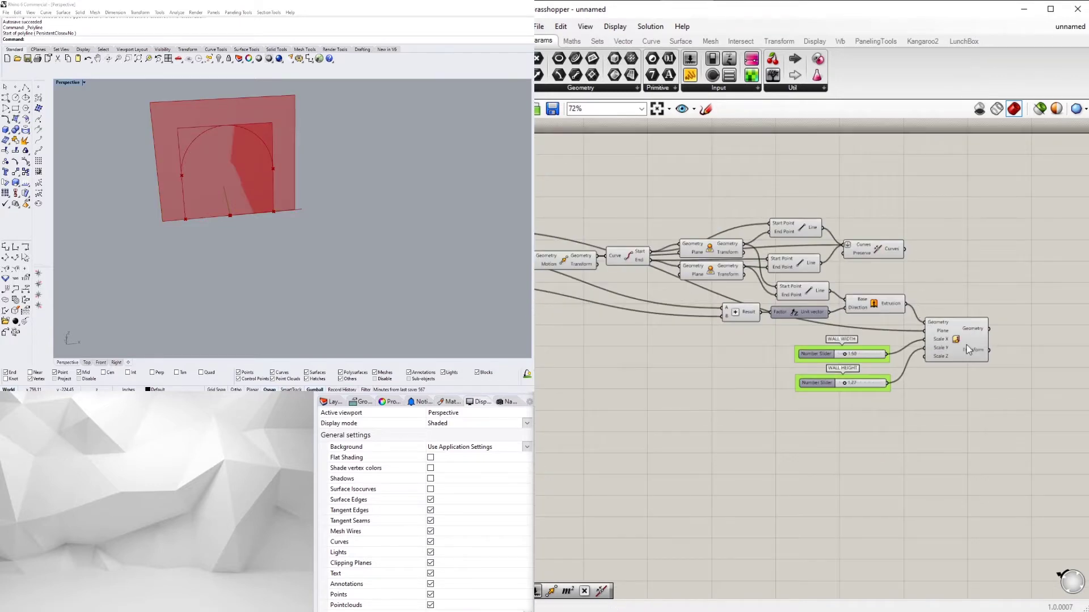
{"action": "scroll", "coordinate": [967, 345], "scroll_direction": "up", "scroll_amount": 1}
{"action": "left_click", "coordinate": [966, 344]}
{"action": "right_click_drag", "start_coordinate": [1054, 342], "coordinate": [940, 367]}
{"action": "double_click", "coordinate": [941, 367]}
{"action": "type", "text": "face"}
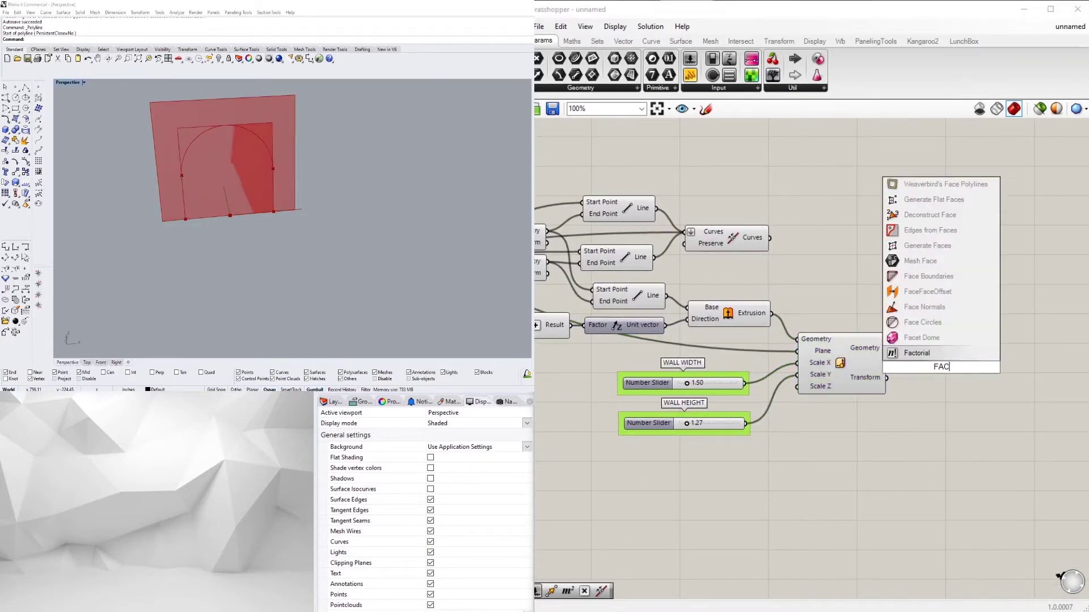
{"action": "left_click", "coordinate": [924, 277]}
{"action": "left_click_drag", "start_coordinate": [885, 347], "coordinate": [902, 367]}
{"action": "left_click_drag", "start_coordinate": [922, 367], "coordinate": [923, 348]}
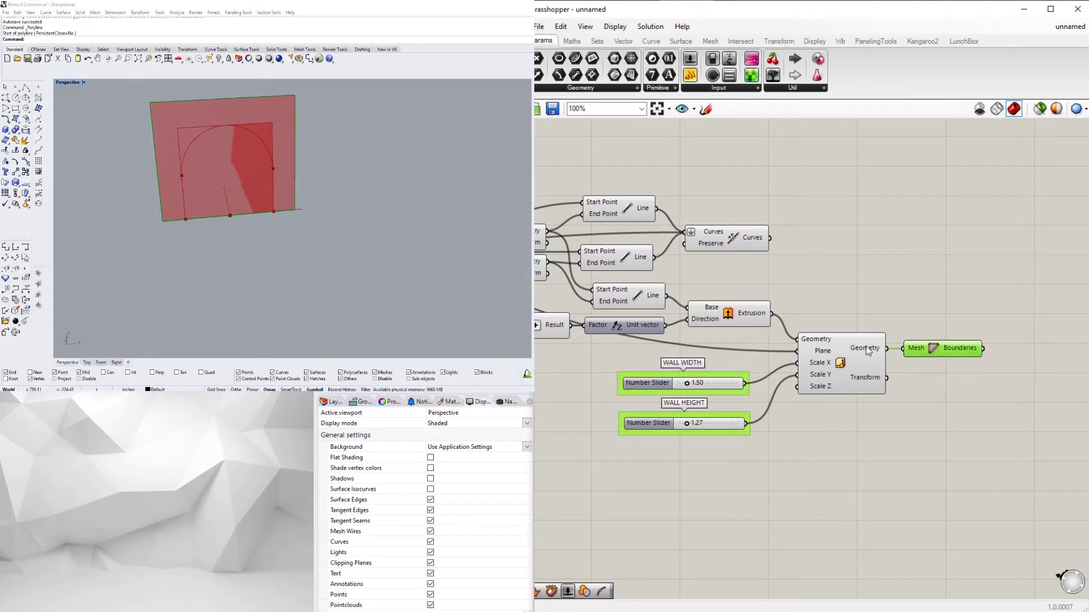
- Turn off the preview of the Scale NU component
{"action": "right_click", "coordinate": [838, 361]}
{"action": "left_click", "coordinate": [863, 381]}
{"action": "right_click_drag", "start_coordinate": [750, 328], "coordinate": [793, 369]}
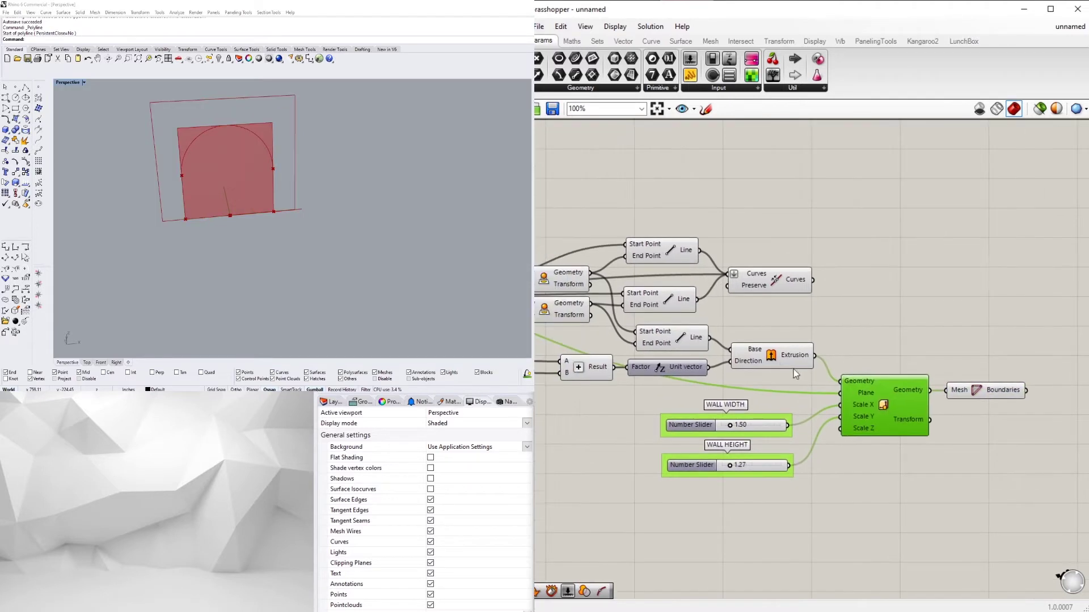
- Turn off the preview of the Extrude component that feeds the Scale NU component
{"action": "left_click", "coordinate": [766, 360]}
{"action": "right_click", "coordinate": [766, 358]}
{"action": "left_click", "coordinate": [772, 332]}
{"action": "right_click", "coordinate": [760, 350]}
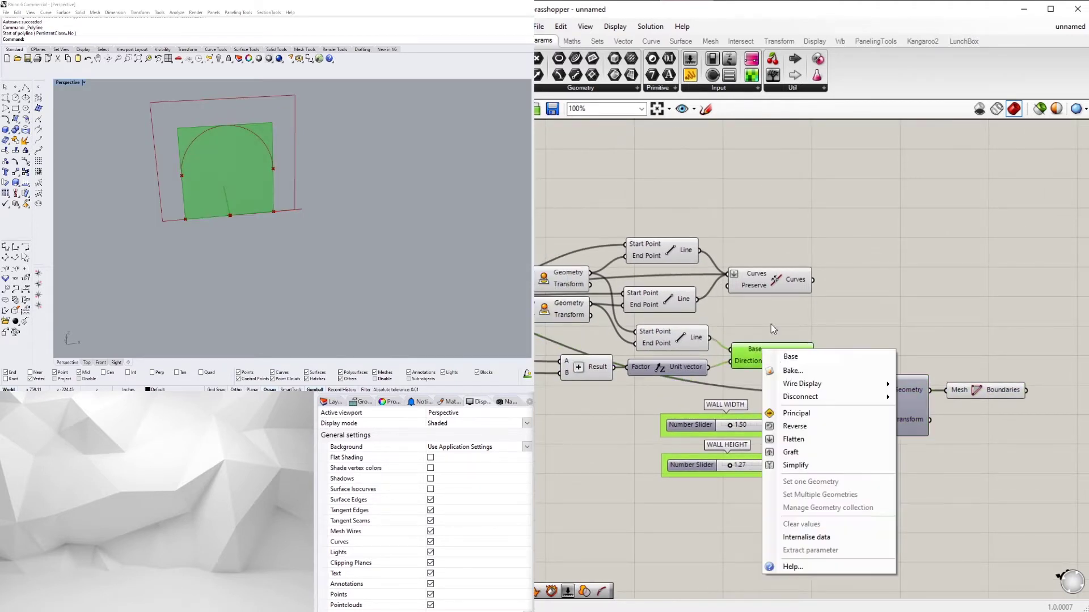
{"action": "left_click", "coordinate": [773, 328]}
{"action": "right_click", "coordinate": [767, 351]}
{"action": "left_click", "coordinate": [794, 372]}
{"action": "left_click", "coordinate": [903, 352]}
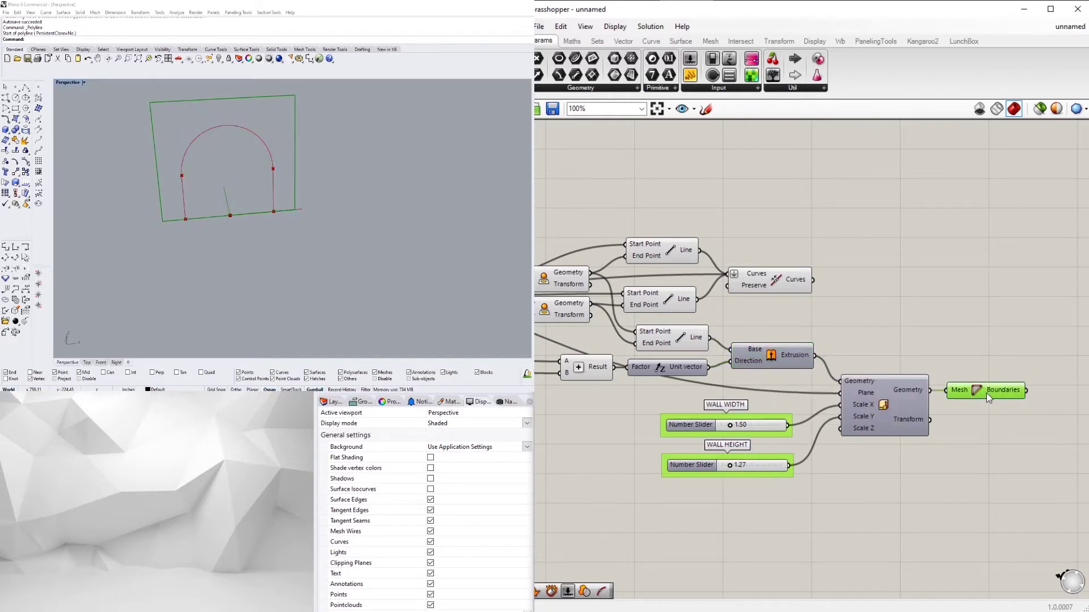
- Add a second Join Curves component, connect the joined arch curve and the base line to it, and flatten its Curves input
{"action": "left_click", "coordinate": [770, 287]}
{"action": "double_click", "coordinate": [902, 237]}
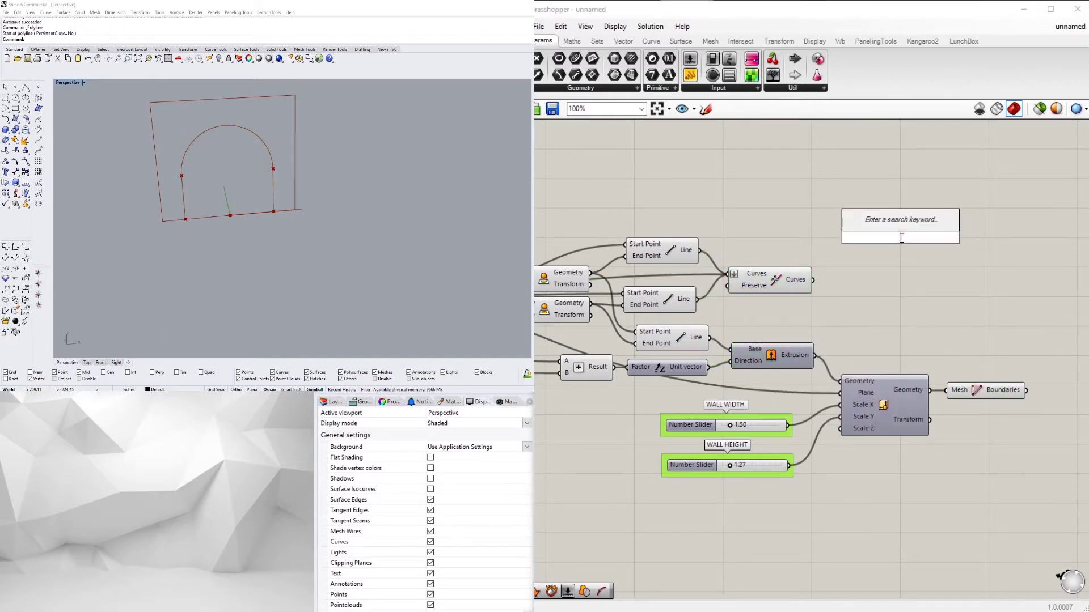
{"action": "type", "text": "joi"}
{"action": "left_click", "coordinate": [872, 228]}
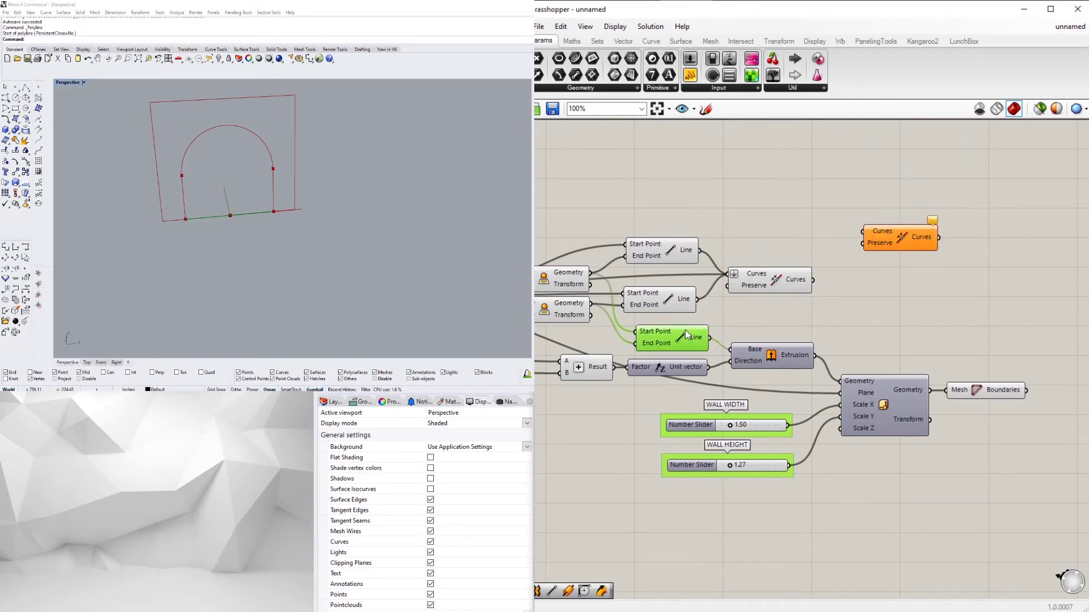
{"action": "left_click_drag", "start_coordinate": [861, 232], "coordinate": [813, 279]}
{"action": "right_click", "coordinate": [882, 233]}
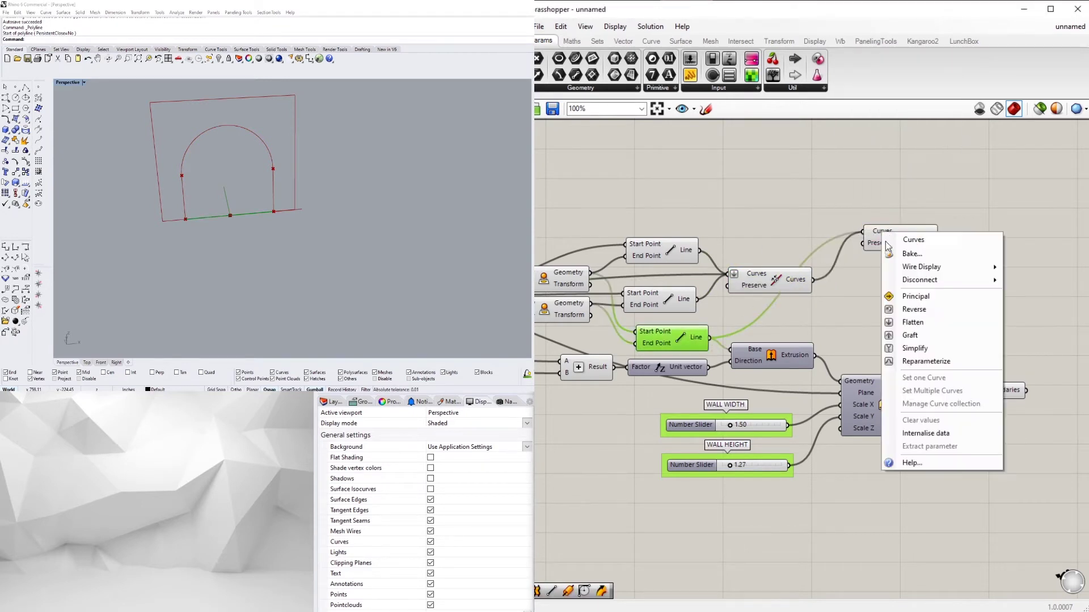
{"action": "left_click", "coordinate": [914, 322]}
{"action": "left_click", "coordinate": [896, 229]}
{"action": "right_click_drag", "start_coordinate": [897, 252], "coordinate": [795, 257]}
{"action": "left_click", "coordinate": [986, 375]}
{"action": "double_click", "coordinate": [986, 377]}
{"action": "type", "text": "DIFF"}
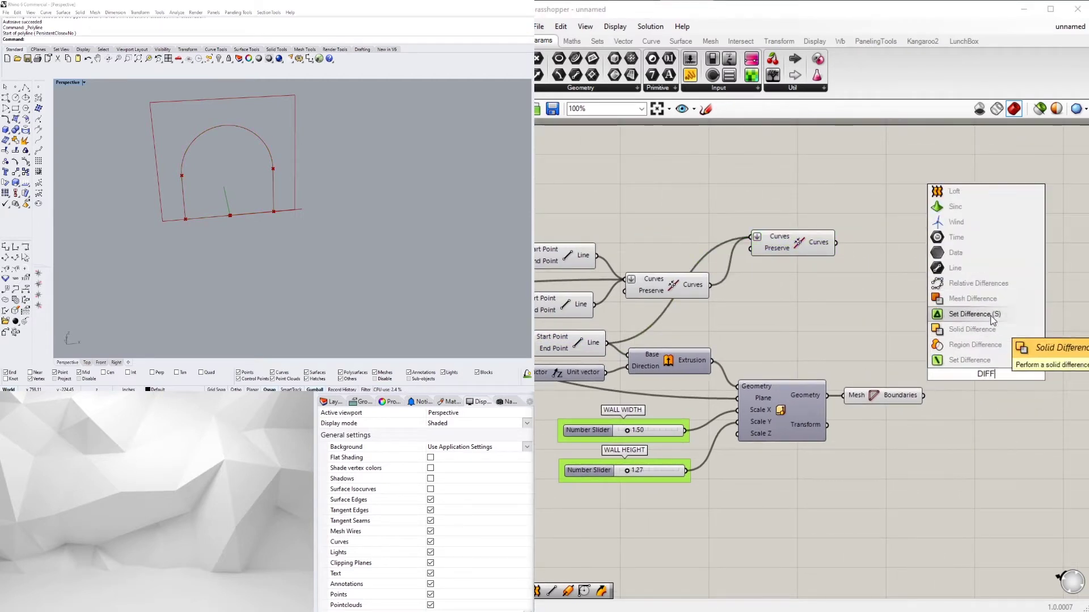
{"action": "left_click", "coordinate": [979, 304]}
- Add a Region Difference component with the Face Boundaries output as Curves A and the closed arch curve as Curves B
{"action": "double_click", "coordinate": [973, 278]}
{"action": "type", "text": "RE"}
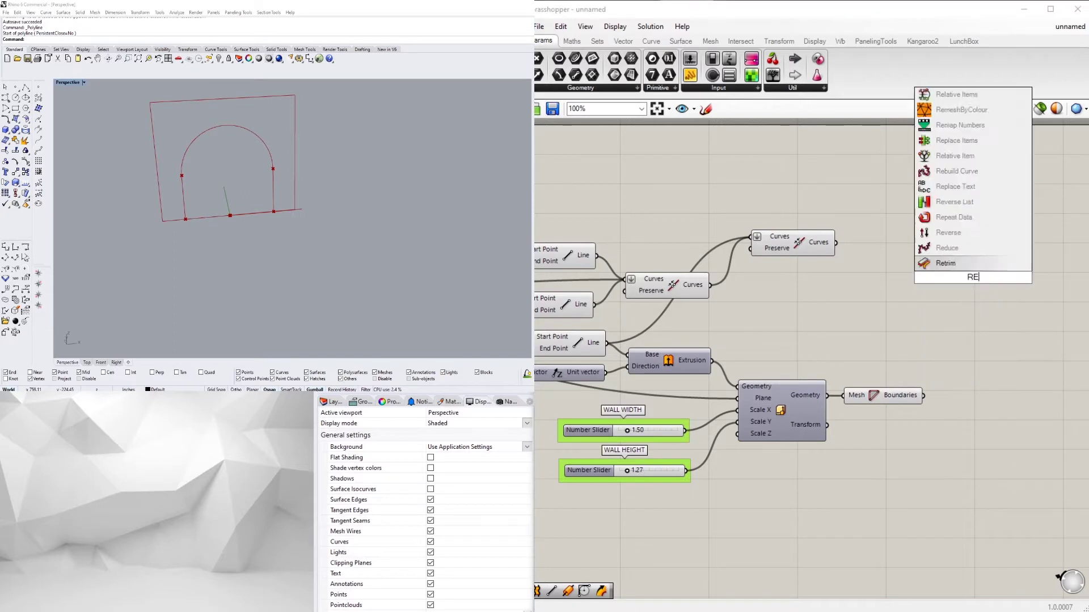
{"action": "type", "text": "G"}
{"action": "left_click", "coordinate": [964, 219]}
{"action": "left_click", "coordinate": [781, 240]}
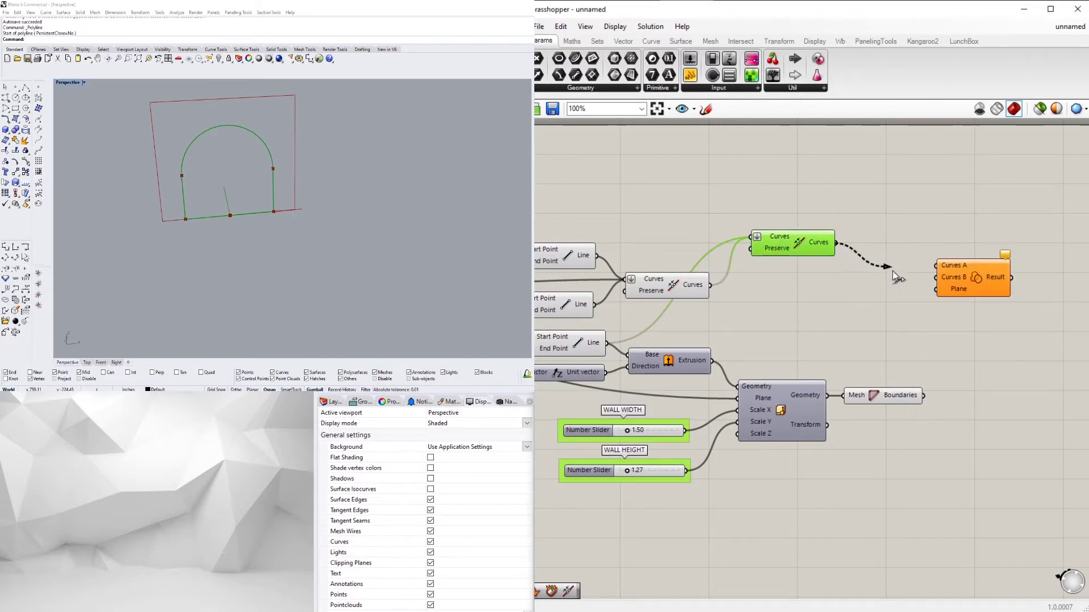
{"action": "left_click", "coordinate": [904, 396]}
{"action": "left_click_drag", "start_coordinate": [923, 395], "coordinate": [988, 386]}
- Place the second Join Curves component above Face Boundaries and line up Region Difference beside them
{"action": "left_click_drag", "start_coordinate": [800, 238], "coordinate": [888, 338]}
{"action": "left_click_drag", "start_coordinate": [1010, 382], "coordinate": [999, 372]}
{"action": "left_click", "coordinate": [888, 348]}
{"action": "left_click_drag", "start_coordinate": [888, 352], "coordinate": [894, 358]}
{"action": "left_click", "coordinate": [993, 376]}
{"action": "left_click", "coordinate": [982, 314]}
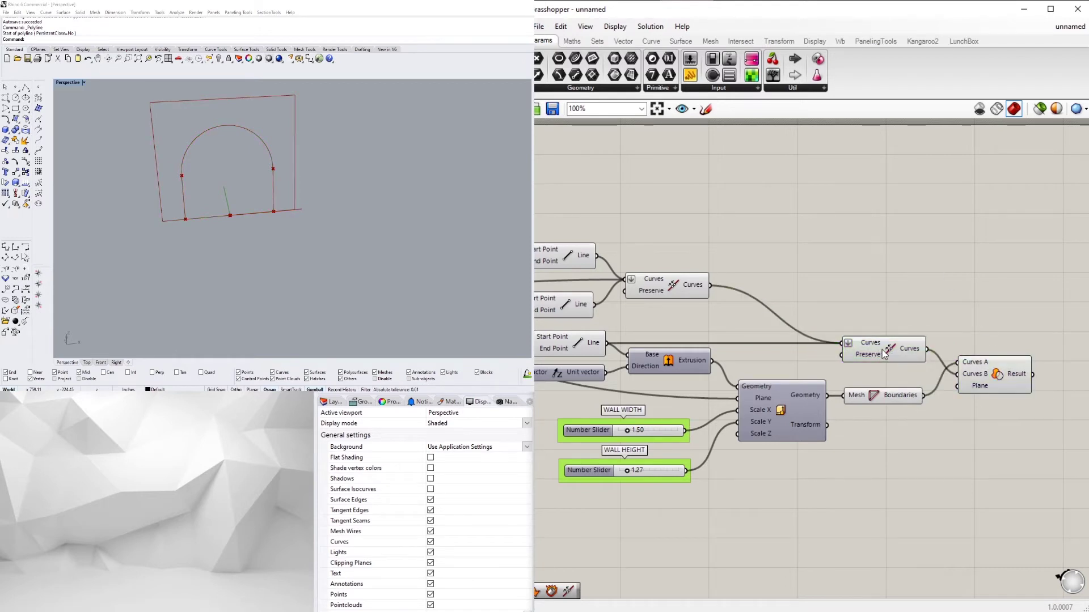
- Turn off the previews of the second Join Curves, the three Line components, both Project components and End Points
{"action": "left_click", "coordinate": [884, 350]}
{"action": "key", "text": "ctrl+q"}
{"action": "left_click", "coordinate": [917, 321]}
{"action": "left_click", "coordinate": [645, 285]}
{"action": "right_click_drag", "start_coordinate": [674, 304], "coordinate": [997, 320]}
{"action": "left_click_drag", "start_coordinate": [904, 225], "coordinate": [743, 365]}
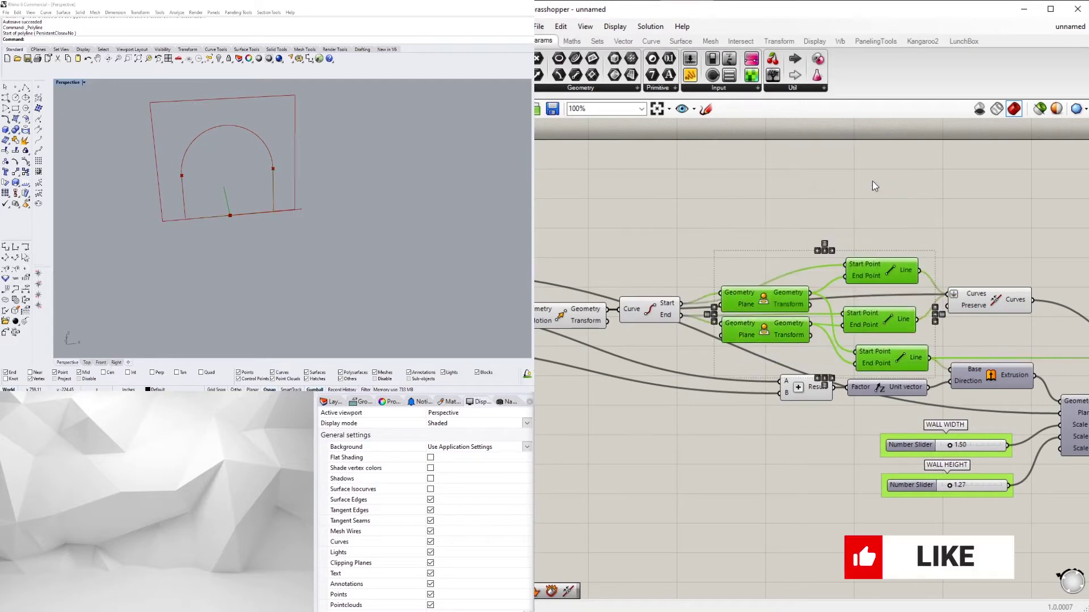
{"action": "left_click", "coordinate": [649, 312]}
{"action": "right_click", "coordinate": [652, 311]}
{"action": "left_click", "coordinate": [672, 333]}
{"action": "left_click", "coordinate": [806, 250]}
- Turn off the preview of the Face Boundaries component
{"action": "right_click_drag", "start_coordinate": [865, 255], "coordinate": [573, 244]}
{"action": "right_click_drag", "start_coordinate": [771, 334], "coordinate": [802, 323]}
{"action": "left_click", "coordinate": [741, 284]}
{"action": "scroll", "coordinate": [328, 246], "scroll_direction": "up", "scroll_amount": 4}
{"action": "right_click_drag", "start_coordinate": [328, 247], "coordinate": [354, 298]}
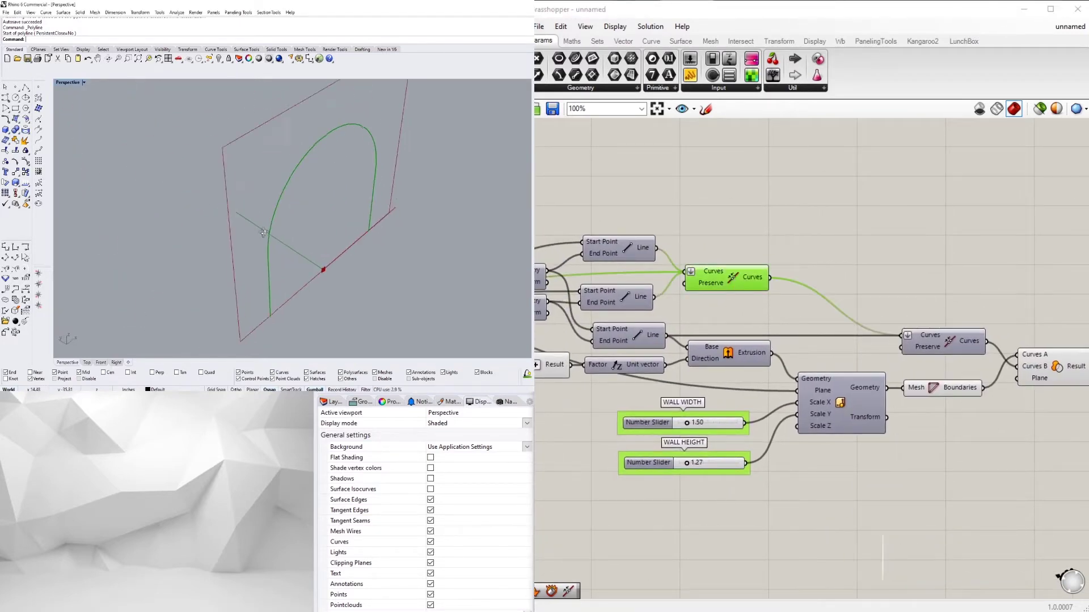
{"action": "scroll", "coordinate": [351, 300], "scroll_direction": "up", "scroll_amount": 3}
{"action": "scroll", "coordinate": [794, 271], "scroll_direction": "down", "scroll_amount": 2}
{"action": "left_click", "coordinate": [898, 357]}
{"action": "right_click", "coordinate": [897, 358]}
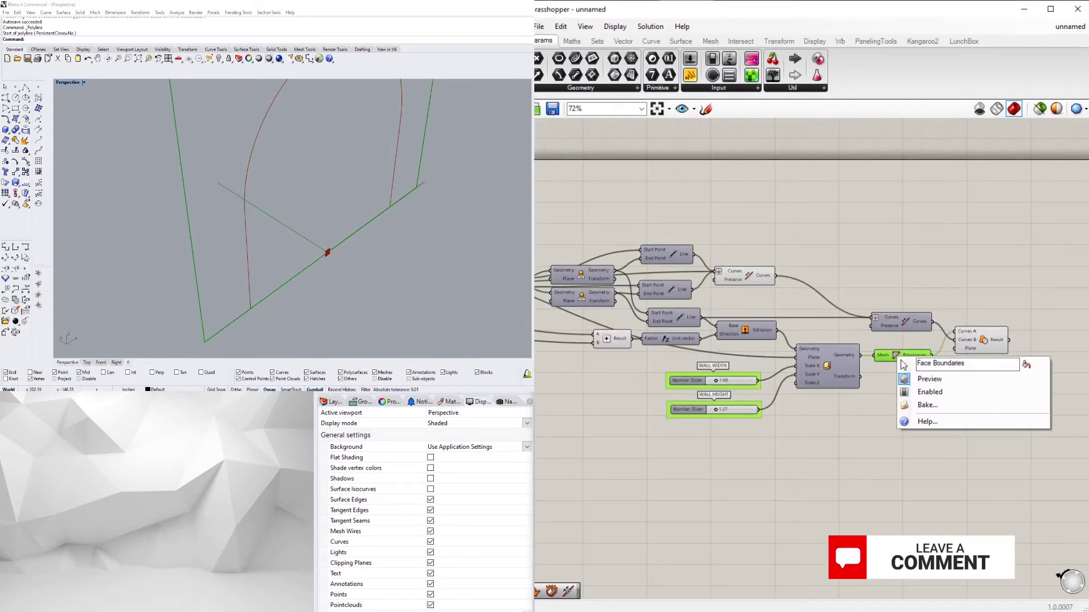
{"action": "left_click", "coordinate": [911, 378]}
{"action": "right_click_drag", "start_coordinate": [910, 374], "coordinate": [866, 384]}
{"action": "scroll", "coordinate": [352, 271], "scroll_direction": "down", "scroll_amount": 3}
{"action": "right_click_drag", "start_coordinate": [353, 271], "coordinate": [351, 229]}
- Add a Boundary Surfaces component and connect the Region Difference Result to its Edges input
{"action": "double_click", "coordinate": [984, 390]}
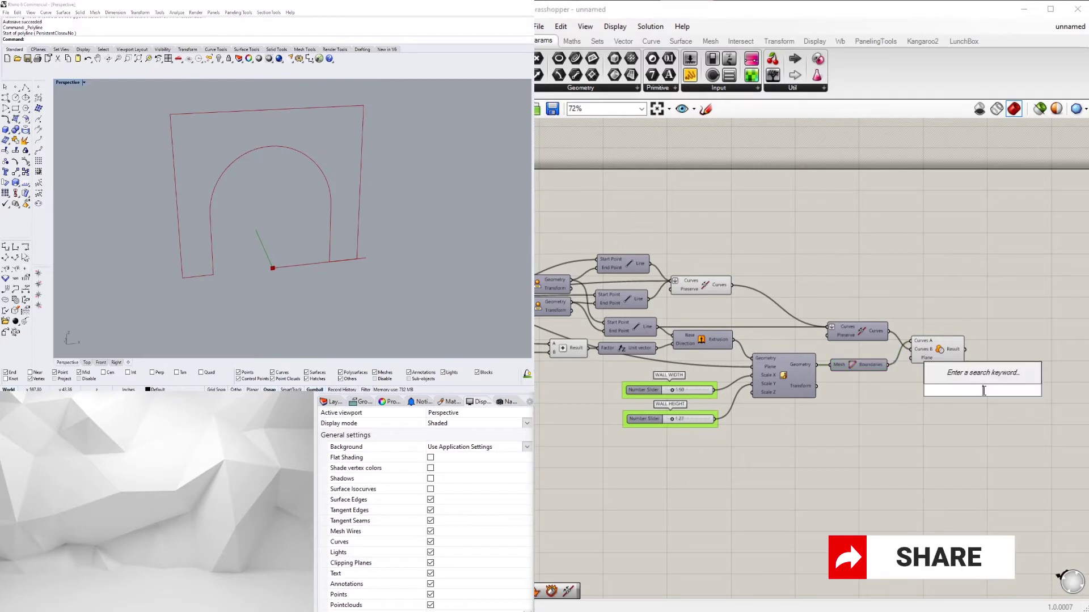
{"action": "type", "text": "bou"}
{"action": "left_click", "coordinate": [958, 377]}
{"action": "left_click_drag", "start_coordinate": [991, 391], "coordinate": [997, 361]}
- Add an Extrude component and connect the boundary Surfaces output to its Base input
{"action": "right_click_drag", "start_coordinate": [979, 360], "coordinate": [828, 367]}
{"action": "double_click", "coordinate": [929, 368]}
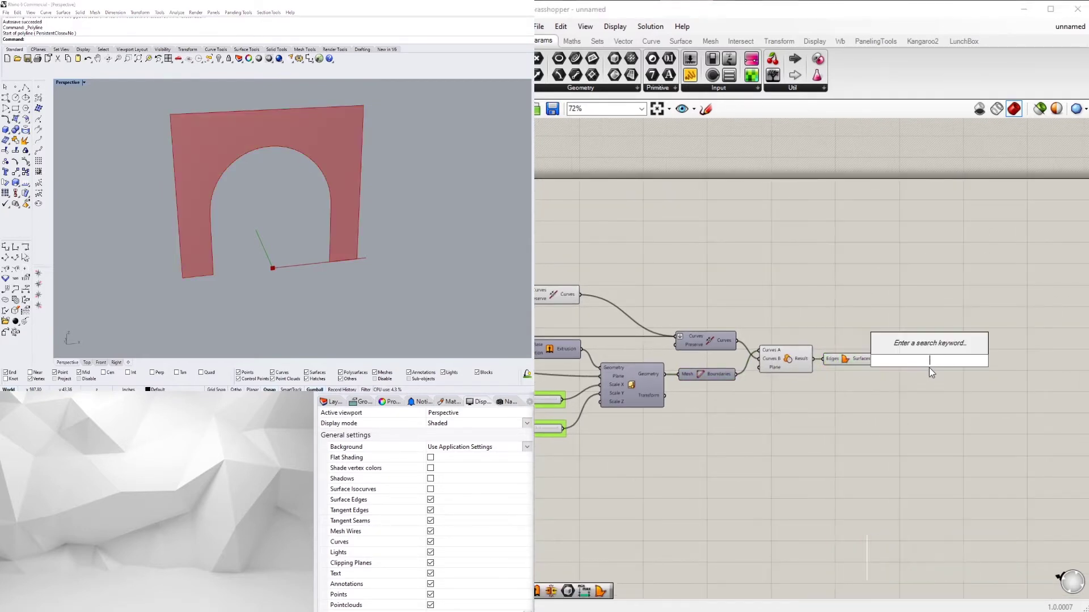
{"action": "type", "text": "EXTR"}
{"action": "key", "text": "Return"}
{"action": "left_click_drag", "start_coordinate": [876, 359], "coordinate": [905, 368]}
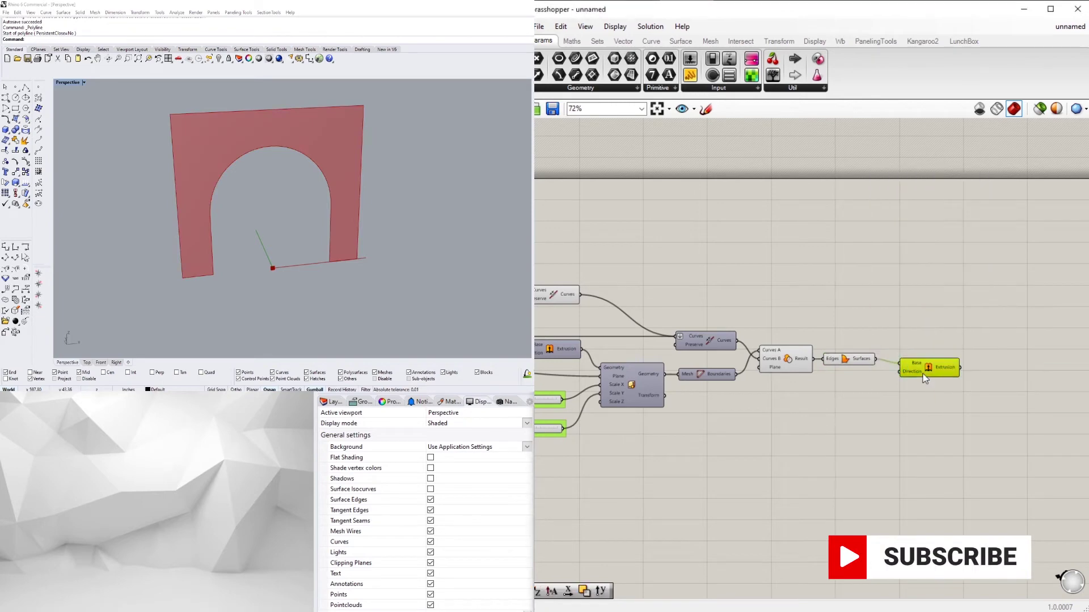
- Add a Unit Y vector and connect it to the Direction input of the new Extrude component
{"action": "double_click", "coordinate": [841, 391]}
{"action": "type", "text": "Y"}
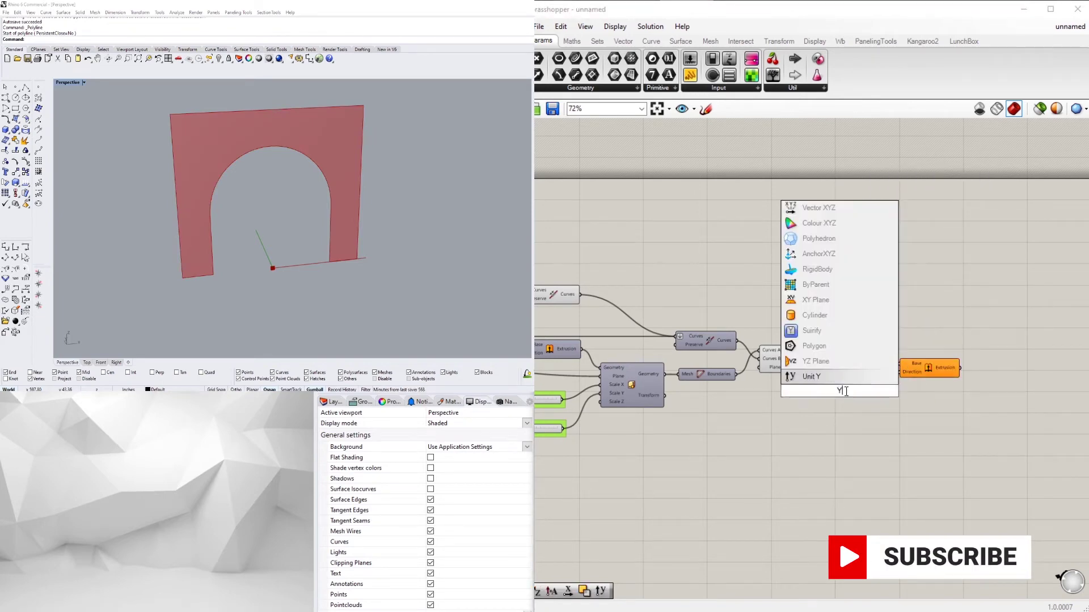
{"action": "left_click", "coordinate": [839, 379]}
{"action": "left_click_drag", "start_coordinate": [871, 387], "coordinate": [899, 372]}
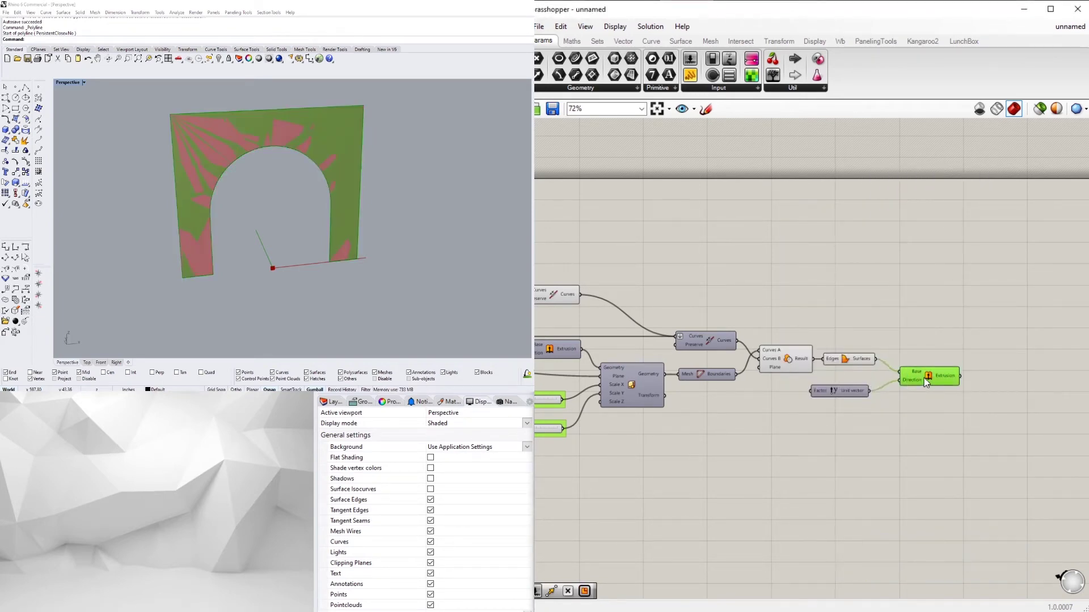
- Add a number slider with the value 24 and connect it to the Unit Y Factor input
{"action": "scroll", "coordinate": [771, 443], "scroll_direction": "up", "scroll_amount": 3}
{"action": "double_click", "coordinate": [738, 381]}
{"action": "type", "text": "2"}
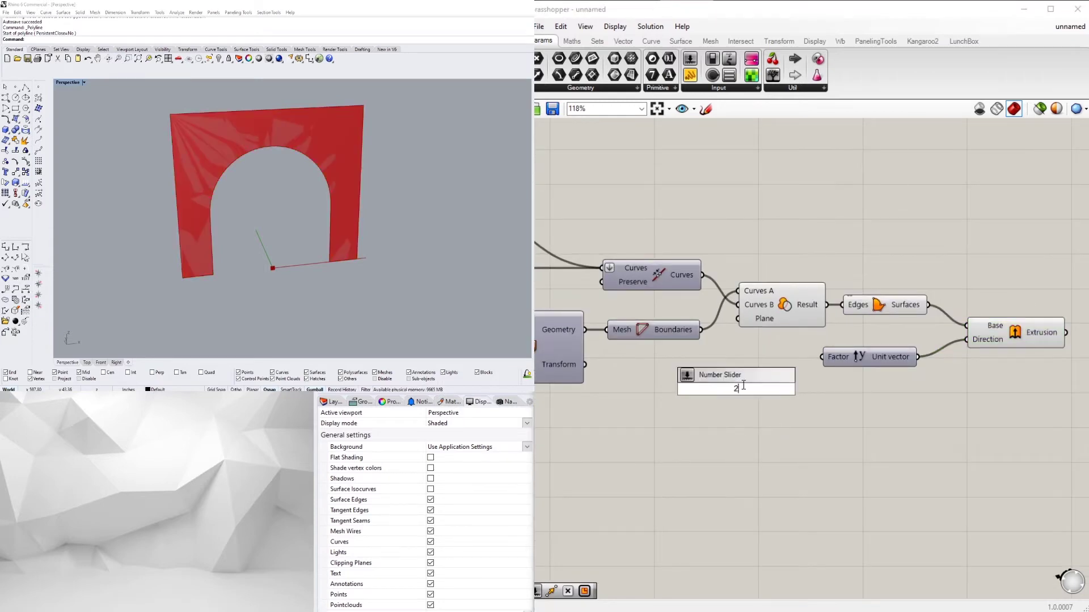
{"action": "type", "text": "144"}
{"action": "key", "text": "Return"}
{"action": "left_click_drag", "start_coordinate": [811, 390], "coordinate": [848, 392]}
- Group the Unit Y Factor slider and name the group WALL THICKNESS
{"action": "left_click", "coordinate": [700, 389]}
{"action": "key", "text": "ctrl+g"}
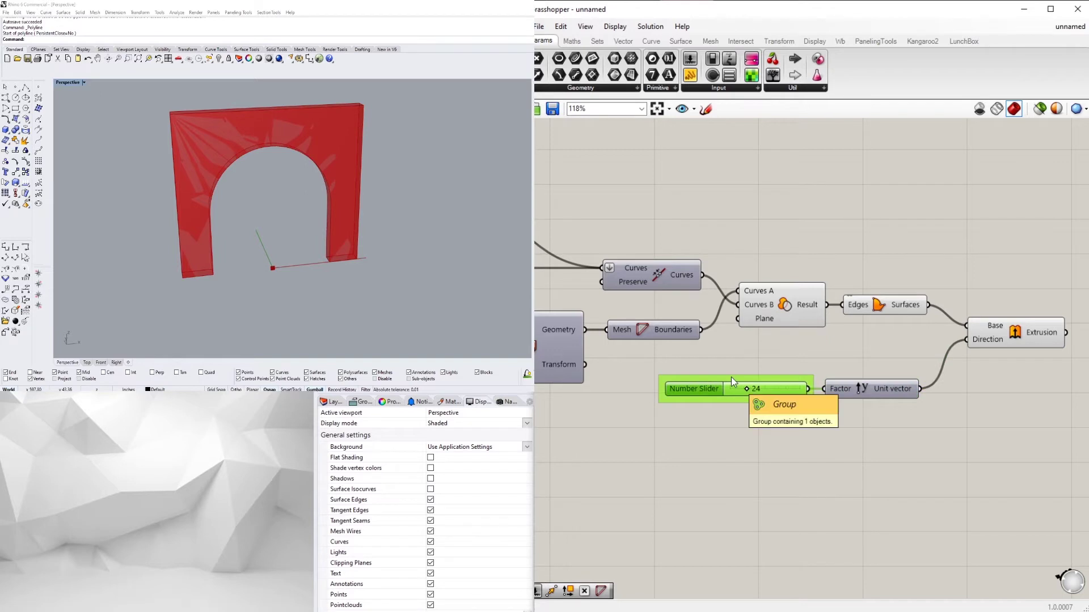
{"action": "right_click", "coordinate": [729, 378]}
{"action": "type", "text": "WALL THICKNESS"}
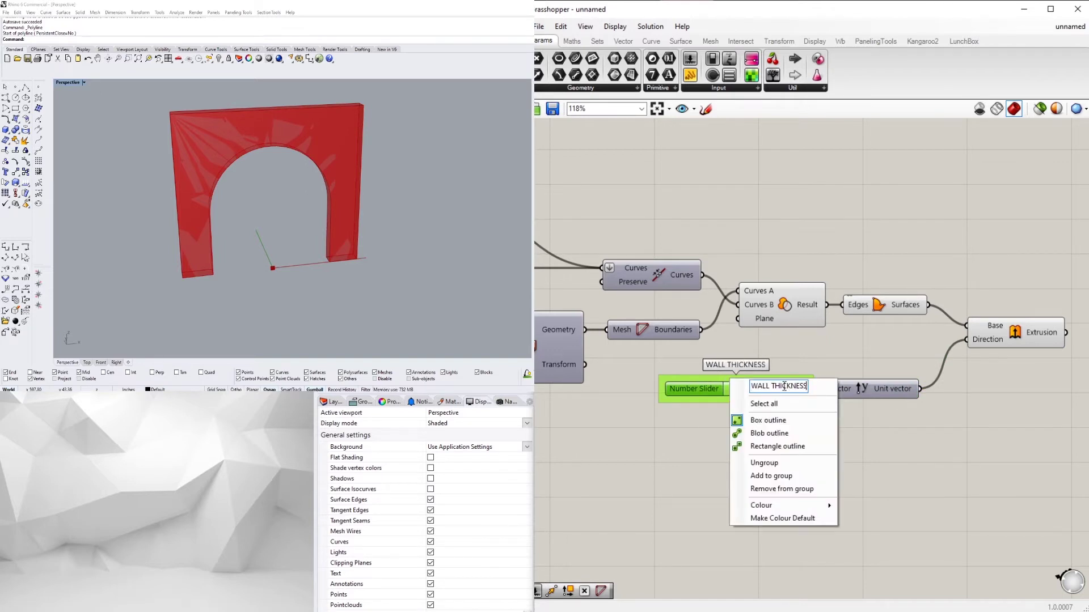
{"action": "left_click", "coordinate": [774, 372]}
- Tidy the placement of the WALL THICKNESS slider, the Unit Y vector and the wall's Extrude component
{"action": "scroll", "coordinate": [774, 376], "scroll_direction": "up", "scroll_amount": 2}
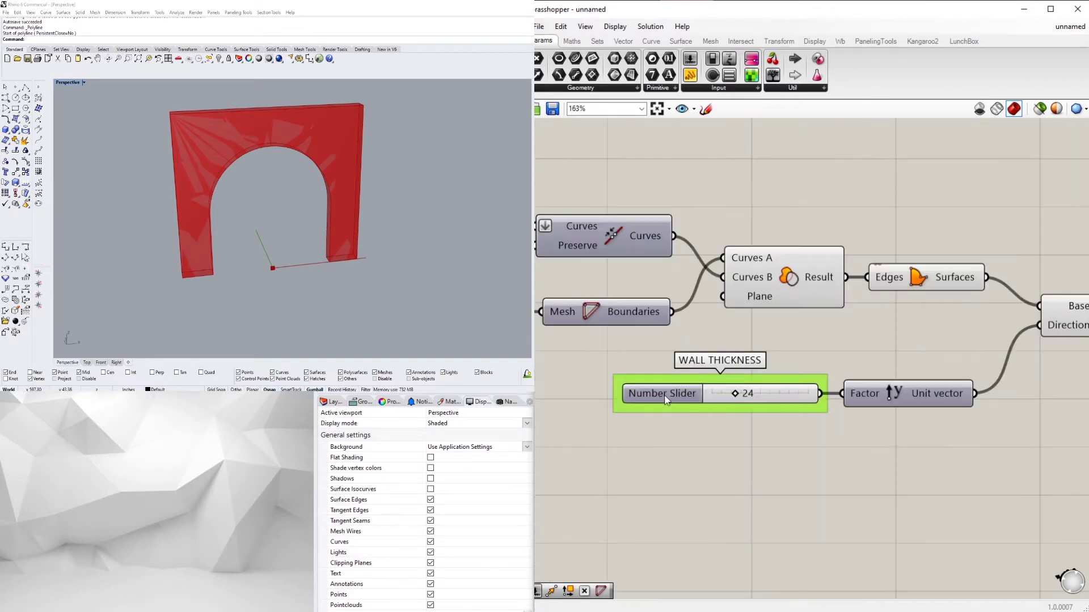
{"action": "left_click_drag", "start_coordinate": [667, 399], "coordinate": [662, 398]}
{"action": "left_click", "coordinate": [902, 331]}
{"action": "scroll", "coordinate": [902, 332], "scroll_direction": "down", "scroll_amount": 2}
{"action": "right_click_drag", "start_coordinate": [902, 331], "coordinate": [842, 384]}
{"action": "left_click_drag", "start_coordinate": [882, 482], "coordinate": [738, 415]}
{"action": "left_click_drag", "start_coordinate": [856, 427], "coordinate": [862, 411]}
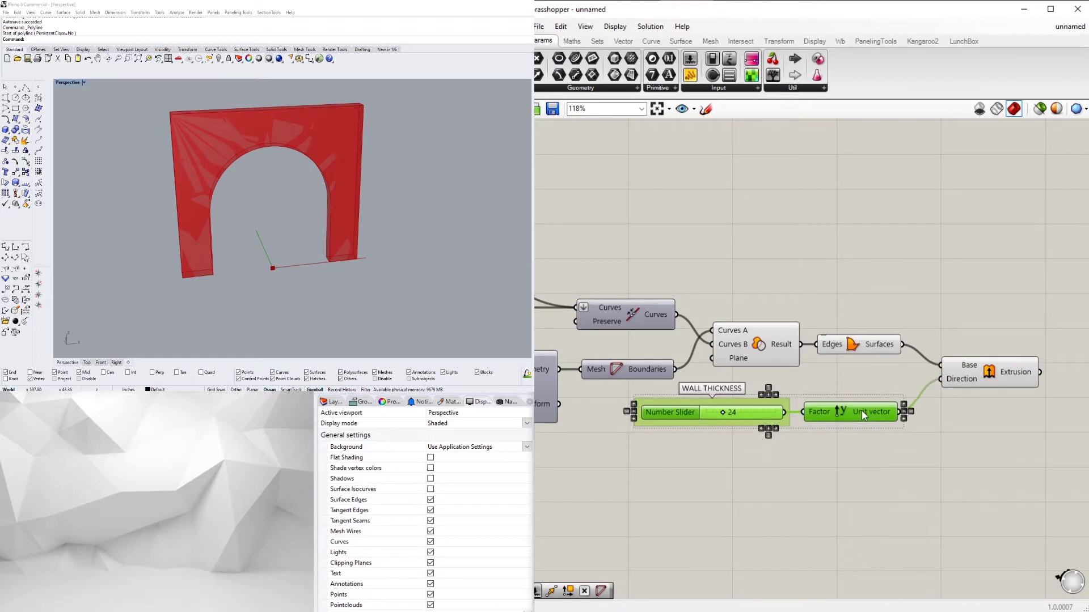
{"action": "left_click", "coordinate": [988, 395]}
{"action": "right_click_drag", "start_coordinate": [987, 395], "coordinate": [933, 389]}
{"action": "left_click_drag", "start_coordinate": [932, 358], "coordinate": [931, 370]}
- Turn off the previews of the Region Difference and Boundary Surfaces components
{"action": "left_click_drag", "start_coordinate": [844, 372], "coordinate": [719, 302]}
{"action": "middle_click", "coordinate": [704, 284]}
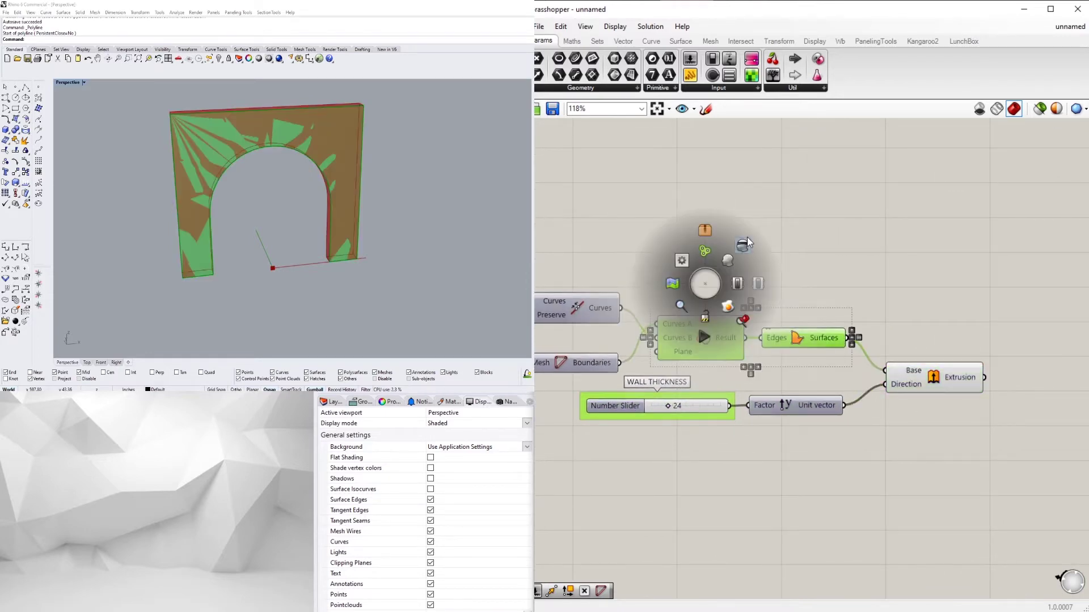
{"action": "left_click", "coordinate": [728, 259]}
{"action": "left_click", "coordinate": [828, 196]}
{"action": "left_click", "coordinate": [913, 379]}
{"action": "scroll", "coordinate": [1042, 420], "scroll_direction": "down", "scroll_amount": 2}
{"action": "right_click_drag", "start_coordinate": [743, 470], "coordinate": [856, 446]}
{"action": "scroll", "coordinate": [1042, 419], "scroll_direction": "up", "scroll_amount": 1}
{"action": "left_click", "coordinate": [956, 416]}
{"action": "right_click_drag", "start_coordinate": [397, 250], "coordinate": [420, 243]}
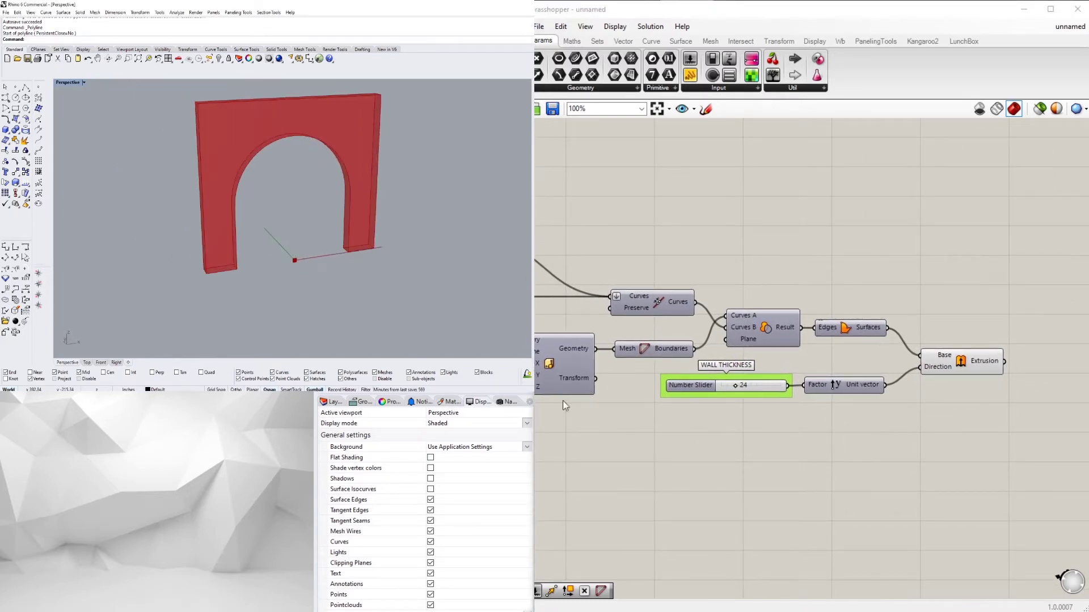
- Turn the preview of the upper Project component back on
{"action": "scroll", "coordinate": [749, 442], "scroll_direction": "down", "scroll_amount": 2}
{"action": "right_click_drag", "start_coordinate": [749, 443], "coordinate": [1038, 430]}
{"action": "right_click_drag", "start_coordinate": [699, 371], "coordinate": [758, 417]}
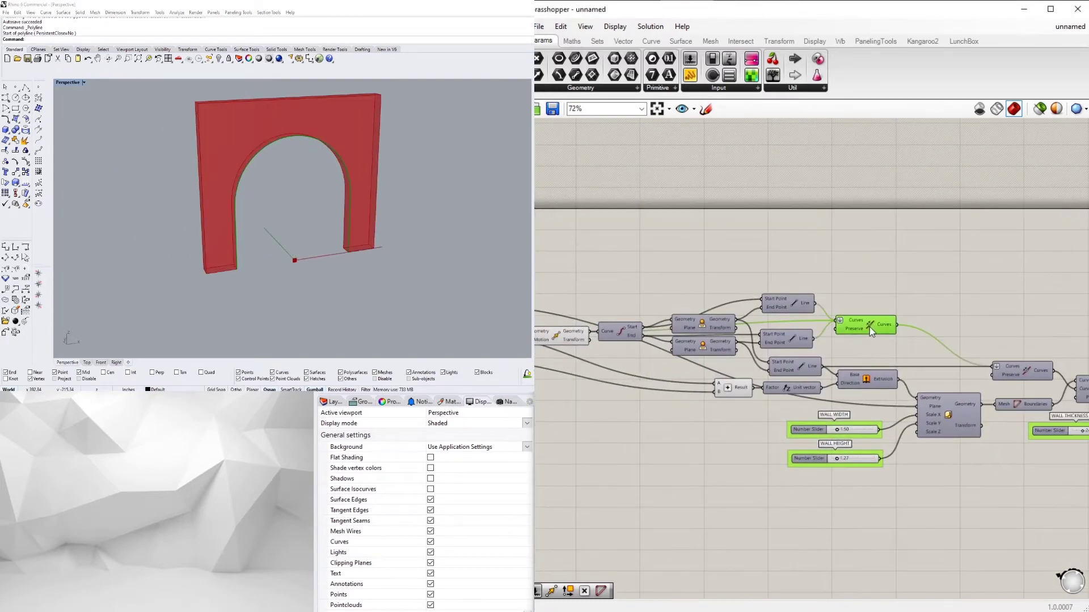
{"action": "left_click", "coordinate": [799, 316]}
{"action": "scroll", "coordinate": [798, 313], "scroll_direction": "up", "scroll_amount": 2}
{"action": "right_click_drag", "start_coordinate": [711, 346], "coordinate": [861, 330]}
{"action": "left_click", "coordinate": [808, 311]}
{"action": "right_click", "coordinate": [808, 311]}
{"action": "left_click", "coordinate": [819, 332]}
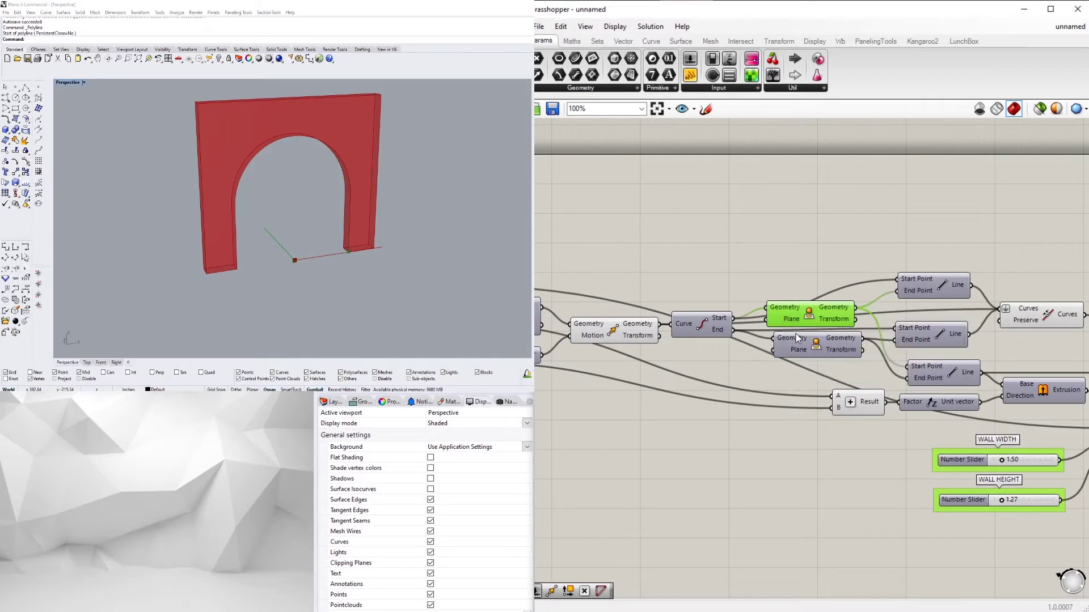
- Show and hide the lower Project component's preview to identify its arch base point
{"action": "right_click", "coordinate": [796, 339]}
{"action": "left_click", "coordinate": [814, 346]}
{"action": "right_click", "coordinate": [821, 344]}
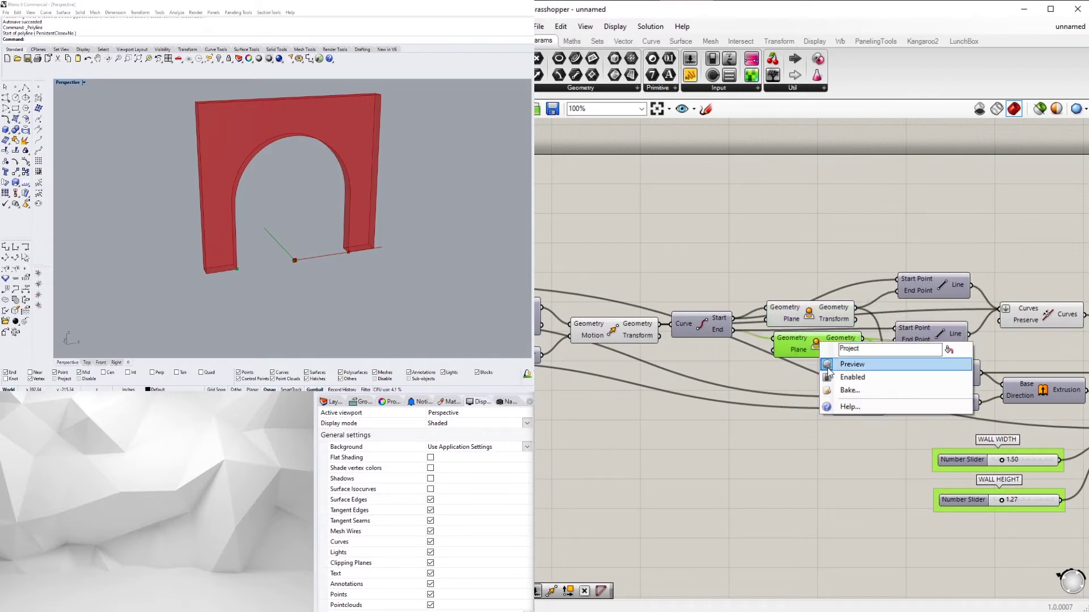
{"action": "left_click", "coordinate": [832, 364]}
{"action": "scroll", "coordinate": [329, 281], "scroll_direction": "up", "scroll_amount": 5}
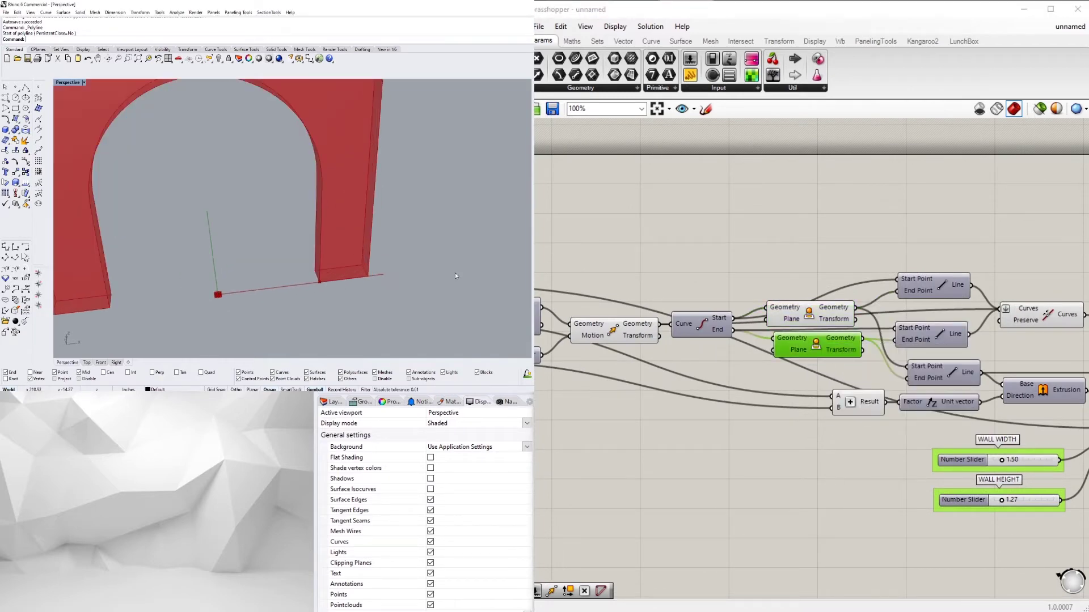
{"action": "scroll", "coordinate": [825, 322], "scroll_direction": "up", "scroll_amount": 1}
{"action": "scroll", "coordinate": [826, 322], "scroll_direction": "up", "scroll_amount": 1}
- Add a Move component, connect the upper Project component's Geometry output to it, and place it above the first Join Curves
{"action": "left_click", "coordinate": [813, 316]}
{"action": "right_click_drag", "start_coordinate": [831, 294], "coordinate": [728, 319]}
{"action": "double_click", "coordinate": [890, 243]}
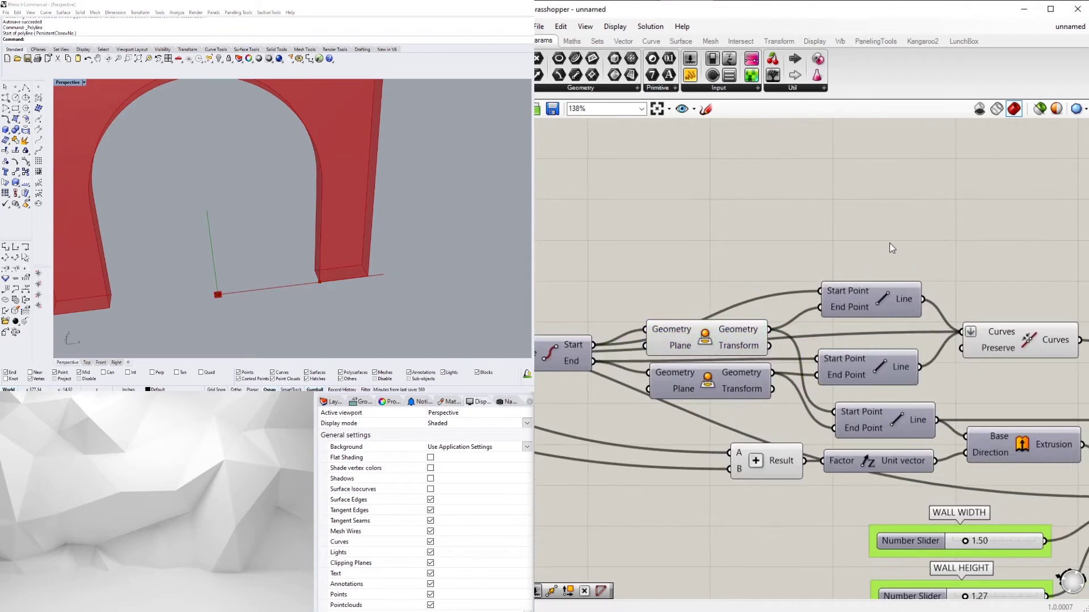
{"action": "type", "text": "mo"}
{"action": "left_click", "coordinate": [866, 213]}
{"action": "left_click_drag", "start_coordinate": [769, 328], "coordinate": [797, 283]}
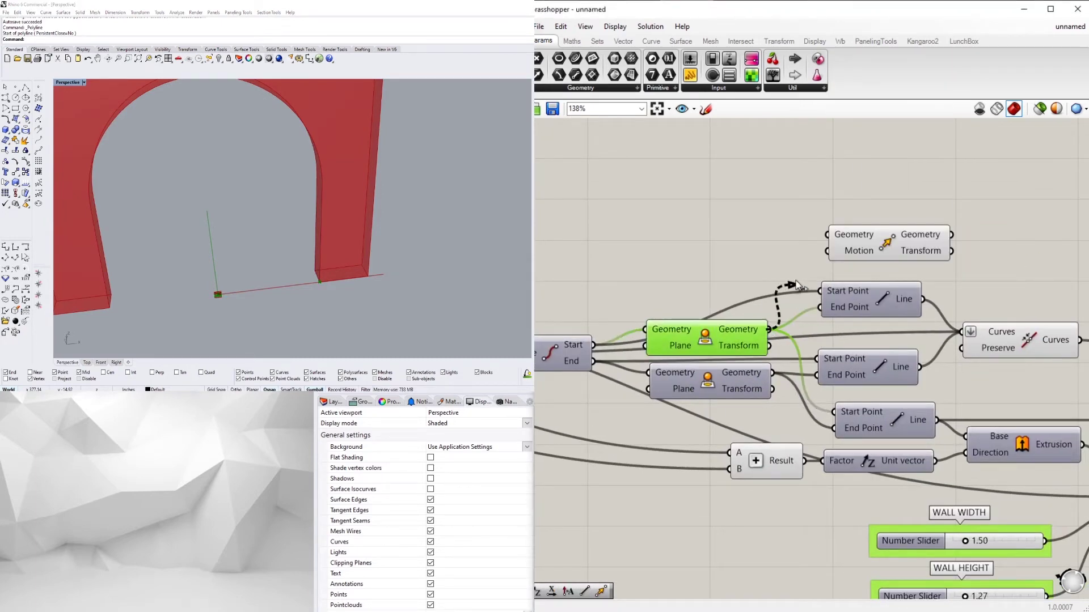
{"action": "right_click_drag", "start_coordinate": [940, 266], "coordinate": [728, 320]}
{"action": "left_click_drag", "start_coordinate": [696, 297], "coordinate": [934, 274]}
- Add a Unit X vector and connect it to the Motion input of the new Move component
{"action": "scroll", "coordinate": [766, 316], "scroll_direction": "down", "scroll_amount": 1}
{"action": "mouse_move", "coordinate": [767, 317]}
{"action": "right_mouse_down"}
{"action": "mouse_move", "coordinate": [888, 316]}
{"action": "mouse_move", "coordinate": [776, 312]}
{"action": "right_mouse_up"}
{"action": "double_click", "coordinate": [826, 301]}
{"action": "type", "text": "x"}
{"action": "key", "text": "Return"}
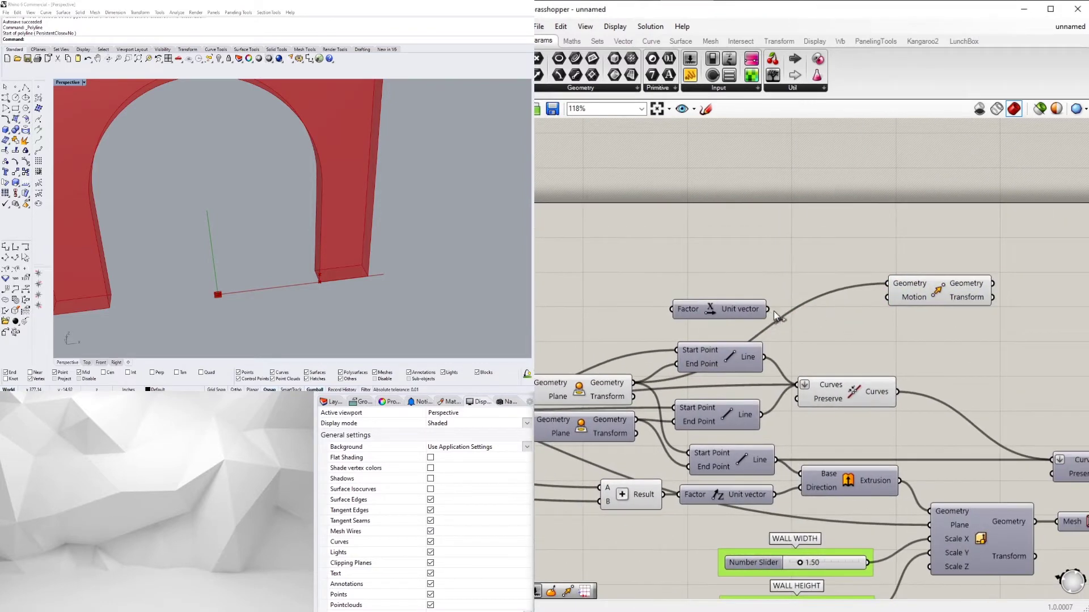
- Relocate the Unit X and Move components together to the free canvas area above the wall's Extrude component
{"action": "scroll", "coordinate": [911, 301], "scroll_direction": "down", "scroll_amount": 4}
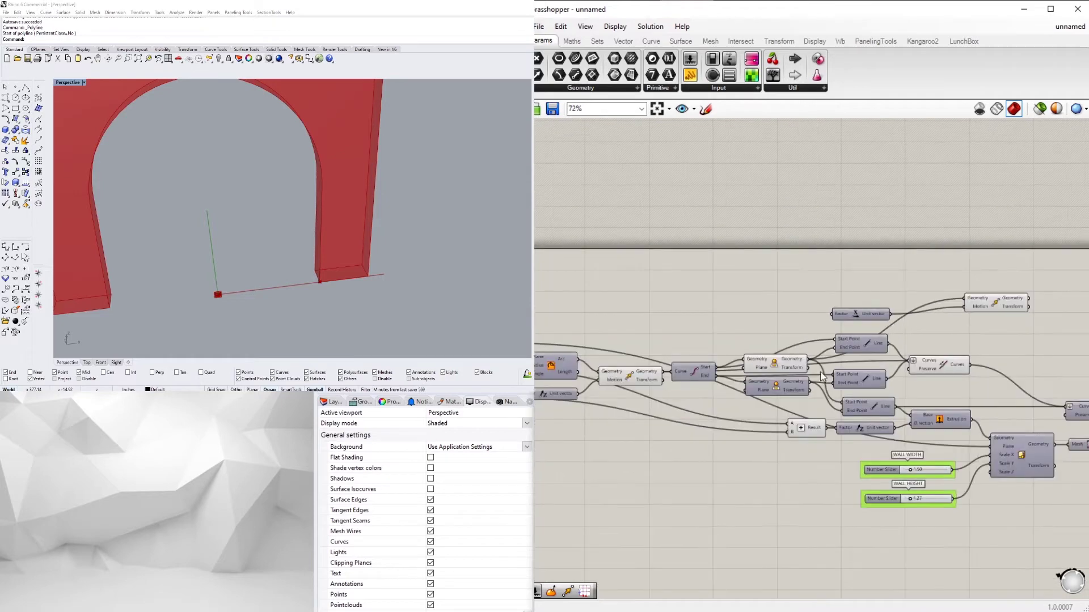
{"action": "right_click_drag", "start_coordinate": [595, 431], "coordinate": [492, 414]}
{"action": "left_click_drag", "start_coordinate": [630, 246], "coordinate": [852, 312]}
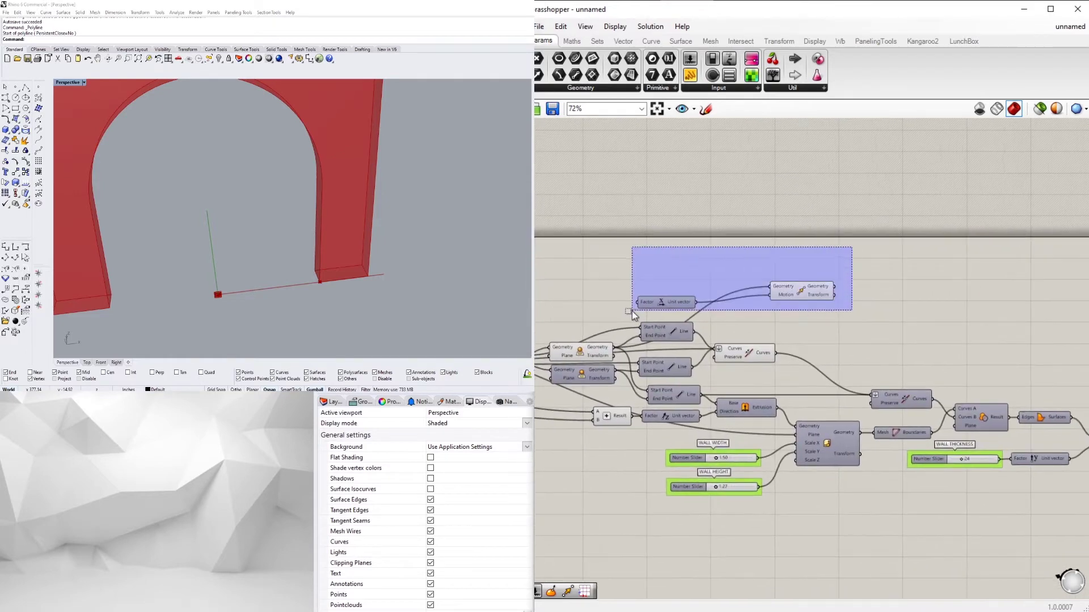
{"action": "scroll", "coordinate": [851, 312], "scroll_direction": "down", "scroll_amount": 1}
{"action": "right_click_drag", "start_coordinate": [852, 312], "coordinate": [640, 314]}
{"action": "left_click_drag", "start_coordinate": [620, 303], "coordinate": [969, 325]}
- Connect the WALL THICKNESS slider to the Unit X Factor input and place Unit X closer to the Move component
{"action": "scroll", "coordinate": [879, 328], "scroll_direction": "up", "scroll_amount": 5}
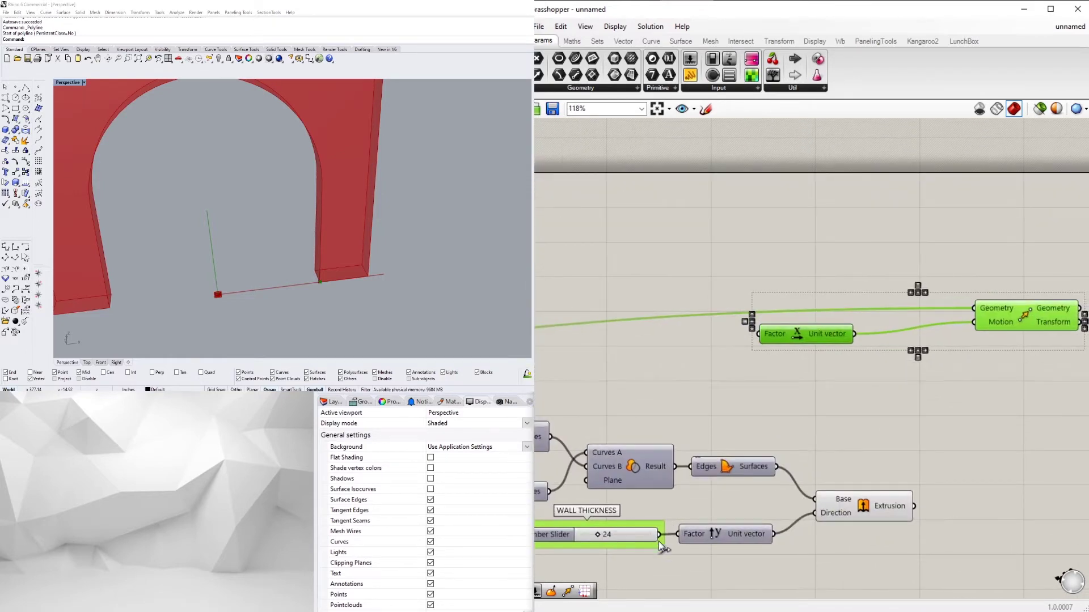
{"action": "left_click_drag", "start_coordinate": [659, 536], "coordinate": [759, 334]}
{"action": "left_click", "coordinate": [855, 394]}
{"action": "left_click_drag", "start_coordinate": [828, 335], "coordinate": [926, 341]}
- Replace the Unit X vector with a Unit Y vector driven by the WALL THICKNESS slider and feeding the Move component's Motion
{"action": "double_click", "coordinate": [909, 372]}
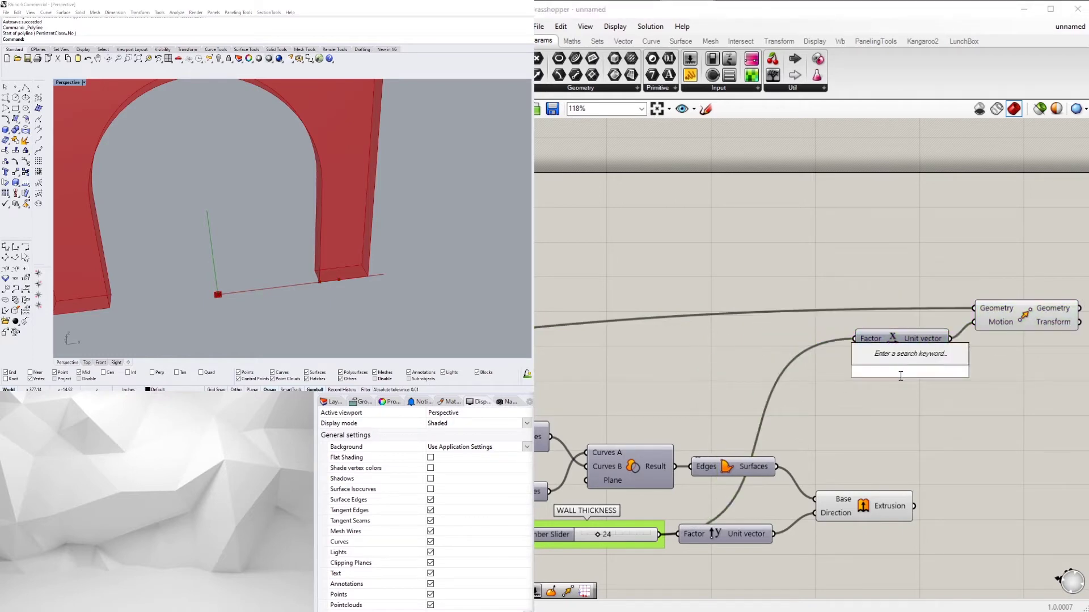
{"action": "type", "text": "y"}
{"action": "key", "text": "Return"}
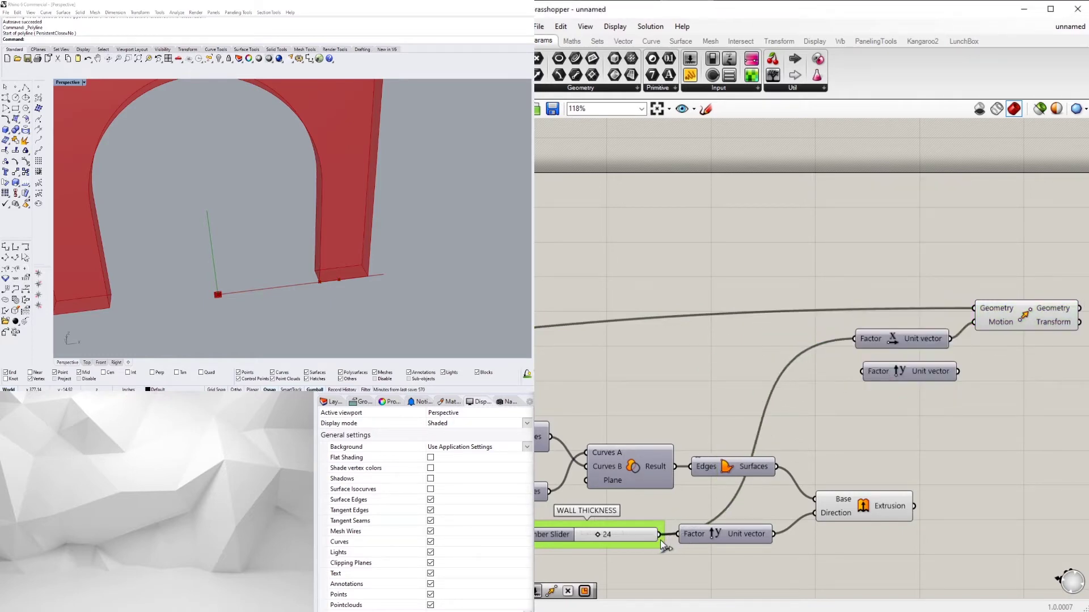
{"action": "left_click_drag", "start_coordinate": [659, 535], "coordinate": [895, 362]}
{"action": "left_click", "coordinate": [885, 376]}
{"action": "left_click", "coordinate": [999, 353]}
{"action": "left_click", "coordinate": [897, 342]}
{"action": "key", "text": "Delete"}
{"action": "left_click", "coordinate": [1024, 307]}
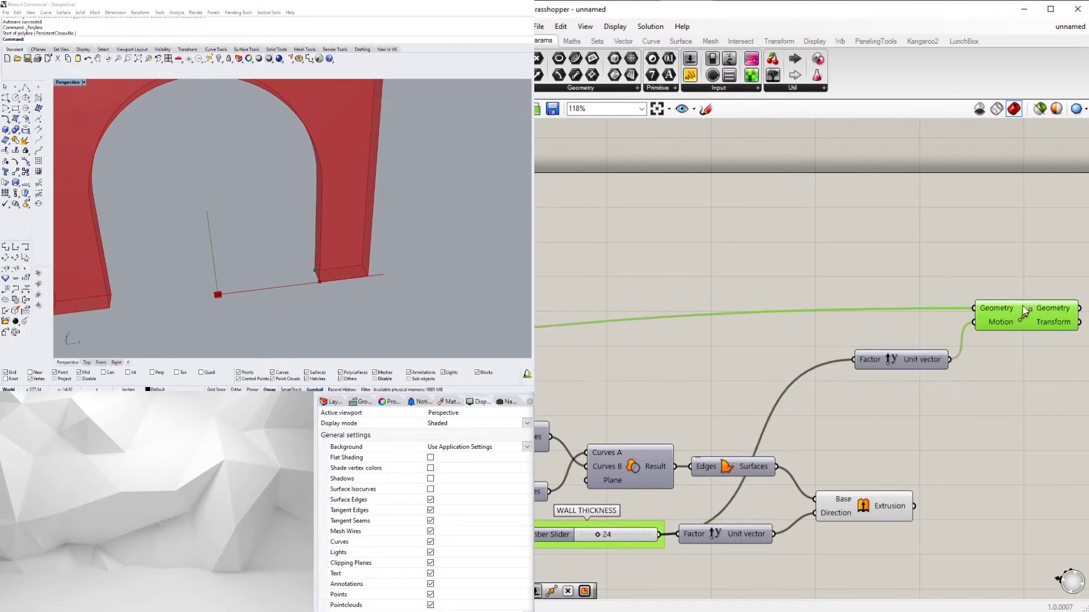
- Add a second Move component, feed it the first Move's Geometry output, and place it beyond the first Move
{"action": "right_click_drag", "start_coordinate": [1040, 396], "coordinate": [900, 389]}
{"action": "double_click", "coordinate": [900, 390]}
{"action": "type", "text": "m"}
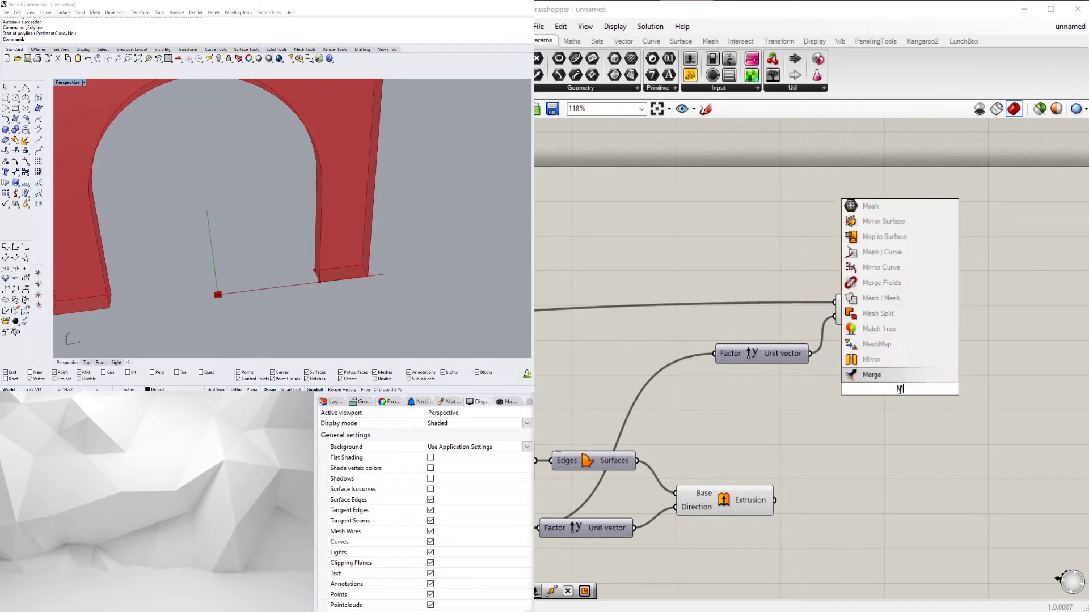
{"action": "type", "text": "o"}
{"action": "left_click", "coordinate": [877, 361]}
{"action": "left_click_drag", "start_coordinate": [911, 390], "coordinate": [1017, 368]}
{"action": "left_click", "coordinate": [888, 301]}
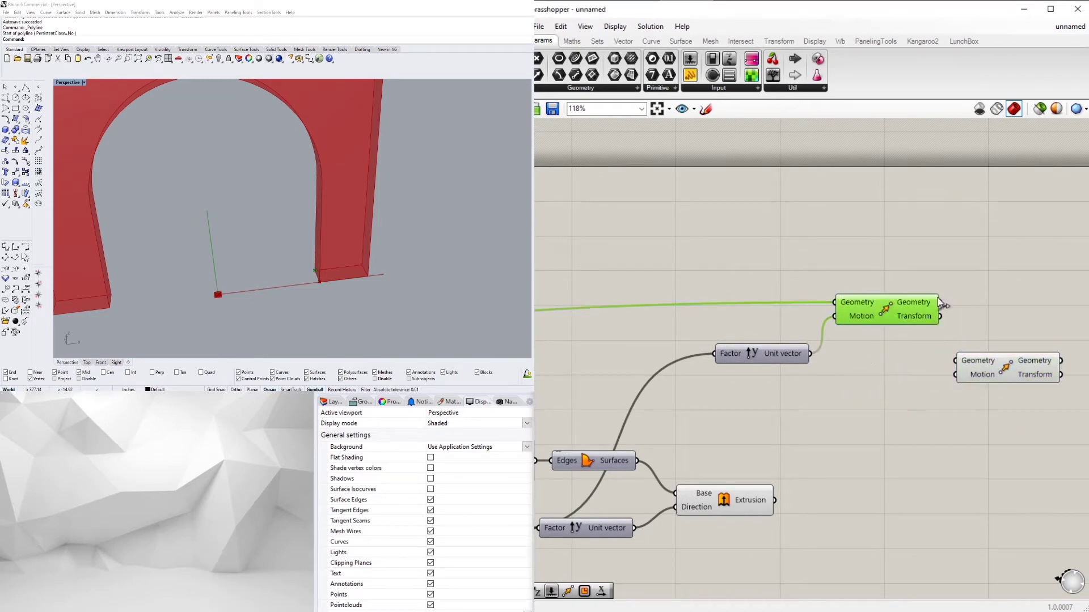
{"action": "left_click_drag", "start_coordinate": [964, 346], "coordinate": [956, 361]}
{"action": "left_click_drag", "start_coordinate": [1007, 371], "coordinate": [1039, 352]}
- Add a Unit Z vector component just below the second Move component
{"action": "double_click", "coordinate": [941, 381]}
{"action": "type", "text": "z"}
{"action": "left_click", "coordinate": [924, 365]}
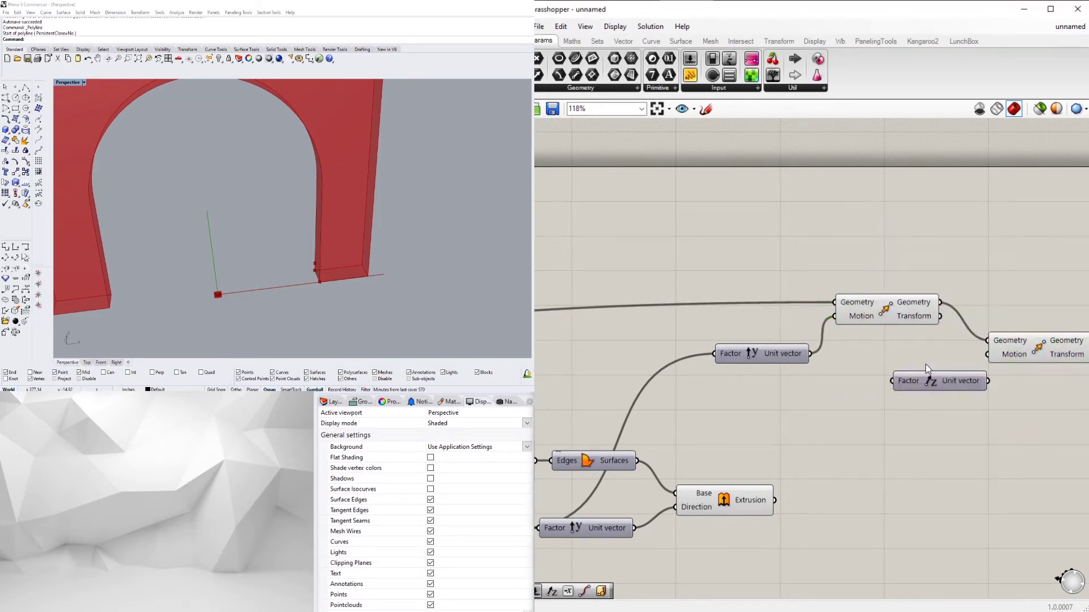
{"action": "left_click_drag", "start_coordinate": [938, 380], "coordinate": [925, 380]}
{"action": "double_click", "coordinate": [753, 427]}
{"action": "type", "text": "366"}
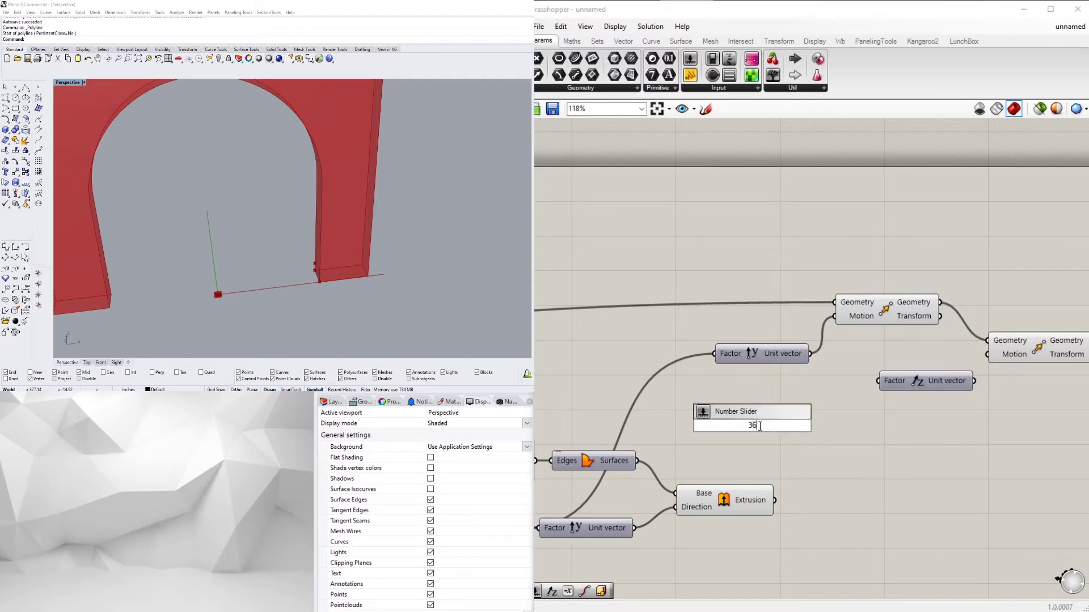
{"action": "key", "text": "Return"}
{"action": "key", "text": "Delete"}
- Add a number slider of 36, connect it to the Unit Z Factor, and connect Unit Z to the second Move's Motion
{"action": "double_click", "coordinate": [783, 431]}
{"action": "type", "text": "36"}
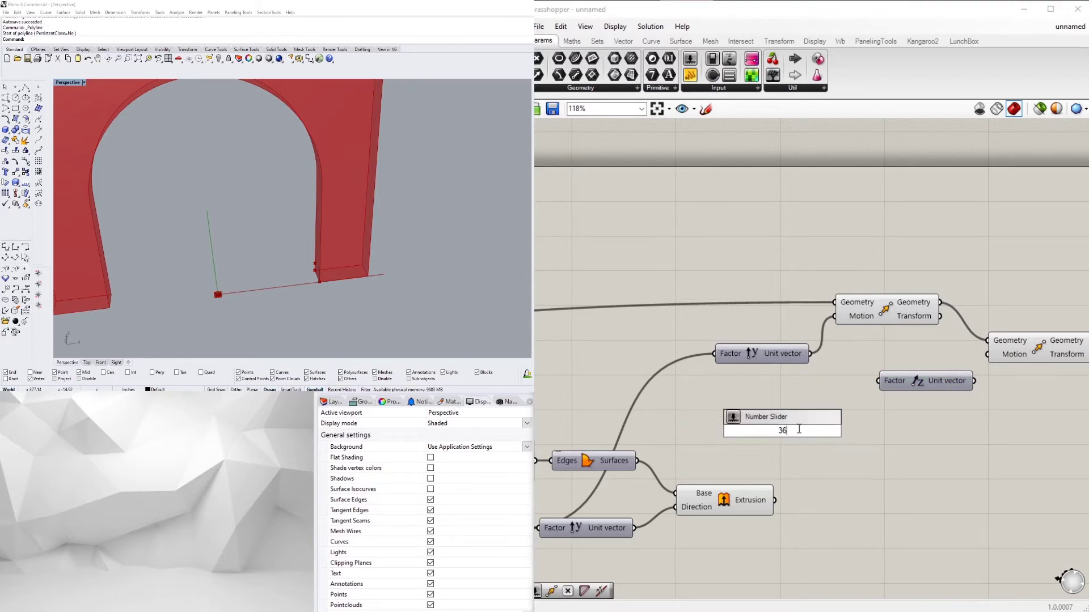
{"action": "key", "text": "Return"}
{"action": "left_click_drag", "start_coordinate": [983, 382], "coordinate": [990, 354]}
{"action": "left_click", "coordinate": [1014, 345]}
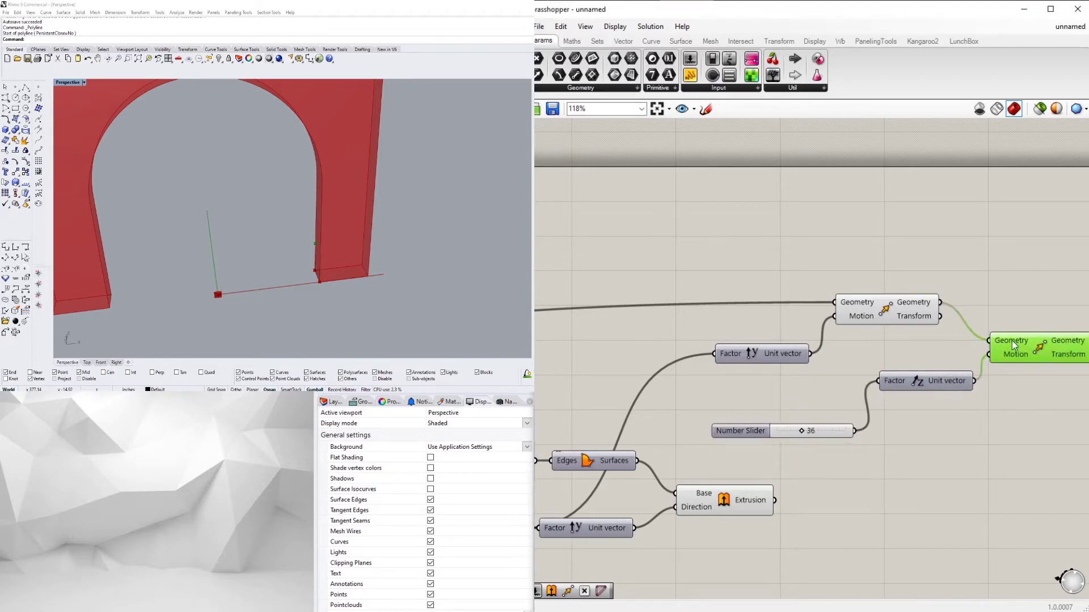
{"action": "mouse_move", "coordinate": [353, 305]}
{"action": "right_mouse_down"}
{"action": "mouse_move", "coordinate": [257, 275]}
{"action": "mouse_move", "coordinate": [340, 306]}
{"action": "right_mouse_up"}
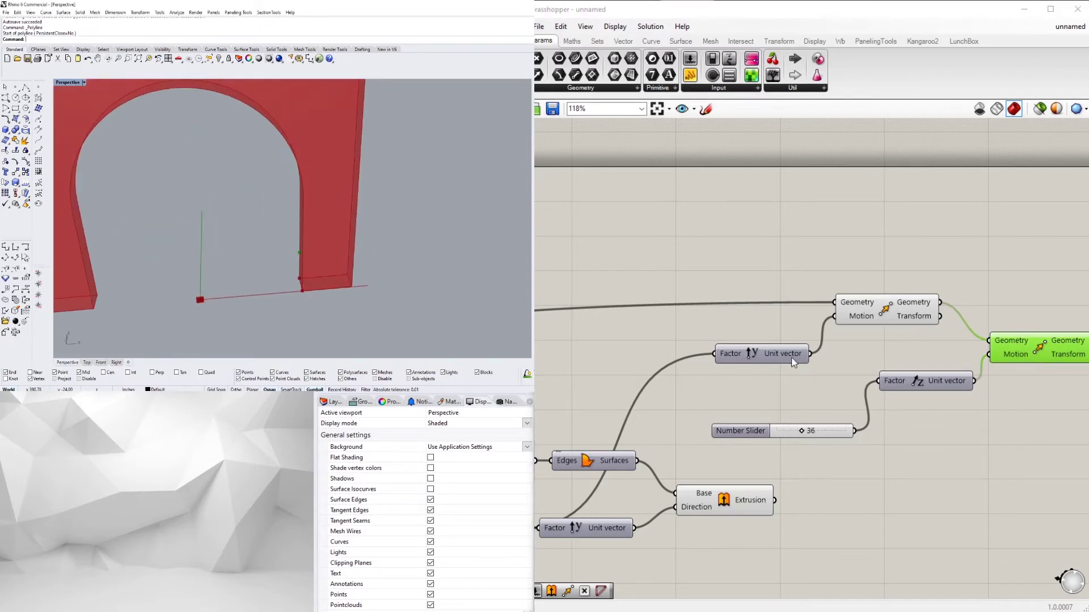
- Delete the Unit Z vector and try an XY Plane component in its place
{"action": "left_click", "coordinate": [908, 383]}
{"action": "key", "text": "Delete"}
{"action": "double_click", "coordinate": [912, 394]}
{"action": "type", "text": "xy"}
{"action": "key", "text": "Return"}
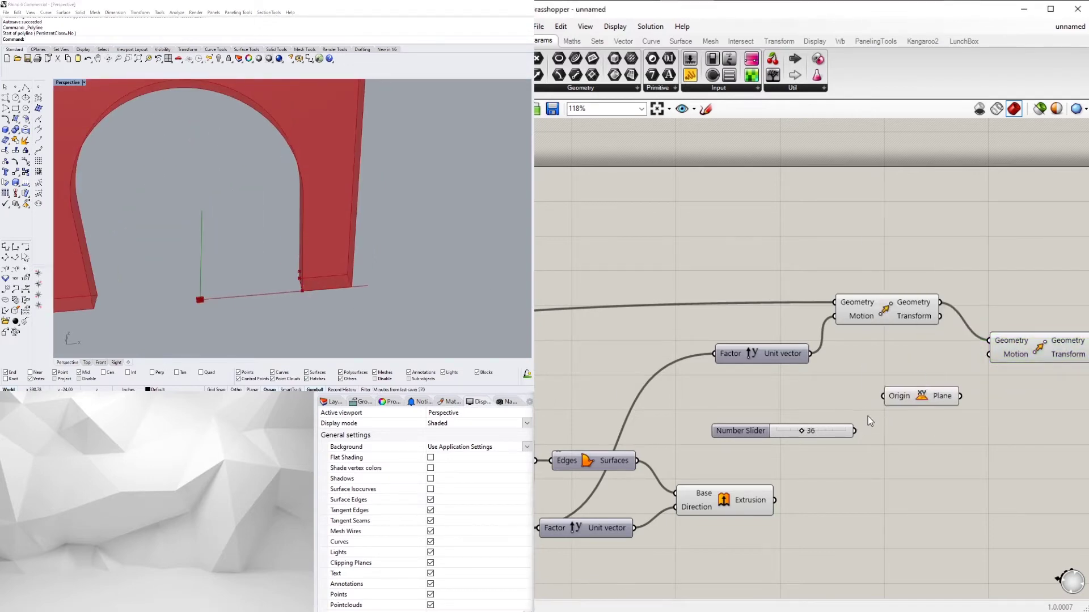
{"action": "left_click", "coordinate": [919, 396]}
{"action": "key", "text": "Delete"}
- Add a Unit X vector beside the 36 slider, connecting the slider to its Factor and its output to the second Move's Motion
{"action": "double_click", "coordinate": [920, 404]}
{"action": "type", "text": "x"}
{"action": "left_click", "coordinate": [907, 391]}
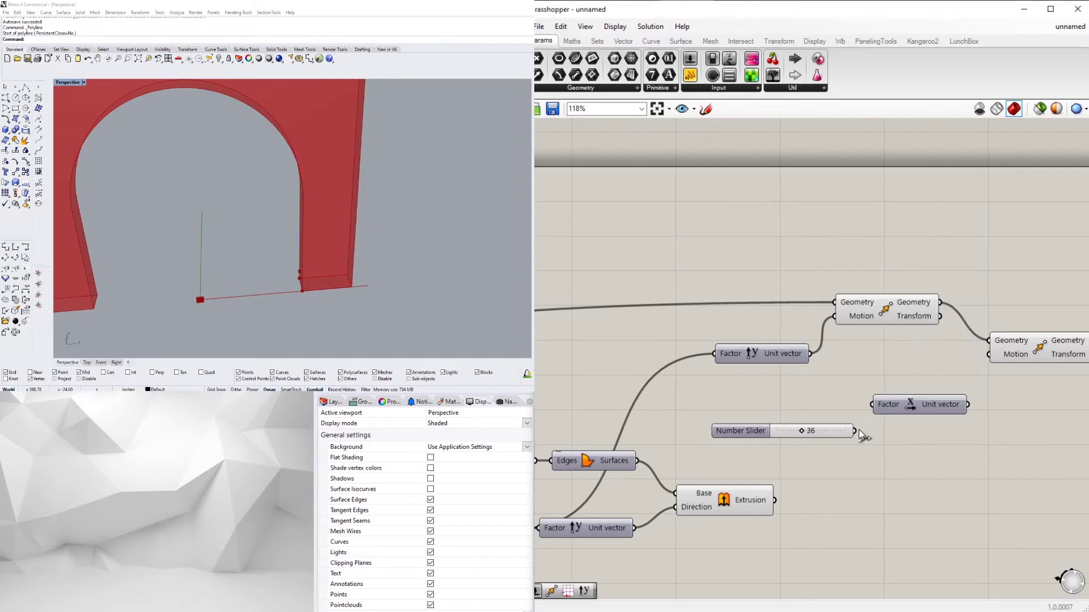
{"action": "left_click_drag", "start_coordinate": [854, 431], "coordinate": [901, 434]}
{"action": "left_click", "coordinate": [914, 482]}
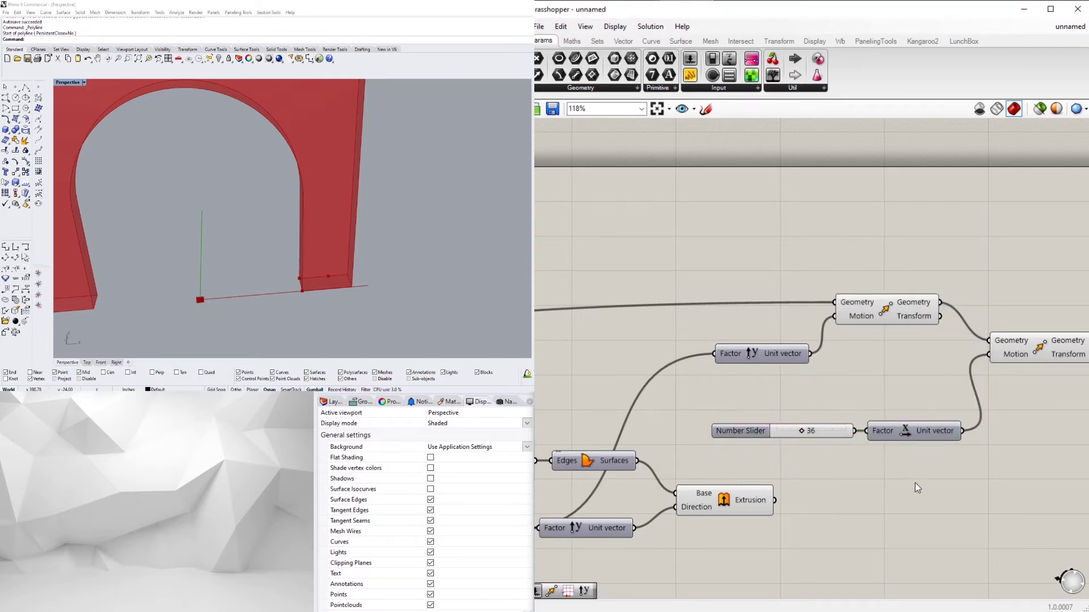
- Group the 36 slider under the name SURROUND SIZE and move it with Unit X up beneath the Unit Y vector
{"action": "left_click_drag", "start_coordinate": [825, 463], "coordinate": [741, 402]}
{"action": "key", "text": "ctrl+g"}
{"action": "right_click", "coordinate": [791, 423]}
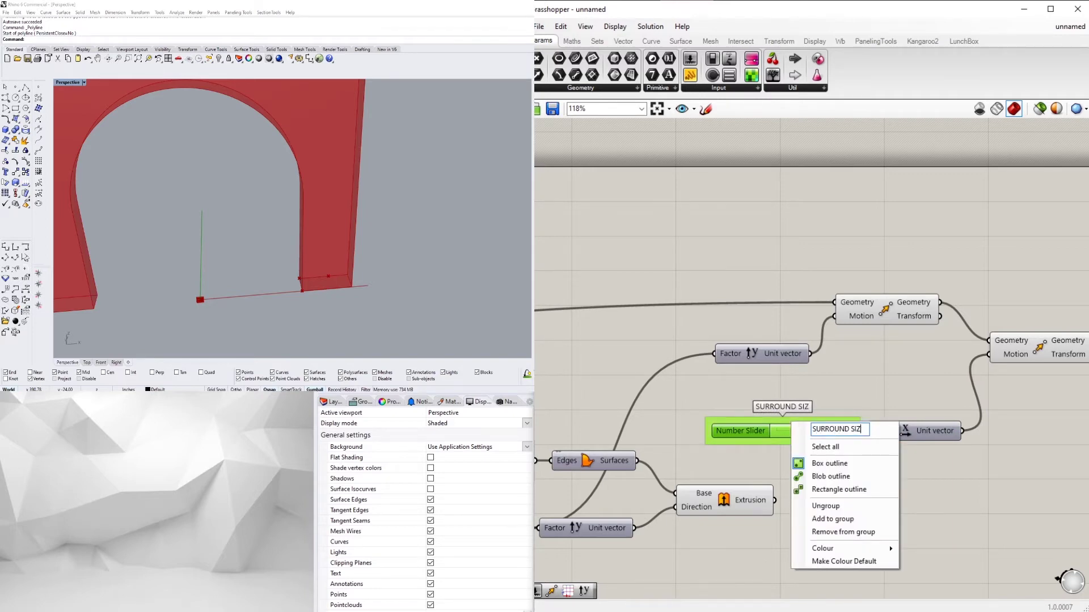
{"action": "left_click_drag", "start_coordinate": [933, 476], "coordinate": [743, 372]}
{"action": "left_click_drag", "start_coordinate": [922, 434], "coordinate": [913, 404]}
{"action": "left_click", "coordinate": [957, 444]}
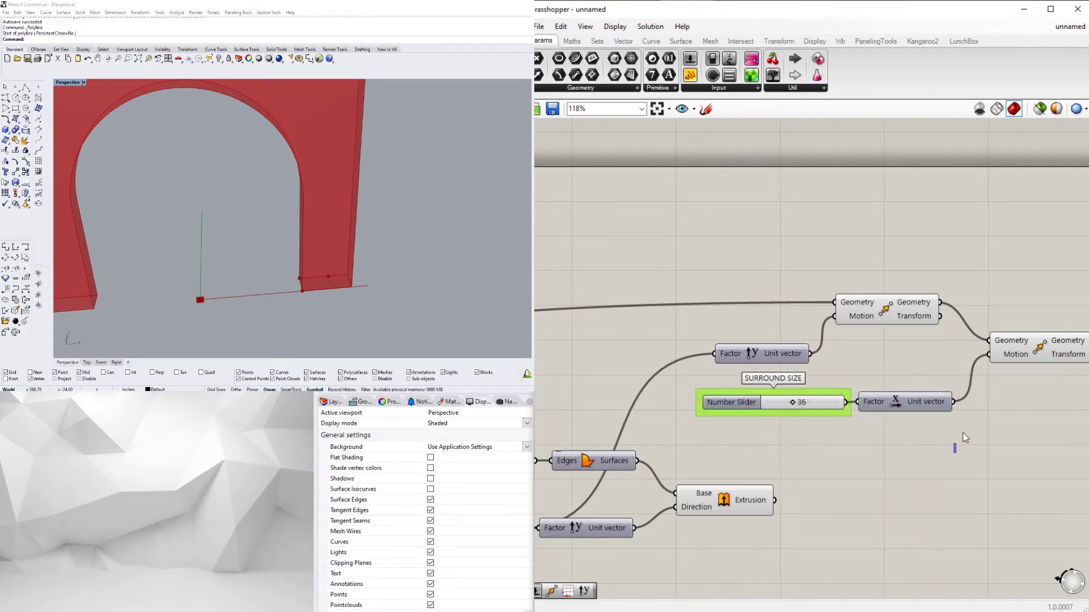
- Reposition the two Move components so they sit closer to the Unit Y and Unit X vectors feeding them
{"action": "right_click_drag", "start_coordinate": [971, 366], "coordinate": [881, 390]}
{"action": "left_click_drag", "start_coordinate": [813, 343], "coordinate": [808, 372]}
{"action": "left_click", "coordinate": [870, 374]}
{"action": "scroll", "coordinate": [942, 358], "scroll_direction": "up", "scroll_amount": 2}
{"action": "left_click_drag", "start_coordinate": [958, 370], "coordinate": [935, 402]}
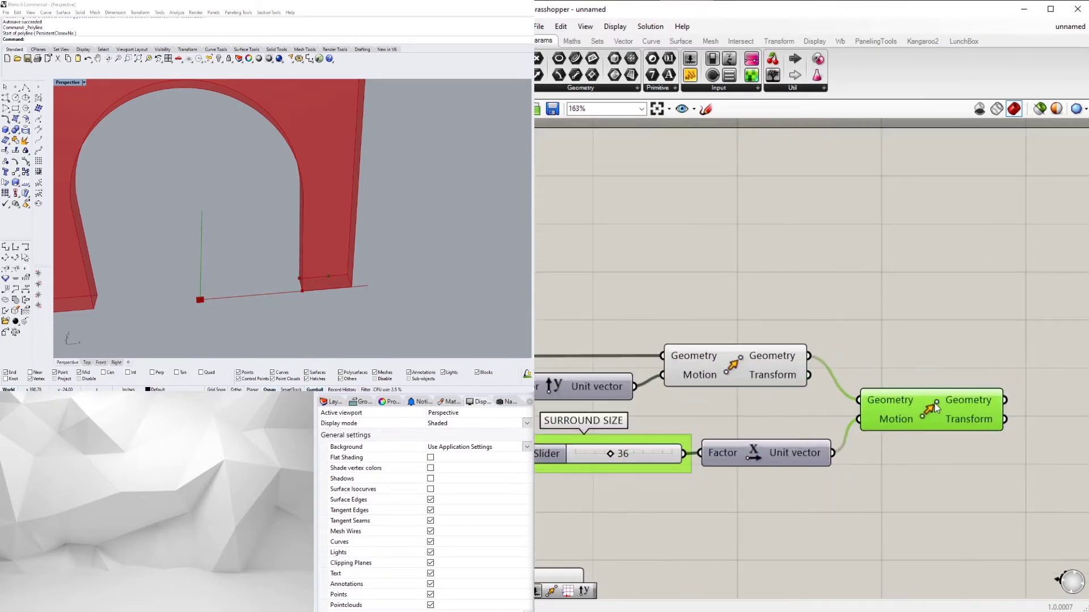
- Examine which points the two Move components produce at the arch's base and how they relate to the wall extrusion
{"action": "left_click", "coordinate": [824, 481]}
{"action": "right_click_drag", "start_coordinate": [723, 482], "coordinate": [671, 446]}
{"action": "scroll", "coordinate": [671, 446], "scroll_direction": "down", "scroll_amount": 2}
{"action": "left_click", "coordinate": [869, 386]}
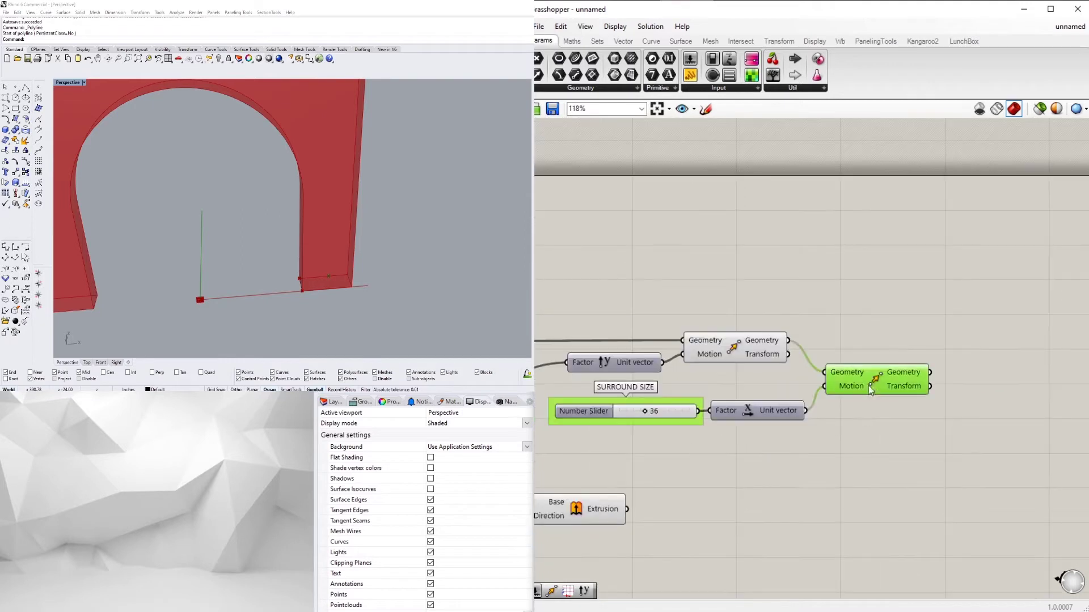
{"action": "right_click_drag", "start_coordinate": [726, 378], "coordinate": [815, 362]}
{"action": "left_click", "coordinate": [815, 340]}
{"action": "right_click_drag", "start_coordinate": [780, 434], "coordinate": [864, 362]}
{"action": "left_click", "coordinate": [756, 411]}
{"action": "left_click", "coordinate": [793, 370]}
{"action": "scroll", "coordinate": [792, 370], "scroll_direction": "down", "scroll_amount": 1}
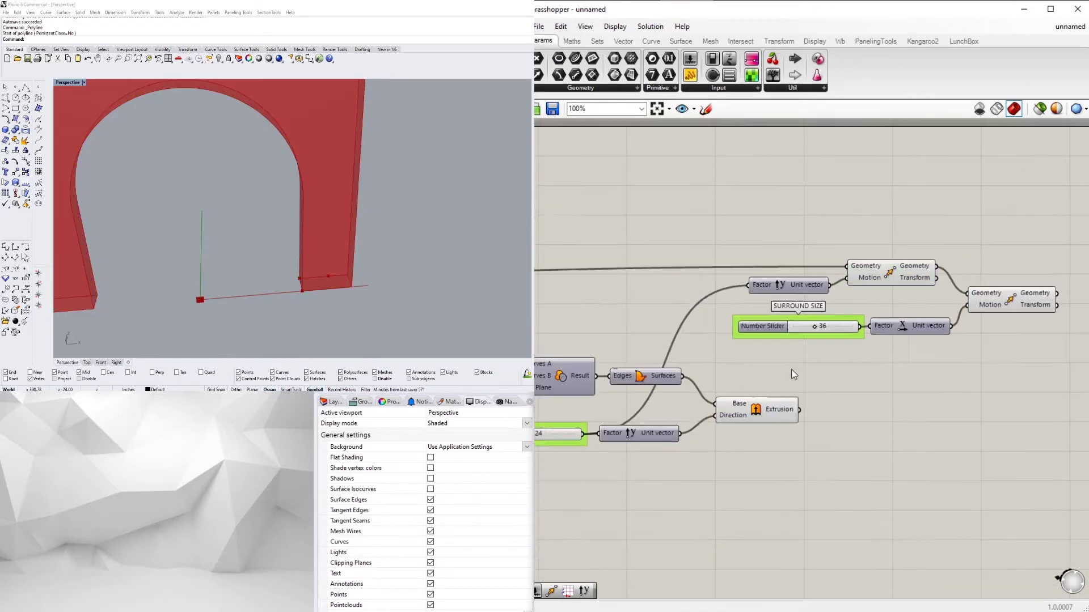
- Add a third Move component below the second one and connect the Unit X vector to its Motion input
{"action": "double_click", "coordinate": [899, 364]}
{"action": "type", "text": "mo"}
{"action": "left_click", "coordinate": [888, 335]}
{"action": "left_click_drag", "start_coordinate": [890, 357], "coordinate": [976, 365]}
{"action": "scroll", "coordinate": [791, 412], "scroll_direction": "down", "scroll_amount": 2}
- Connect the upper Project component's Geometry output to the third Move's Geometry input and check the resulting point
{"action": "right_click_drag", "start_coordinate": [624, 391], "coordinate": [949, 369]}
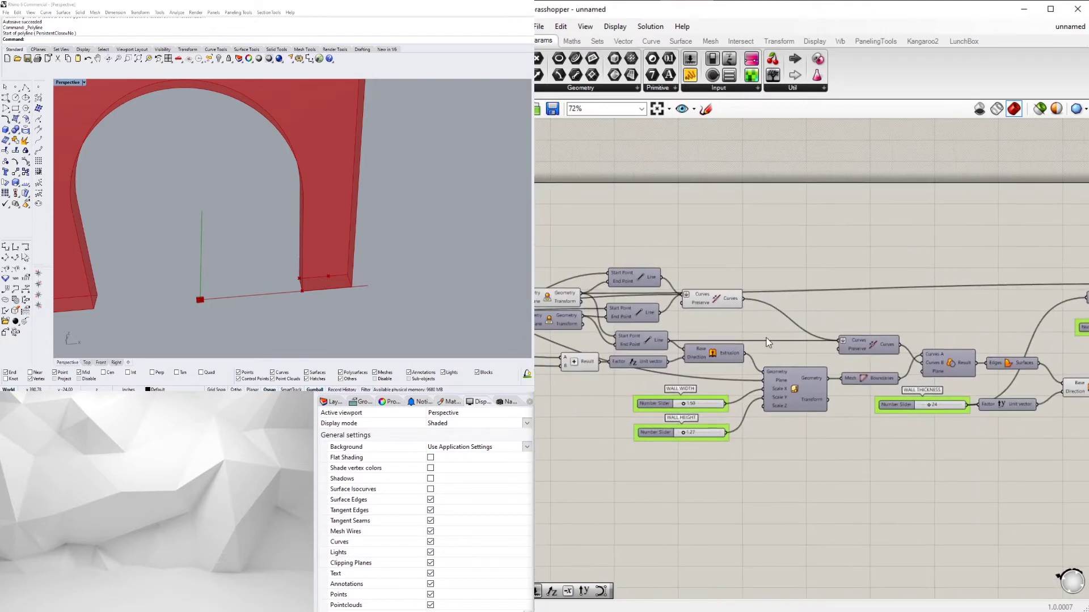
{"action": "left_click", "coordinate": [555, 299]}
{"action": "scroll", "coordinate": [581, 292], "scroll_direction": "down", "scroll_amount": 4}
{"action": "left_click_drag", "start_coordinate": [581, 293], "coordinate": [917, 335]}
{"action": "scroll", "coordinate": [853, 306], "scroll_direction": "up", "scroll_amount": 5}
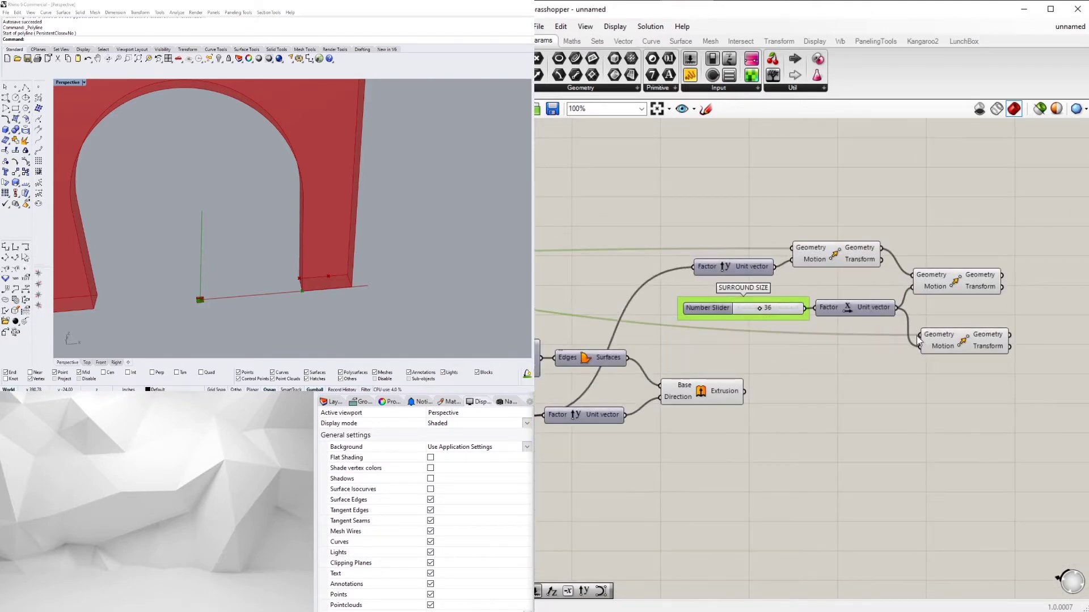
{"action": "right_click_drag", "start_coordinate": [958, 387], "coordinate": [879, 397]}
{"action": "left_click", "coordinate": [875, 344]}
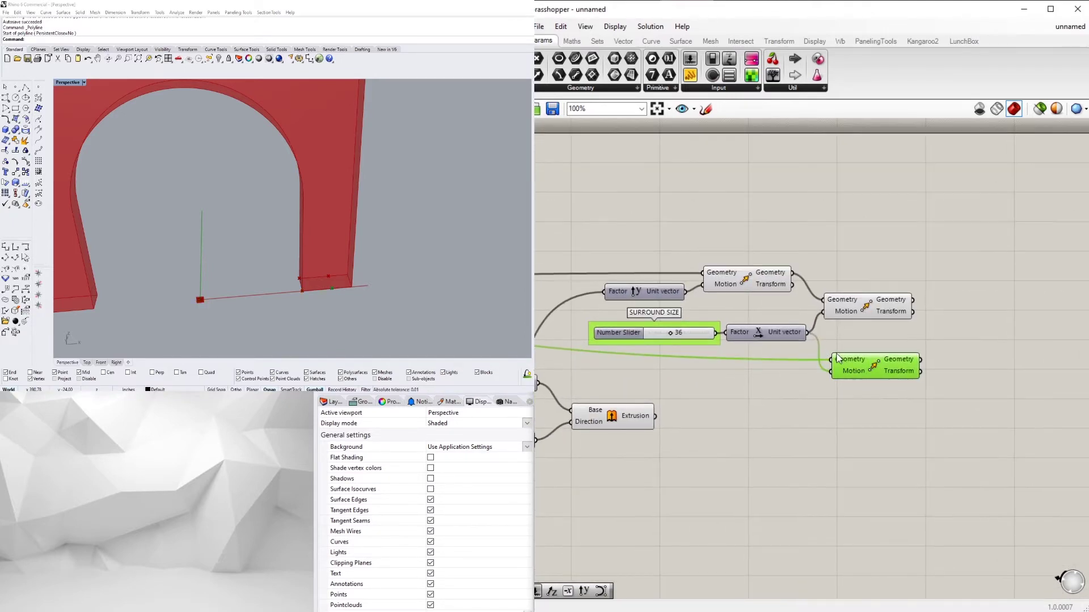
{"action": "left_click", "coordinate": [920, 443]}
- Add a PolyLine component beyond the Move components and connect the third Move's Geometry output to its Vertices input
{"action": "double_click", "coordinate": [1005, 363]}
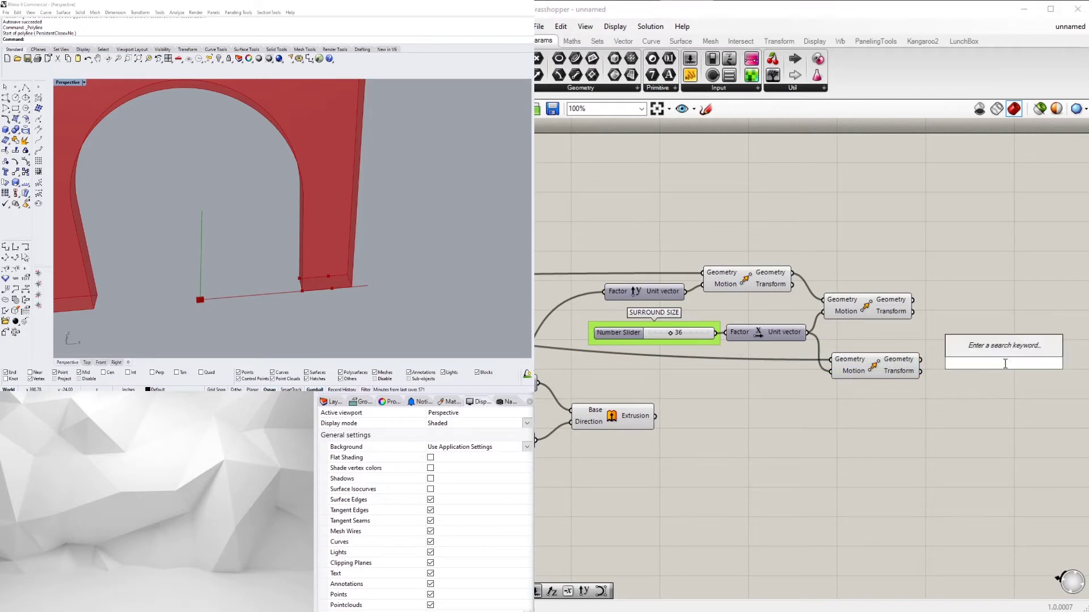
{"action": "type", "text": "POLYL"}
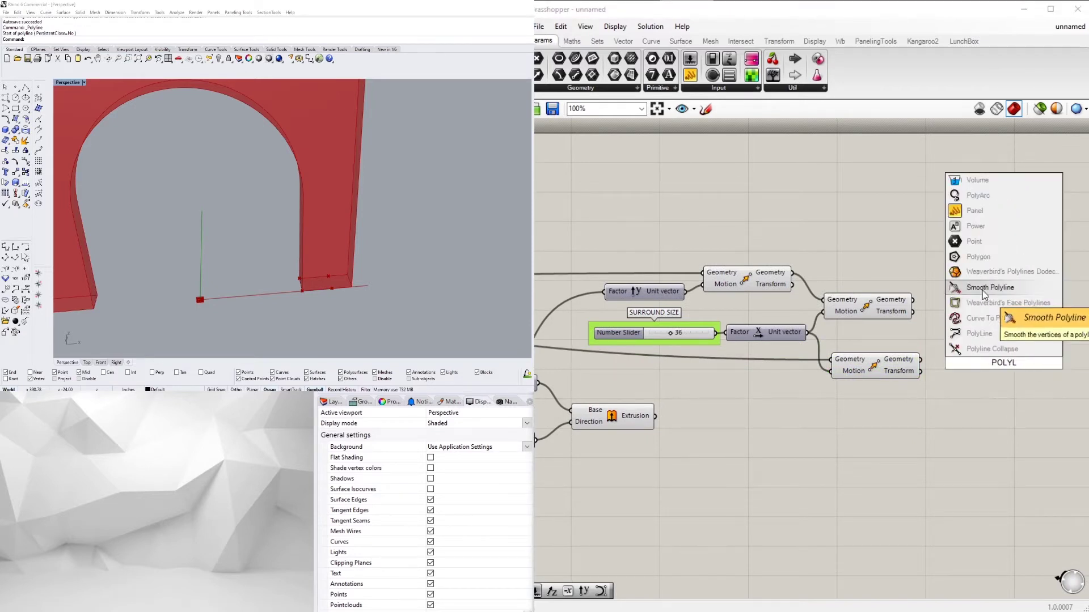
{"action": "left_click", "coordinate": [980, 333]}
{"action": "left_click", "coordinate": [914, 366]}
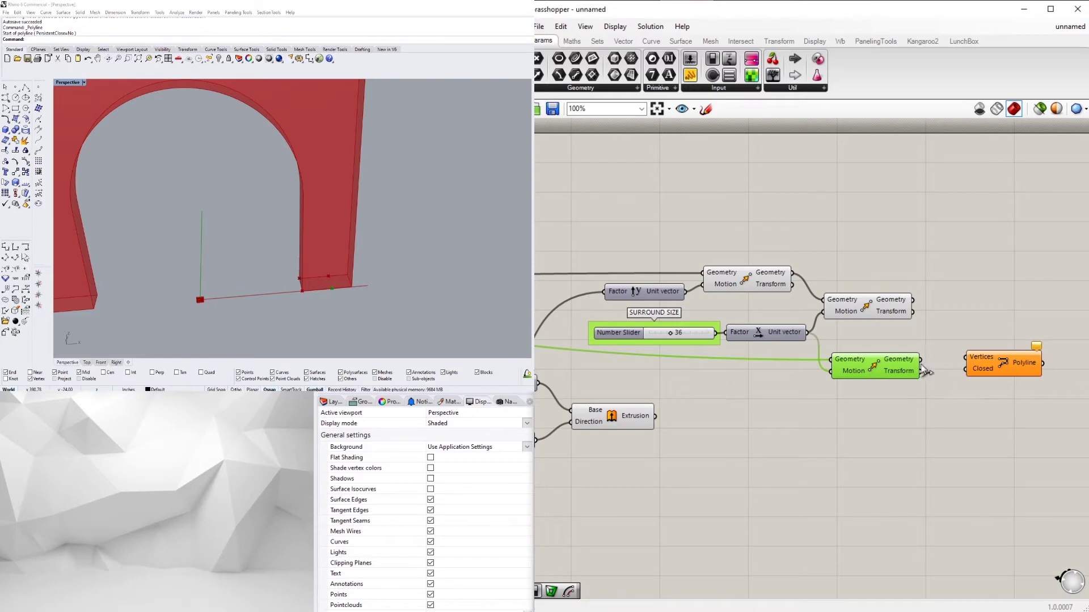
{"action": "left_click_drag", "start_coordinate": [990, 365], "coordinate": [978, 351]}
{"action": "left_click", "coordinate": [870, 367]}
- Add the Geometry outputs of the upper Project, first Move and second Move components to the PolyLine's Vertices input
{"action": "right_click_drag", "start_coordinate": [735, 351], "coordinate": [1088, 384]}
{"action": "scroll", "coordinate": [835, 389], "scroll_direction": "down", "scroll_amount": 1}
{"action": "mouse_move", "coordinate": [692, 326]}
{"action": "right_mouse_down"}
{"action": "mouse_move", "coordinate": [866, 323]}
{"action": "mouse_move", "coordinate": [605, 320]}
{"action": "mouse_move", "coordinate": [688, 322]}
{"action": "right_mouse_up"}
{"action": "left_click", "coordinate": [686, 307]}
{"action": "scroll", "coordinate": [663, 305], "scroll_direction": "down", "scroll_amount": 6}
{"action": "left_click_drag", "start_coordinate": [660, 304], "coordinate": [1049, 313], "text": "shift"}
{"action": "scroll", "coordinate": [998, 327], "scroll_direction": "up", "scroll_amount": 7}
{"action": "left_click", "coordinate": [1042, 319]}
{"action": "left_click", "coordinate": [932, 276]}
{"action": "left_click", "coordinate": [818, 247]}
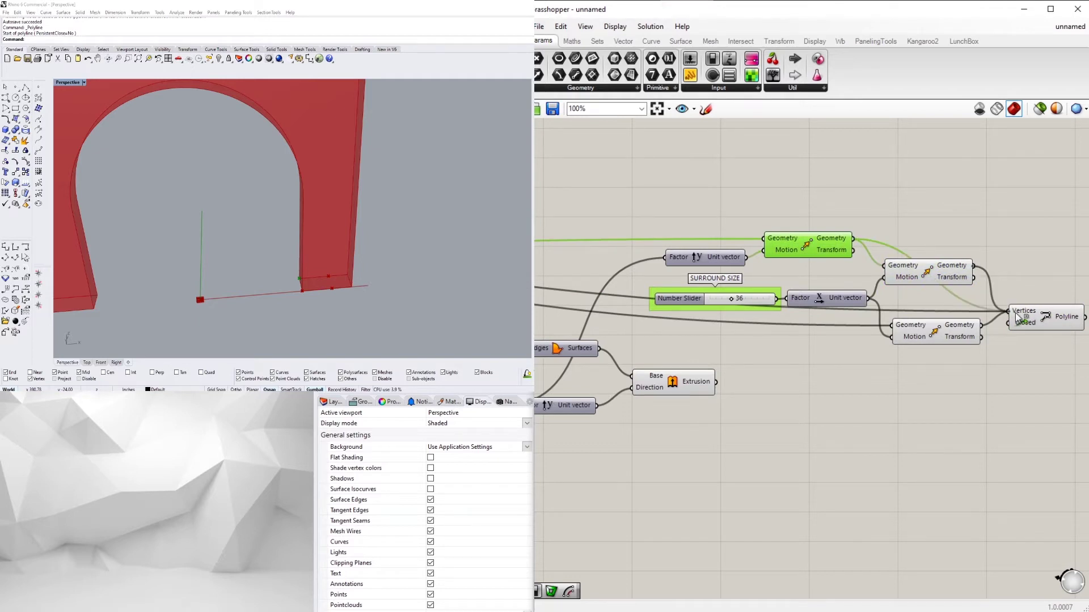
{"action": "left_click_drag", "start_coordinate": [1017, 317], "coordinate": [1017, 307]}
- Flatten the PolyLine's Vertices input and shift the component slightly away from the Move components
{"action": "scroll", "coordinate": [985, 350], "scroll_direction": "up", "scroll_amount": 4}
{"action": "right_click", "coordinate": [839, 287]}
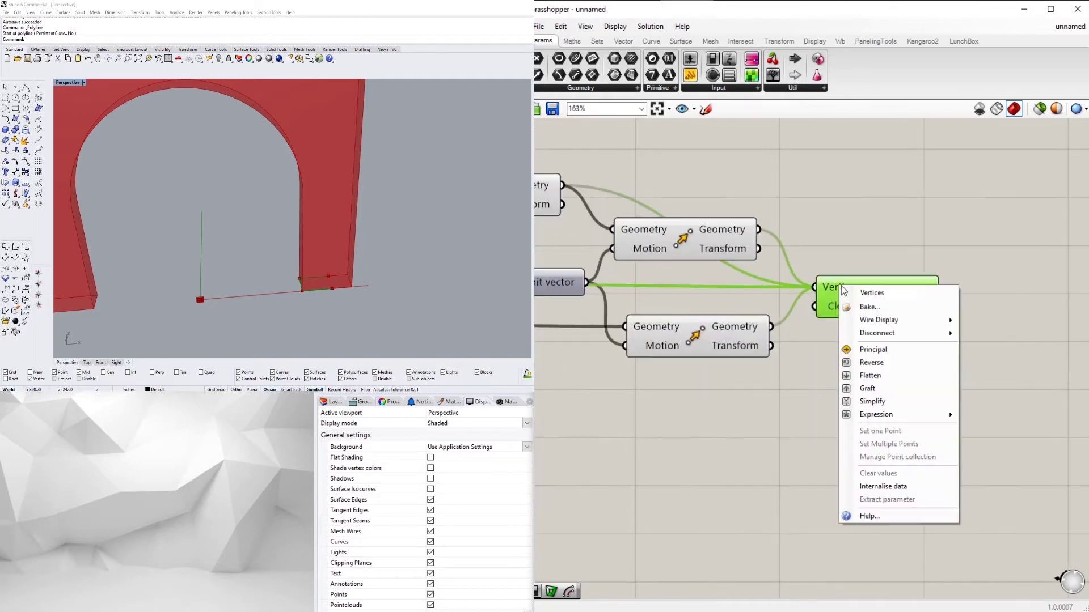
{"action": "left_click", "coordinate": [888, 376]}
{"action": "left_click_drag", "start_coordinate": [884, 304], "coordinate": [908, 305]}
- Add an Offset Curve component after the PolyLine and connect the Polyline output to its Curve input
{"action": "right_click_drag", "start_coordinate": [1023, 334], "coordinate": [935, 346]}
{"action": "double_click", "coordinate": [935, 346]}
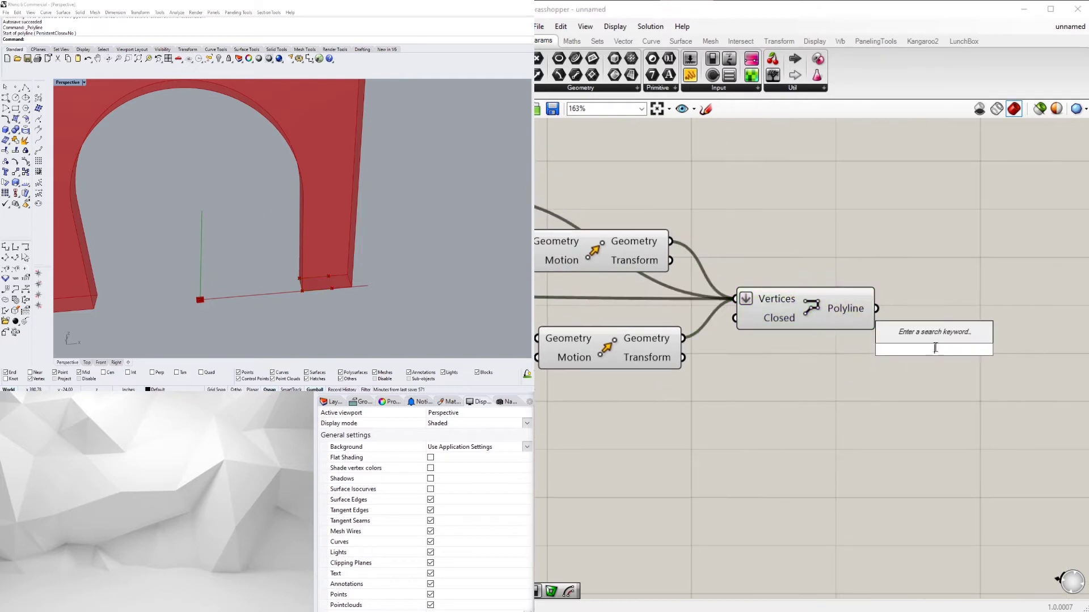
{"action": "type", "text": "of"}
{"action": "left_click", "coordinate": [917, 334]}
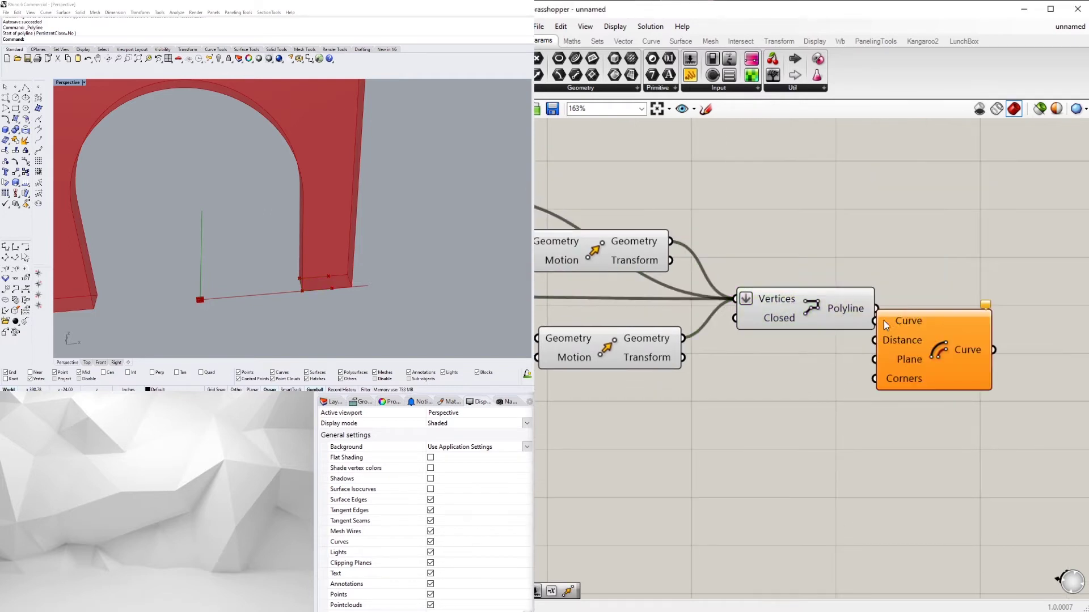
{"action": "left_click_drag", "start_coordinate": [893, 326], "coordinate": [920, 321]}
{"action": "right_click_drag", "start_coordinate": [878, 313], "coordinate": [791, 316]}
{"action": "left_click_drag", "start_coordinate": [792, 316], "coordinate": [832, 340]}
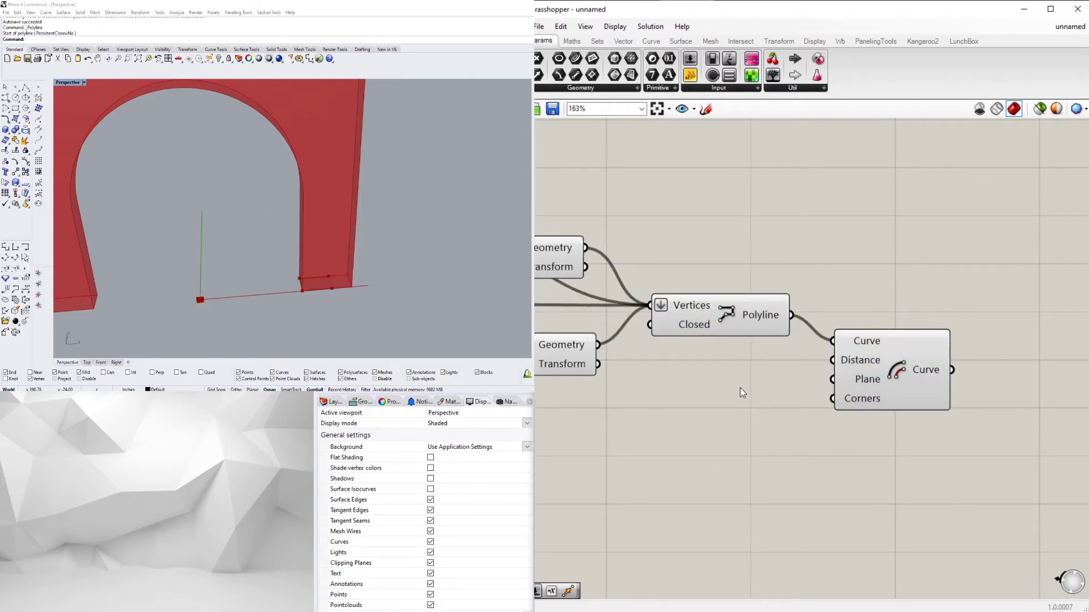
- Add a number slider of 5.5, connect it to the Offset Curve's Distance input, and space the component farther out
{"action": "double_click", "coordinate": [740, 387]}
{"action": "type", "text": "5"}
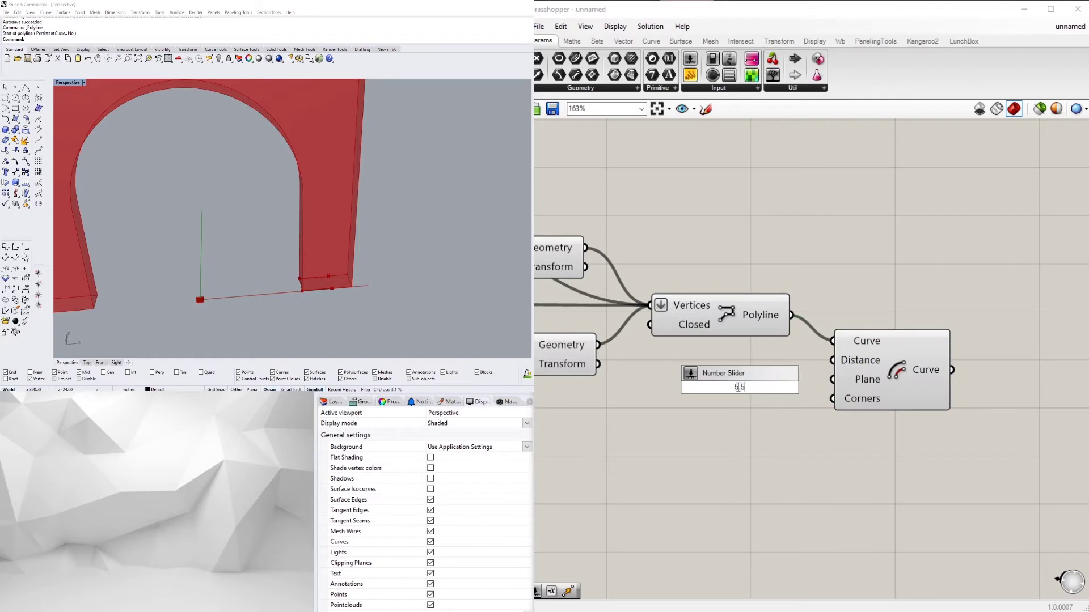
{"action": "type", "text": ".5"}
{"action": "key", "text": "Return"}
{"action": "left_click_drag", "start_coordinate": [831, 359], "coordinate": [832, 360]}
{"action": "left_click_drag", "start_coordinate": [868, 366], "coordinate": [903, 370]}
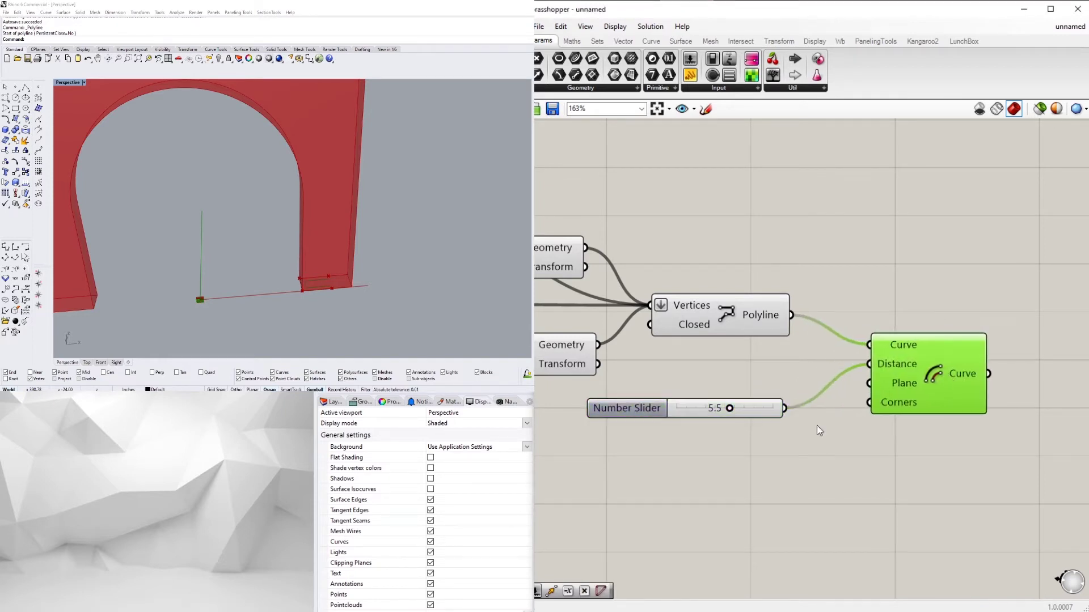
- Reposition the 5.5 slider and insert a Negative component between it and the Offset Curve's Distance input
{"action": "right_click_drag", "start_coordinate": [613, 419], "coordinate": [848, 397]}
{"action": "scroll", "coordinate": [847, 397], "scroll_direction": "up", "scroll_amount": 1}
{"action": "left_click_drag", "start_coordinate": [853, 386], "coordinate": [652, 426]}
{"action": "left_click", "coordinate": [969, 481]}
{"action": "double_click", "coordinate": [969, 485]}
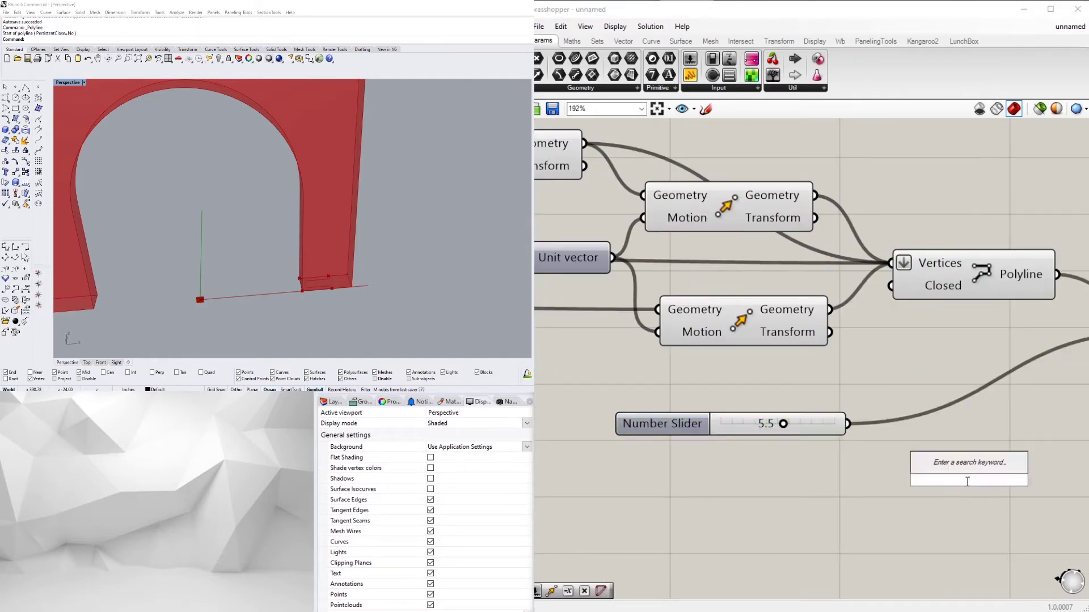
{"action": "type", "text": "neg"}
{"action": "key", "text": "Return"}
{"action": "left_click_drag", "start_coordinate": [901, 422], "coordinate": [844, 422]}
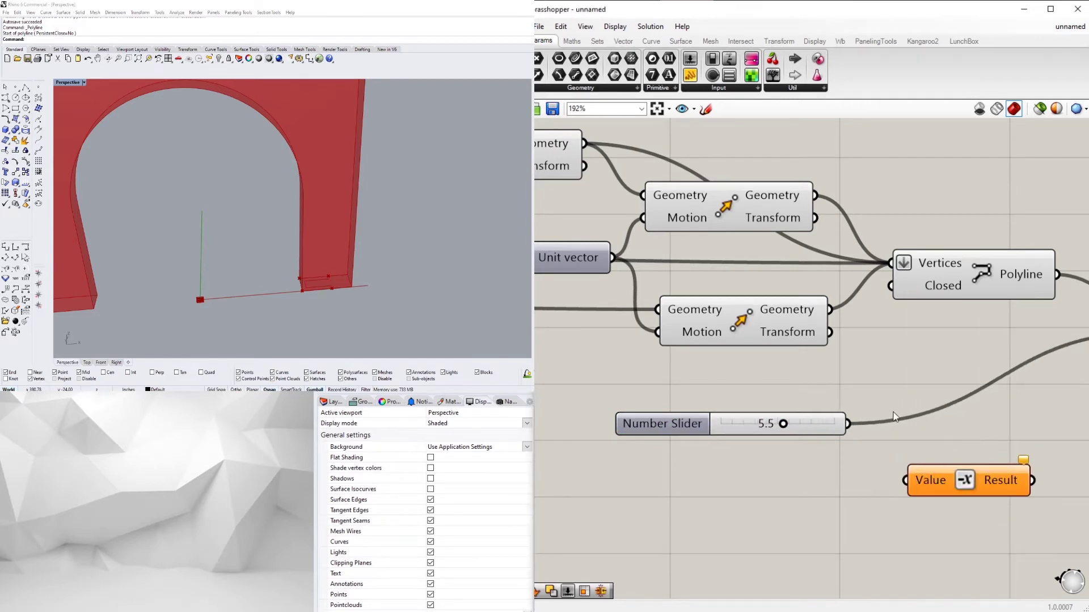
{"action": "left_click_drag", "start_coordinate": [892, 479], "coordinate": [905, 480]}
{"action": "scroll", "coordinate": [809, 432], "scroll_direction": "down", "scroll_amount": 5}
{"action": "left_click_drag", "start_coordinate": [918, 348], "coordinate": [918, 347]}
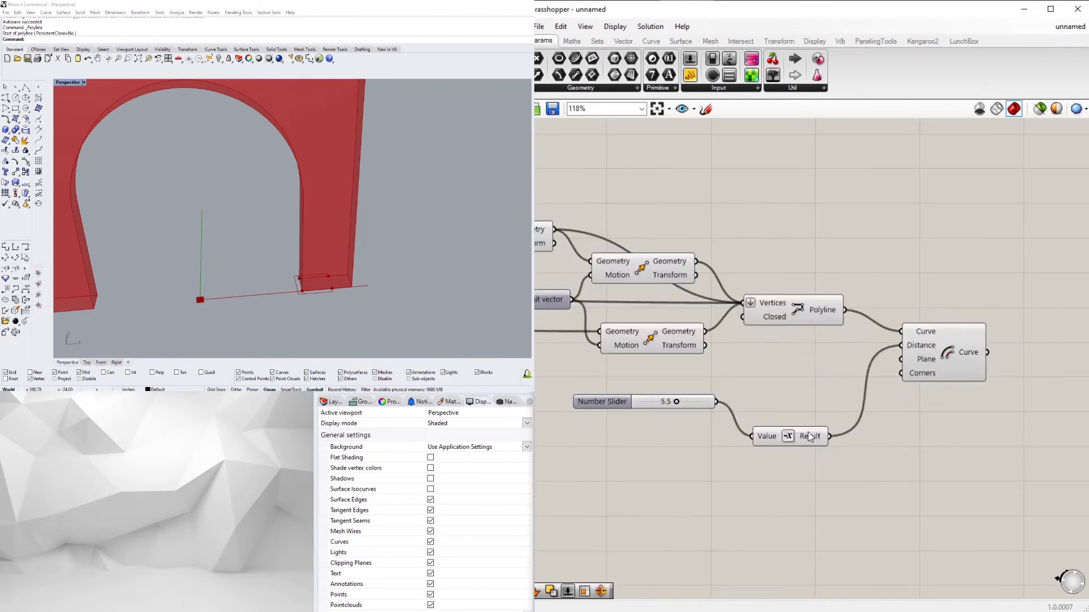
- Arrange the Negative component below the PolyLine beside Offset Curve, and move the 5.5 slider up beneath the Move components
{"action": "left_click_drag", "start_coordinate": [811, 440], "coordinate": [828, 349]}
{"action": "left_click_drag", "start_coordinate": [936, 357], "coordinate": [902, 348]}
{"action": "left_click", "coordinate": [734, 389]}
{"action": "scroll", "coordinate": [606, 406], "scroll_direction": "up", "scroll_amount": 1}
{"action": "right_click_drag", "start_coordinate": [605, 406], "coordinate": [702, 410]}
{"action": "left_click_drag", "start_coordinate": [702, 410], "coordinate": [697, 393]}
{"action": "scroll", "coordinate": [699, 397], "scroll_direction": "up", "scroll_amount": 1}
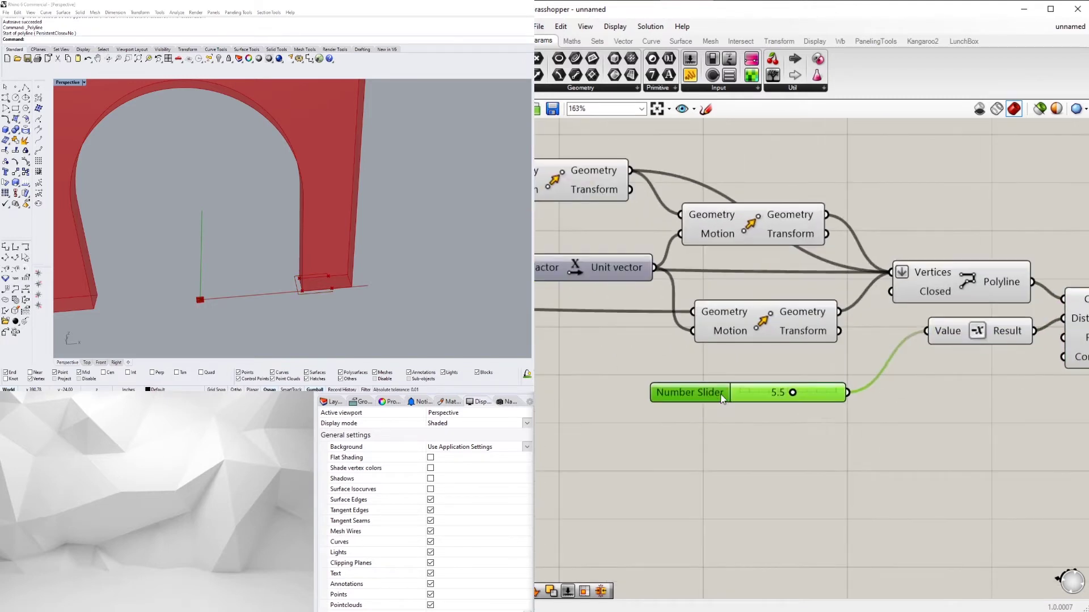
- Group the 5.5 number slider and label the group SURROUNDS
{"action": "key", "text": "ctrl+g"}
{"action": "right_click", "coordinate": [715, 381]}
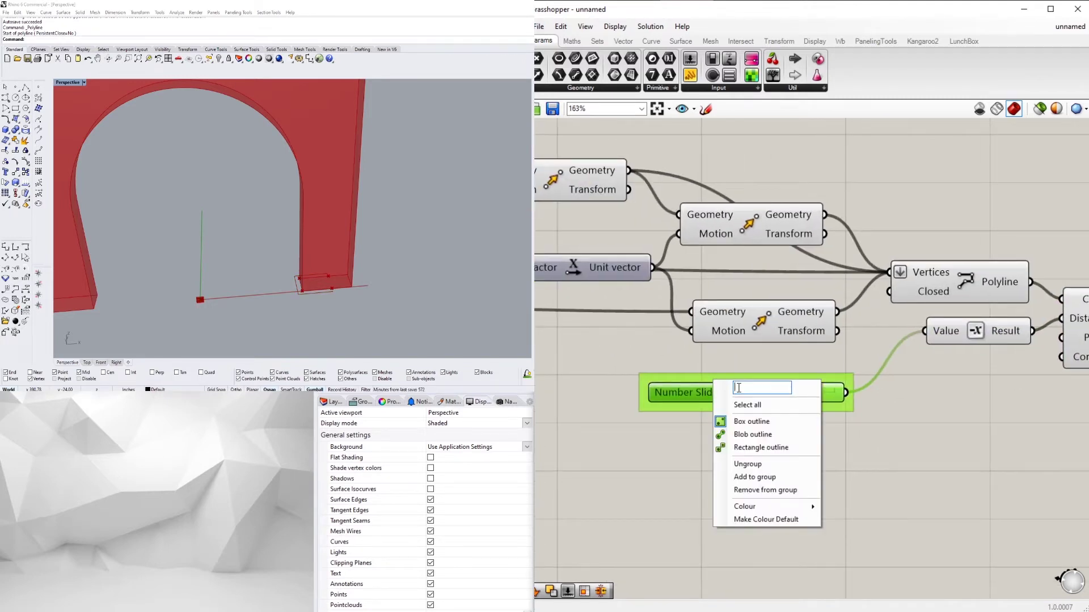
{"action": "left_click", "coordinate": [912, 418]}
- Line up the Negative component with the SURROUNDS slider and shift Offset Curve slightly down below the PolyLine
{"action": "right_click_drag", "start_coordinate": [1004, 376], "coordinate": [931, 409]}
{"action": "scroll", "coordinate": [932, 409], "scroll_direction": "up", "scroll_amount": 1}
{"action": "left_click_drag", "start_coordinate": [924, 347], "coordinate": [853, 418]}
{"action": "left_click", "coordinate": [918, 464]}
{"action": "scroll", "coordinate": [936, 468], "scroll_direction": "down", "scroll_amount": 3}
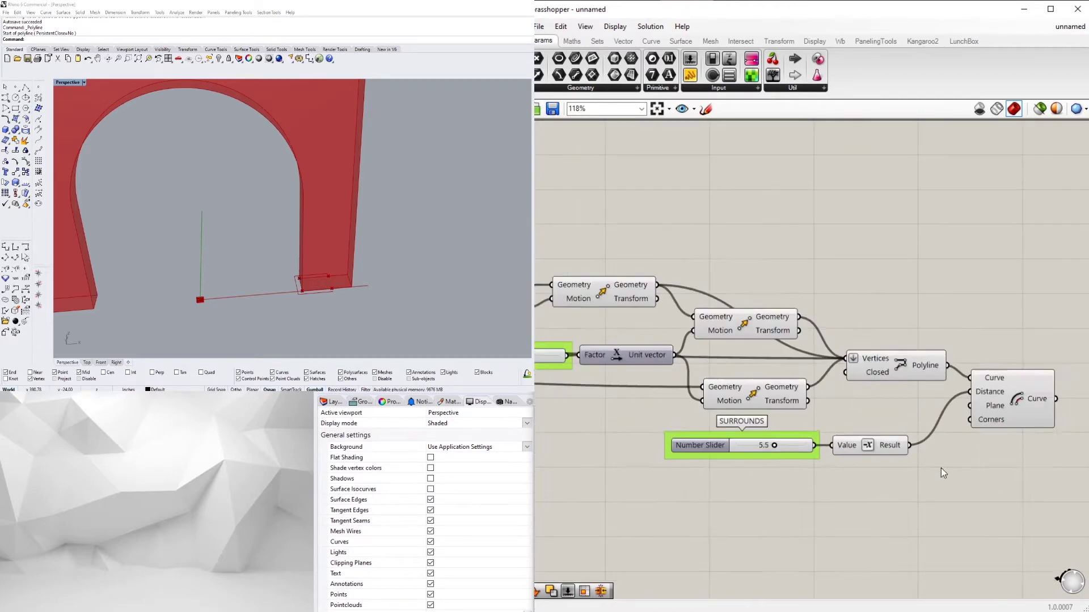
{"action": "right_click_drag", "start_coordinate": [940, 468], "coordinate": [835, 435]}
{"action": "left_click_drag", "start_coordinate": [912, 376], "coordinate": [911, 401]}
{"action": "left_click", "coordinate": [948, 469]}
- Nudge the two Move components feeding the PolyLine closer together around their shared wires
{"action": "right_click_drag", "start_coordinate": [696, 457], "coordinate": [939, 446]}
{"action": "scroll", "coordinate": [904, 353], "scroll_direction": "up", "scroll_amount": 2}
{"action": "left_click", "coordinate": [903, 352]}
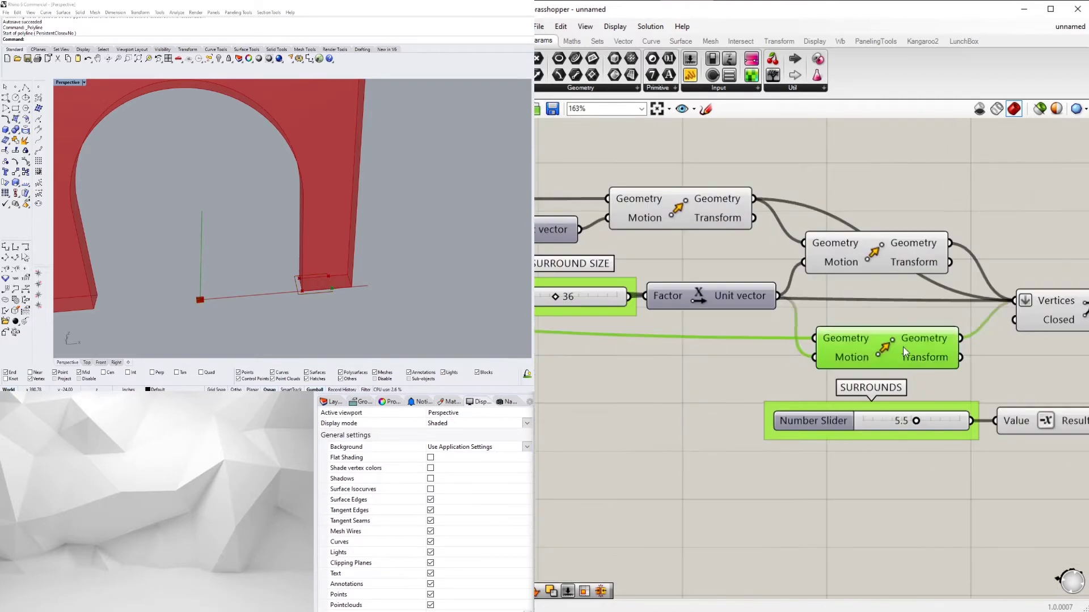
{"action": "left_click_drag", "start_coordinate": [903, 348], "coordinate": [905, 339]}
{"action": "left_click", "coordinate": [994, 198]}
{"action": "left_click_drag", "start_coordinate": [899, 239], "coordinate": [903, 246]}
{"action": "left_click", "coordinate": [912, 222]}
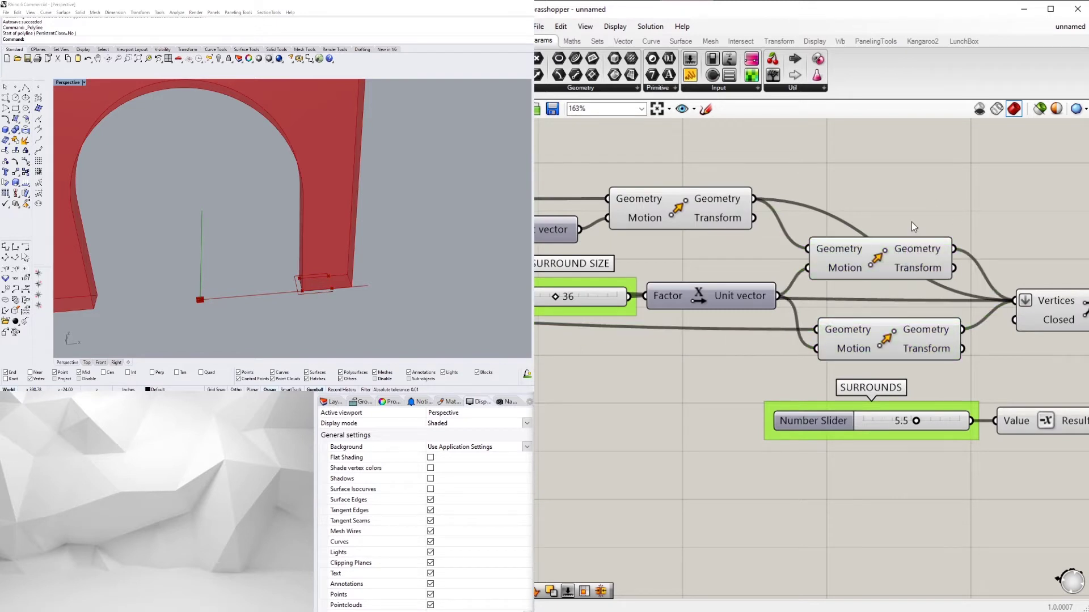
{"action": "scroll", "coordinate": [912, 227], "scroll_direction": "down", "scroll_amount": 4}
{"action": "right_click_drag", "start_coordinate": [912, 227], "coordinate": [762, 237]}
{"action": "left_click", "coordinate": [935, 326]}
{"action": "right_click_drag", "start_coordinate": [1016, 382], "coordinate": [919, 365]}
{"action": "scroll", "coordinate": [921, 364], "scroll_direction": "up", "scroll_amount": 2}
{"action": "left_click", "coordinate": [918, 365]}
{"action": "right_click_drag", "start_coordinate": [551, 213], "coordinate": [782, 276]}
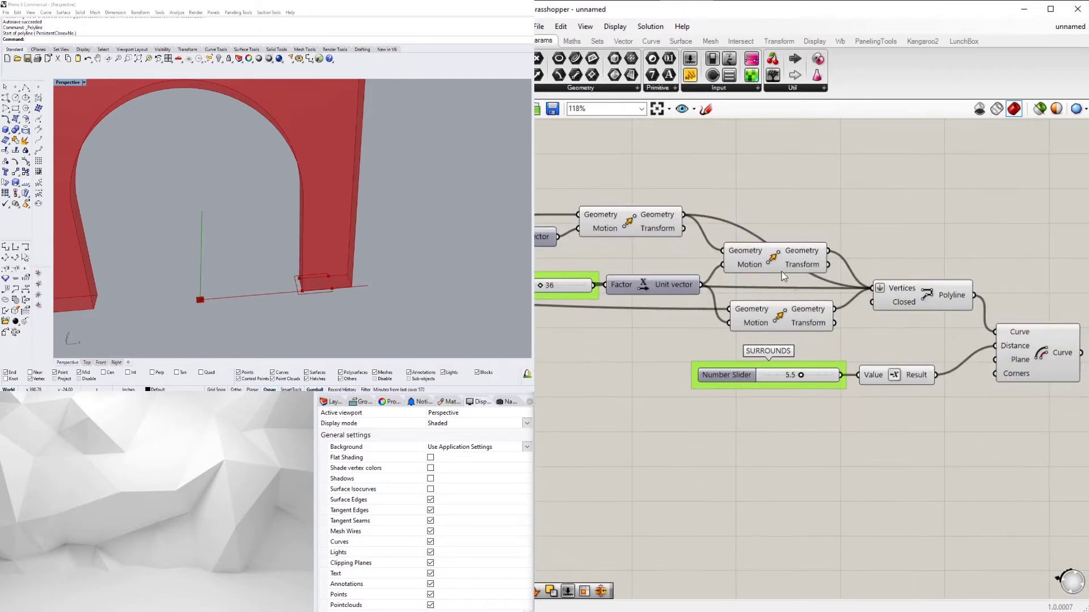
{"action": "left_click", "coordinate": [786, 270]}
{"action": "left_click", "coordinate": [793, 313]}
{"action": "right_click_drag", "start_coordinate": [897, 324], "coordinate": [731, 299]}
{"action": "left_click", "coordinate": [811, 357]}
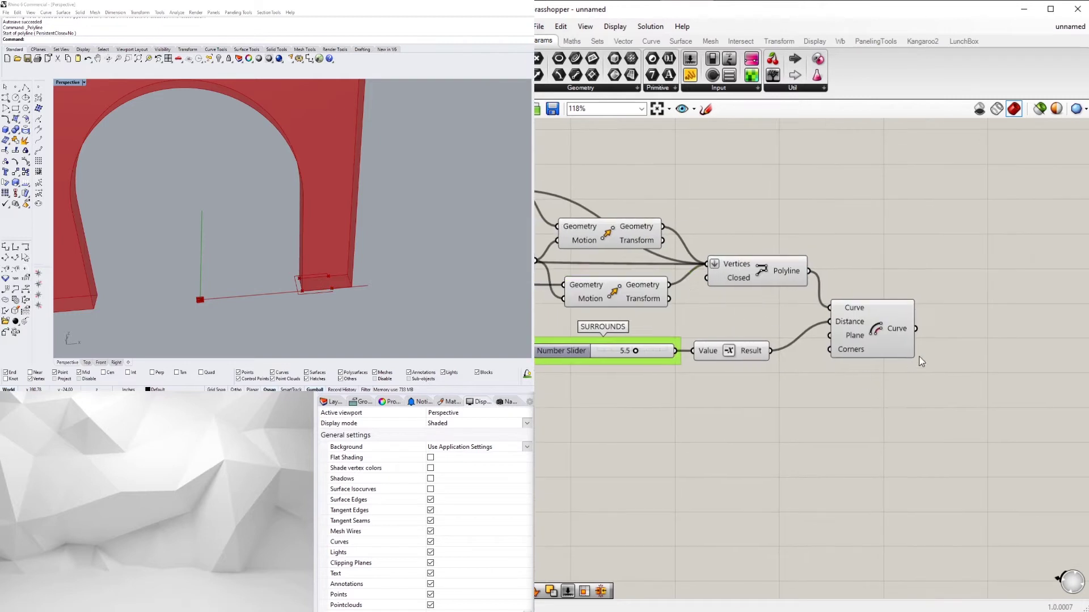
{"action": "scroll", "coordinate": [921, 357], "scroll_direction": "up", "scroll_amount": 2}
{"action": "left_click", "coordinate": [878, 326]}
{"action": "double_click", "coordinate": [996, 330]}
{"action": "type", "text": "line"}
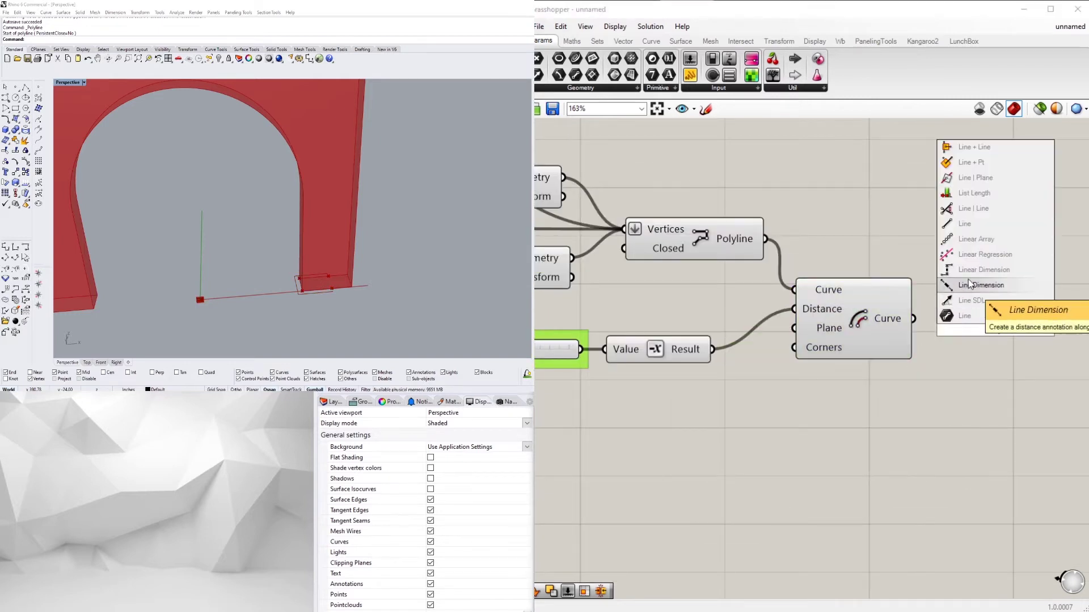
{"action": "left_click", "coordinate": [1010, 351]}
{"action": "double_click", "coordinate": [1013, 356]}
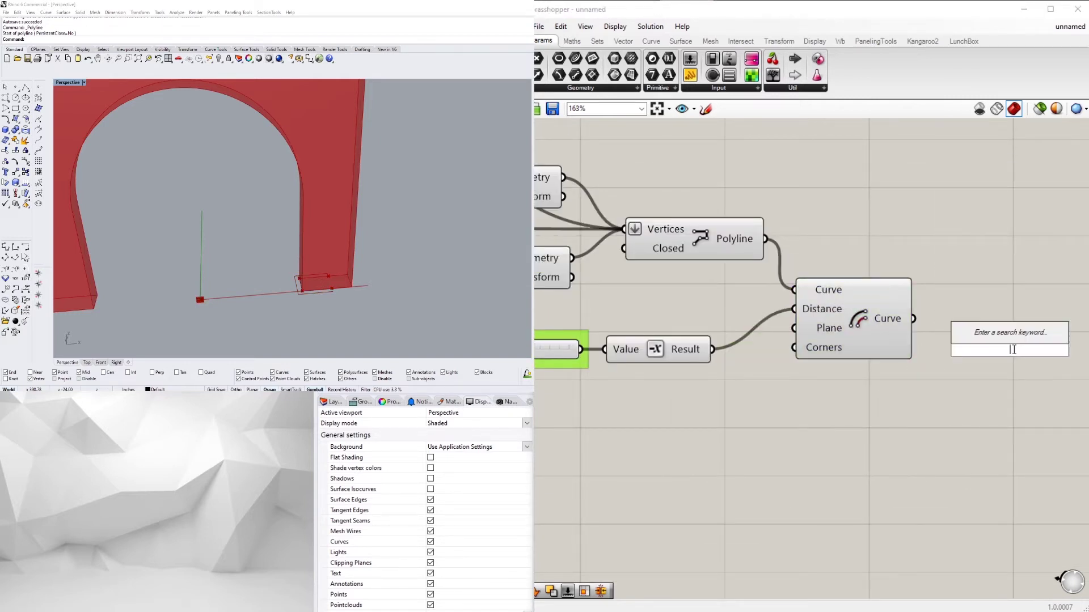
{"action": "type", "text": "CLOSE"}
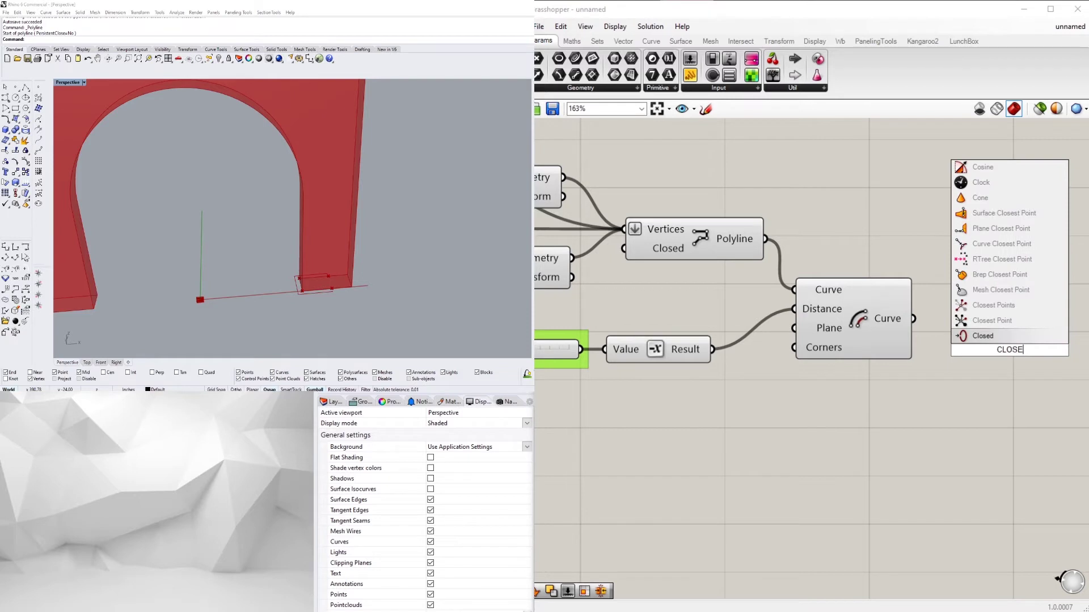
{"action": "key", "text": "Escape"}
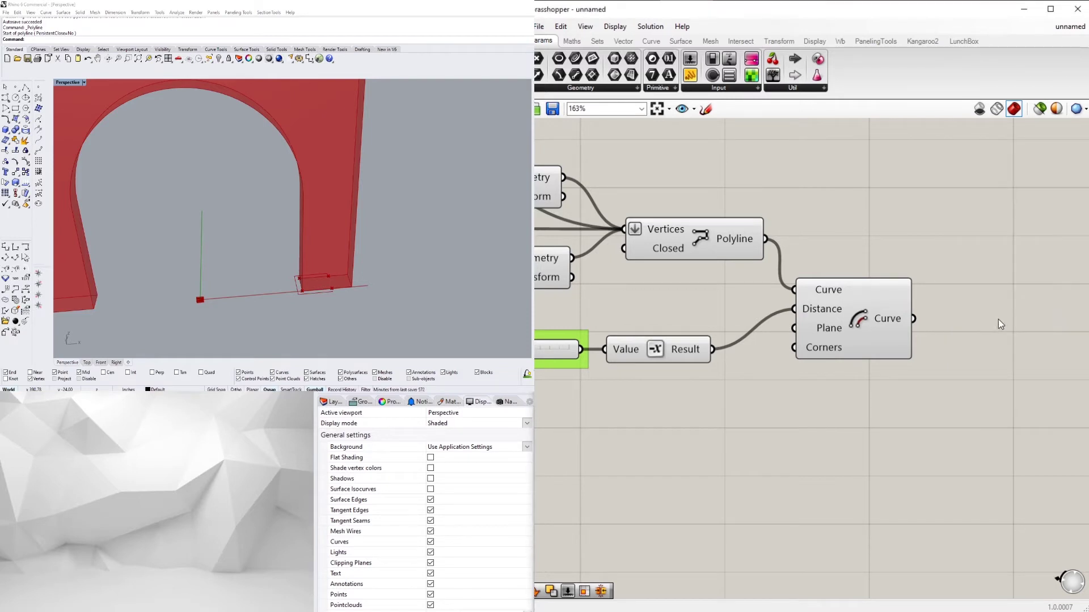
- Add two End Points components, feeding one from the Polyline output and the other from the Offset Curve output
{"action": "double_click", "coordinate": [997, 323]}
{"action": "type", "text": "END"}
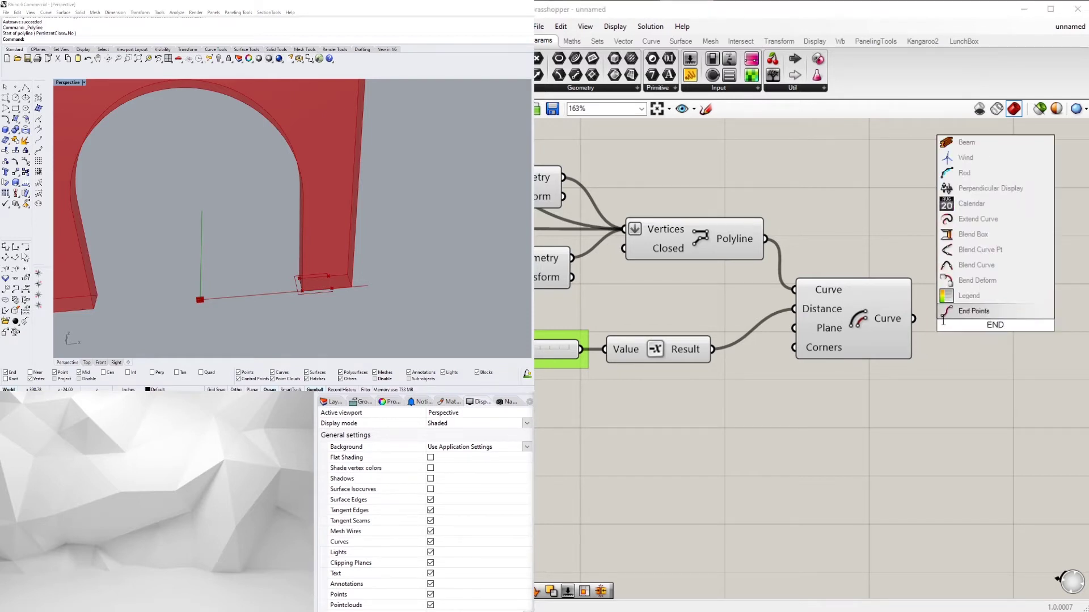
{"action": "key", "text": "Return"}
{"action": "left_click", "coordinate": [737, 239]}
{"action": "left_click_drag", "start_coordinate": [927, 284], "coordinate": [944, 325]}
{"action": "left_click_drag", "start_coordinate": [964, 329], "coordinate": [909, 319]}
{"action": "scroll", "coordinate": [949, 283], "scroll_direction": "down", "scroll_amount": 3}
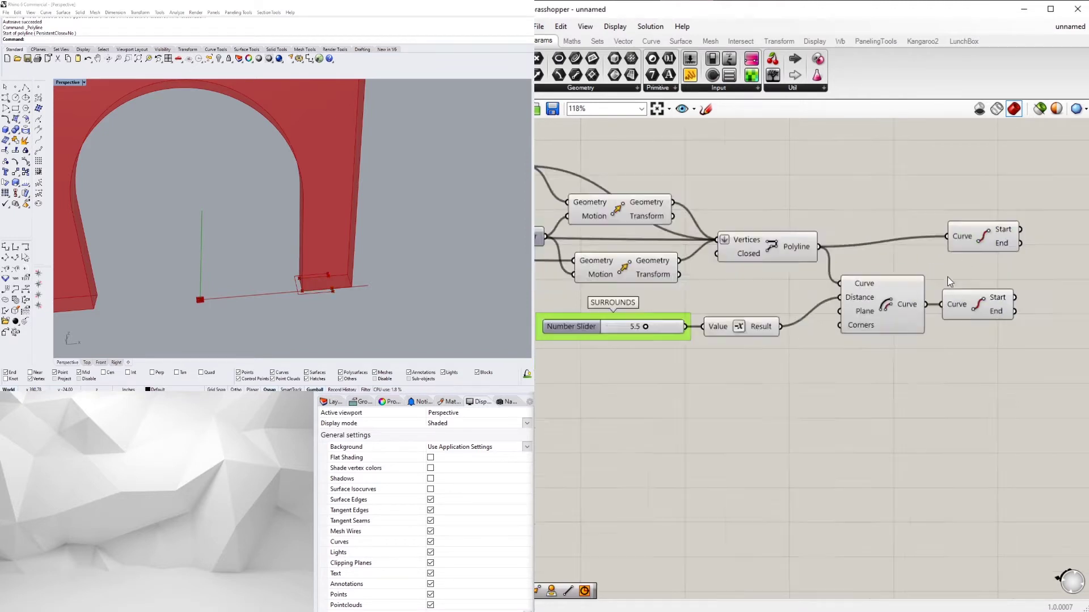
- Turn off the preview of the Move and Unit X components that feed the PolyLine
{"action": "right_click_drag", "start_coordinate": [703, 299], "coordinate": [814, 334]}
{"action": "left_click_drag", "start_coordinate": [814, 334], "coordinate": [658, 195]}
{"action": "middle_click", "coordinate": [658, 195]}
{"action": "left_click", "coordinate": [697, 156]}
- Turn off the preview of the earlier arch components at the start of the definition that are still displayed
{"action": "scroll", "coordinate": [737, 250], "scroll_direction": "down", "scroll_amount": 4}
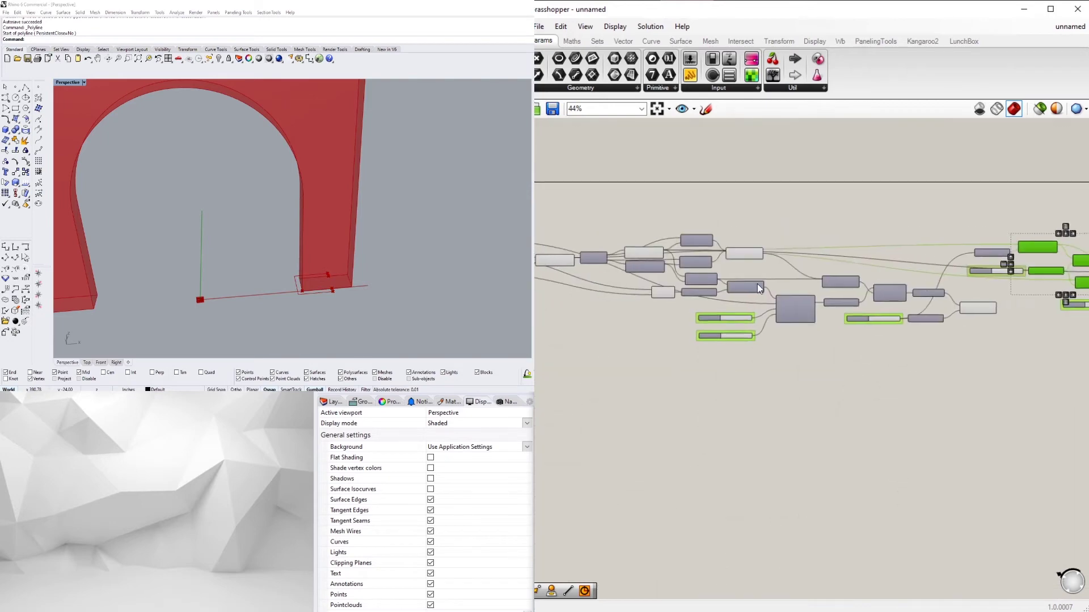
{"action": "left_click_drag", "start_coordinate": [749, 216], "coordinate": [589, 310]}
{"action": "middle_click", "coordinate": [683, 204]}
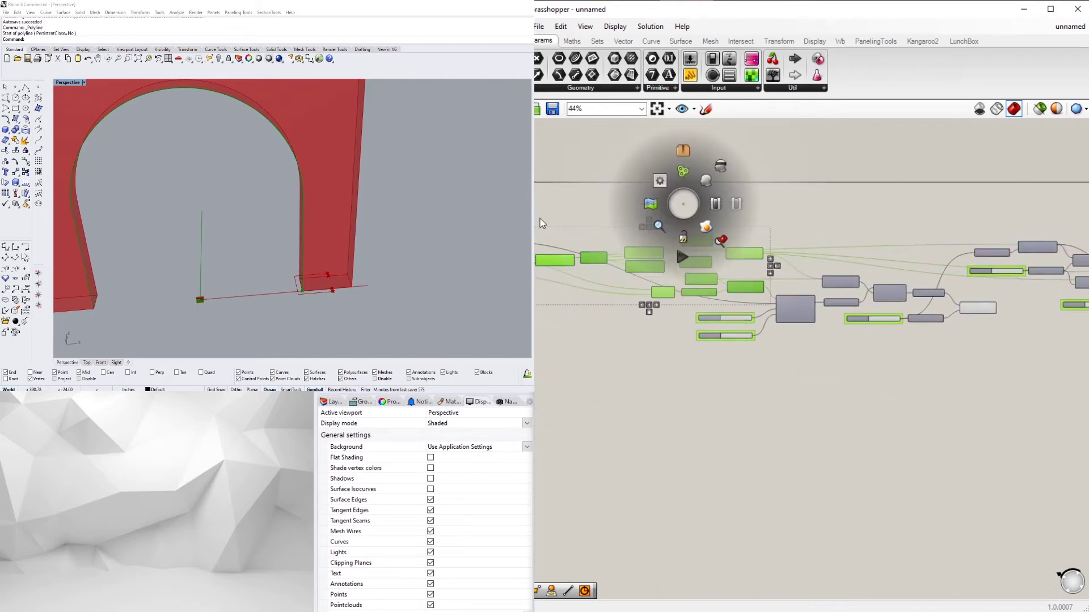
{"action": "left_click", "coordinate": [553, 267]}
{"action": "right_click_drag", "start_coordinate": [556, 260], "coordinate": [557, 259]}
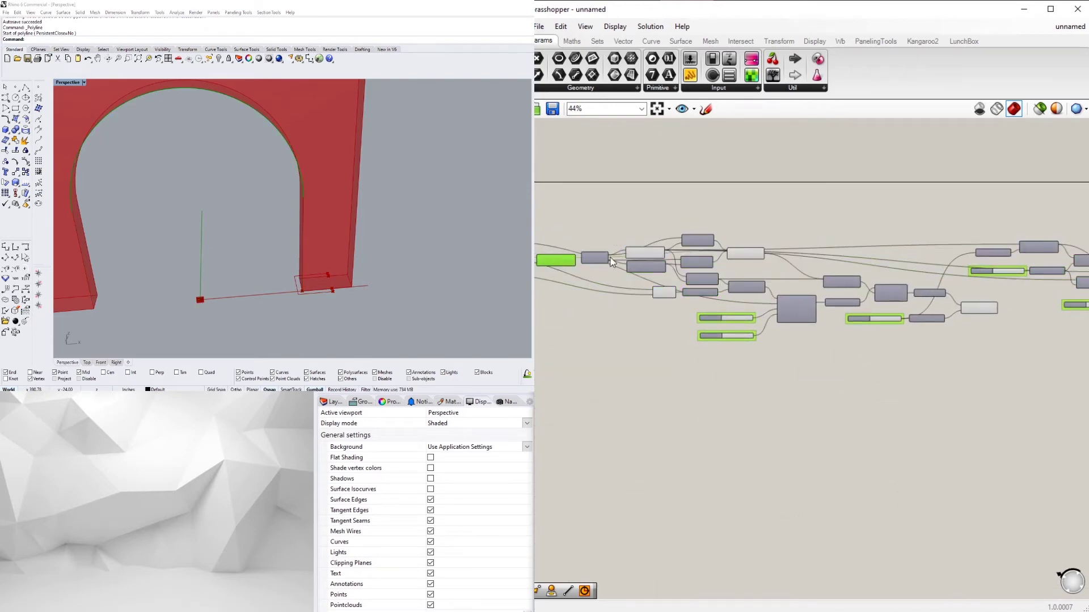
{"action": "left_click_drag", "start_coordinate": [655, 263], "coordinate": [603, 257]}
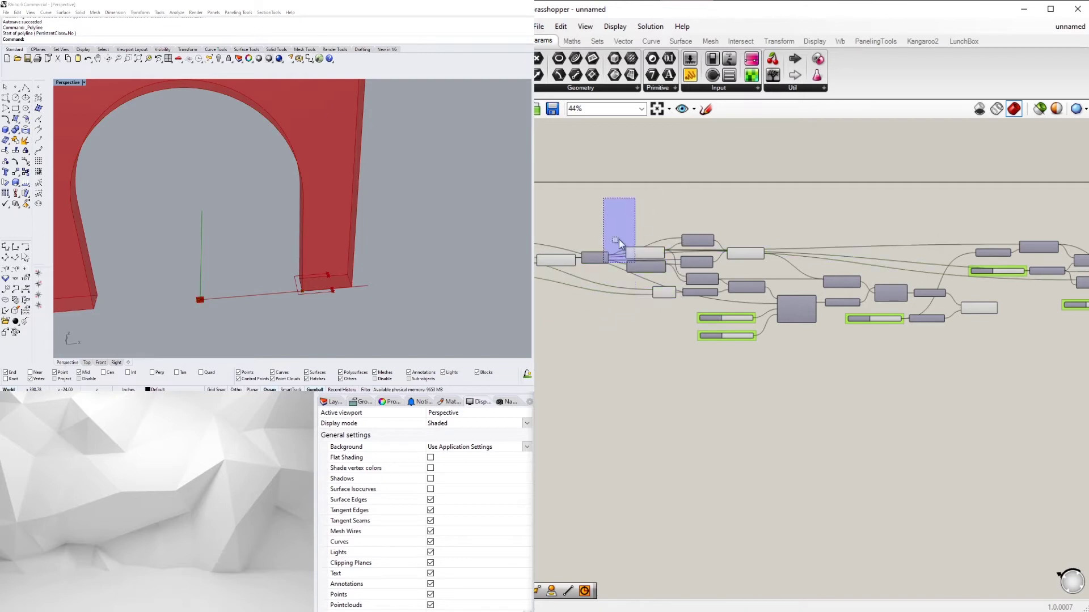
{"action": "left_click_drag", "start_coordinate": [672, 189], "coordinate": [564, 313]}
{"action": "middle_click", "coordinate": [651, 201]}
{"action": "left_click", "coordinate": [643, 239]}
{"action": "left_click", "coordinate": [746, 242]}
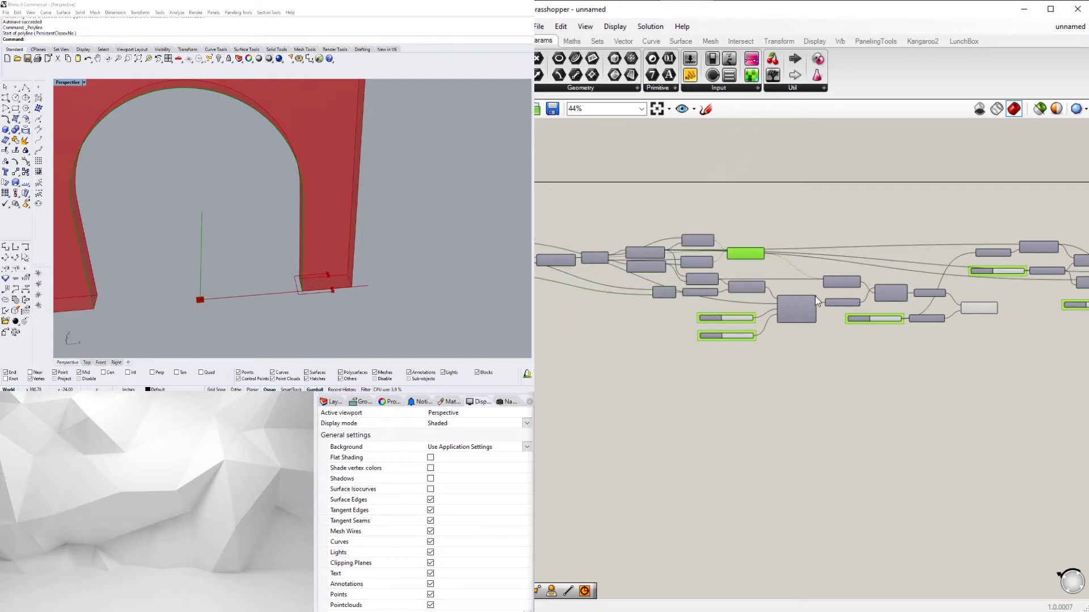
- Add a Line component and connect the two End Points Start outputs to its Start Point and End Point inputs
{"action": "scroll", "coordinate": [815, 296], "scroll_direction": "up", "scroll_amount": 4}
{"action": "scroll", "coordinate": [898, 279], "scroll_direction": "up", "scroll_amount": 2}
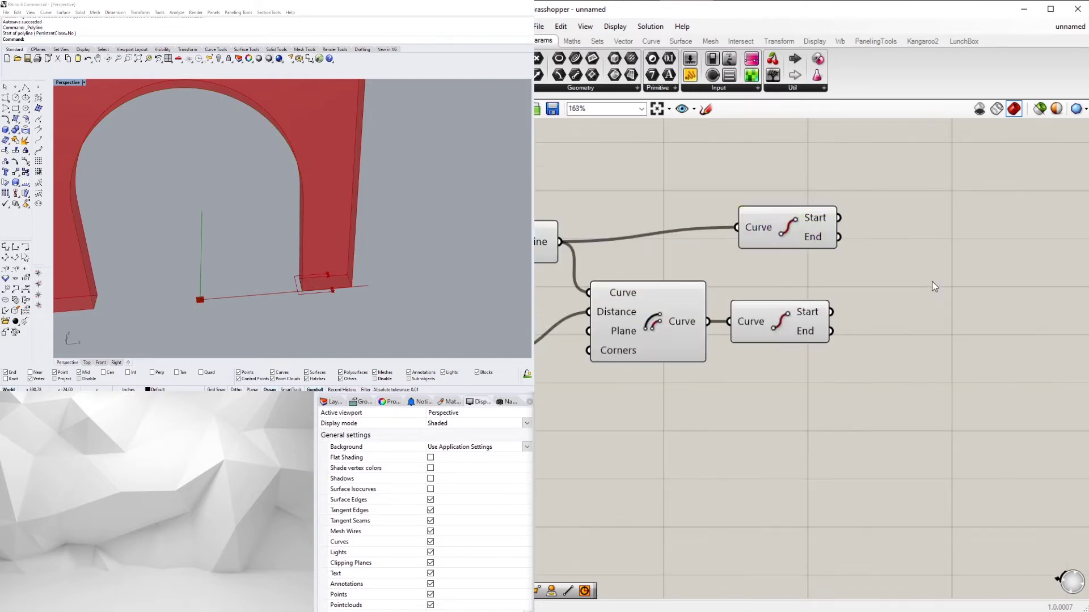
{"action": "double_click", "coordinate": [933, 285]}
{"action": "type", "text": "line"}
{"action": "left_click", "coordinate": [902, 183]}
{"action": "left_click", "coordinate": [831, 235]}
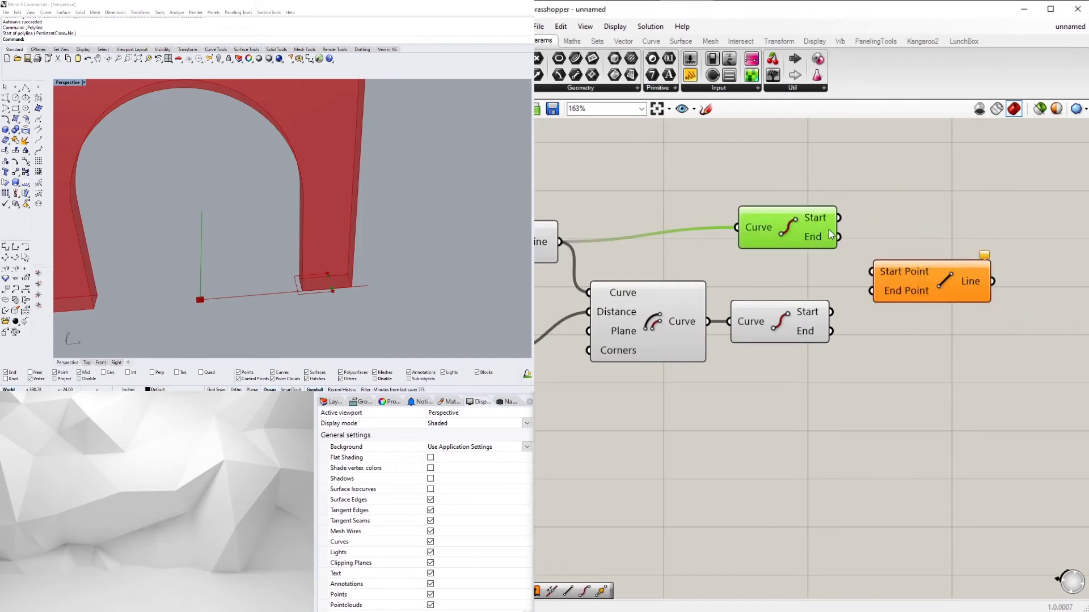
{"action": "left_click_drag", "start_coordinate": [867, 271], "coordinate": [881, 271]}
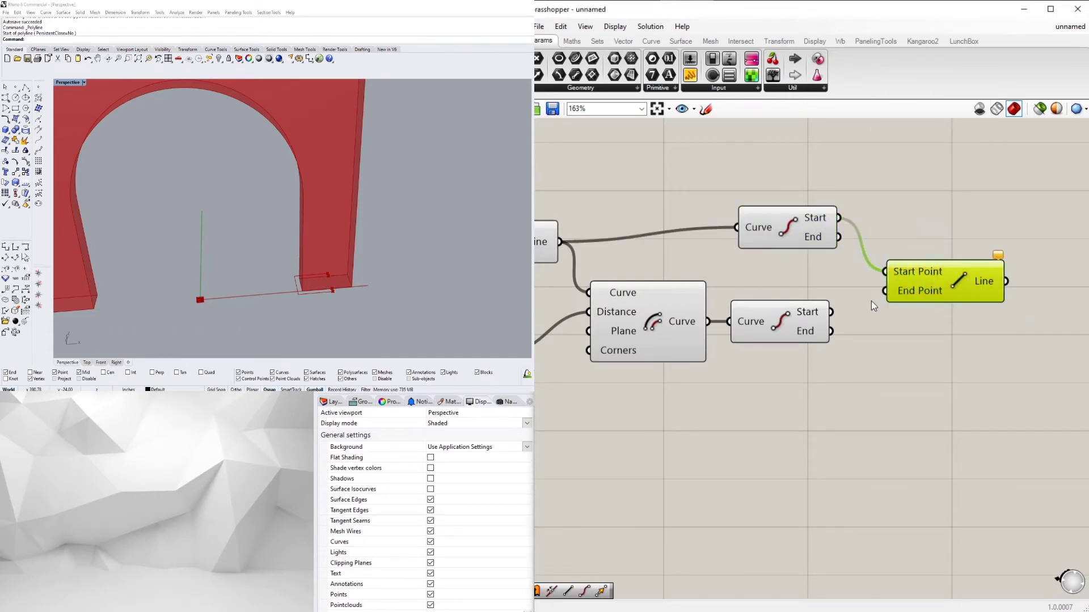
- Align the upper End Points component with the Polyline output and move the Line component closer to both End Points
{"action": "double_click", "coordinate": [859, 370]}
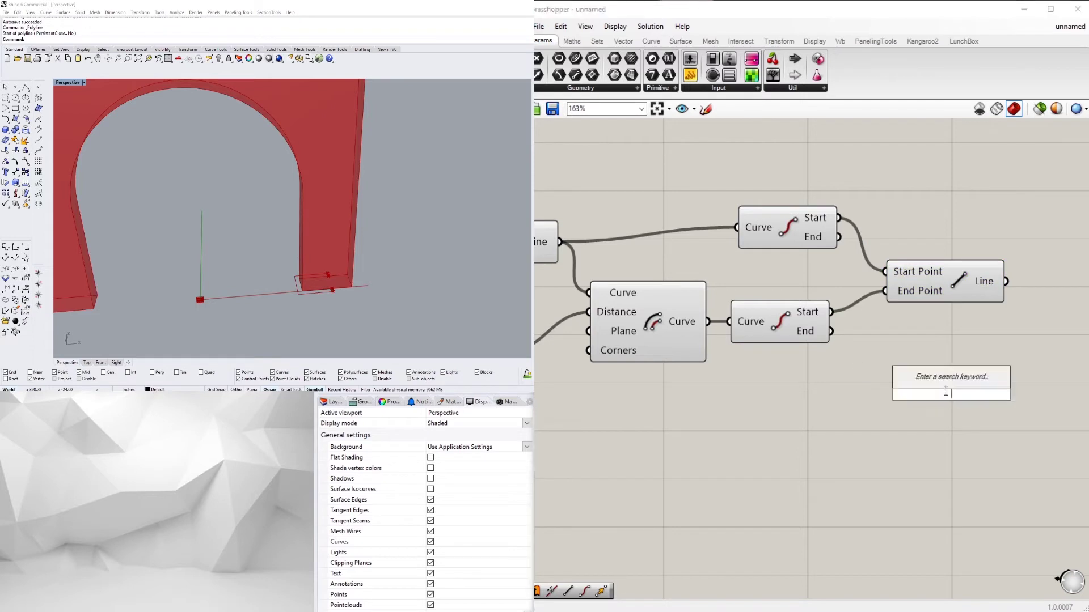
{"action": "left_click_drag", "start_coordinate": [796, 227], "coordinate": [791, 242]}
{"action": "left_click", "coordinate": [780, 286]}
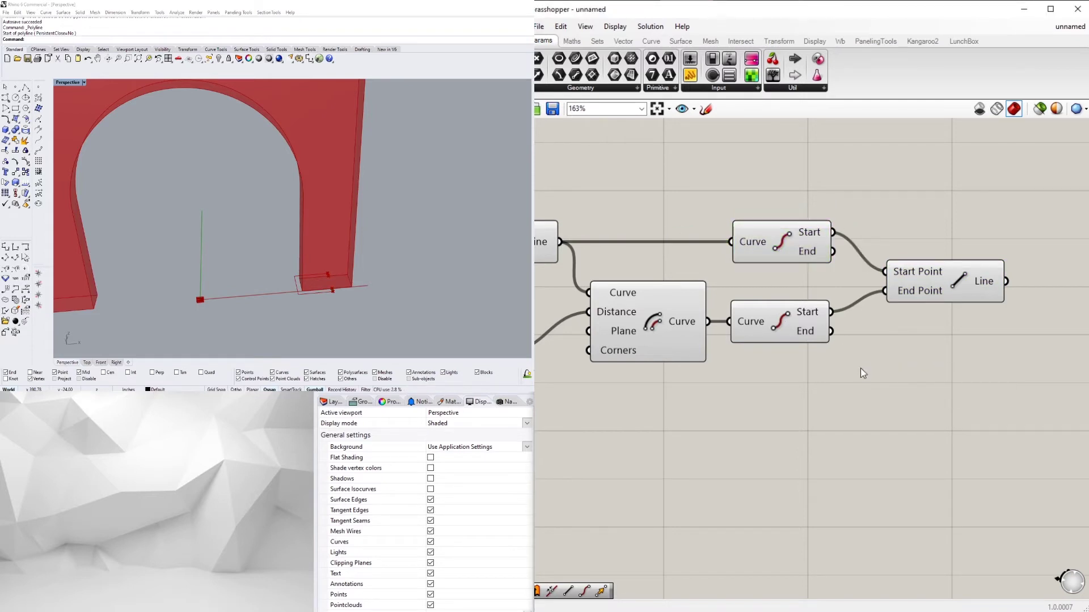
{"action": "left_click_drag", "start_coordinate": [920, 285], "coordinate": [900, 292]}
- Add a Join Curves component after the Line and connect the Line output to its Curves input
{"action": "double_click", "coordinate": [994, 339]}
{"action": "type", "text": "joi"}
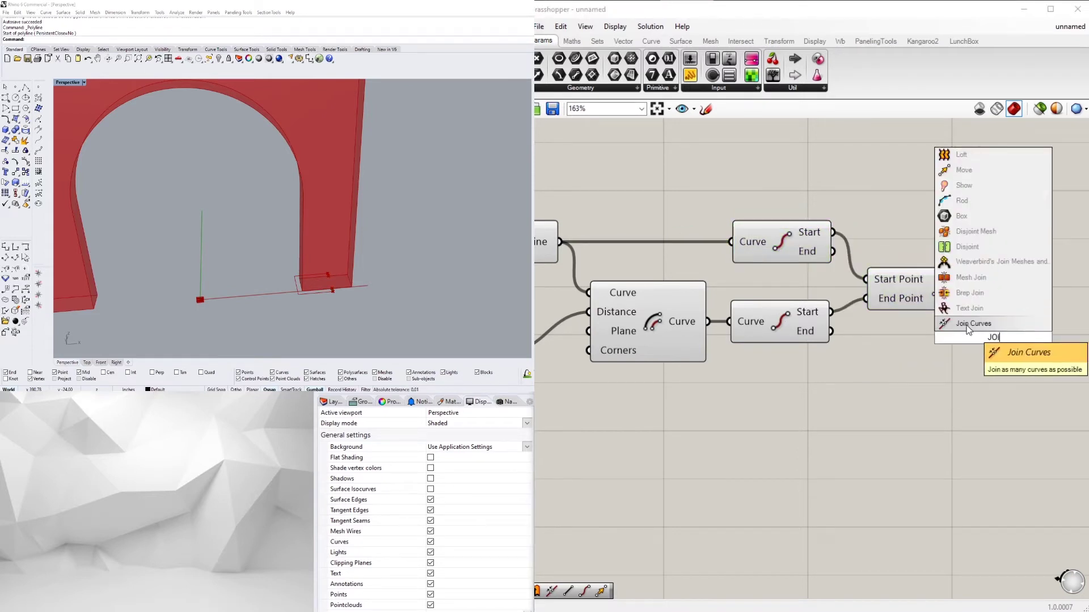
{"action": "left_click", "coordinate": [984, 326]}
{"action": "left_click_drag", "start_coordinate": [952, 335], "coordinate": [1085, 326]}
{"action": "left_click_drag", "start_coordinate": [973, 288], "coordinate": [1024, 312]}
{"action": "scroll", "coordinate": [962, 361], "scroll_direction": "down", "scroll_amount": 3}
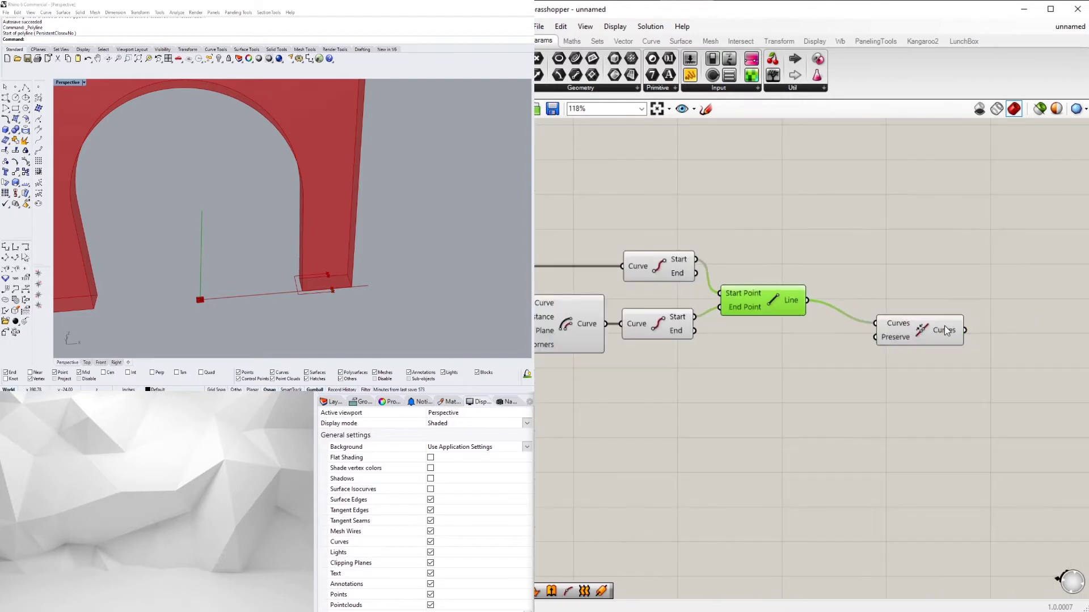
{"action": "left_click_drag", "start_coordinate": [918, 329], "coordinate": [912, 343]}
- Add the Offset Curve output to the Join Curves component's Curves input and flatten that input
{"action": "left_click", "coordinate": [599, 325]}
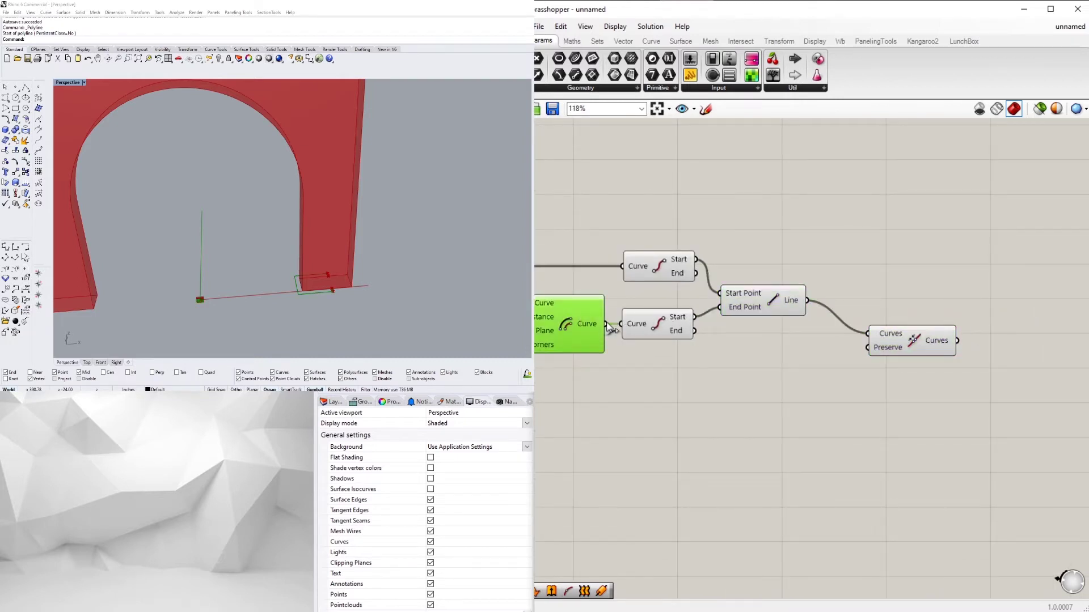
{"action": "right_click", "coordinate": [890, 331]}
{"action": "left_click", "coordinate": [933, 421]}
{"action": "left_click_drag", "start_coordinate": [910, 351], "coordinate": [899, 347]}
- Add a Fillet component after Join Curves and connect the joined Curves output to its Curve input
{"action": "scroll", "coordinate": [899, 347], "scroll_direction": "up", "scroll_amount": 3}
{"action": "right_click_drag", "start_coordinate": [899, 347], "coordinate": [824, 342]}
{"action": "scroll", "coordinate": [825, 346], "scroll_direction": "down", "scroll_amount": 1}
{"action": "double_click", "coordinate": [1006, 340]}
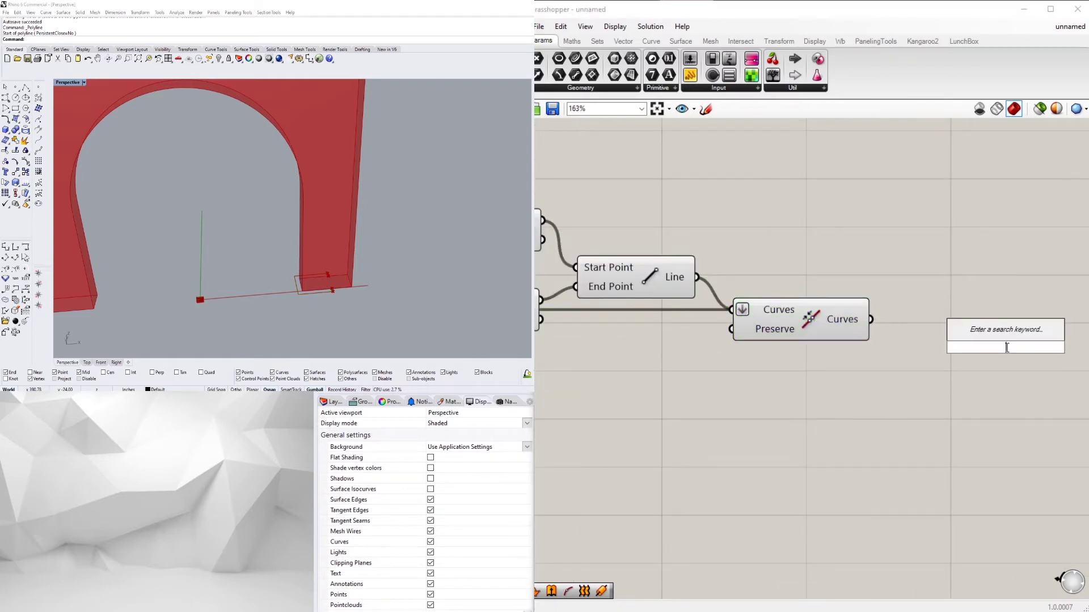
{"action": "type", "text": "fillet"}
{"action": "key", "text": "Return"}
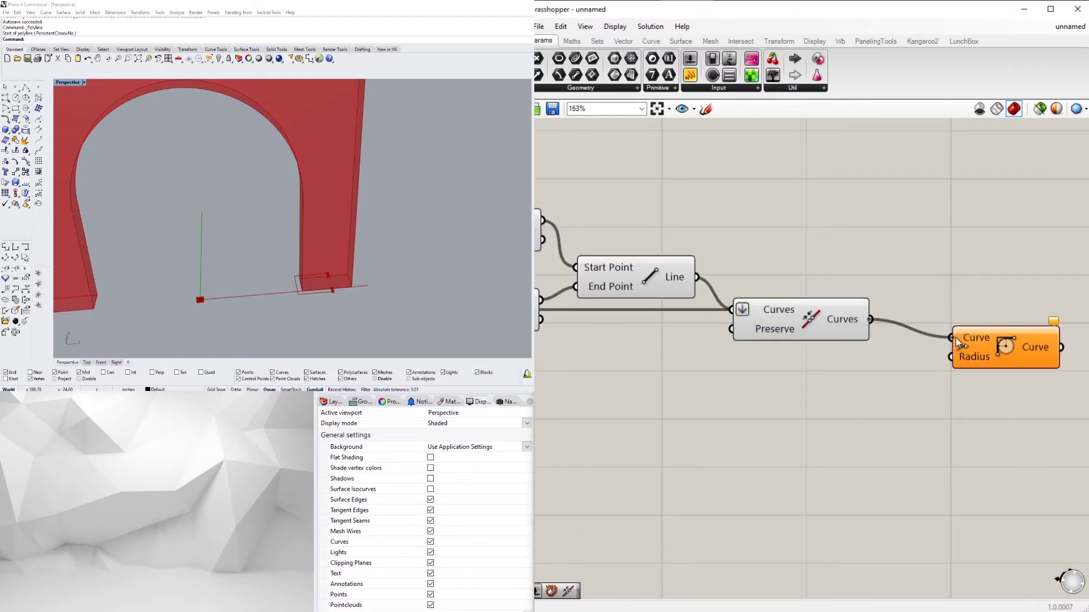
{"action": "left_click_drag", "start_coordinate": [1040, 350], "coordinate": [989, 366]}
{"action": "right_click_drag", "start_coordinate": [990, 366], "coordinate": [799, 384]}
- Add a second Join Curves component after the Fillet and connect the filleted Curve to its Curves input
{"action": "double_click", "coordinate": [908, 329]}
{"action": "type", "text": "JOI"}
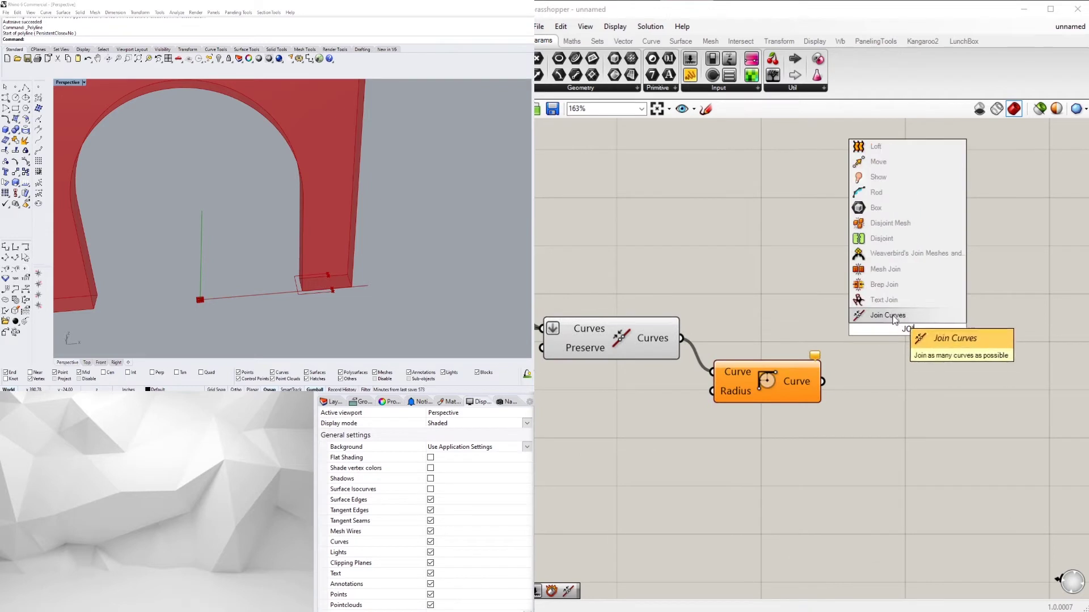
{"action": "left_click", "coordinate": [893, 316]}
{"action": "left_click_drag", "start_coordinate": [823, 381], "coordinate": [848, 318]}
{"action": "left_click_drag", "start_coordinate": [920, 339], "coordinate": [981, 326]}
{"action": "scroll", "coordinate": [734, 378], "scroll_direction": "down", "scroll_amount": 2}
- Connect the Polyline output to the second Join Curves component's Curves input in addition to the filleted curve
{"action": "left_click", "coordinate": [738, 379]}
{"action": "right_click_drag", "start_coordinate": [705, 377], "coordinate": [842, 376]}
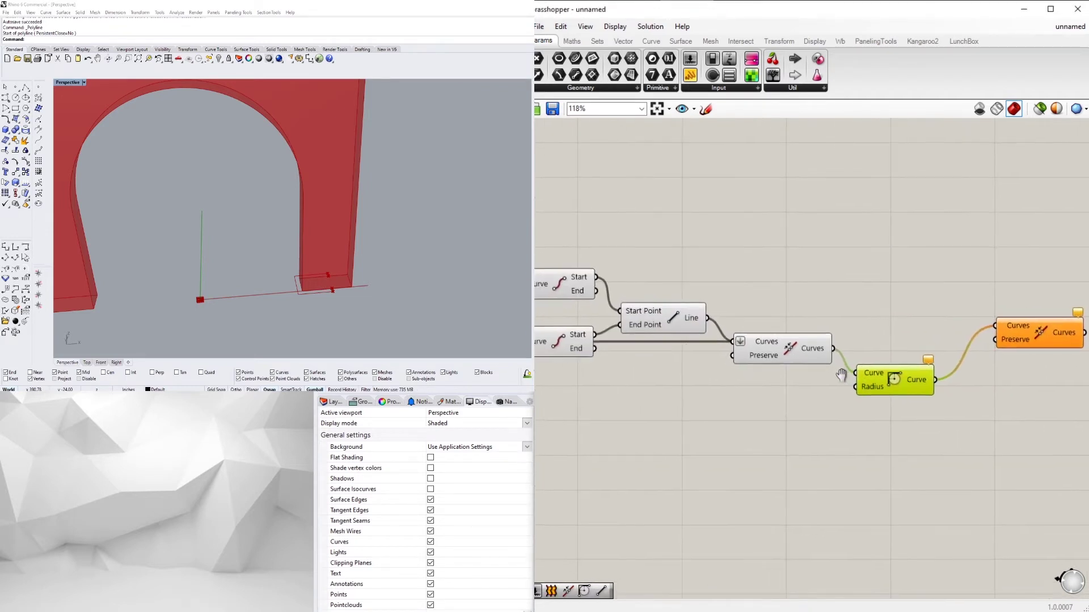
{"action": "left_click", "coordinate": [782, 343]}
{"action": "right_click_drag", "start_coordinate": [697, 371], "coordinate": [774, 381]}
{"action": "left_click", "coordinate": [759, 331]}
{"action": "left_click", "coordinate": [594, 353]}
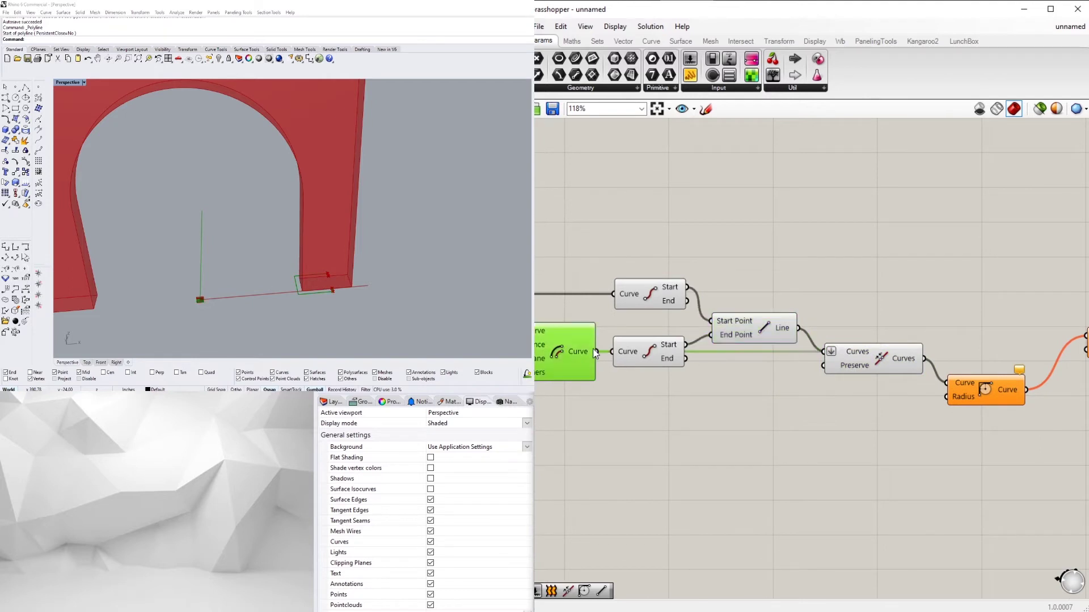
{"action": "right_click_drag", "start_coordinate": [634, 299], "coordinate": [830, 301]}
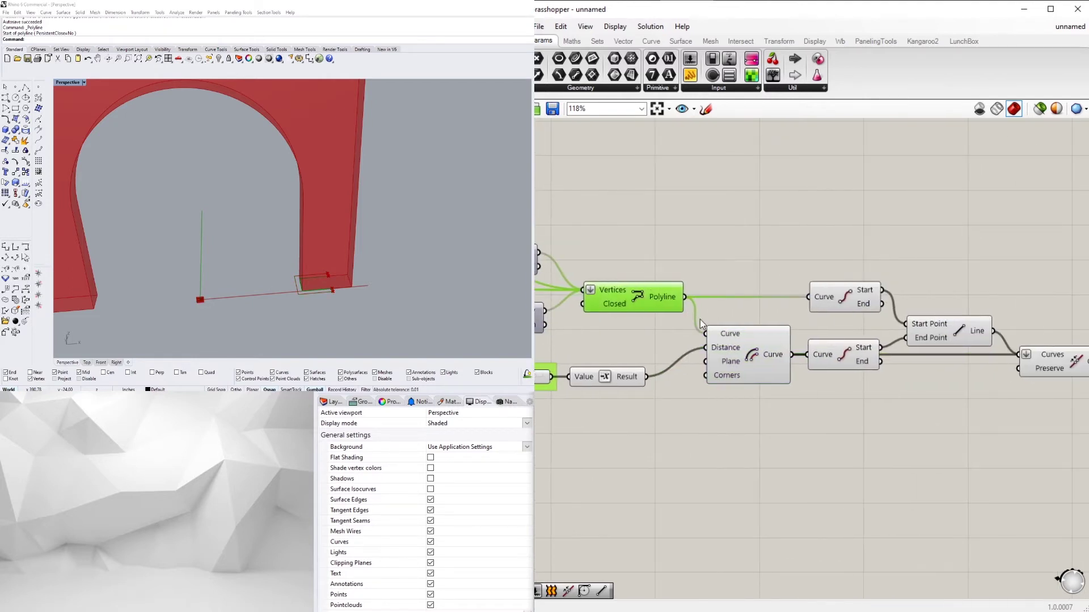
{"action": "left_click_drag", "start_coordinate": [685, 298], "coordinate": [984, 334], "text": "shift"}
{"action": "left_click", "coordinate": [991, 349]}
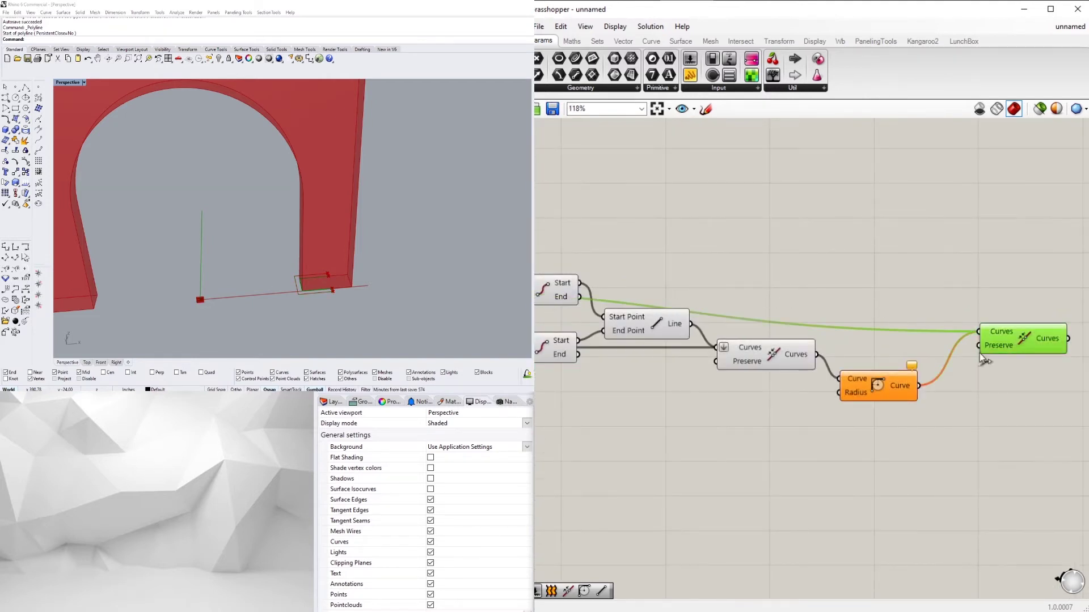
- Add a number slider of 2.5 and connect it to the Fillet component's Radius input
{"action": "scroll", "coordinate": [809, 381], "scroll_direction": "up", "scroll_amount": 2}
{"action": "left_click", "coordinate": [785, 414]}
{"action": "double_click", "coordinate": [785, 413]}
{"action": "type", "text": "2.5"}
{"action": "key", "text": "Return"}
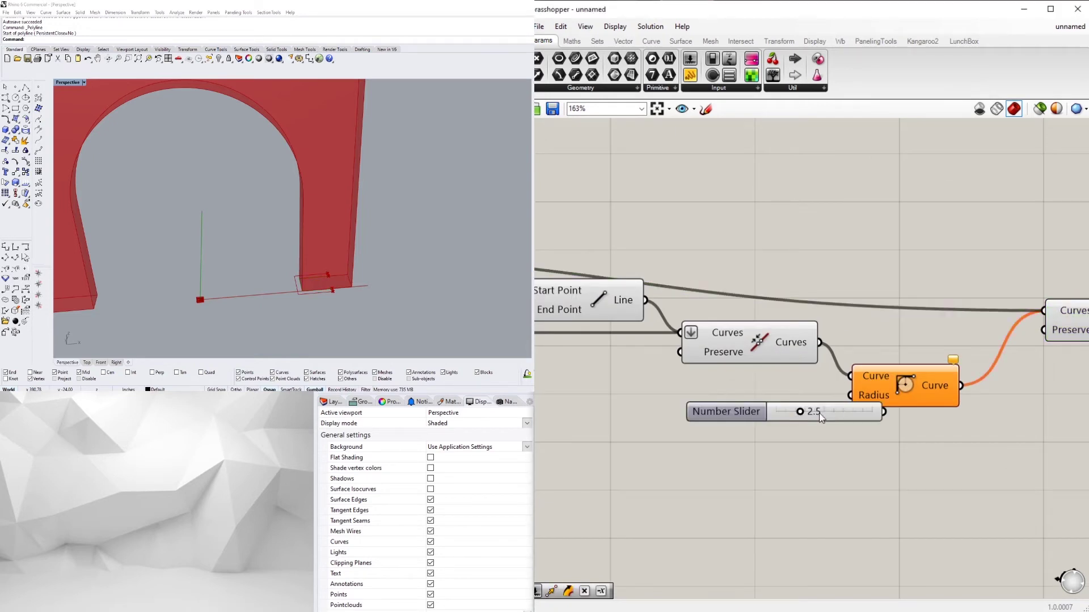
{"action": "left_click_drag", "start_coordinate": [835, 408], "coordinate": [870, 397]}
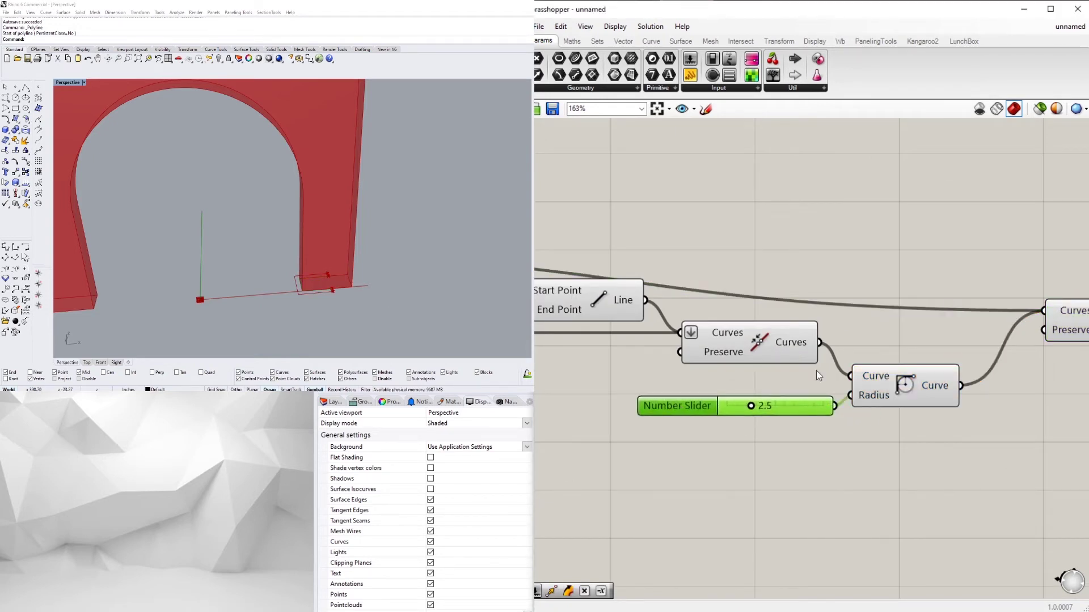
- Turn off the preview of the first Join Curves, the Line and both End Points components
{"action": "right_click", "coordinate": [757, 344]}
{"action": "left_click", "coordinate": [780, 365]}
{"action": "right_click_drag", "start_coordinate": [636, 352], "coordinate": [794, 406]}
{"action": "left_click", "coordinate": [705, 315]}
{"action": "left_click_drag", "start_coordinate": [795, 407], "coordinate": [642, 253]}
{"action": "middle_click", "coordinate": [641, 253]}
{"action": "left_click", "coordinate": [617, 228]}
{"action": "right_click_drag", "start_coordinate": [581, 379], "coordinate": [834, 334]}
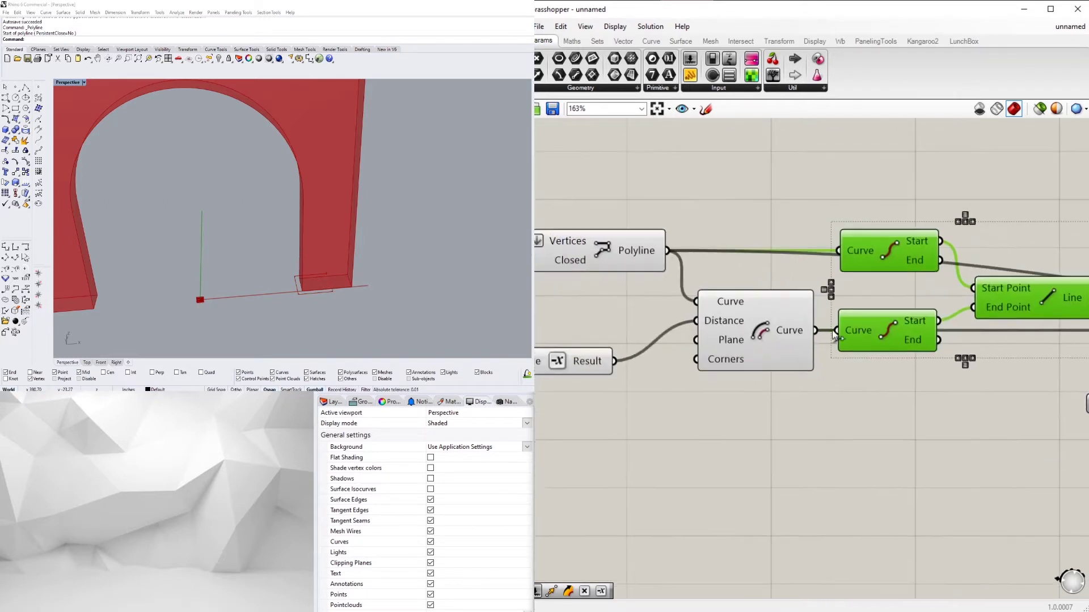
- Turn off the preview of the Offset Curve component and check the profile at the foot of the arch
{"action": "left_click", "coordinate": [750, 330]}
{"action": "right_click", "coordinate": [762, 339]}
{"action": "left_click", "coordinate": [771, 356]}
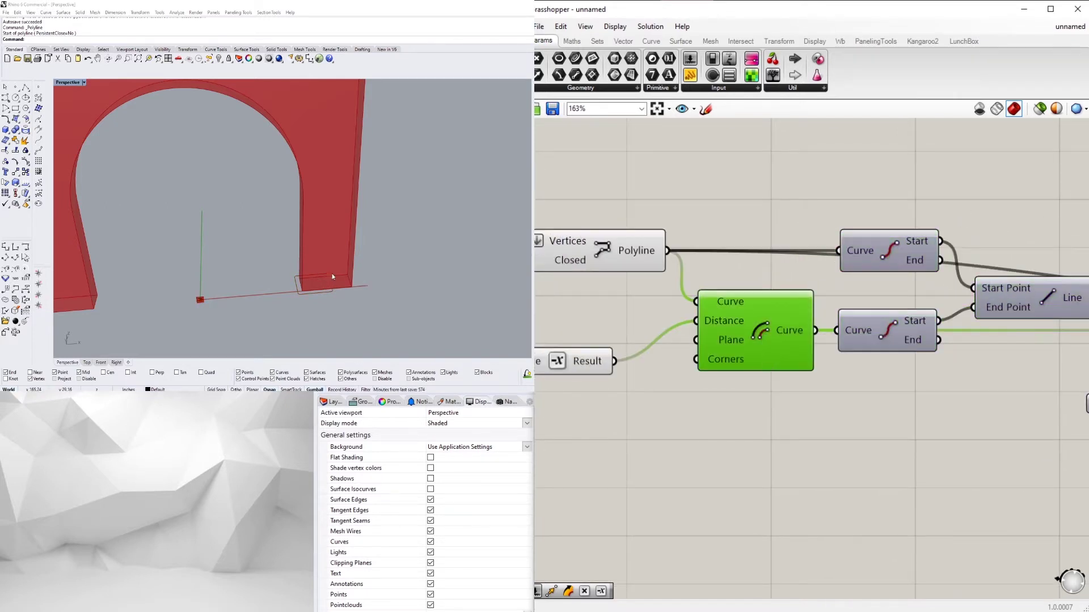
{"action": "right_click_drag", "start_coordinate": [333, 278], "coordinate": [212, 246]}
{"action": "scroll", "coordinate": [148, 161], "scroll_direction": "up", "scroll_amount": 5}
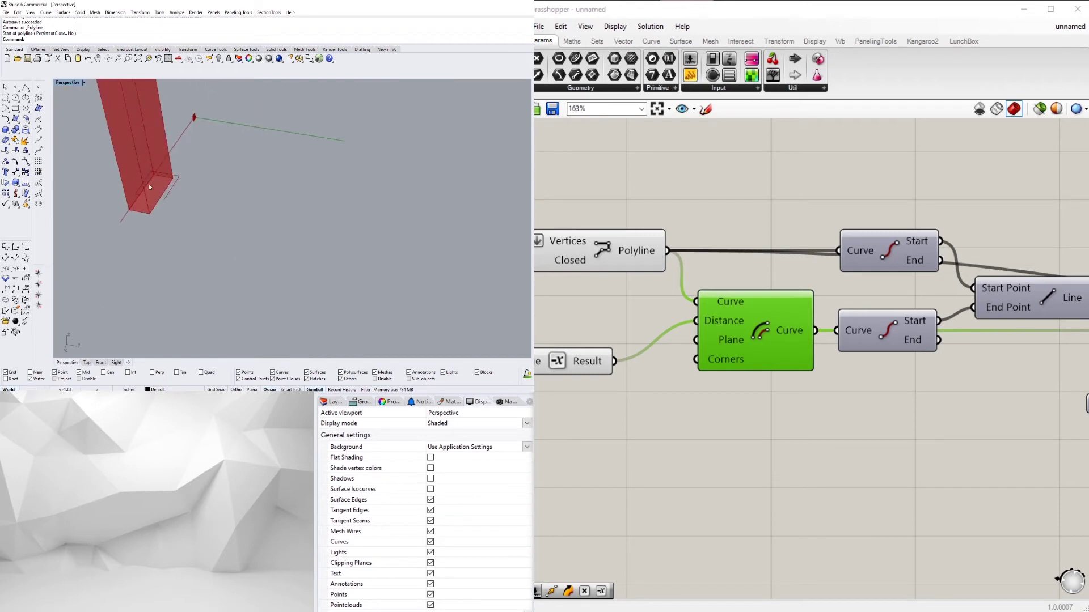
{"action": "right_click_drag", "start_coordinate": [151, 170], "coordinate": [183, 173], "text": "shift"}
{"action": "scroll", "coordinate": [671, 322], "scroll_direction": "down", "scroll_amount": 2}
- Rearrange the final Join Curves and upper End Points components to make room and separate the overlapping wires
{"action": "right_click_drag", "start_coordinate": [1066, 386], "coordinate": [794, 399]}
{"action": "left_click", "coordinate": [930, 328]}
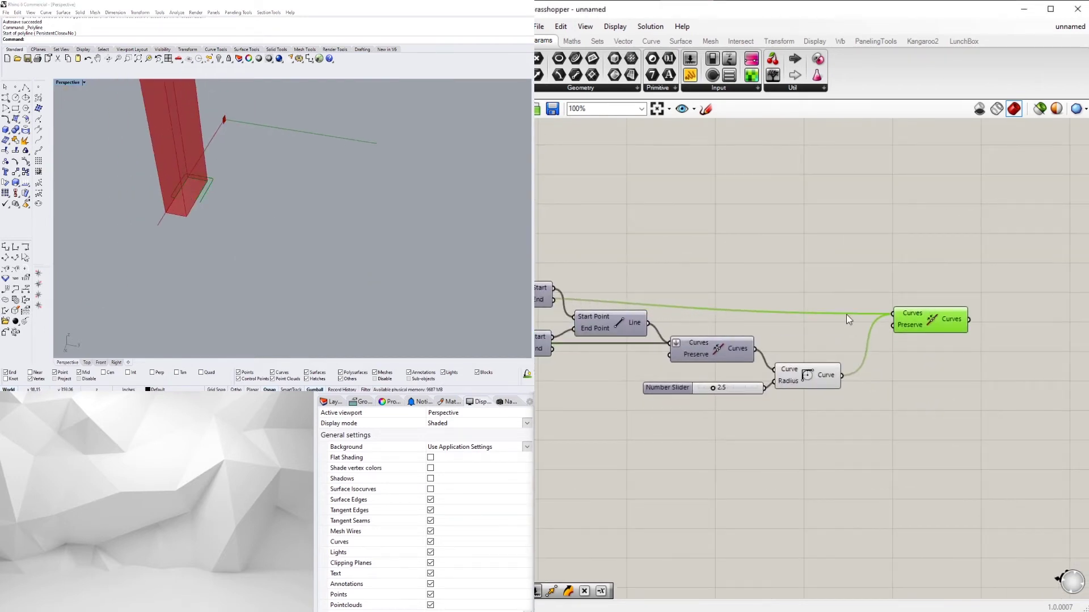
{"action": "right_click_drag", "start_coordinate": [586, 322], "coordinate": [804, 327]}
{"action": "right_click_drag", "start_coordinate": [879, 347], "coordinate": [670, 371]}
{"action": "left_click_drag", "start_coordinate": [927, 352], "coordinate": [935, 326]}
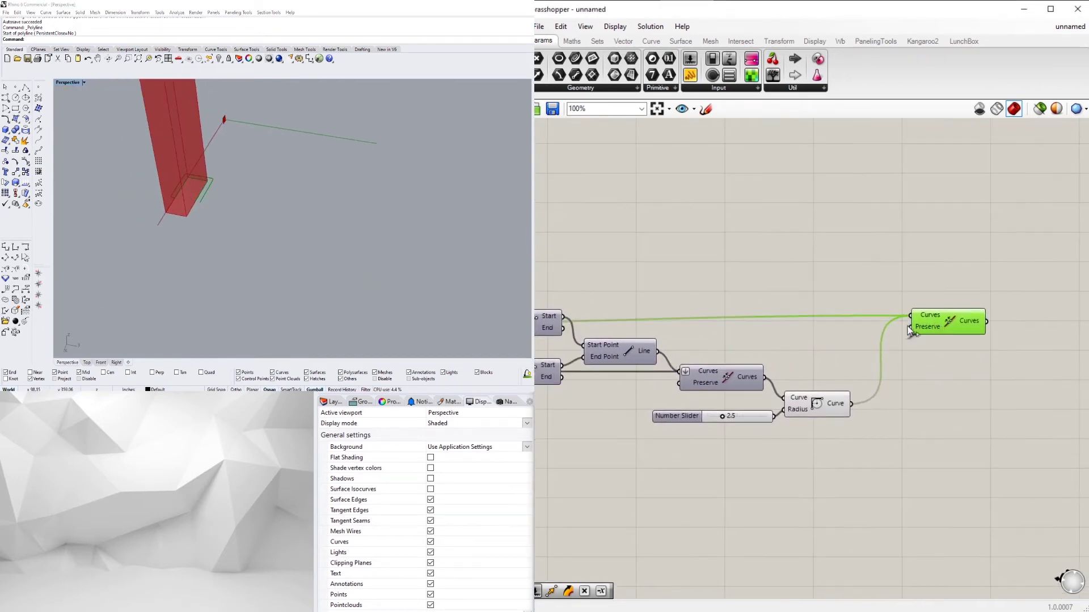
{"action": "right_click_drag", "start_coordinate": [584, 326], "coordinate": [843, 331]}
{"action": "left_click_drag", "start_coordinate": [785, 331], "coordinate": [786, 295]}
{"action": "right_click_drag", "start_coordinate": [959, 313], "coordinate": [752, 328]}
{"action": "scroll", "coordinate": [751, 328], "scroll_direction": "down", "scroll_amount": 1}
{"action": "left_click_drag", "start_coordinate": [963, 352], "coordinate": [952, 365]}
{"action": "left_click_drag", "start_coordinate": [849, 413], "coordinate": [852, 411]}
- Move the existing Line component up and add a second Line between the End outputs of both End Points components
{"action": "scroll", "coordinate": [763, 386], "scroll_direction": "up", "scroll_amount": 1}
{"action": "right_click_drag", "start_coordinate": [751, 389], "coordinate": [946, 398]}
{"action": "left_click", "coordinate": [764, 387]}
{"action": "scroll", "coordinate": [946, 399], "scroll_direction": "up", "scroll_amount": 1}
{"action": "left_click", "coordinate": [920, 356]}
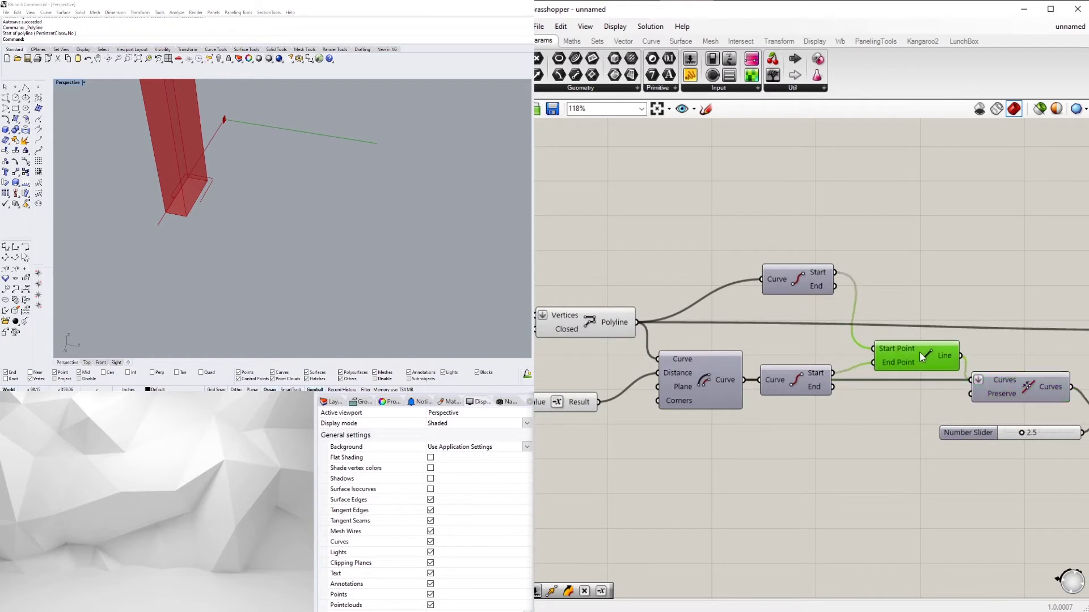
{"action": "left_click", "coordinate": [903, 358]}
{"action": "double_click", "coordinate": [903, 359]}
{"action": "type", "text": "Li"}
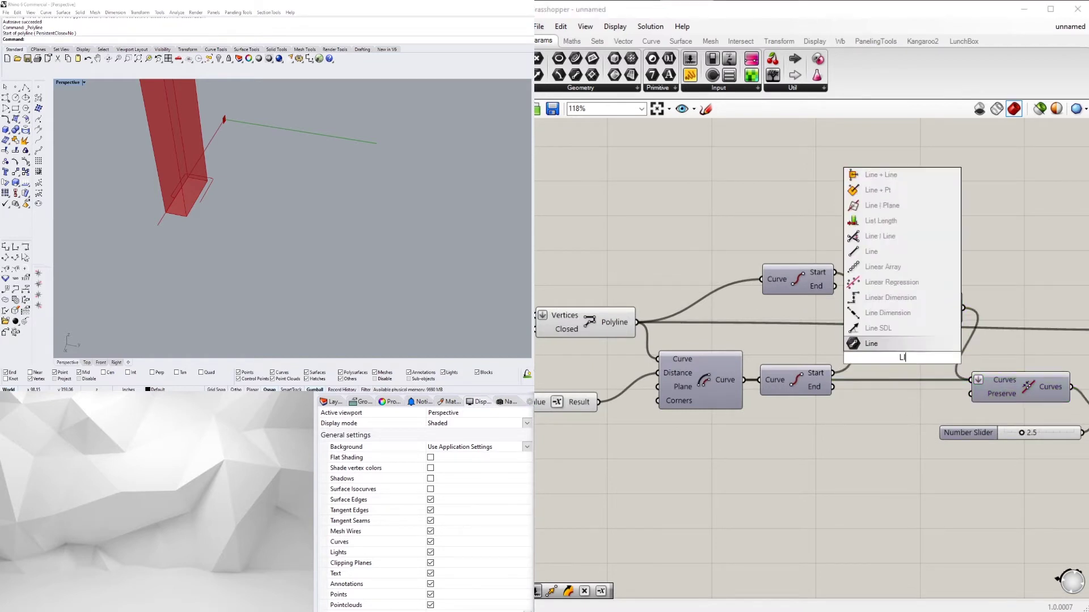
{"action": "left_click", "coordinate": [871, 251]}
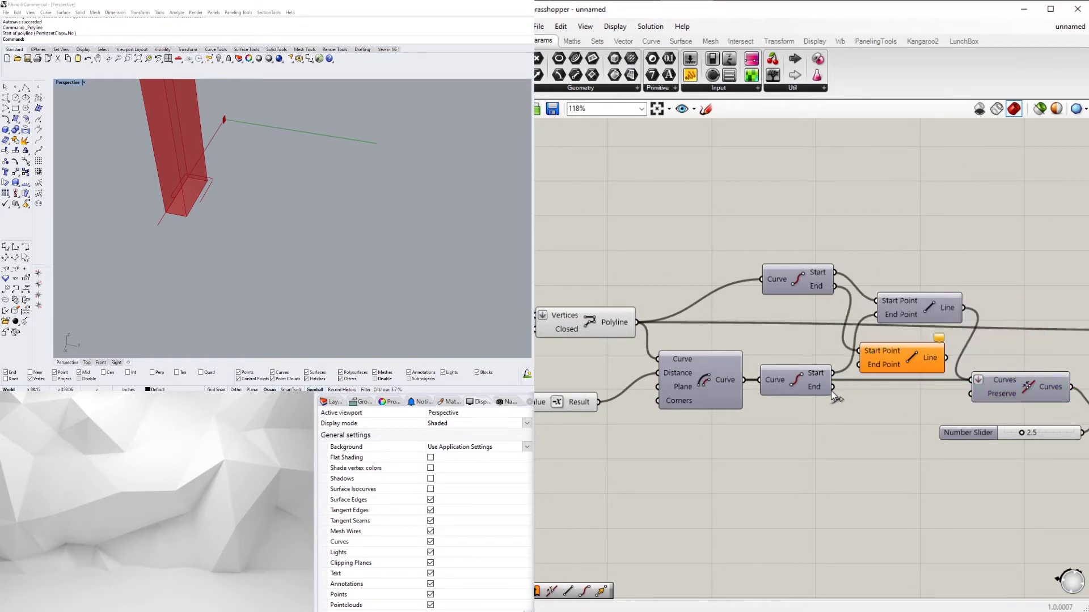
{"action": "left_click_drag", "start_coordinate": [832, 389], "coordinate": [859, 365]}
- Connect the second Line to the first Join Curves component's Curves input as well, and turn off that Line's preview
{"action": "right_click_drag", "start_coordinate": [885, 376], "coordinate": [698, 386]}
{"action": "left_click", "coordinate": [738, 374]}
{"action": "scroll", "coordinate": [782, 385], "scroll_direction": "up", "scroll_amount": 2}
{"action": "scroll", "coordinate": [832, 395], "scroll_direction": "down", "scroll_amount": 2}
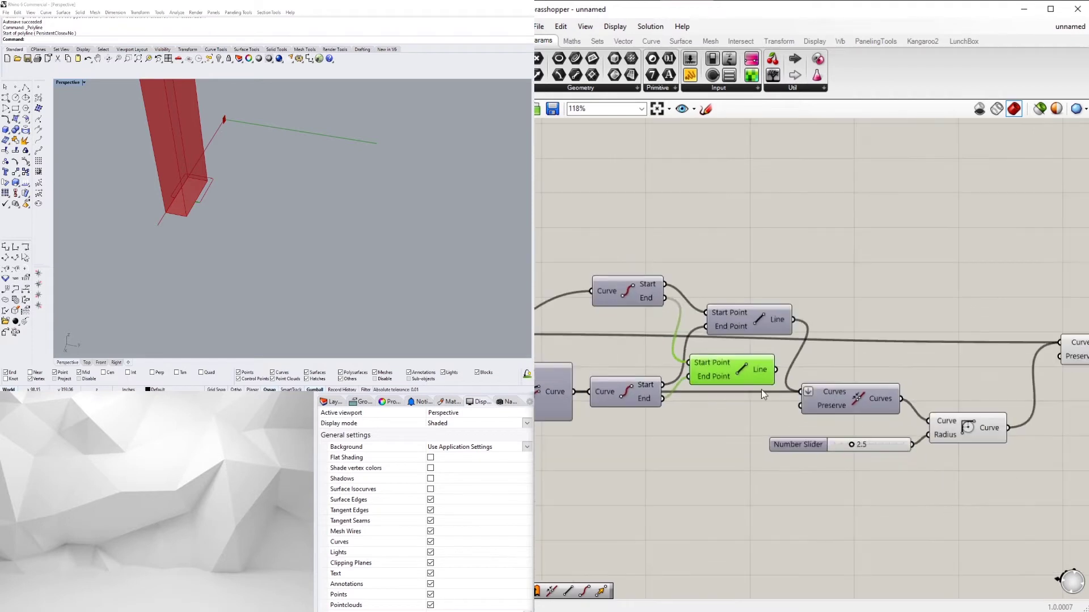
{"action": "left_click", "coordinate": [782, 372]}
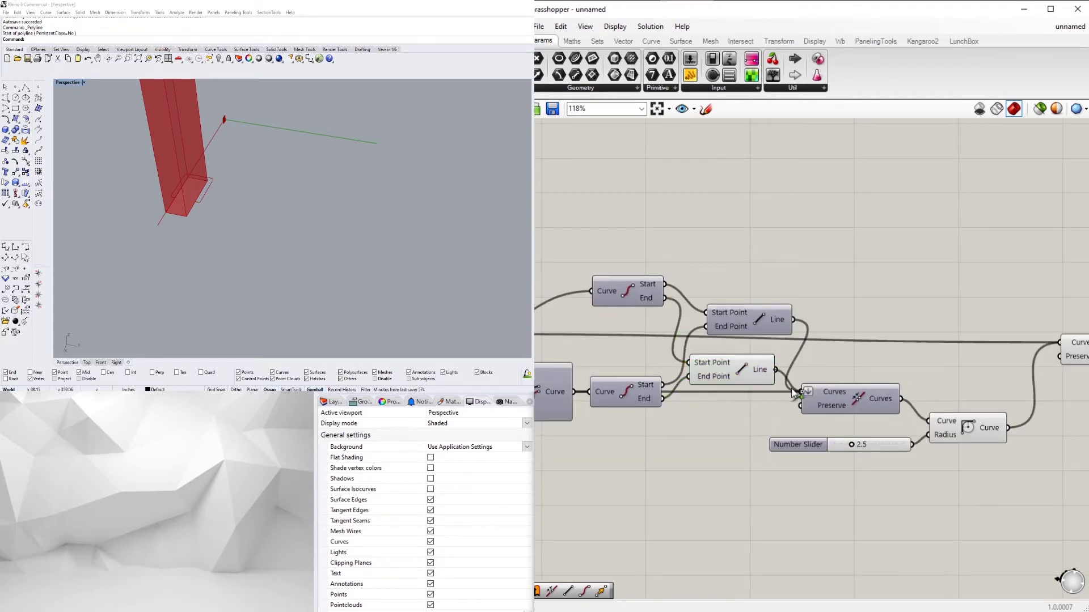
{"action": "right_click", "coordinate": [737, 370]}
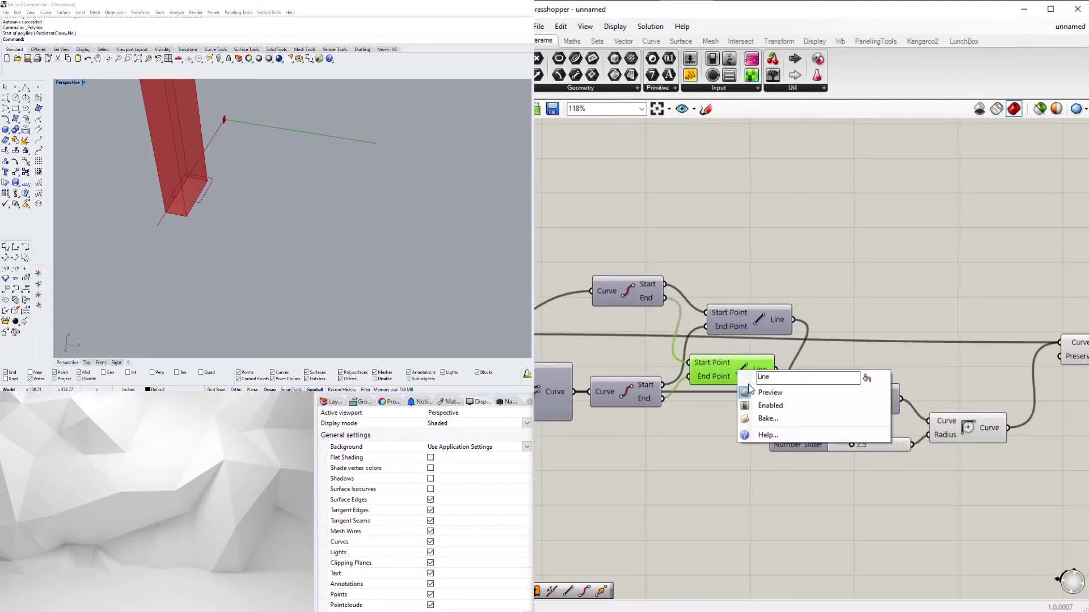
{"action": "left_click", "coordinate": [752, 391]}
- Stack the first Line component neatly above the second Line
{"action": "left_click", "coordinate": [720, 267]}
{"action": "scroll", "coordinate": [737, 298], "scroll_direction": "up", "scroll_amount": 2}
{"action": "left_click_drag", "start_coordinate": [755, 327], "coordinate": [731, 341]}
{"action": "left_click", "coordinate": [766, 265]}
{"action": "scroll", "coordinate": [777, 264], "scroll_direction": "down", "scroll_amount": 4}
{"action": "right_click_drag", "start_coordinate": [1020, 392], "coordinate": [806, 419]}
{"action": "left_click_drag", "start_coordinate": [878, 452], "coordinate": [628, 303]}
{"action": "left_click_drag", "start_coordinate": [616, 379], "coordinate": [658, 380]}
- Shift the first Join Curves, radius slider, Fillet and final Join Curves components together to tidy their spacing from the Lines
{"action": "left_click", "coordinate": [736, 369]}
{"action": "scroll", "coordinate": [736, 370], "scroll_direction": "down", "scroll_amount": 2}
{"action": "right_click_drag", "start_coordinate": [737, 370], "coordinate": [897, 387]}
{"action": "scroll", "coordinate": [897, 386], "scroll_direction": "up", "scroll_amount": 3}
{"action": "left_click_drag", "start_coordinate": [1062, 478], "coordinate": [742, 313]}
{"action": "left_click_drag", "start_coordinate": [805, 401], "coordinate": [783, 401]}
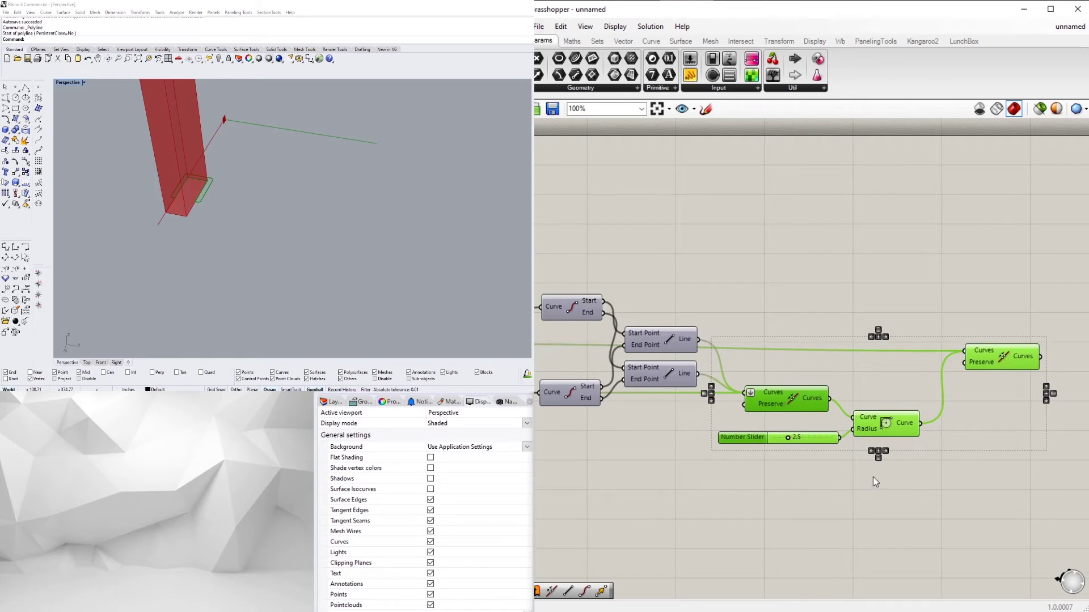
{"action": "scroll", "coordinate": [873, 478], "scroll_direction": "down", "scroll_amount": 3}
{"action": "left_click_drag", "start_coordinate": [979, 497], "coordinate": [793, 374]}
{"action": "scroll", "coordinate": [752, 400], "scroll_direction": "up", "scroll_amount": 4}
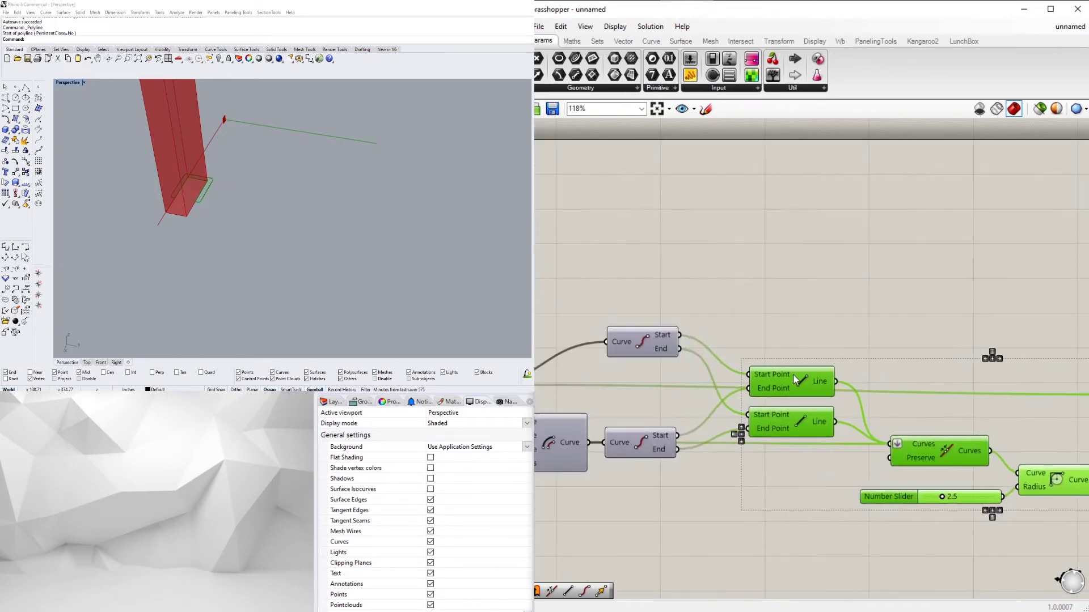
- Move the upper End Points component down so it sits directly above the other End Points component
{"action": "left_click", "coordinate": [697, 322]}
{"action": "left_click_drag", "start_coordinate": [641, 402], "coordinate": [643, 409]}
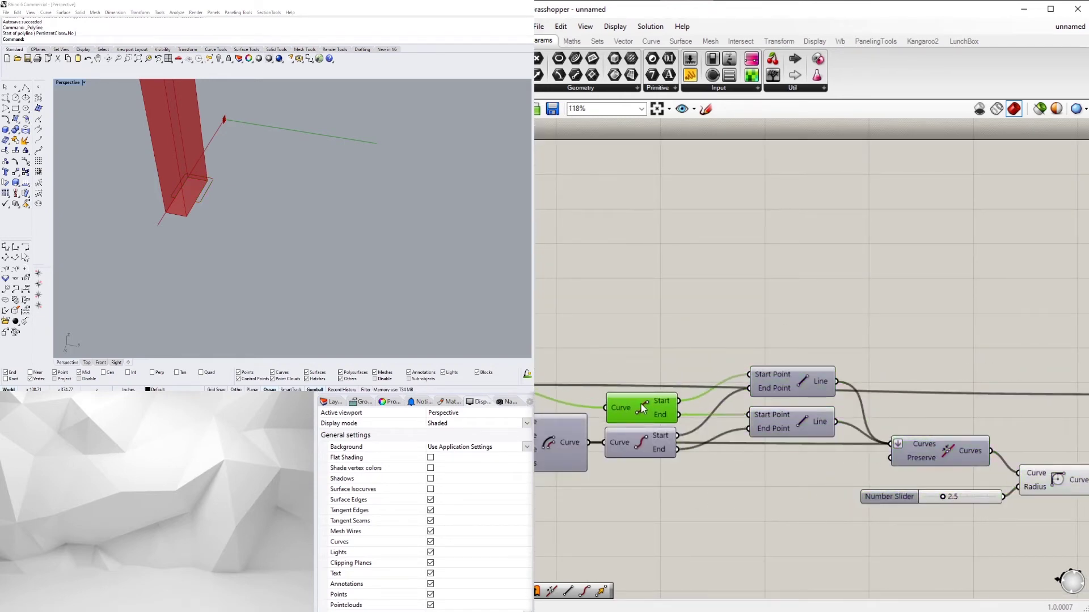
{"action": "left_click", "coordinate": [652, 347]}
{"action": "scroll", "coordinate": [651, 347], "scroll_direction": "down", "scroll_amount": 3}
{"action": "right_click_drag", "start_coordinate": [652, 347], "coordinate": [895, 391]}
{"action": "scroll", "coordinate": [895, 408], "scroll_direction": "up", "scroll_amount": 5}
{"action": "right_click_drag", "start_coordinate": [895, 429], "coordinate": [792, 398]}
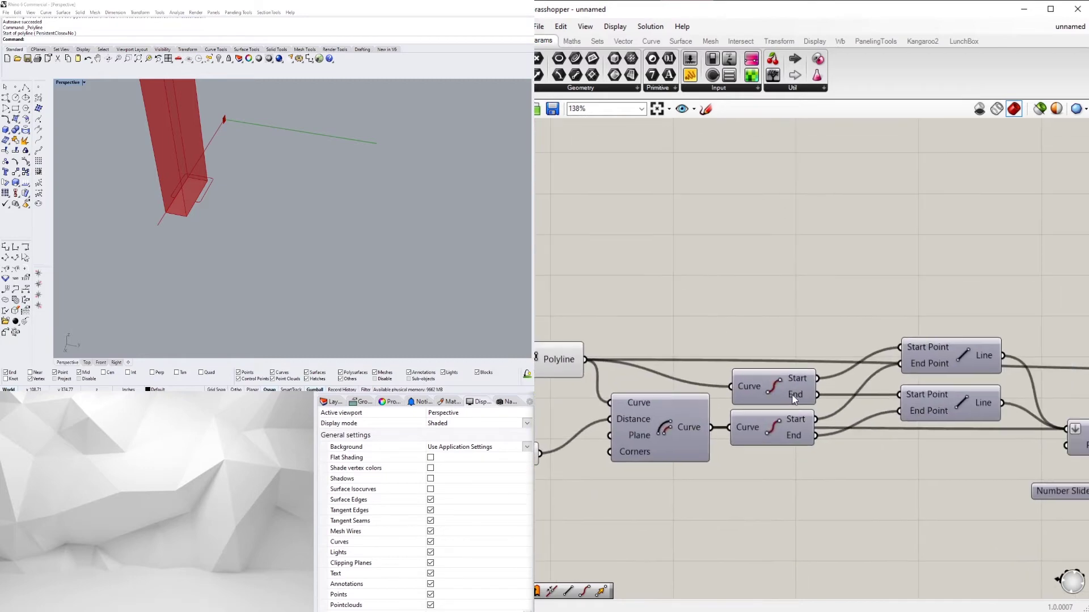
- Undo the accidental change, then move the SURROUNDS slider and Negative component together toward the Offset Curve component
{"action": "scroll", "coordinate": [731, 419], "scroll_direction": "down", "scroll_amount": 5}
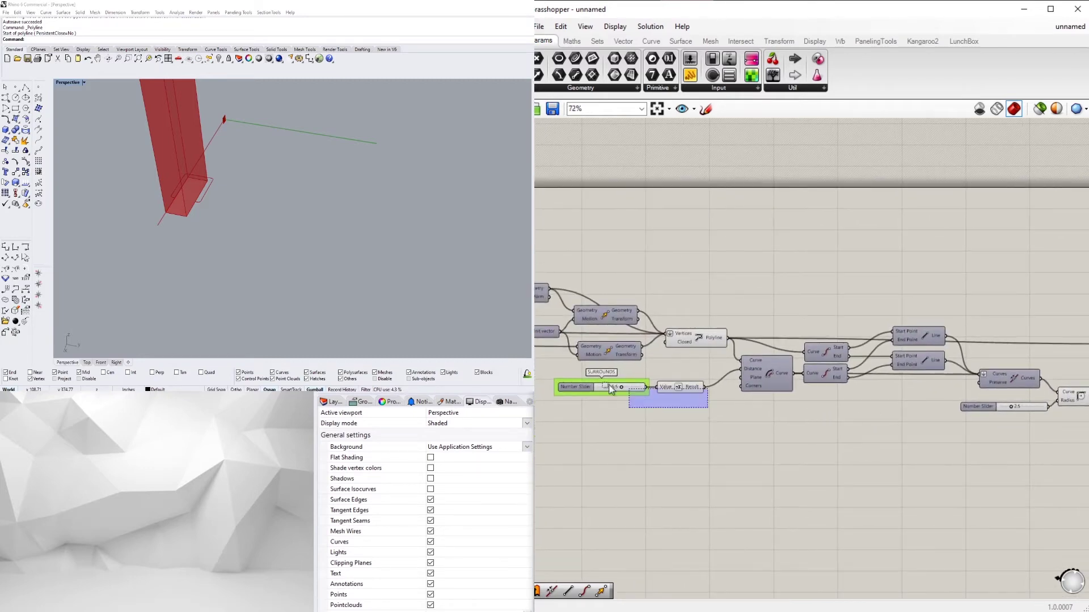
{"action": "scroll", "coordinate": [611, 390], "scroll_direction": "up", "scroll_amount": 4}
{"action": "scroll", "coordinate": [723, 439], "scroll_direction": "down", "scroll_amount": 2}
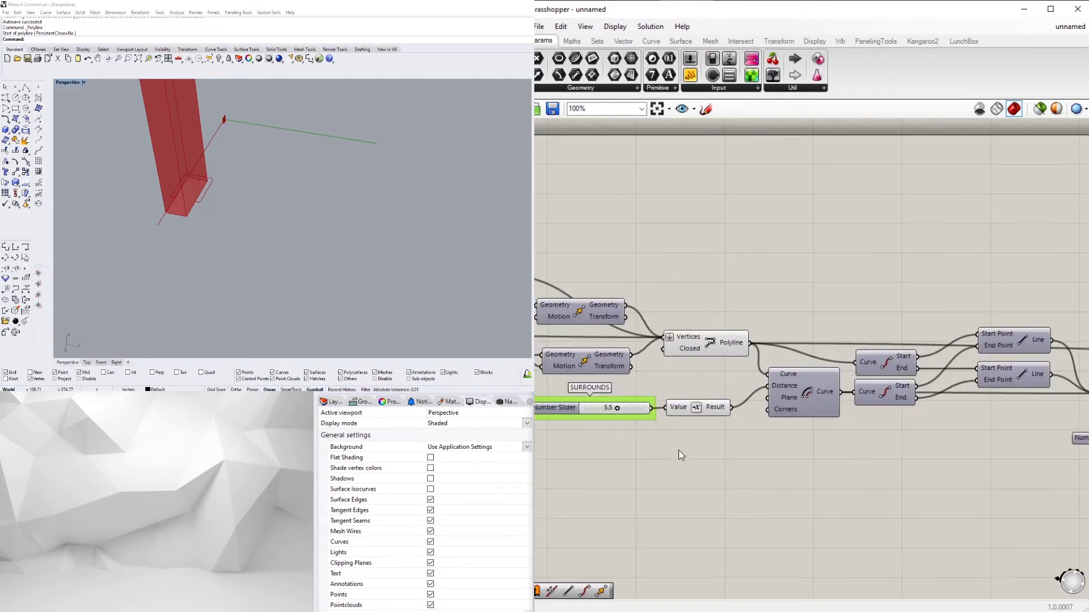
{"action": "key", "text": "ctrl+z"}
{"action": "right_click_drag", "start_coordinate": [699, 438], "coordinate": [793, 421]}
{"action": "left_click_drag", "start_coordinate": [797, 448], "coordinate": [624, 383]}
{"action": "scroll", "coordinate": [742, 395], "scroll_direction": "up", "scroll_amount": 4}
{"action": "left_click_drag", "start_coordinate": [799, 395], "coordinate": [845, 385]}
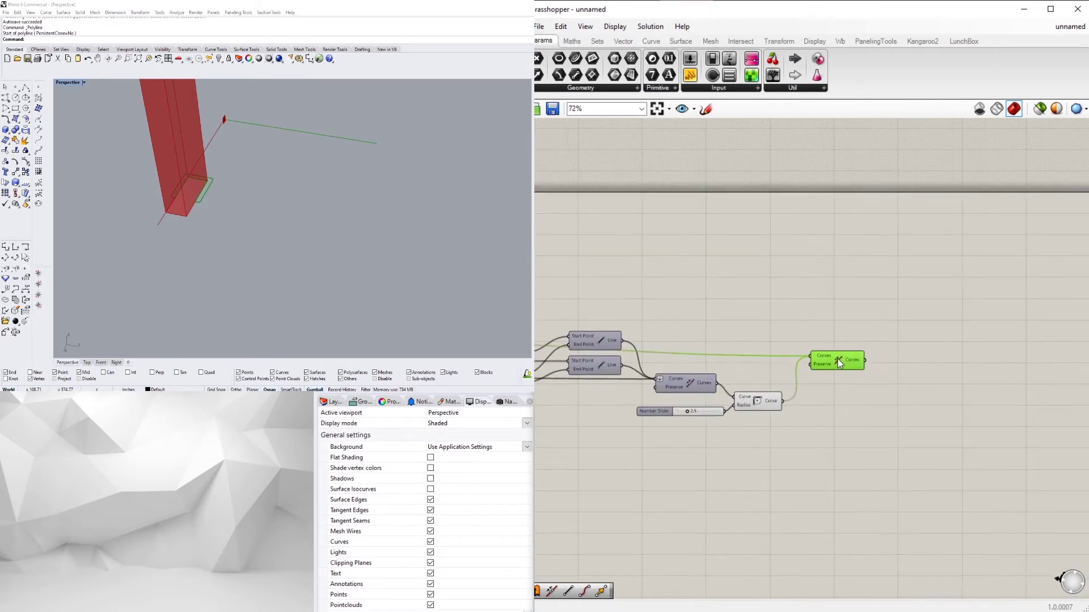
- Turn off the preview of the Fillet component
{"action": "scroll", "coordinate": [736, 391], "scroll_direction": "up", "scroll_amount": 3}
{"action": "left_click", "coordinate": [771, 413]}
{"action": "left_click", "coordinate": [866, 392]}
{"action": "right_click", "coordinate": [781, 412]}
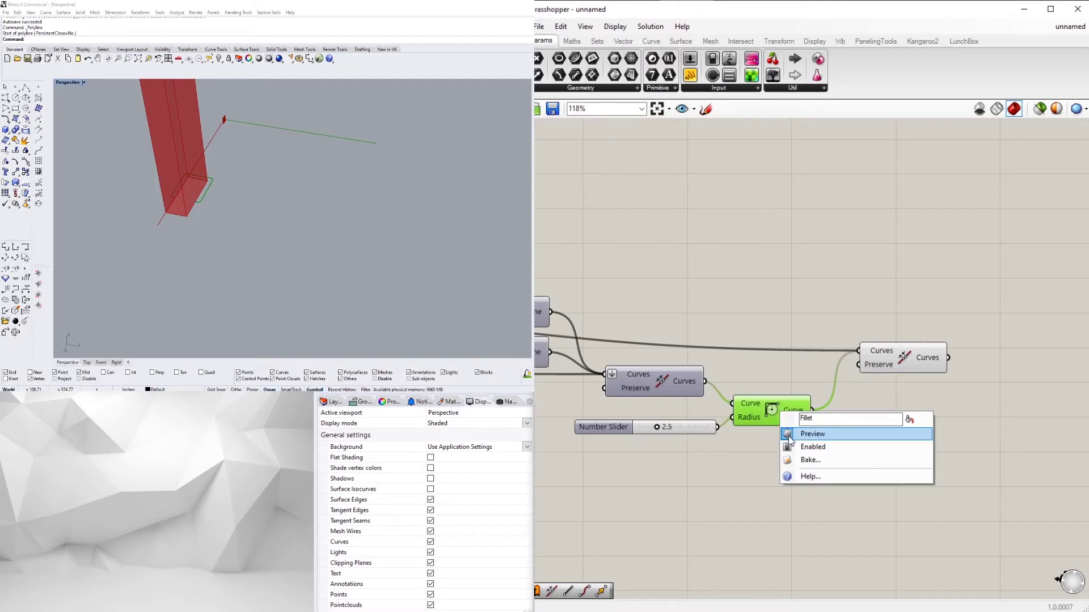
{"action": "left_click", "coordinate": [800, 435]}
- Zoom in on the surround profile in the viewport and raise the Fillet radius slider to 5.3
{"action": "scroll", "coordinate": [651, 420], "scroll_direction": "up", "scroll_amount": 1}
{"action": "scroll", "coordinate": [650, 420], "scroll_direction": "up", "scroll_amount": 2}
{"action": "right_click_drag", "start_coordinate": [210, 199], "coordinate": [325, 222]}
{"action": "scroll", "coordinate": [281, 264], "scroll_direction": "up", "scroll_amount": 8}
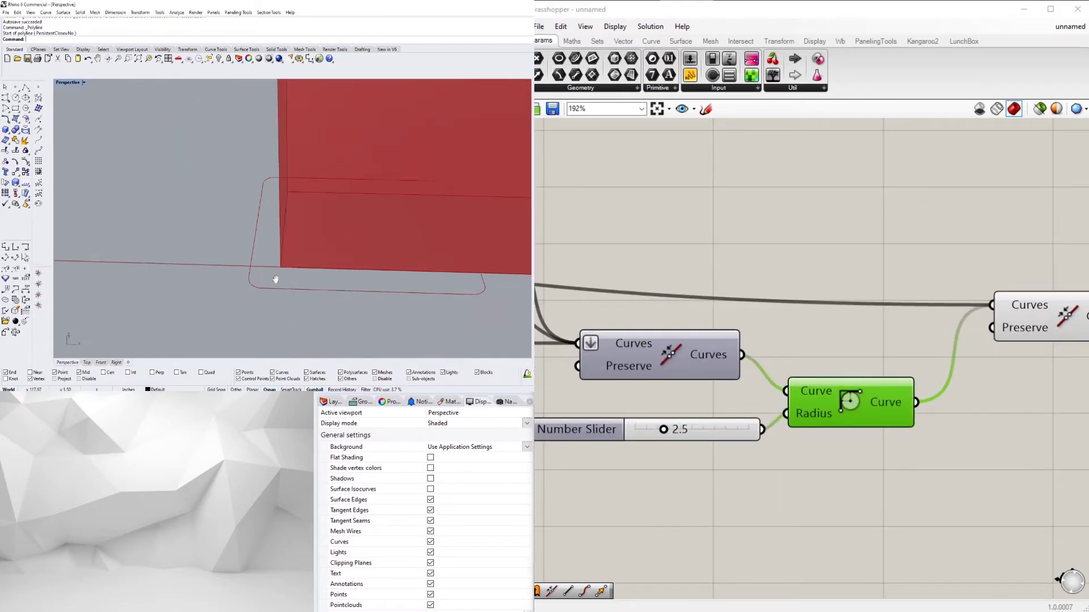
{"action": "right_click_drag", "start_coordinate": [274, 280], "coordinate": [202, 262], "text": "shift"}
{"action": "left_click_drag", "start_coordinate": [664, 430], "coordinate": [665, 430]}
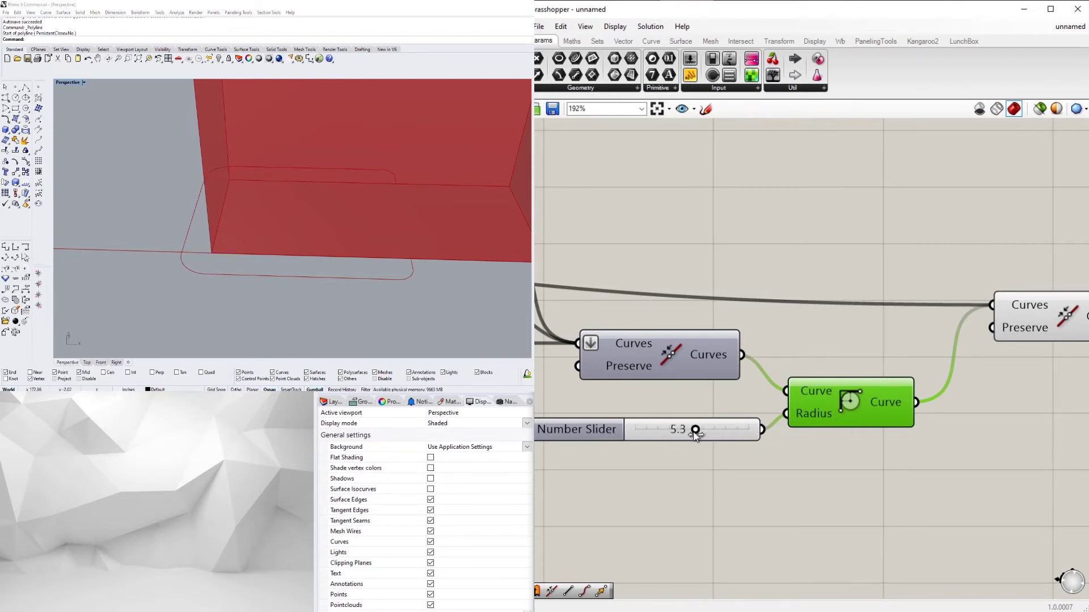
- Add a Sweep1 component and connect the final Join Curves output to its Sections input
{"action": "scroll", "coordinate": [695, 434], "scroll_direction": "down", "scroll_amount": 5}
{"action": "double_click", "coordinate": [809, 352]}
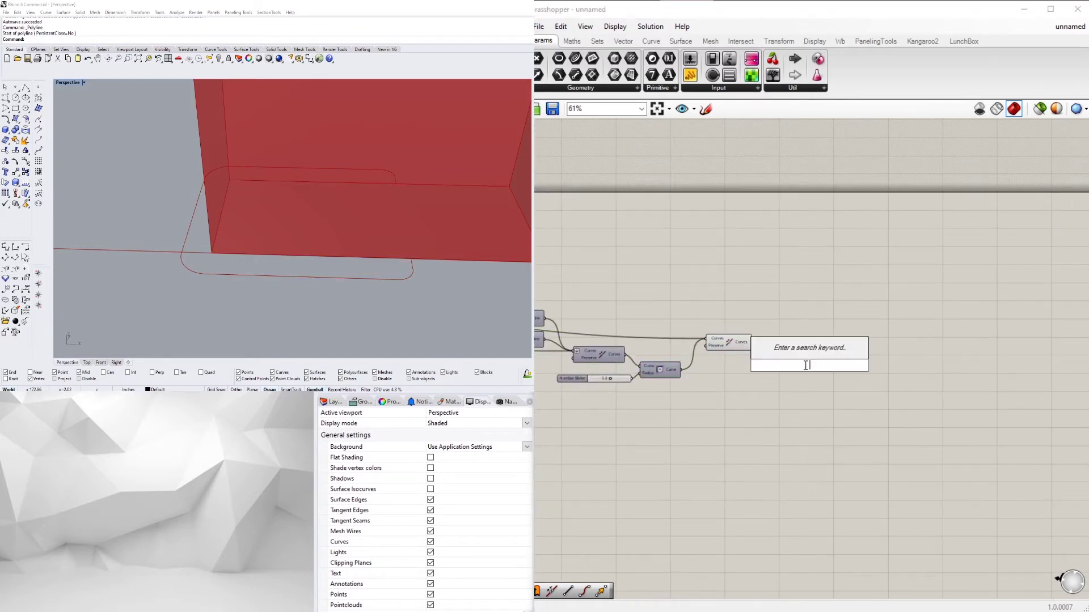
{"action": "type", "text": "sweep"}
{"action": "key", "text": "Return"}
{"action": "left_click", "coordinate": [728, 343]}
{"action": "scroll", "coordinate": [726, 354], "scroll_direction": "up", "scroll_amount": 3}
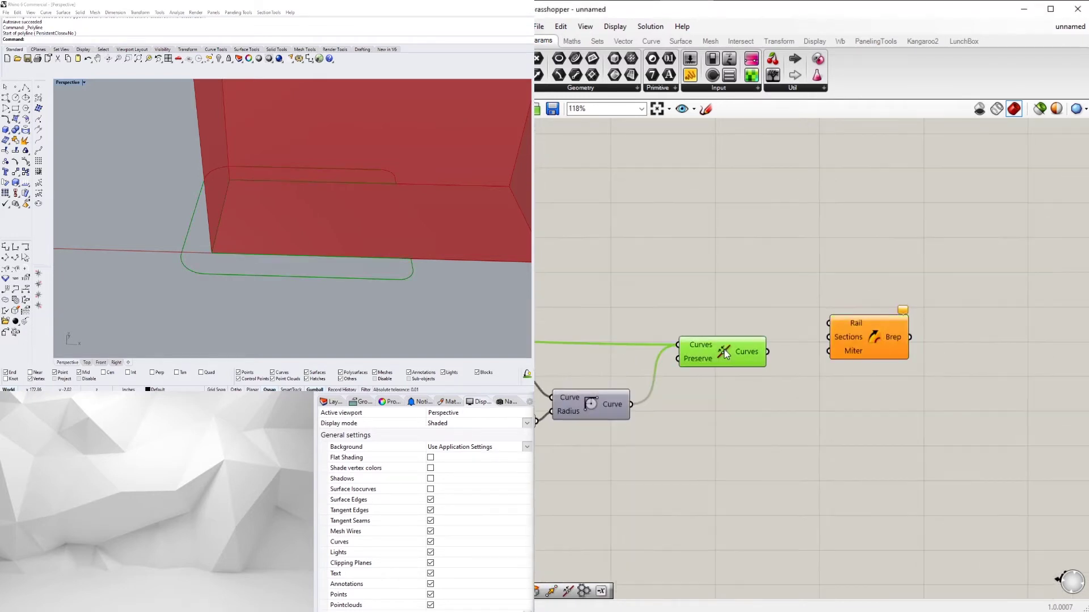
{"action": "left_click_drag", "start_coordinate": [855, 347], "coordinate": [848, 333]}
{"action": "left_click", "coordinate": [848, 370]}
- Try to connect the arch outline's Join Curves output to the Rail input of the Sweep1 component
{"action": "scroll", "coordinate": [848, 371], "scroll_direction": "down", "scroll_amount": 4}
{"action": "right_click_drag", "start_coordinate": [545, 399], "coordinate": [906, 399]}
{"action": "scroll", "coordinate": [760, 367], "scroll_direction": "up", "scroll_amount": 3}
{"action": "scroll", "coordinate": [761, 367], "scroll_direction": "down", "scroll_amount": 4}
{"action": "right_click_drag", "start_coordinate": [667, 373], "coordinate": [824, 380]}
{"action": "scroll", "coordinate": [713, 323], "scroll_direction": "up", "scroll_amount": 4}
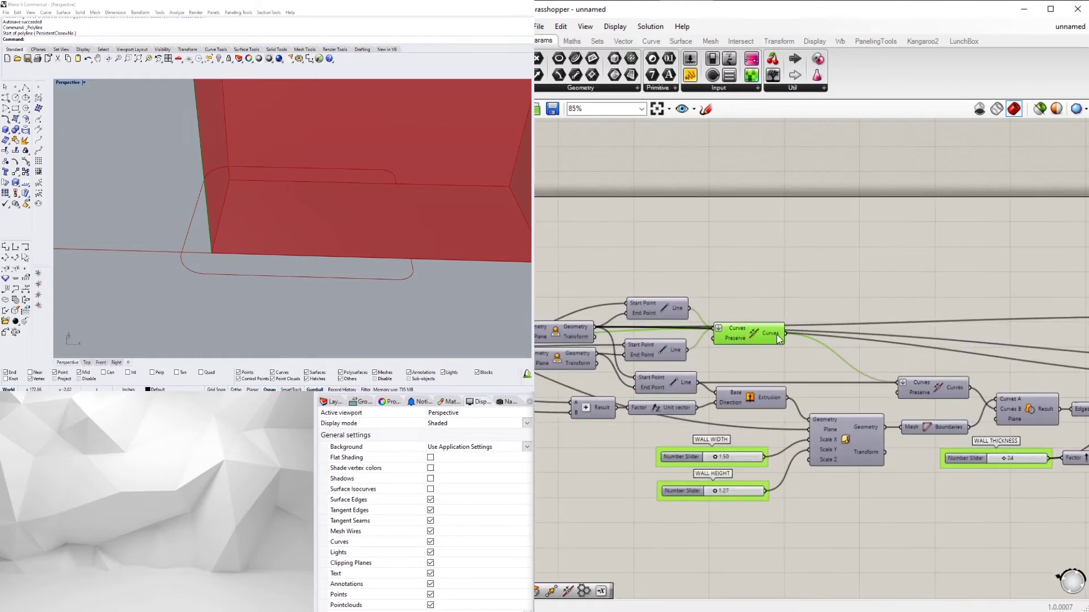
{"action": "scroll", "coordinate": [766, 330], "scroll_direction": "down", "scroll_amount": 7}
{"action": "left_click_drag", "start_coordinate": [785, 334], "coordinate": [984, 331]}
{"action": "scroll", "coordinate": [896, 330], "scroll_direction": "up", "scroll_amount": 5}
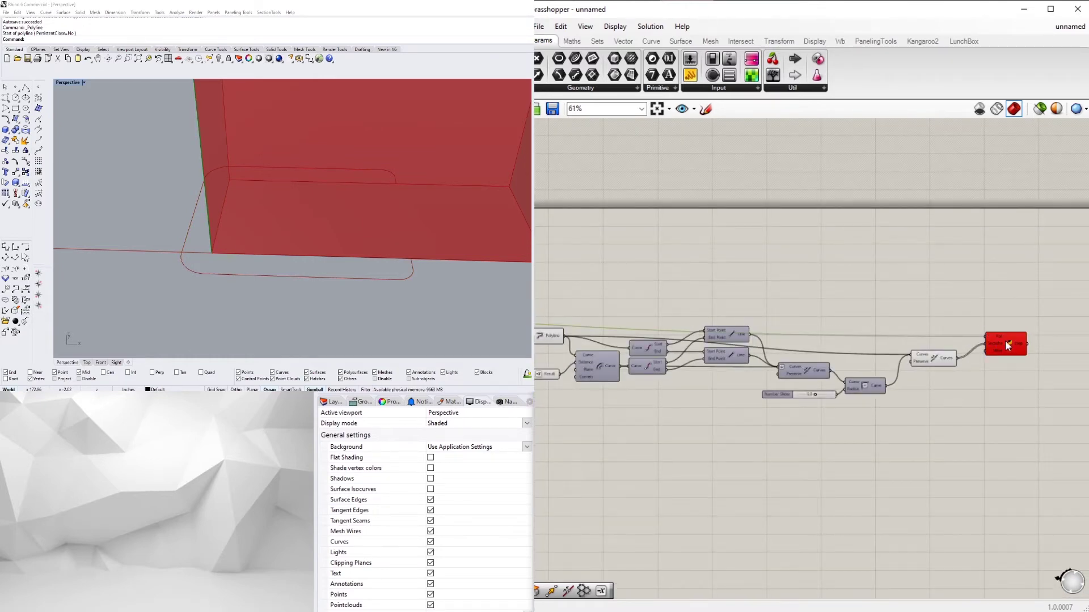
- Examine the final surround profile and the joined arch curve in the viewport as sweep inputs
{"action": "scroll", "coordinate": [1005, 340], "scroll_direction": "up", "scroll_amount": 3}
{"action": "left_click", "coordinate": [870, 376]}
{"action": "scroll", "coordinate": [833, 372], "scroll_direction": "down", "scroll_amount": 4}
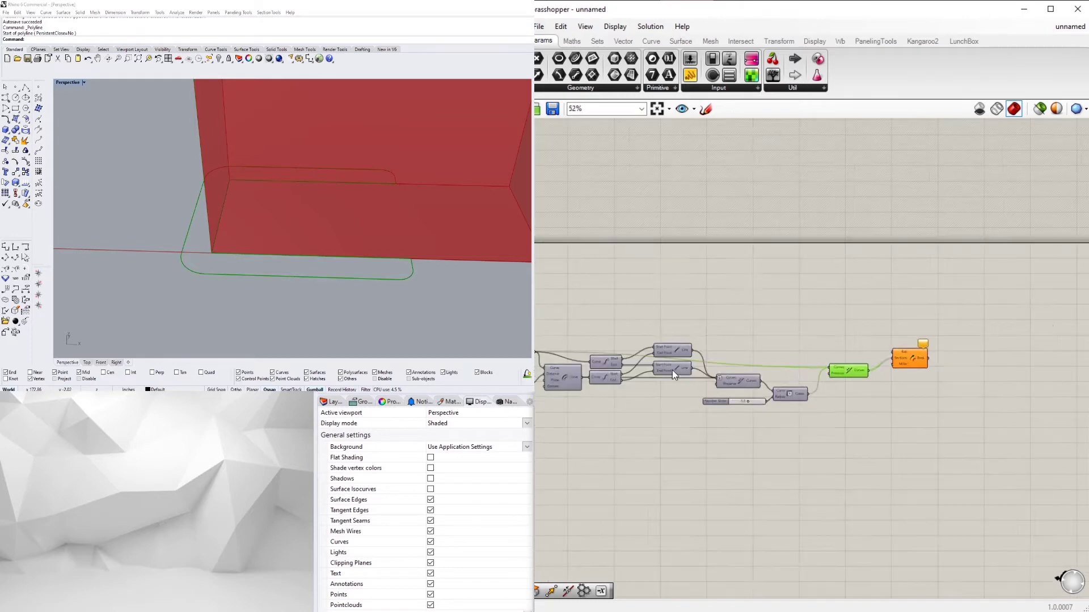
{"action": "scroll", "coordinate": [627, 355], "scroll_direction": "up", "scroll_amount": 4}
{"action": "left_click", "coordinate": [740, 323]}
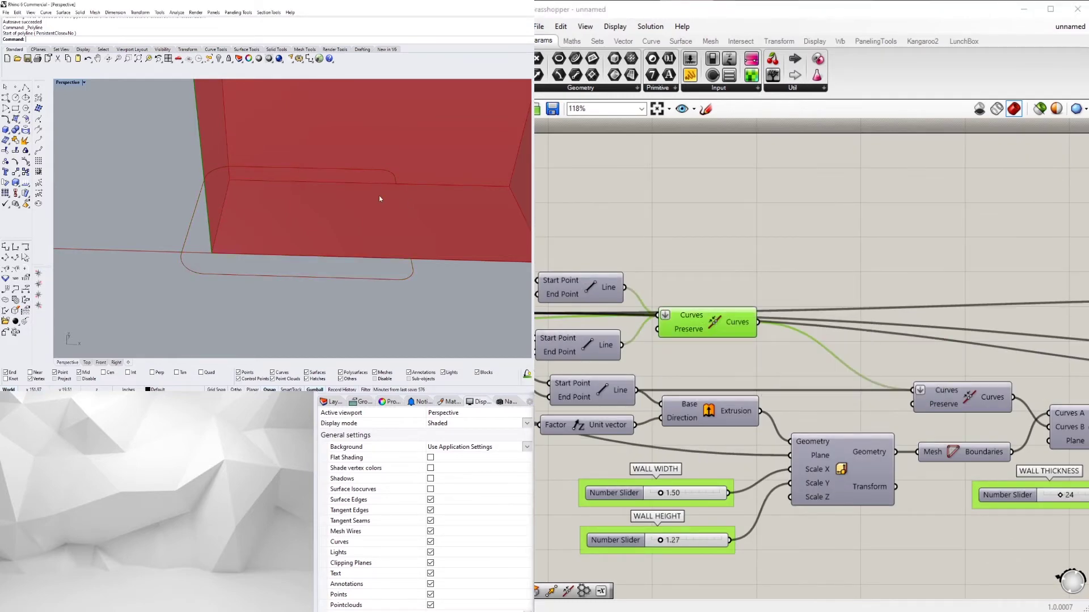
{"action": "scroll", "coordinate": [379, 195], "scroll_direction": "down", "scroll_amount": 5}
{"action": "scroll", "coordinate": [364, 193], "scroll_direction": "up", "scroll_amount": 5}
{"action": "left_click", "coordinate": [783, 297]}
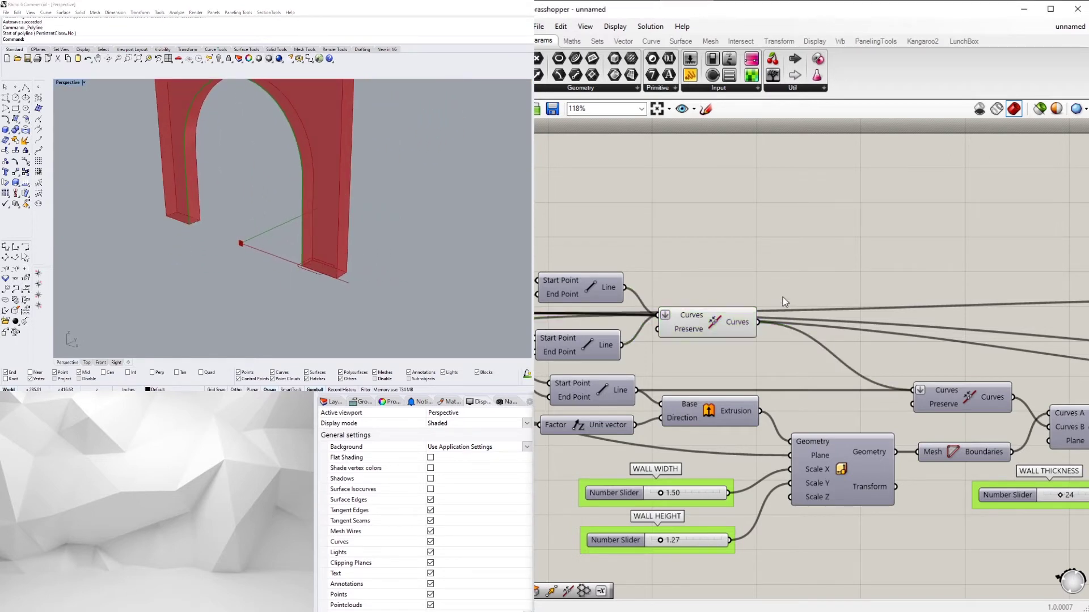
- Add another Sweep1 component beside the arch outline's Join Curves and connect the joined arch curve to its Rail input
{"action": "double_click", "coordinate": [916, 260]}
{"action": "type", "text": "sweep"}
{"action": "left_click", "coordinate": [901, 242]}
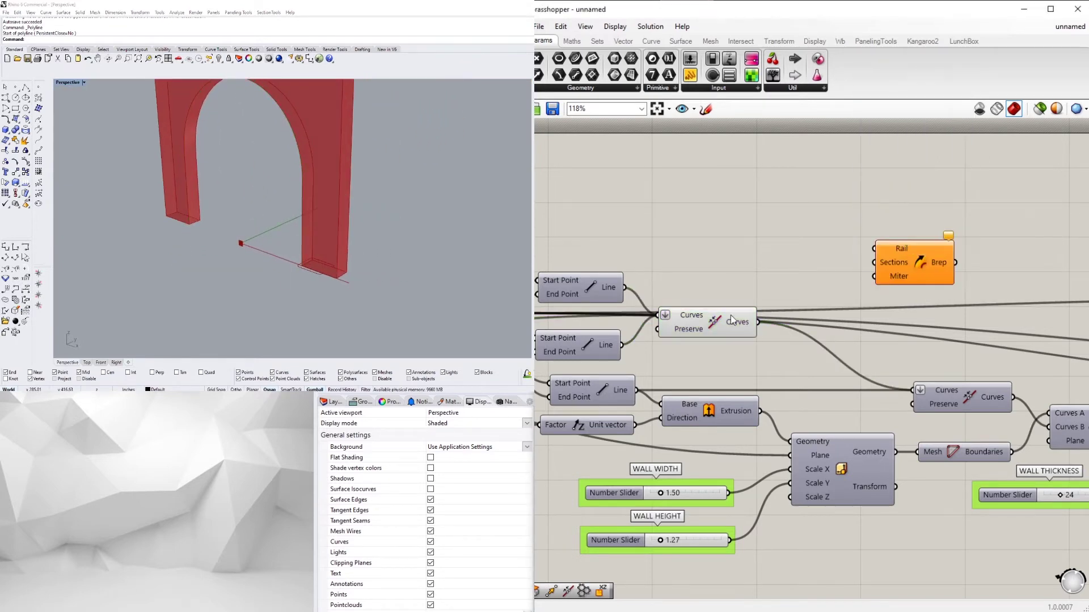
{"action": "left_click", "coordinate": [751, 334]}
{"action": "left_click_drag", "start_coordinate": [872, 249], "coordinate": [875, 249]}
{"action": "left_click", "coordinate": [926, 264]}
{"action": "scroll", "coordinate": [938, 274], "scroll_direction": "down", "scroll_amount": 3}
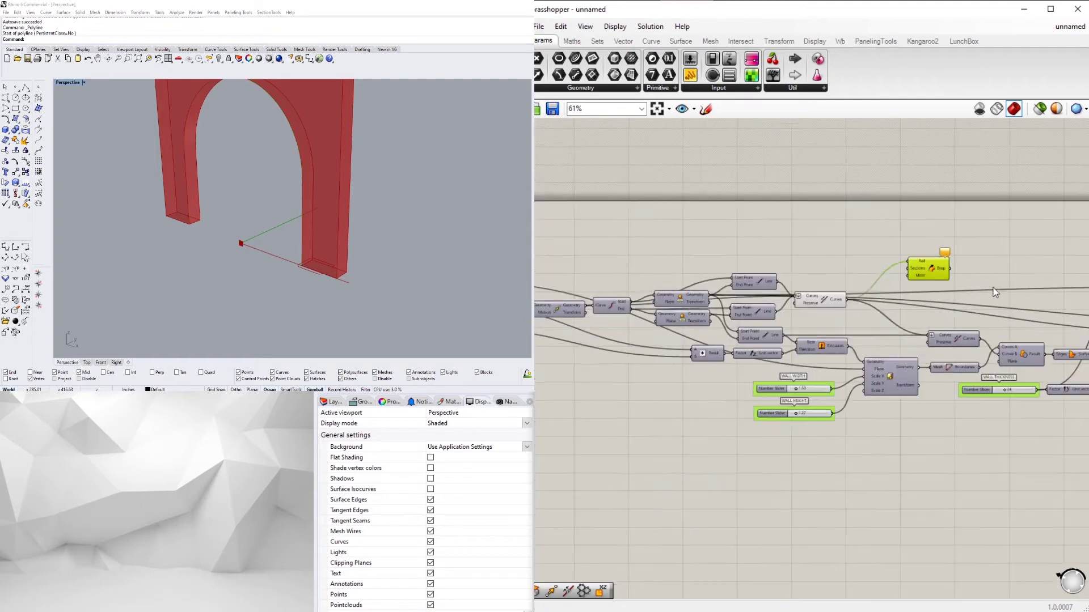
- Move the rail-connected Sweep component near the section curves and flatten the Curves input of the section's Join Curves
{"action": "right_click_drag", "start_coordinate": [994, 291], "coordinate": [621, 315]}
{"action": "left_click_drag", "start_coordinate": [567, 289], "coordinate": [998, 261]}
{"action": "right_click_drag", "start_coordinate": [988, 287], "coordinate": [592, 254]}
{"action": "left_click_drag", "start_coordinate": [617, 224], "coordinate": [980, 259]}
{"action": "right_click_drag", "start_coordinate": [1015, 301], "coordinate": [763, 272]}
{"action": "scroll", "coordinate": [763, 272], "scroll_direction": "up", "scroll_amount": 4}
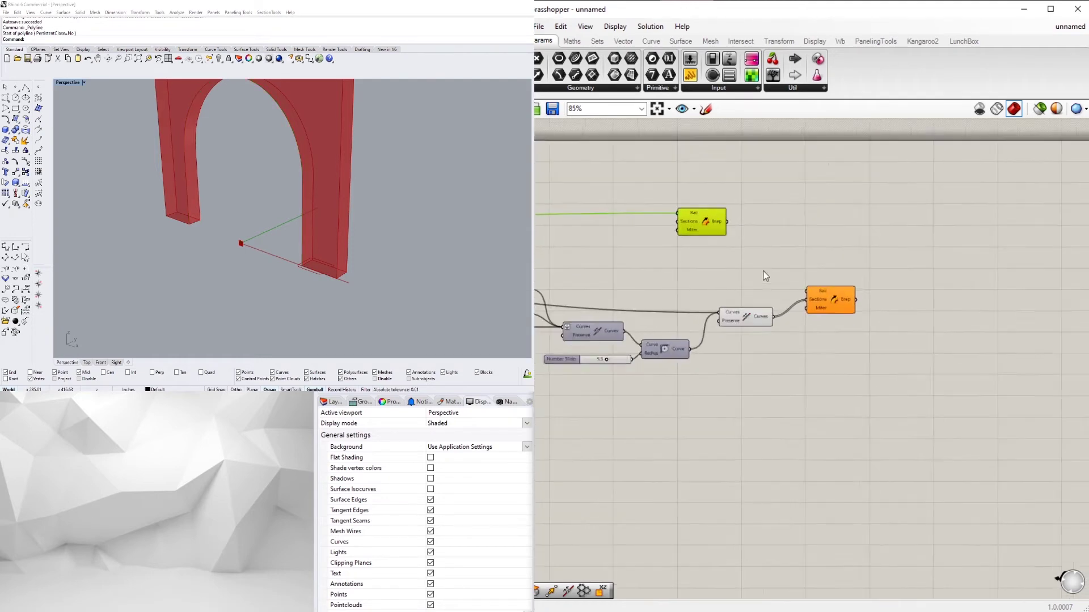
{"action": "right_click", "coordinate": [718, 340]}
{"action": "left_click", "coordinate": [750, 432]}
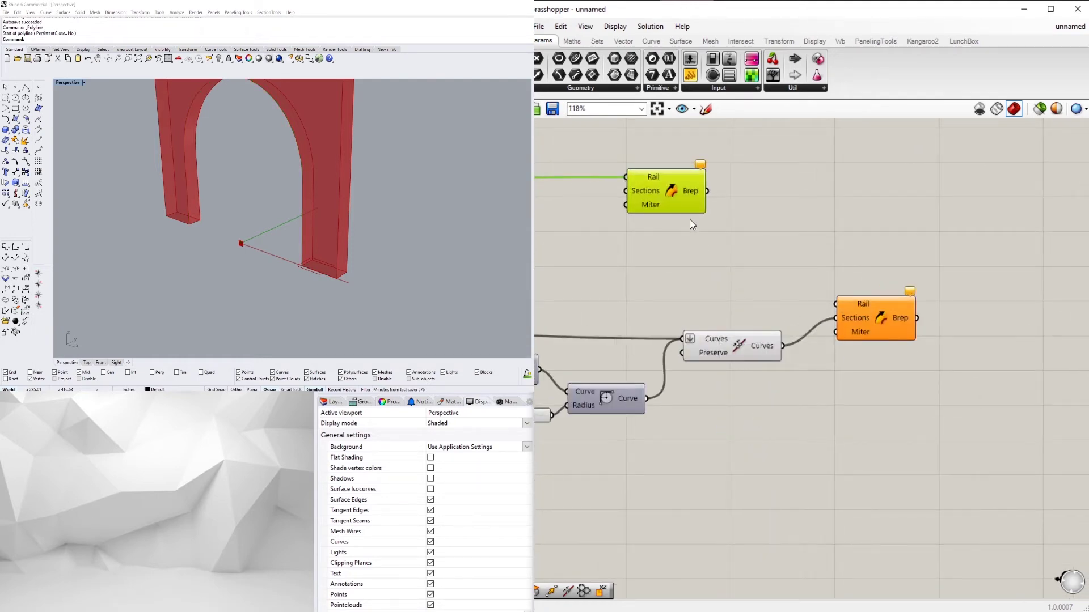
- Delete the spare Sweep component and connect the joined section curves to the Sections input of the rail-connected Sweep
{"action": "left_click_drag", "start_coordinate": [675, 170], "coordinate": [918, 240]}
{"action": "left_click", "coordinate": [884, 298]}
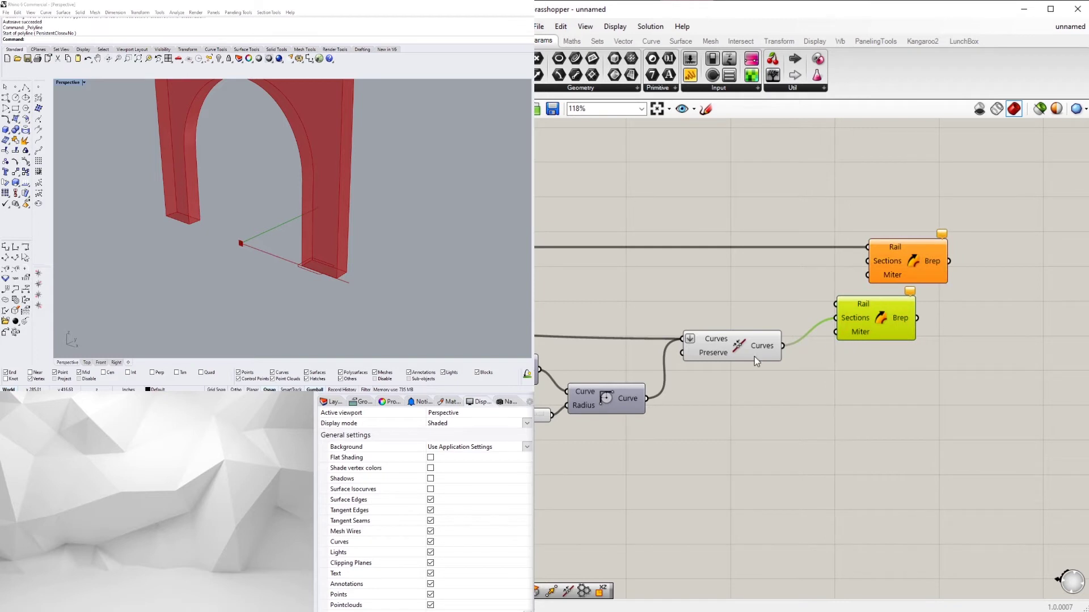
{"action": "key", "text": "Delete"}
{"action": "left_click_drag", "start_coordinate": [783, 346], "coordinate": [839, 327]}
{"action": "left_click", "coordinate": [921, 377]}
- Group the section fillet's radius slider and name the group FILLET SURROUNDS
{"action": "scroll", "coordinate": [885, 378], "scroll_direction": "down", "scroll_amount": 5}
{"action": "right_click_drag", "start_coordinate": [689, 399], "coordinate": [828, 366]}
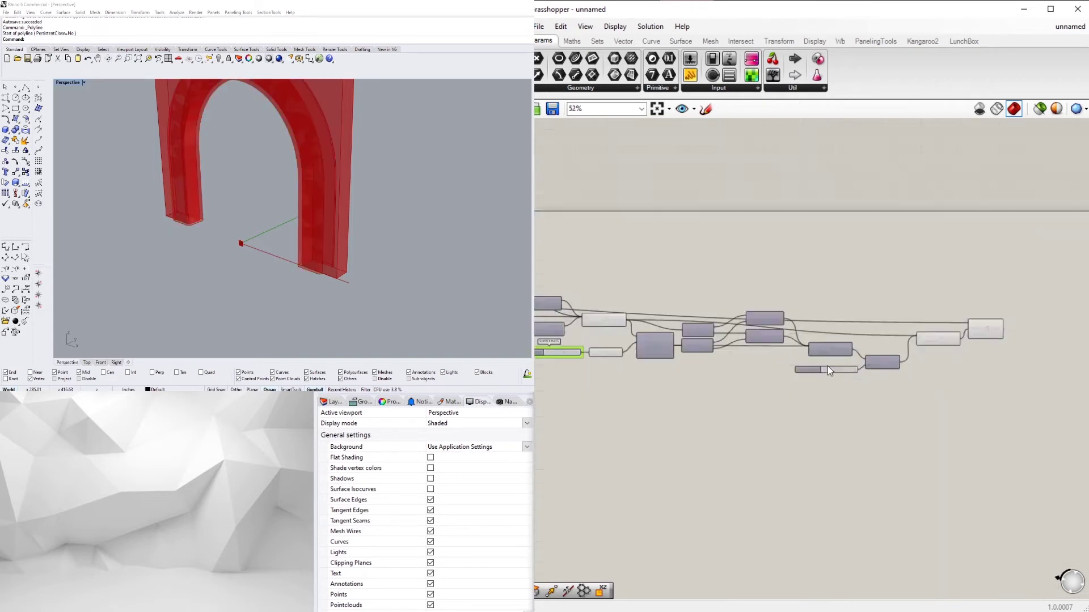
{"action": "scroll", "coordinate": [822, 366], "scroll_direction": "up", "scroll_amount": 5}
{"action": "left_click", "coordinate": [800, 376]}
{"action": "key", "text": "ctrl+g"}
{"action": "scroll", "coordinate": [799, 374], "scroll_direction": "up", "scroll_amount": 4}
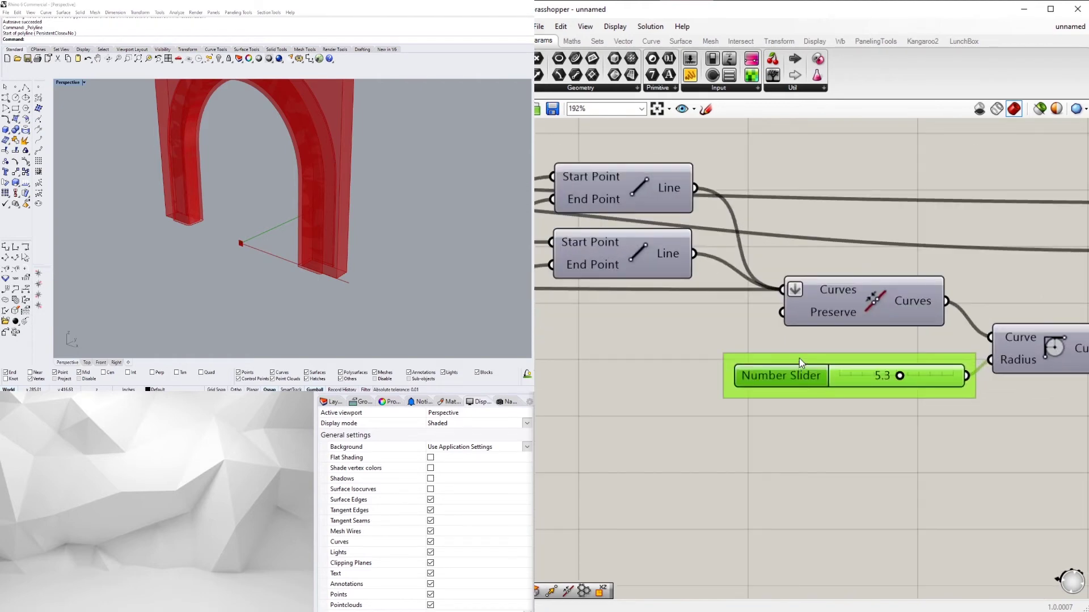
{"action": "right_click", "coordinate": [800, 359]}
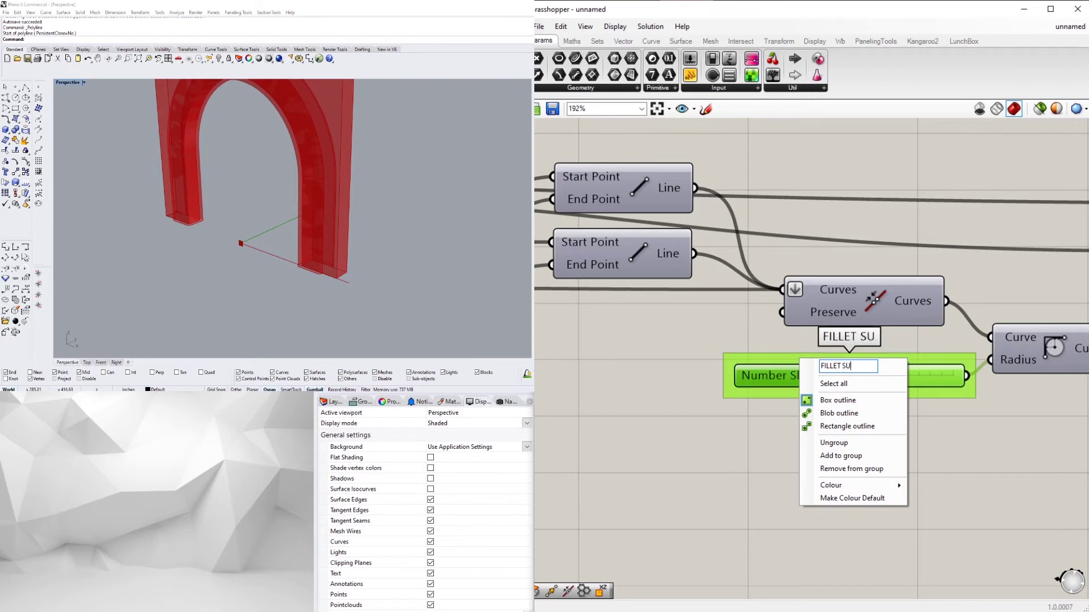
{"action": "key", "text": "Return"}
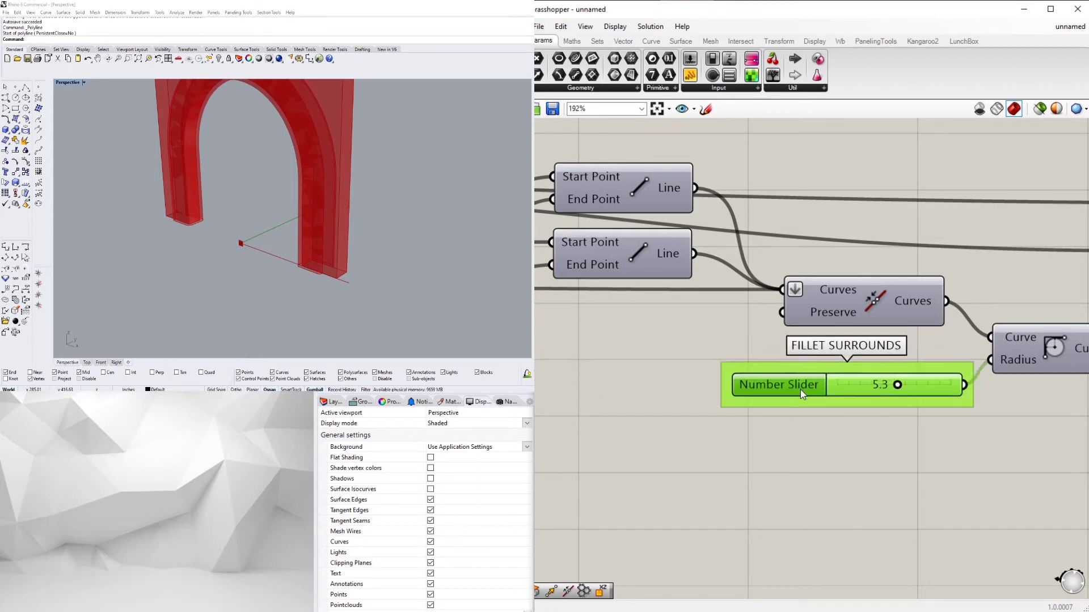
- Group the number slider below the ARCH SIZE group and name the new group HEIGHT 2
{"action": "scroll", "coordinate": [834, 443], "scroll_direction": "down", "scroll_amount": 9}
{"action": "right_click_drag", "start_coordinate": [565, 356], "coordinate": [814, 350]}
{"action": "scroll", "coordinate": [815, 349], "scroll_direction": "up", "scroll_amount": 4}
{"action": "scroll", "coordinate": [596, 456], "scroll_direction": "down", "scroll_amount": 2}
{"action": "right_click_drag", "start_coordinate": [596, 457], "coordinate": [843, 430]}
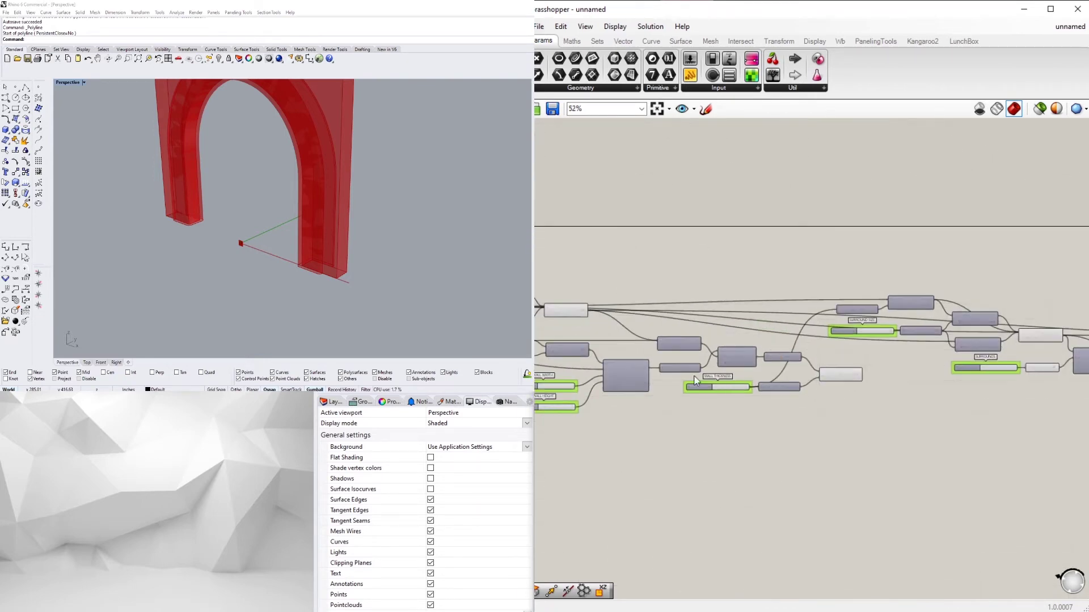
{"action": "right_click_drag", "start_coordinate": [659, 397], "coordinate": [894, 423]}
{"action": "scroll", "coordinate": [898, 425], "scroll_direction": "down", "scroll_amount": 6}
{"action": "right_click_drag", "start_coordinate": [1055, 437], "coordinate": [933, 387]}
{"action": "scroll", "coordinate": [628, 347], "scroll_direction": "up", "scroll_amount": 13}
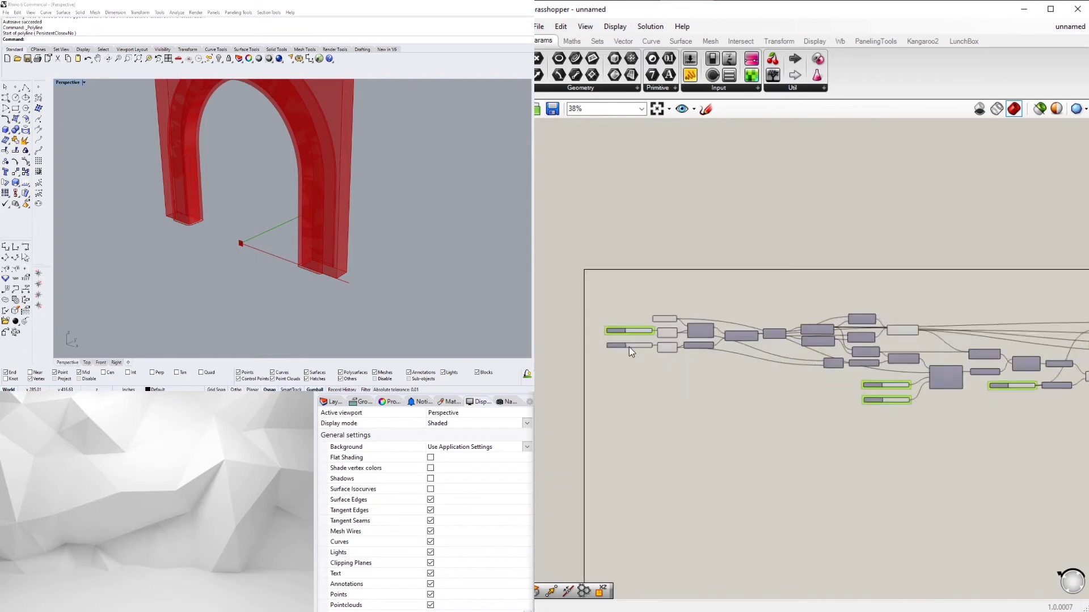
{"action": "left_click", "coordinate": [711, 380]}
{"action": "key", "text": "ctrl+g"}
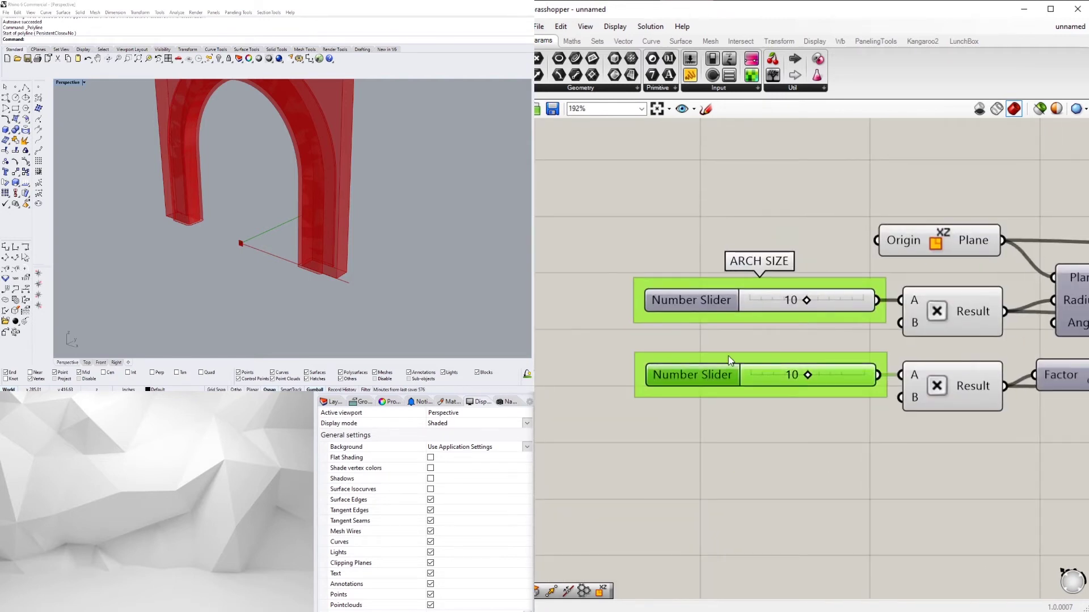
{"action": "right_click", "coordinate": [728, 356]}
{"action": "type", "text": "HEIGHT 2"}
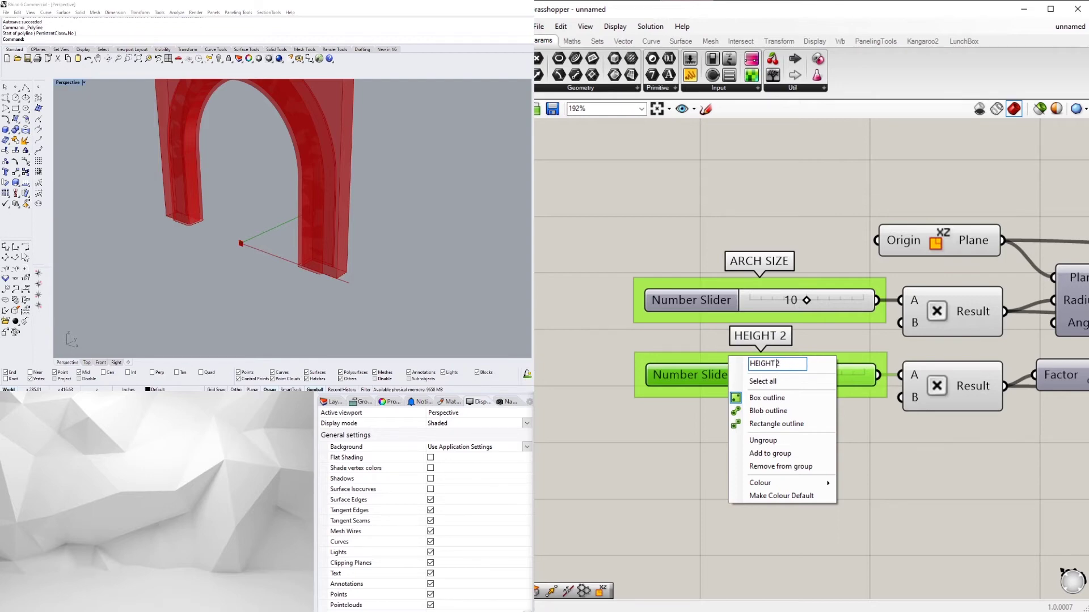
{"action": "left_click", "coordinate": [953, 512]}
{"action": "scroll", "coordinate": [706, 309], "scroll_direction": "down", "scroll_amount": 10}
{"action": "left_click_drag", "start_coordinate": [971, 425], "coordinate": [587, 318]}
{"action": "scroll", "coordinate": [679, 326], "scroll_direction": "up", "scroll_amount": 7}
{"action": "right_click_drag", "start_coordinate": [766, 355], "coordinate": [922, 354]}
{"action": "left_click_drag", "start_coordinate": [921, 354], "coordinate": [913, 325]}
{"action": "scroll", "coordinate": [922, 486], "scroll_direction": "down", "scroll_amount": 3}
{"action": "left_click", "coordinate": [921, 485]}
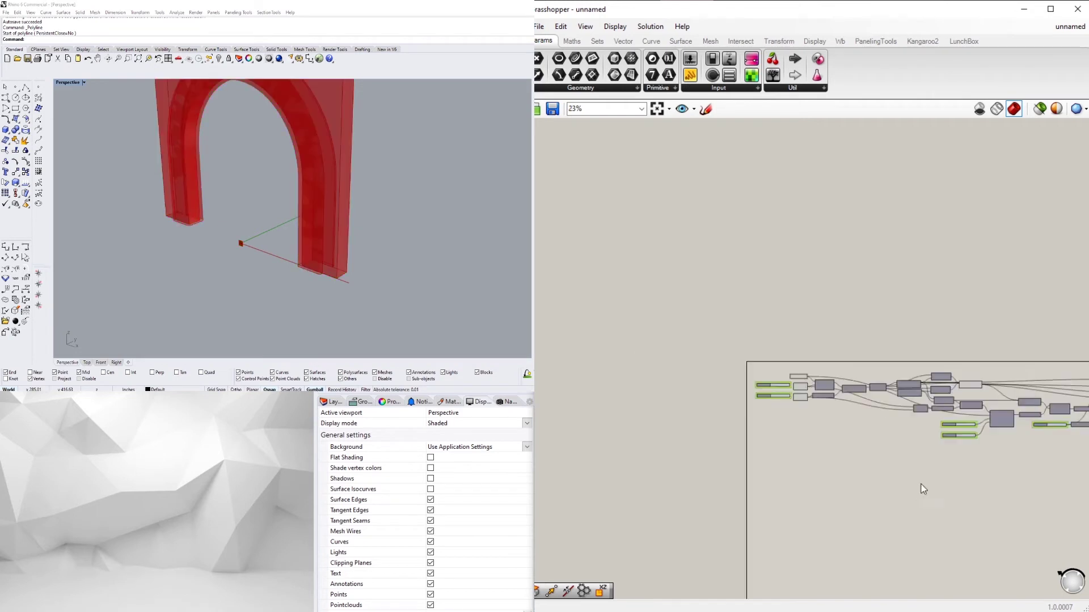
- Add a Colour Swatch component near the wall's Extrusion component
{"action": "scroll", "coordinate": [859, 364], "scroll_direction": "up", "scroll_amount": 4}
{"action": "scroll", "coordinate": [896, 404], "scroll_direction": "up", "scroll_amount": 2}
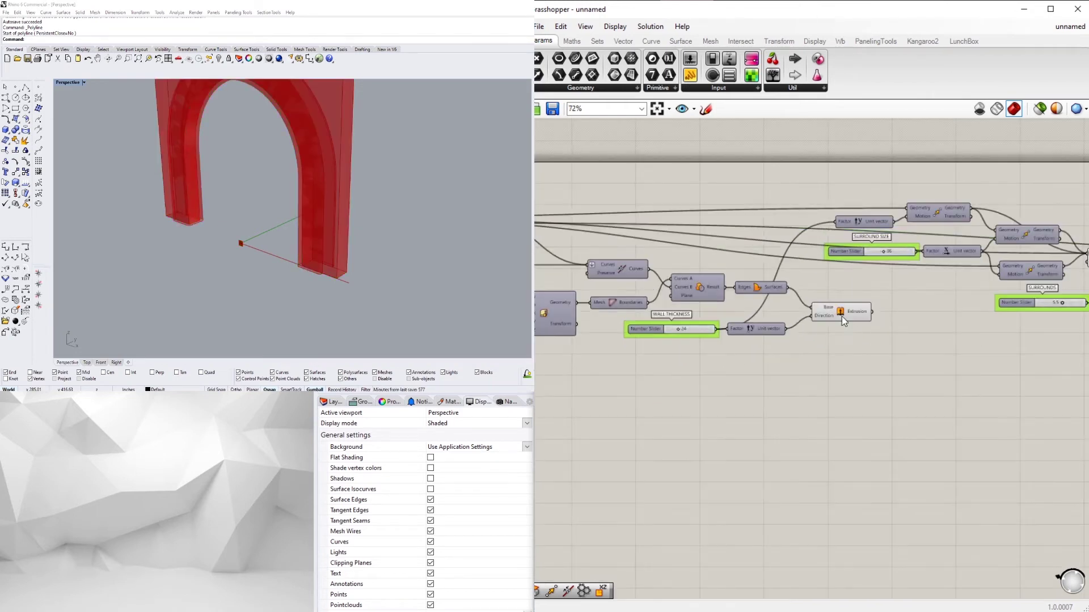
{"action": "double_click", "coordinate": [924, 353]}
{"action": "type", "text": "swatch"}
{"action": "left_click", "coordinate": [926, 341]}
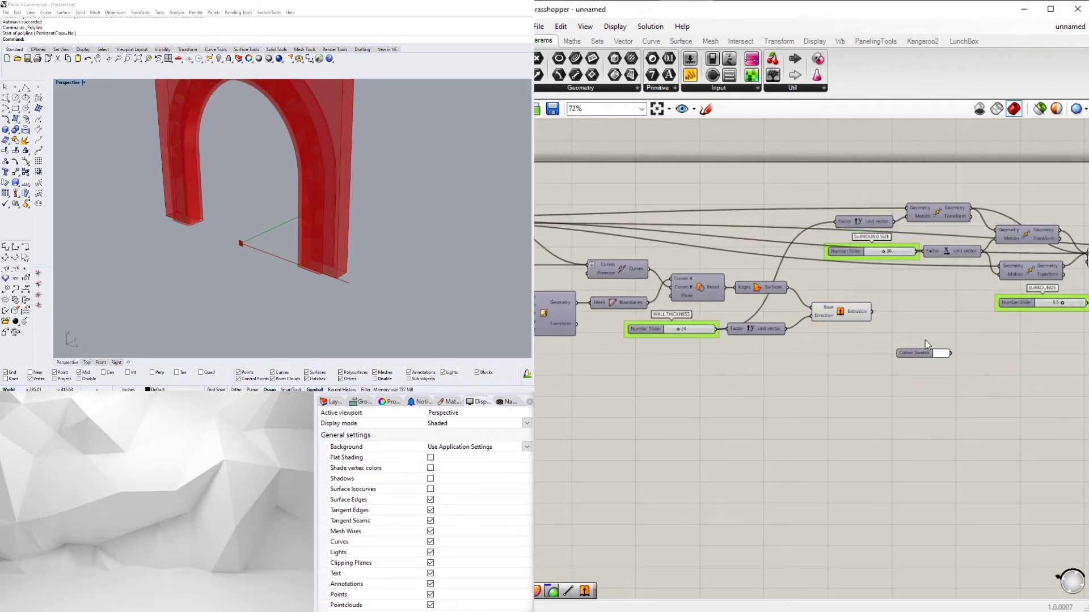
- Add a Custom Preview component, connecting the wall Extrusion to its Geometry input and the Colour Swatch to its Material input
{"action": "double_click", "coordinate": [925, 342]}
{"action": "left_click_drag", "start_coordinate": [841, 347], "coordinate": [906, 338]}
{"action": "type", "text": "cus"}
{"action": "left_click", "coordinate": [907, 325]}
{"action": "left_click_drag", "start_coordinate": [918, 345], "coordinate": [904, 332]}
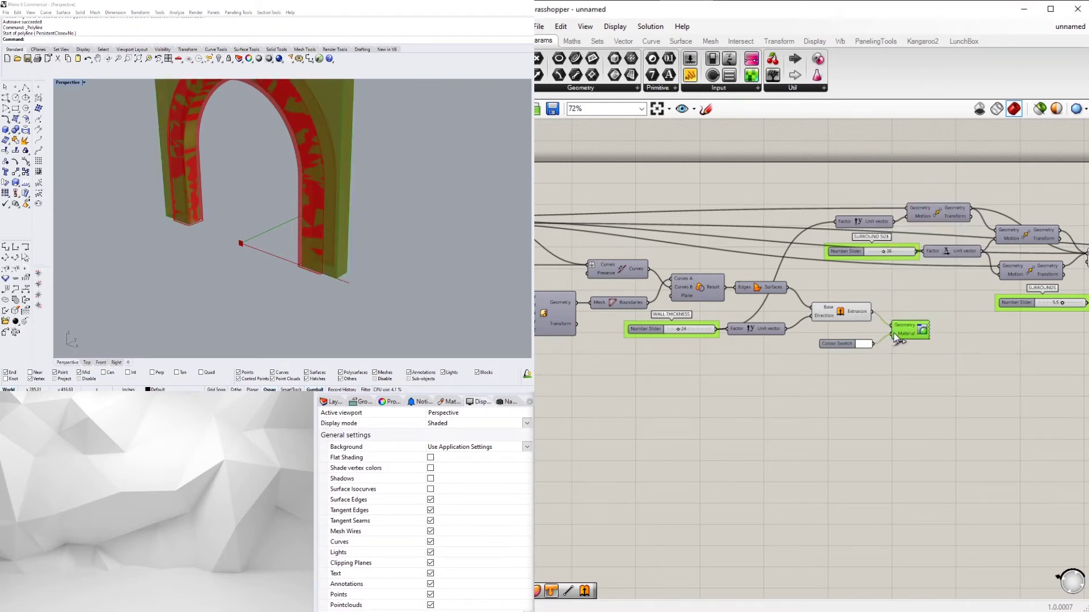
- Set the wall's Colour Swatch to light grey with saturation 0 and value 82
{"action": "scroll", "coordinate": [900, 350], "scroll_direction": "up", "scroll_amount": 3}
{"action": "left_click", "coordinate": [905, 347]}
{"action": "left_click", "coordinate": [846, 342]}
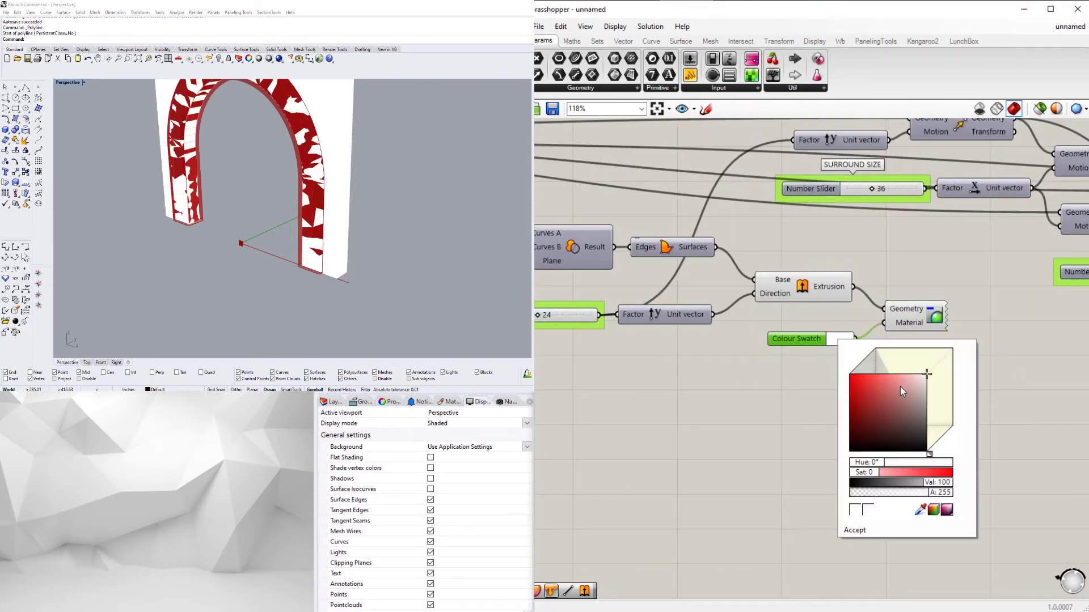
{"action": "left_click_drag", "start_coordinate": [900, 387], "coordinate": [947, 395]}
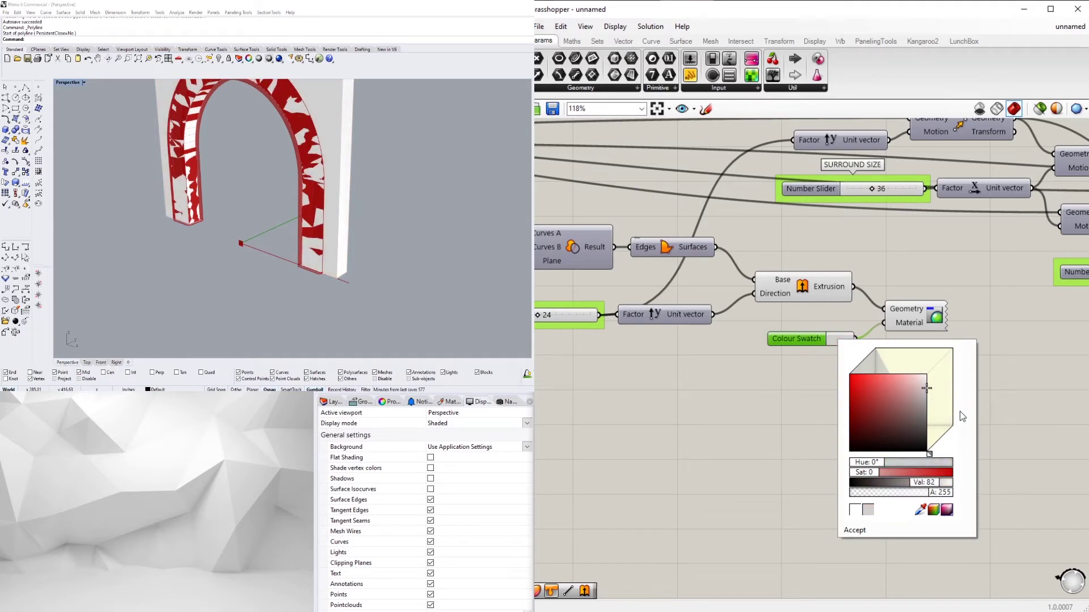
{"action": "left_click", "coordinate": [984, 395]}
- Copy the Colour Swatch and Custom Preview next to the Sweep and connect the sweep's Brep output to the copy's Geometry input
{"action": "scroll", "coordinate": [939, 400], "scroll_direction": "down", "scroll_amount": 4}
{"action": "right_click_drag", "start_coordinate": [938, 409], "coordinate": [797, 408]}
{"action": "left_click_drag", "start_coordinate": [876, 417], "coordinate": [755, 348]}
{"action": "scroll", "coordinate": [803, 384], "scroll_direction": "down", "scroll_amount": 1}
{"action": "right_click_drag", "start_coordinate": [803, 385], "coordinate": [636, 342]}
{"action": "scroll", "coordinate": [954, 379], "scroll_direction": "up", "scroll_amount": 6}
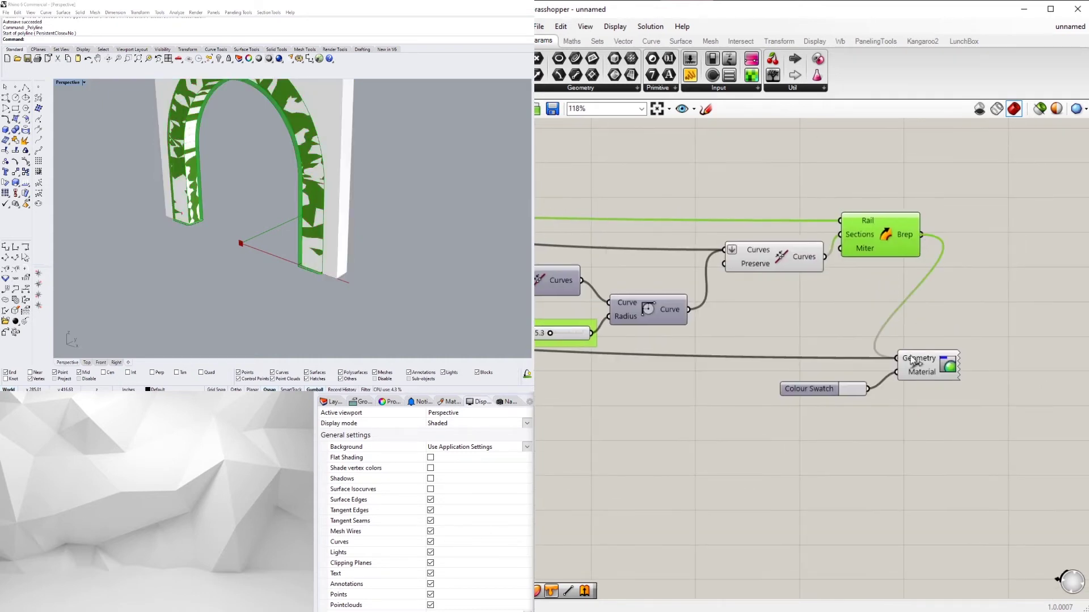
{"action": "left_click_drag", "start_coordinate": [911, 358], "coordinate": [912, 359]}
{"action": "left_click", "coordinate": [977, 423]}
- Set the arch surround's Colour Swatch to orange with hue 31°, saturation 80 and value 81
{"action": "scroll", "coordinate": [852, 391], "scroll_direction": "up", "scroll_amount": 1}
{"action": "left_click", "coordinate": [854, 389]}
{"action": "left_click_drag", "start_coordinate": [942, 440], "coordinate": [914, 429]}
{"action": "left_click", "coordinate": [890, 512]}
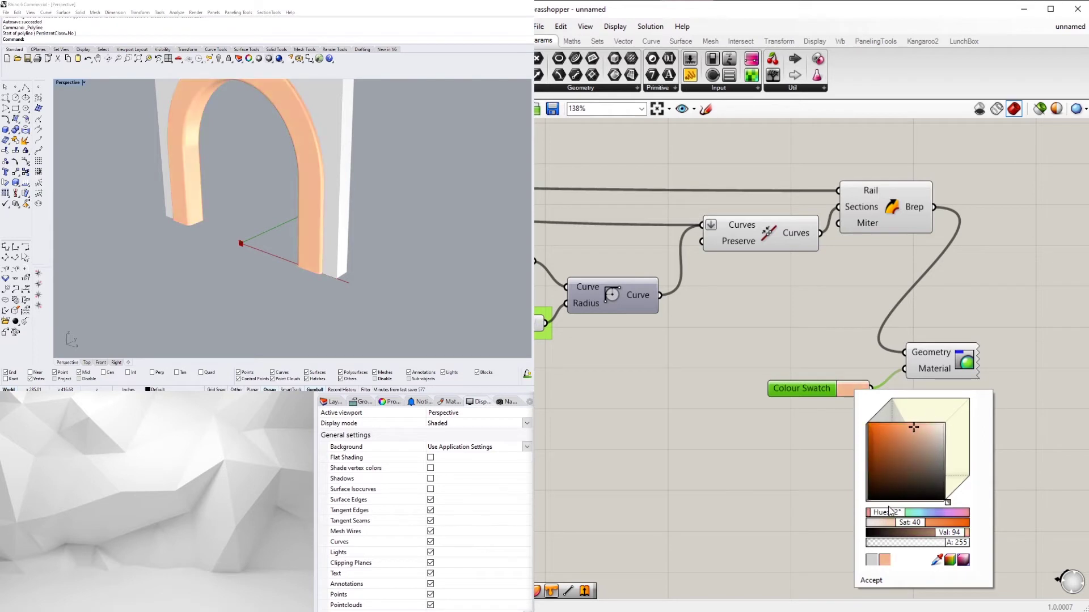
{"action": "left_click_drag", "start_coordinate": [890, 510], "coordinate": [893, 508]}
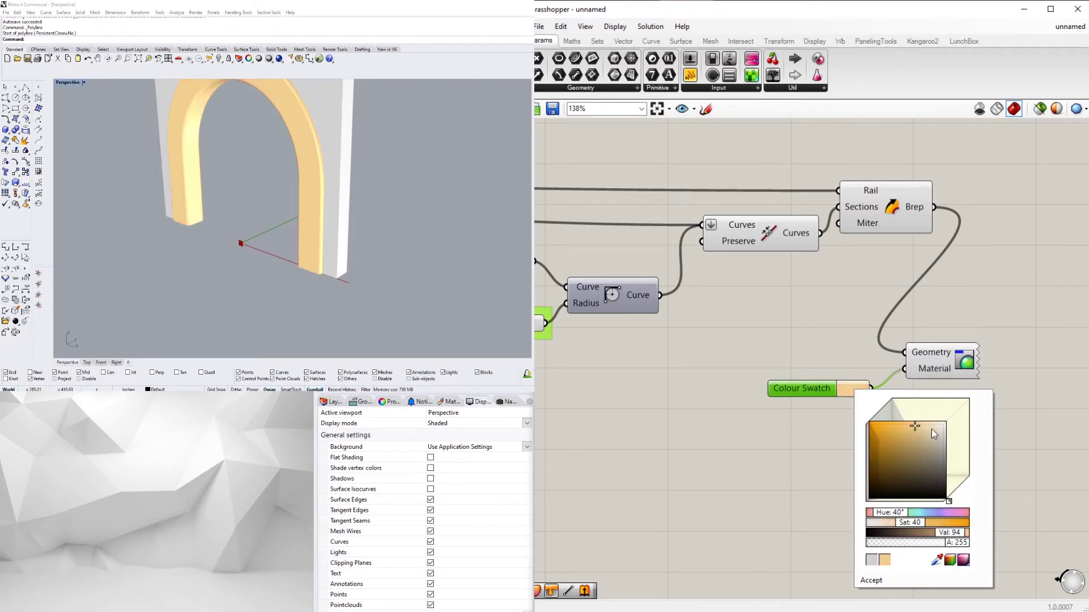
{"action": "left_click_drag", "start_coordinate": [933, 432], "coordinate": [884, 436]}
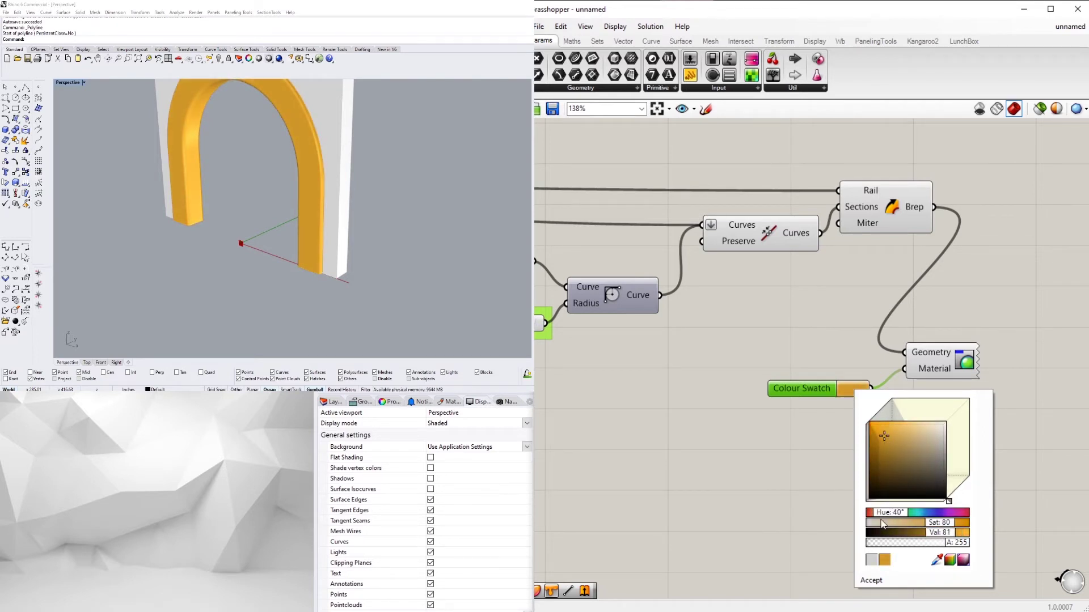
{"action": "left_click_drag", "start_coordinate": [884, 516], "coordinate": [883, 516]}
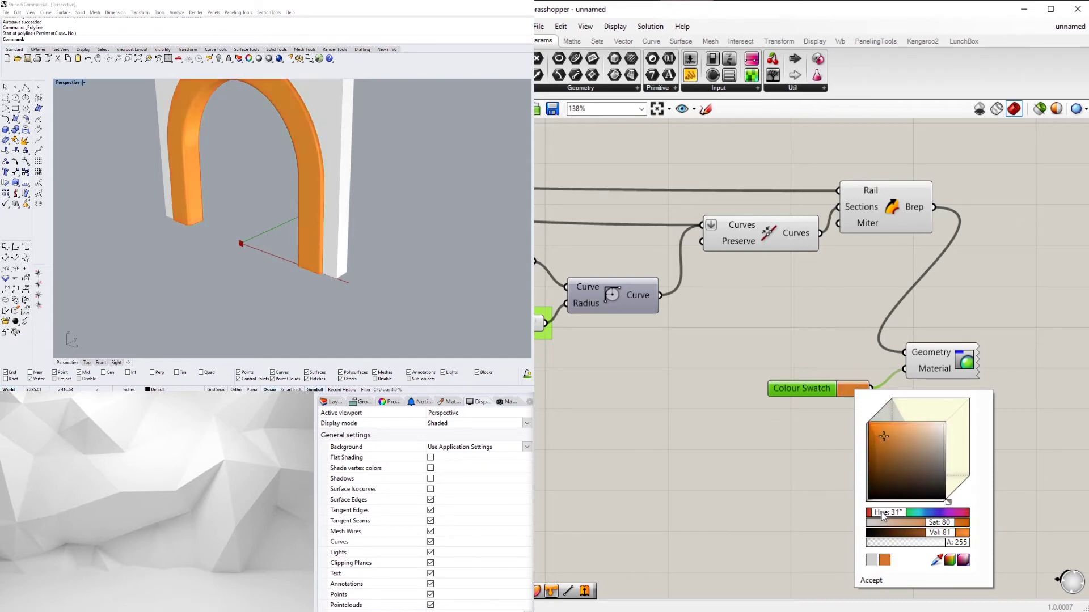
{"action": "left_click", "coordinate": [705, 468]}
{"action": "scroll", "coordinate": [465, 147], "scroll_direction": "down", "scroll_amount": 2}
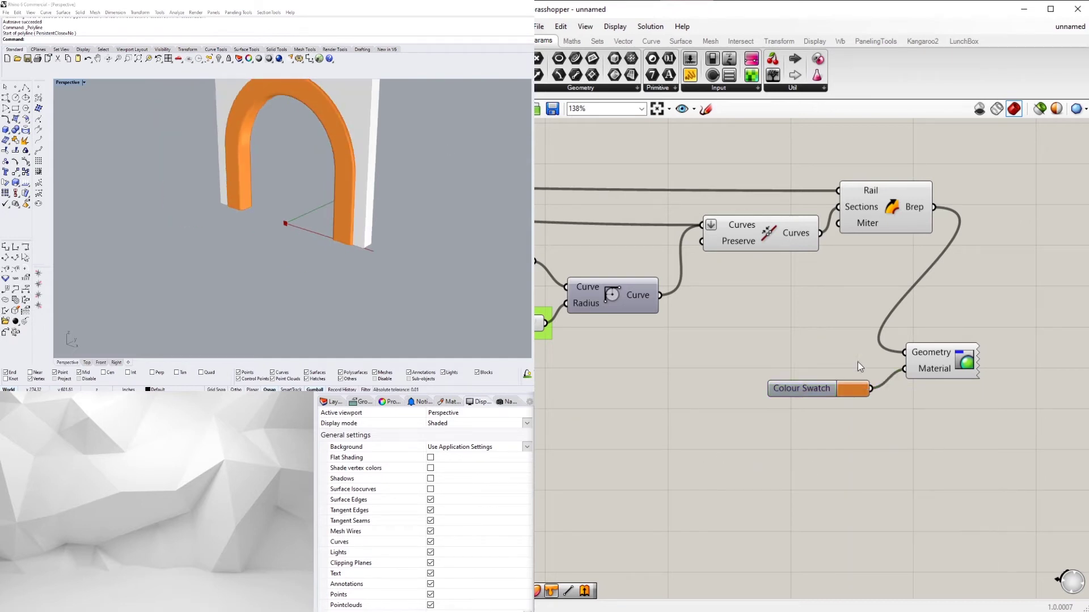
- Arrange the orange Colour Swatch and its Custom Preview close beside the Sweep component
{"action": "left_click_drag", "start_coordinate": [802, 390], "coordinate": [819, 377]}
{"action": "left_click_drag", "start_coordinate": [995, 425], "coordinate": [857, 338]}
{"action": "right_click_drag", "start_coordinate": [953, 348], "coordinate": [860, 382]}
{"action": "left_click_drag", "start_coordinate": [859, 381], "coordinate": [923, 271]}
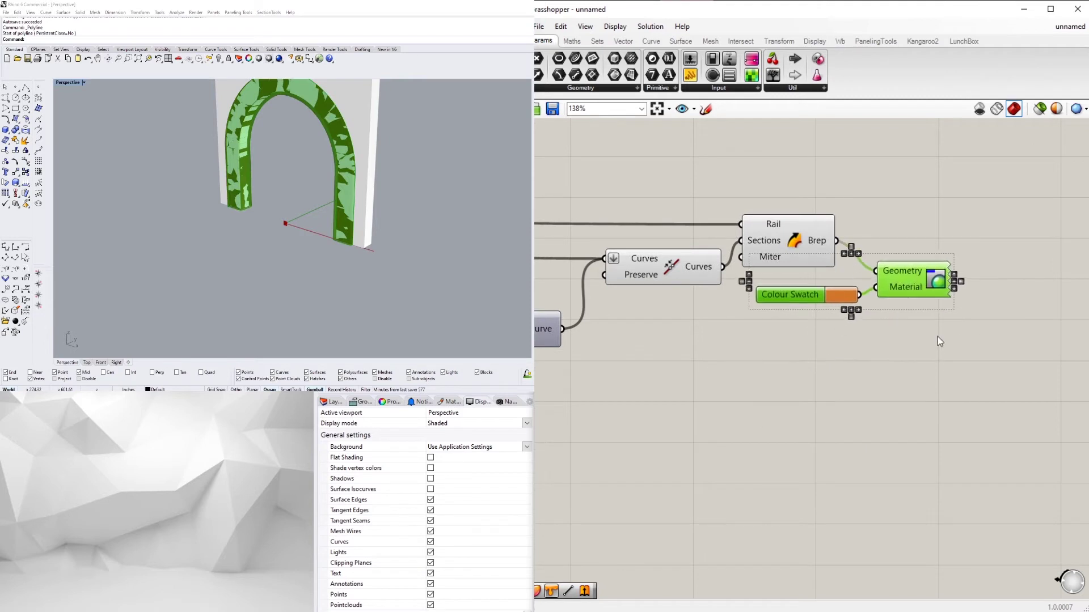
{"action": "left_click", "coordinate": [938, 335]}
- Hide the preview of the Join Curves component that feeds the Sweep's Sections input
{"action": "right_click_drag", "start_coordinate": [850, 336], "coordinate": [894, 381]}
{"action": "left_click", "coordinate": [740, 314]}
{"action": "right_click_drag", "start_coordinate": [767, 289], "coordinate": [809, 297]}
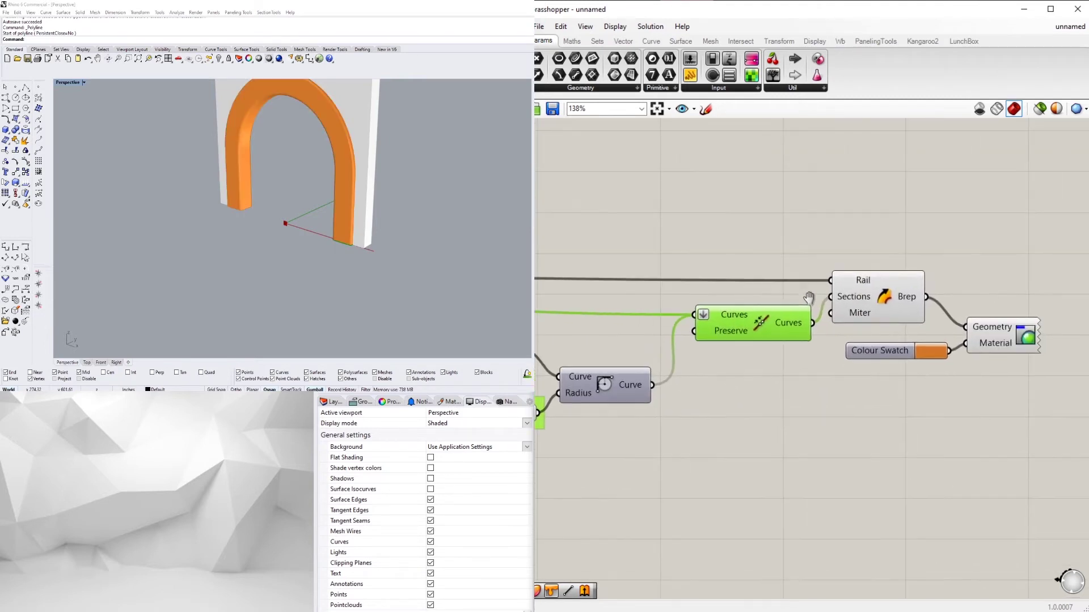
{"action": "left_click", "coordinate": [884, 292]}
{"action": "left_click_drag", "start_coordinate": [917, 219], "coordinate": [731, 336]}
{"action": "left_click", "coordinate": [839, 163]}
{"action": "left_click", "coordinate": [763, 322]}
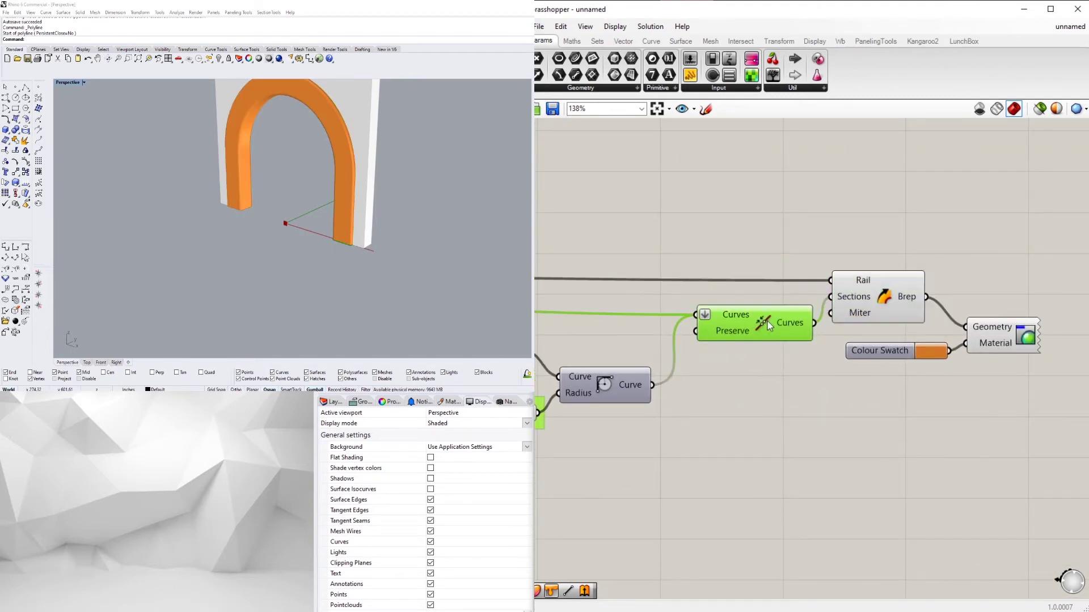
{"action": "key", "text": "ctrl+q"}
{"action": "left_click", "coordinate": [780, 291]}
- Turn off the preview of the surround's PolyLine component
{"action": "scroll", "coordinate": [780, 291], "scroll_direction": "down", "scroll_amount": 3}
{"action": "right_click_drag", "start_coordinate": [562, 457], "coordinate": [770, 465]}
{"action": "right_click_drag", "start_coordinate": [580, 294], "coordinate": [848, 300]}
{"action": "right_click", "coordinate": [849, 298]}
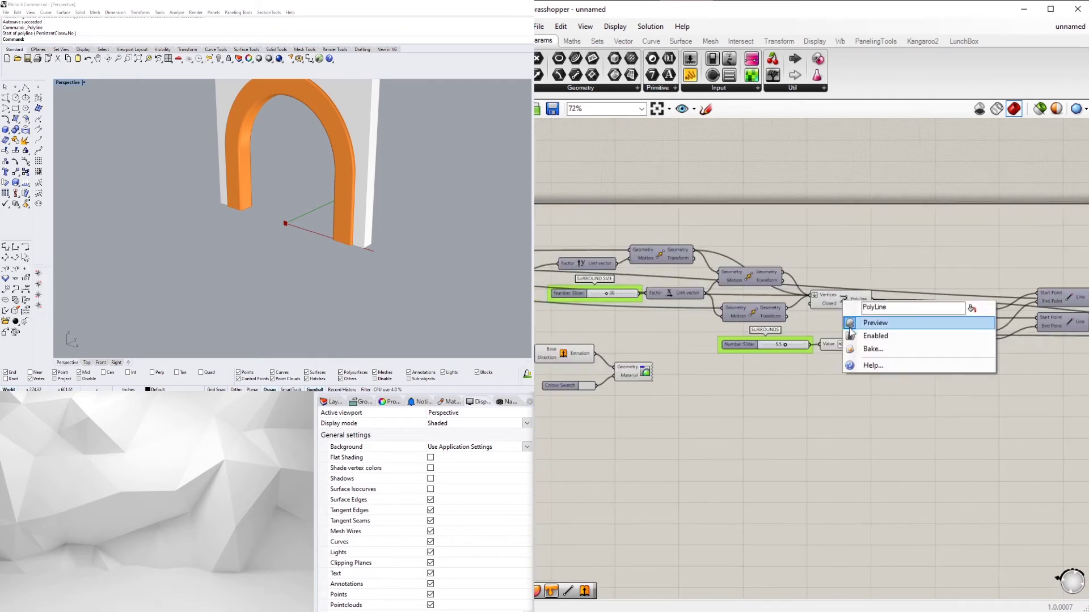
{"action": "left_click", "coordinate": [863, 323]}
- Hide the preview of the Join Curves component that joins the main arch outline
{"action": "scroll", "coordinate": [783, 344], "scroll_direction": "down", "scroll_amount": 2}
{"action": "right_click_drag", "start_coordinate": [724, 365], "coordinate": [907, 372]}
{"action": "scroll", "coordinate": [908, 372], "scroll_direction": "up", "scroll_amount": 3}
{"action": "right_click_drag", "start_coordinate": [541, 361], "coordinate": [999, 377]}
{"action": "left_click", "coordinate": [757, 256]}
{"action": "middle_click", "coordinate": [756, 264]}
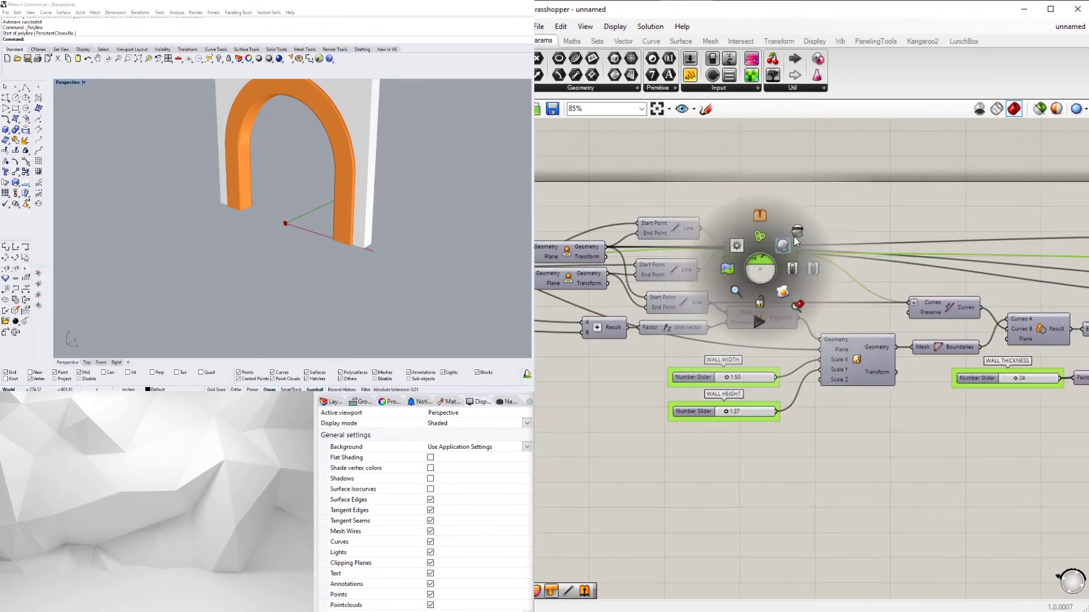
{"action": "left_click", "coordinate": [783, 245]}
{"action": "left_click", "coordinate": [856, 197]}
- Look along the rest of the definition for components whose preview is still switched on
{"action": "scroll", "coordinate": [865, 233], "scroll_direction": "down", "scroll_amount": 4}
{"action": "right_click_drag", "start_coordinate": [880, 262], "coordinate": [810, 278]}
{"action": "scroll", "coordinate": [584, 234], "scroll_direction": "up", "scroll_amount": 5}
{"action": "scroll", "coordinate": [584, 233], "scroll_direction": "down", "scroll_amount": 5}
{"action": "right_click_drag", "start_coordinate": [864, 302], "coordinate": [773, 300]}
{"action": "scroll", "coordinate": [886, 312], "scroll_direction": "up", "scroll_amount": 2}
{"action": "scroll", "coordinate": [802, 297], "scroll_direction": "up", "scroll_amount": 4}
{"action": "scroll", "coordinate": [802, 297], "scroll_direction": "down", "scroll_amount": 5}
{"action": "right_click_drag", "start_coordinate": [928, 323], "coordinate": [807, 309]}
{"action": "right_click_drag", "start_coordinate": [963, 312], "coordinate": [790, 327]}
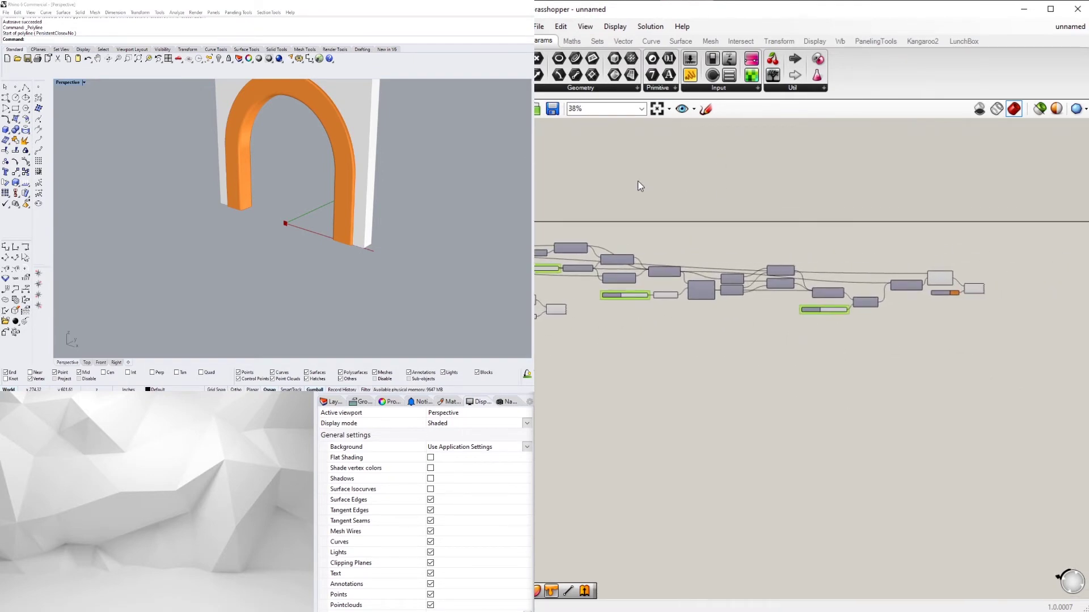
- Save the definition in the MODEL folder as 2020-09-02-2_ARCHED-ENTRYWAY
{"action": "key", "text": "ctrl+s"}
{"action": "left_click", "coordinate": [715, 102]}
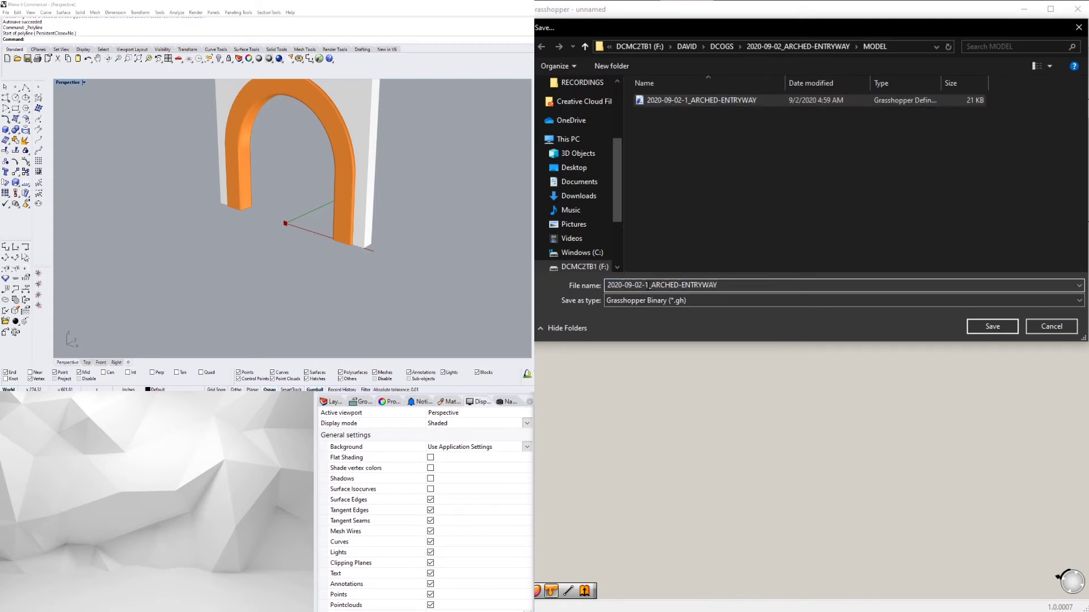
{"action": "type", "text": "2"}
{"action": "left_click", "coordinate": [993, 327]}
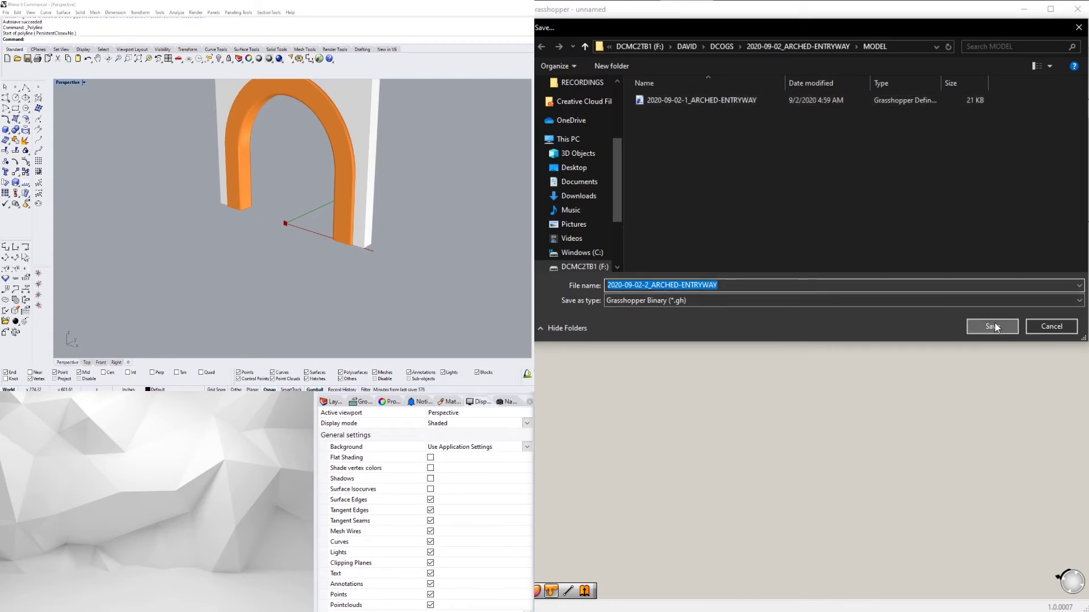
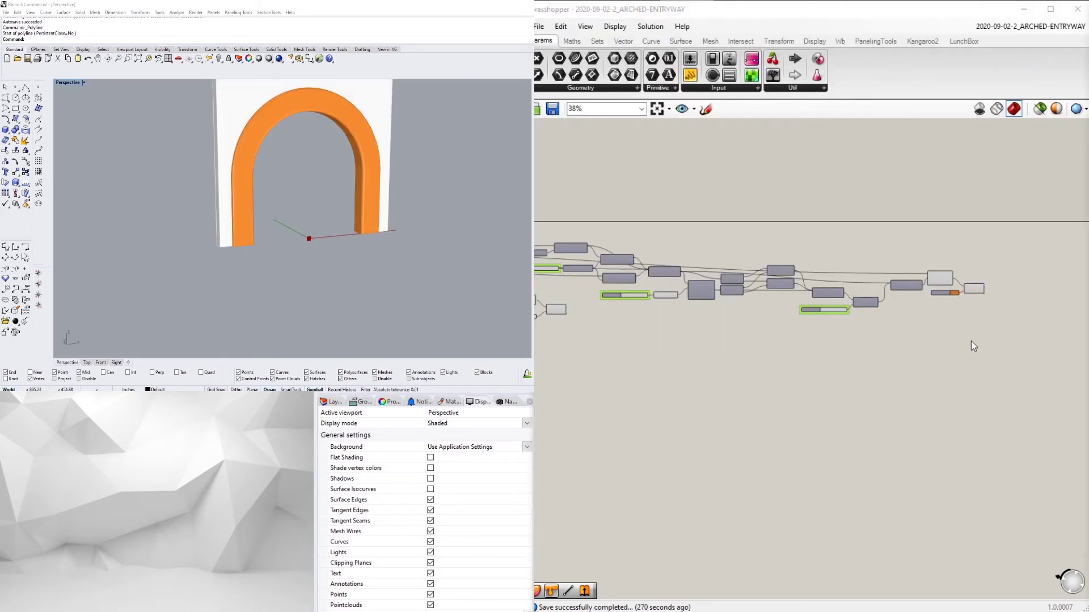
- Hide the preview of the surround's Sweep and its orange Custom Preview
{"action": "left_click", "coordinate": [941, 278]}
{"action": "left_click_drag", "start_coordinate": [985, 301], "coordinate": [941, 259]}
{"action": "middle_click", "coordinate": [941, 255]}
{"action": "left_click", "coordinate": [977, 222]}
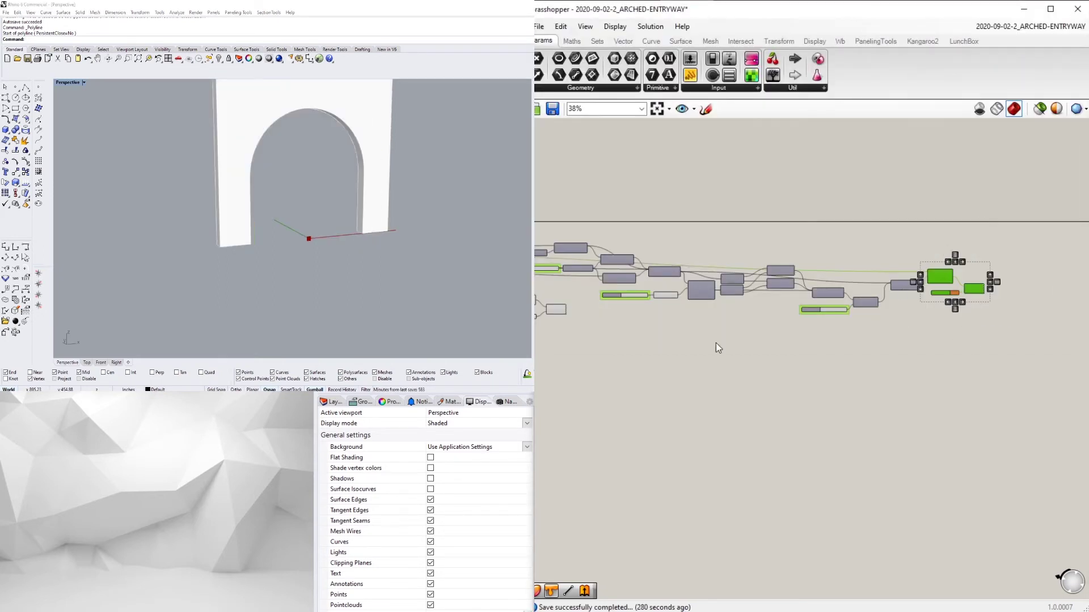
- Hide the preview of the wall's Extrusion and its Custom Preview
{"action": "scroll", "coordinate": [567, 317], "scroll_direction": "up", "scroll_amount": 3}
{"action": "right_click_drag", "start_coordinate": [567, 317], "coordinate": [818, 367]}
{"action": "left_click_drag", "start_coordinate": [792, 392], "coordinate": [764, 329]}
{"action": "middle_click", "coordinate": [766, 325]}
{"action": "left_click", "coordinate": [800, 286]}
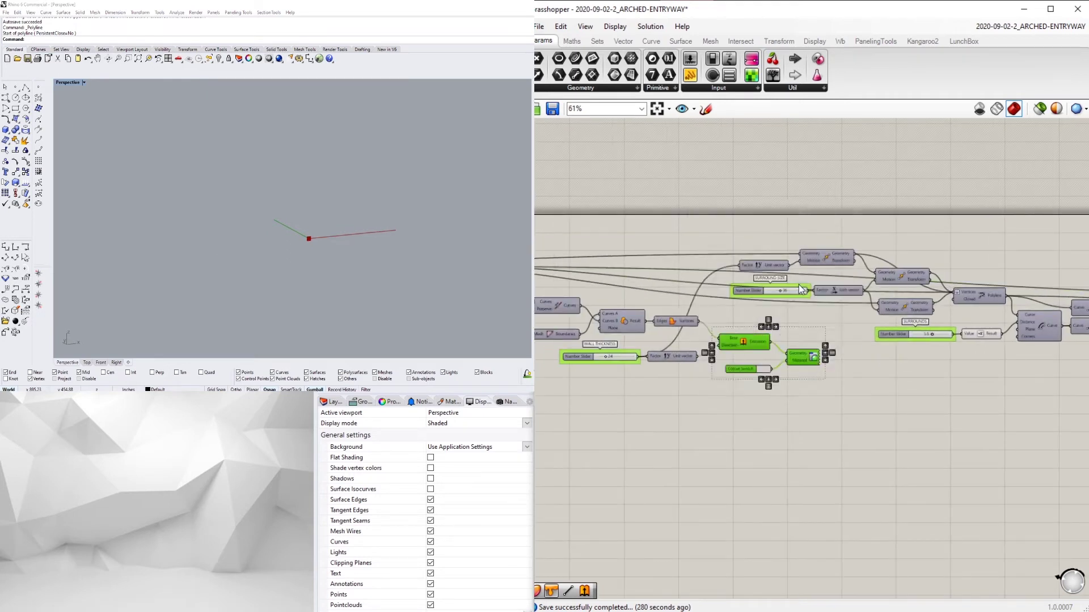
- Turn the preview of the main arch outline's Join Curves component back on
{"action": "right_click_drag", "start_coordinate": [562, 252], "coordinate": [840, 220]}
{"action": "left_click", "coordinate": [682, 291]}
{"action": "right_click", "coordinate": [680, 288]}
{"action": "left_click", "coordinate": [703, 310]}
{"action": "left_click", "coordinate": [771, 255]}
{"action": "right_click_drag", "start_coordinate": [945, 257], "coordinate": [717, 248]}
{"action": "right_click_drag", "start_coordinate": [544, 252], "coordinate": [620, 256]}
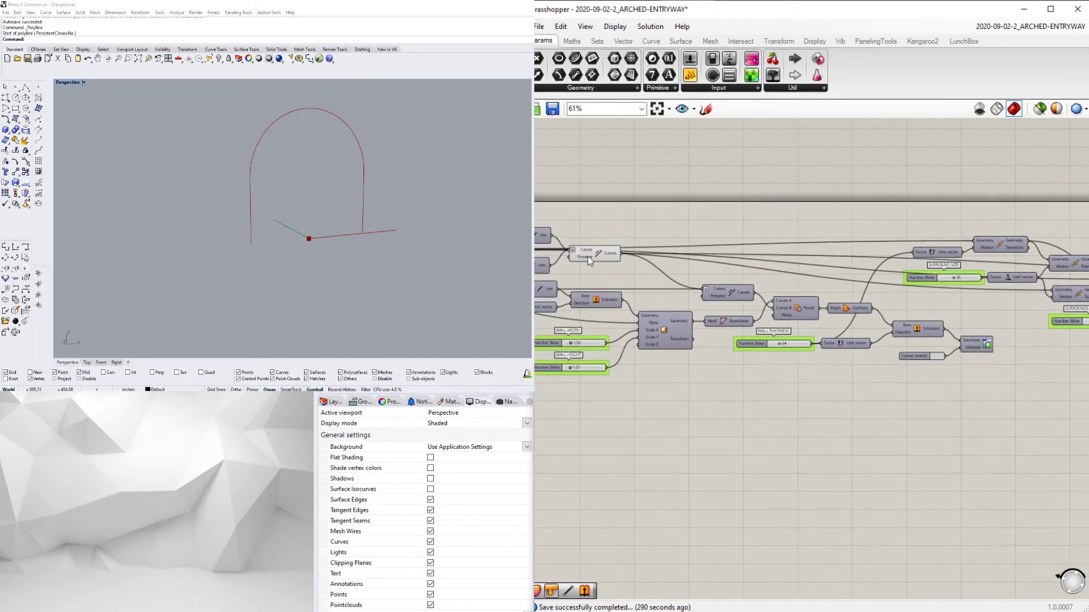
{"action": "left_click", "coordinate": [588, 256]}
{"action": "right_click_drag", "start_coordinate": [841, 296], "coordinate": [544, 306]}
{"action": "right_click_drag", "start_coordinate": [901, 297], "coordinate": [702, 267]}
{"action": "right_click_drag", "start_coordinate": [936, 272], "coordinate": [843, 277]}
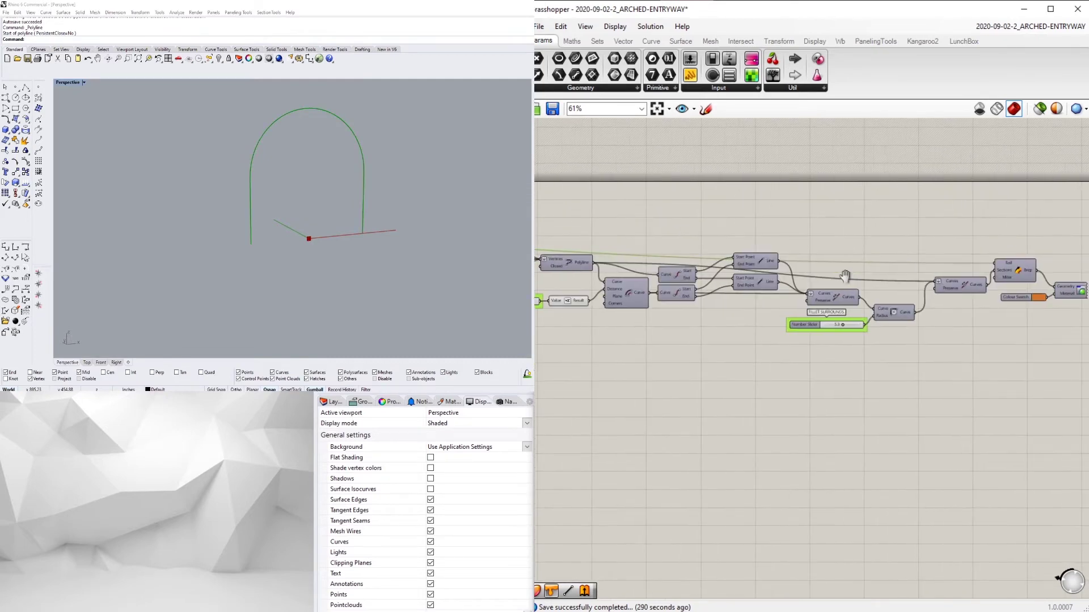
{"action": "right_click_drag", "start_coordinate": [684, 287], "coordinate": [986, 304]}
{"action": "right_click_drag", "start_coordinate": [565, 257], "coordinate": [745, 269]}
{"action": "scroll", "coordinate": [745, 269], "scroll_direction": "up", "scroll_amount": 4}
{"action": "right_click", "coordinate": [862, 307]}
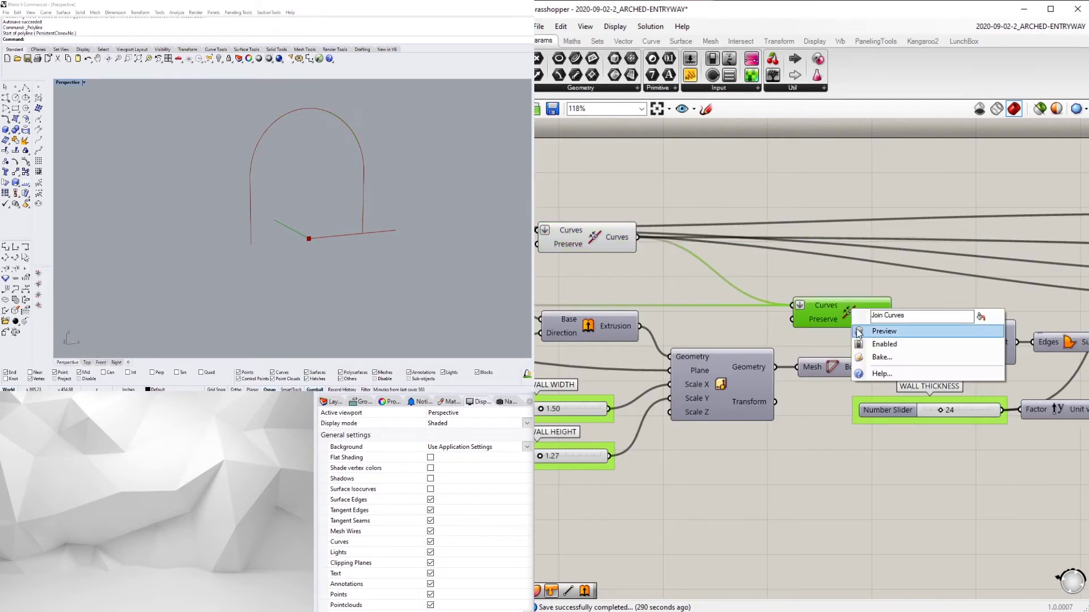
{"action": "left_click", "coordinate": [894, 328]}
{"action": "right_click", "coordinate": [860, 310]}
{"action": "left_click", "coordinate": [893, 331]}
- Turn on the preview of the lower of the two Move components feeding the surround's polyline
{"action": "right_click_drag", "start_coordinate": [630, 326], "coordinate": [595, 296]}
{"action": "scroll", "coordinate": [904, 334], "scroll_direction": "down", "scroll_amount": 2}
{"action": "right_click_drag", "start_coordinate": [1077, 321], "coordinate": [647, 324]}
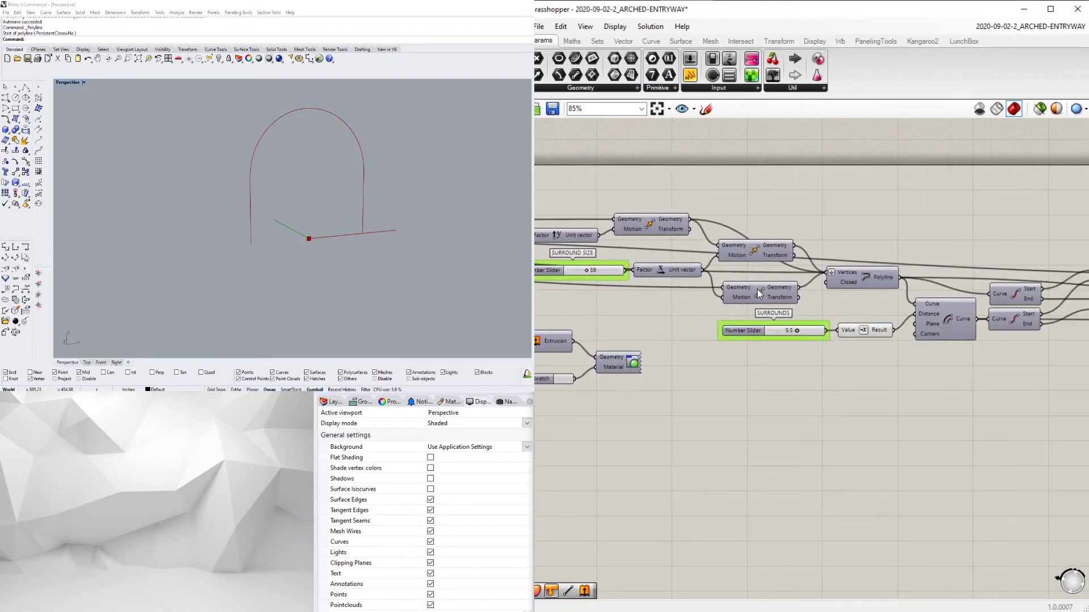
{"action": "right_click", "coordinate": [757, 289]}
{"action": "left_click", "coordinate": [783, 311]}
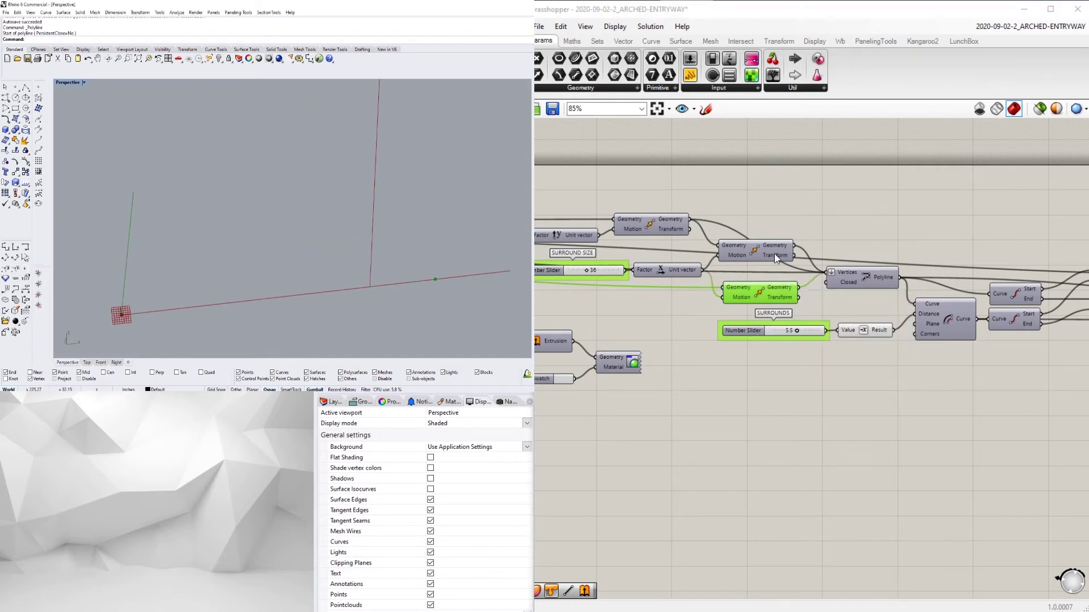
- Turn on the preview of the upper Geometry/Plane component that supplies the base point of the arch's side line
{"action": "right_click", "coordinate": [760, 250]}
{"action": "scroll", "coordinate": [652, 280], "scroll_direction": "down", "scroll_amount": 3}
{"action": "right_click_drag", "start_coordinate": [598, 286], "coordinate": [555, 266]}
{"action": "scroll", "coordinate": [922, 284], "scroll_direction": "up", "scroll_amount": 2}
{"action": "right_click_drag", "start_coordinate": [922, 284], "coordinate": [988, 277]}
{"action": "scroll", "coordinate": [988, 277], "scroll_direction": "down", "scroll_amount": 1}
{"action": "right_click_drag", "start_coordinate": [877, 295], "coordinate": [1078, 292]}
{"action": "right_click_drag", "start_coordinate": [539, 236], "coordinate": [676, 243]}
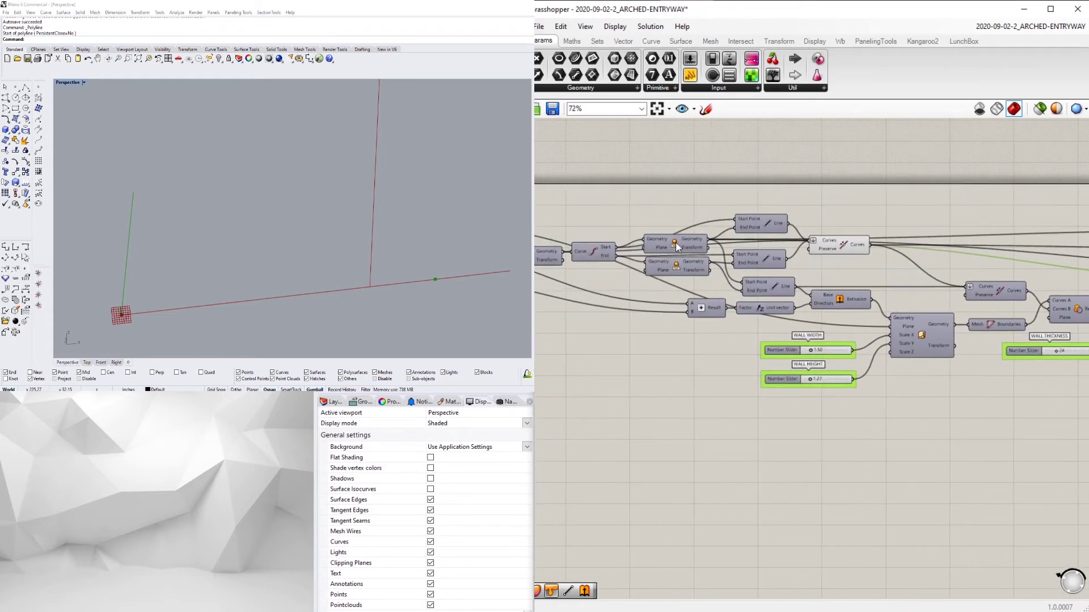
{"action": "right_click", "coordinate": [676, 242]}
{"action": "left_click", "coordinate": [681, 263]}
- Add a Line component above the definition and connect the arch's base point to its Start Point
{"action": "scroll", "coordinate": [866, 270], "scroll_direction": "down", "scroll_amount": 2}
{"action": "right_click_drag", "start_coordinate": [867, 270], "coordinate": [670, 273]}
{"action": "double_click", "coordinate": [756, 241]}
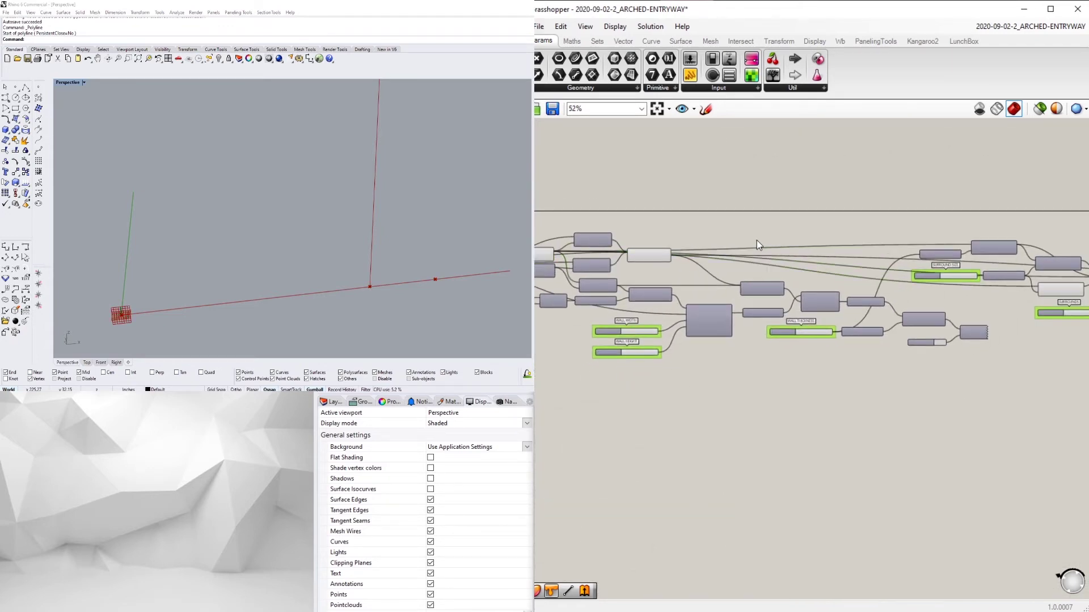
{"action": "double_click", "coordinate": [782, 221]}
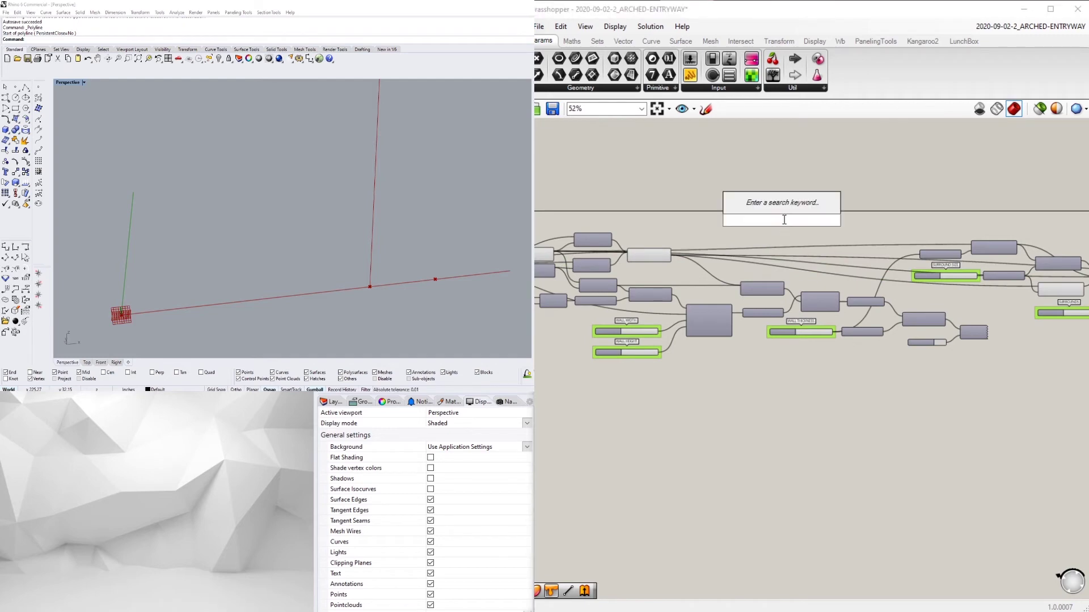
{"action": "type", "text": "line"}
{"action": "left_click", "coordinate": [754, 119]}
{"action": "scroll", "coordinate": [690, 230], "scroll_direction": "up", "scroll_amount": 4}
{"action": "left_click", "coordinate": [618, 274]}
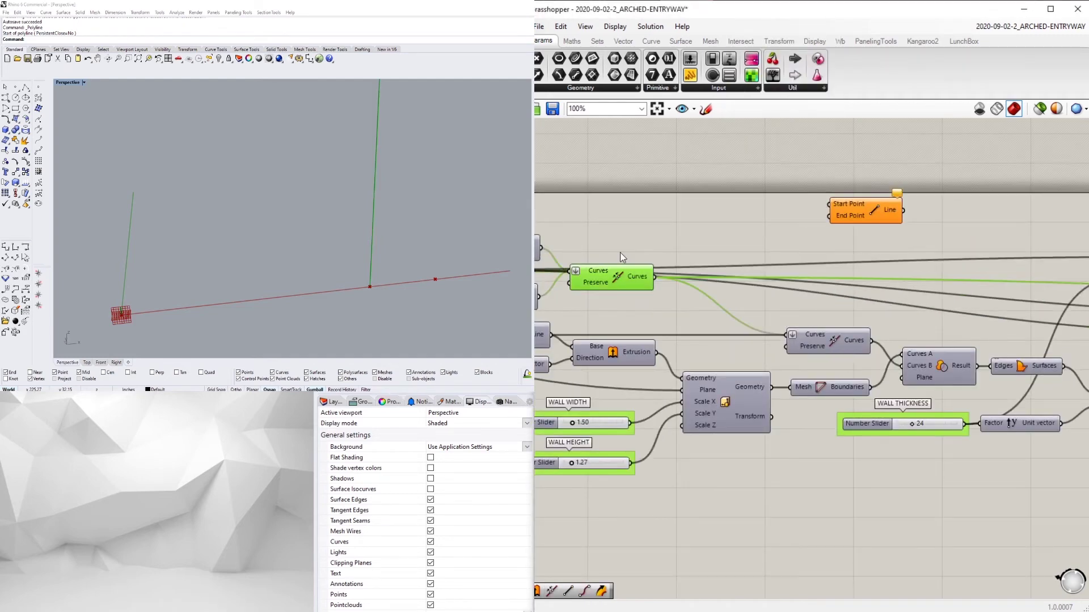
{"action": "right_click_drag", "start_coordinate": [621, 253], "coordinate": [953, 240]}
{"action": "left_click", "coordinate": [736, 262]}
{"action": "right_click_drag", "start_coordinate": [763, 265], "coordinate": [605, 272]}
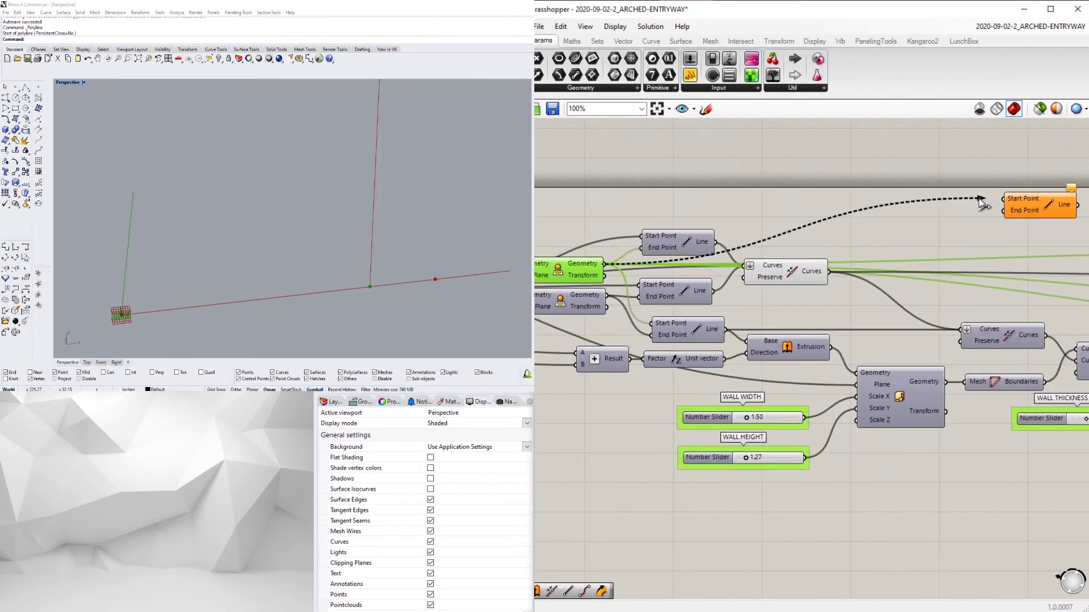
{"action": "left_click_drag", "start_coordinate": [978, 199], "coordinate": [1004, 199]}
- Place the new Line near the surround's Move components and connect the previewed Move's Geometry to its End Point
{"action": "right_click_drag", "start_coordinate": [1007, 214], "coordinate": [716, 223]}
{"action": "scroll", "coordinate": [717, 227], "scroll_direction": "down", "scroll_amount": 4}
{"action": "left_click_drag", "start_coordinate": [747, 218], "coordinate": [978, 217]}
{"action": "scroll", "coordinate": [987, 227], "scroll_direction": "up", "scroll_amount": 4}
{"action": "right_click_drag", "start_coordinate": [986, 289], "coordinate": [783, 280]}
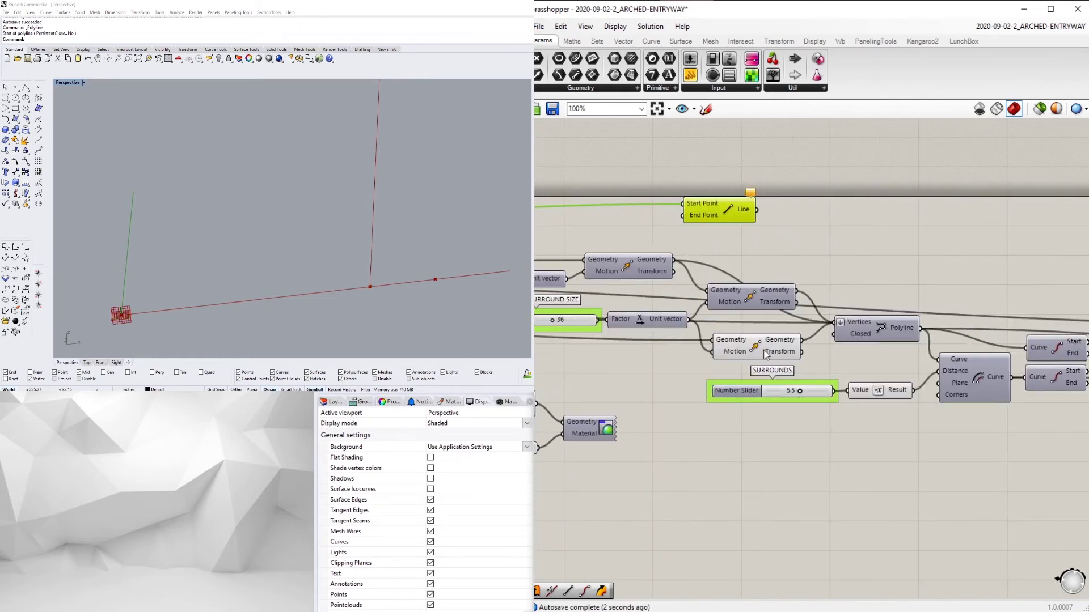
{"action": "left_click", "coordinate": [764, 351]}
{"action": "left_click_drag", "start_coordinate": [711, 208], "coordinate": [911, 247]}
{"action": "left_click", "coordinate": [781, 345]}
{"action": "scroll", "coordinate": [794, 292], "scroll_direction": "down", "scroll_amount": 2}
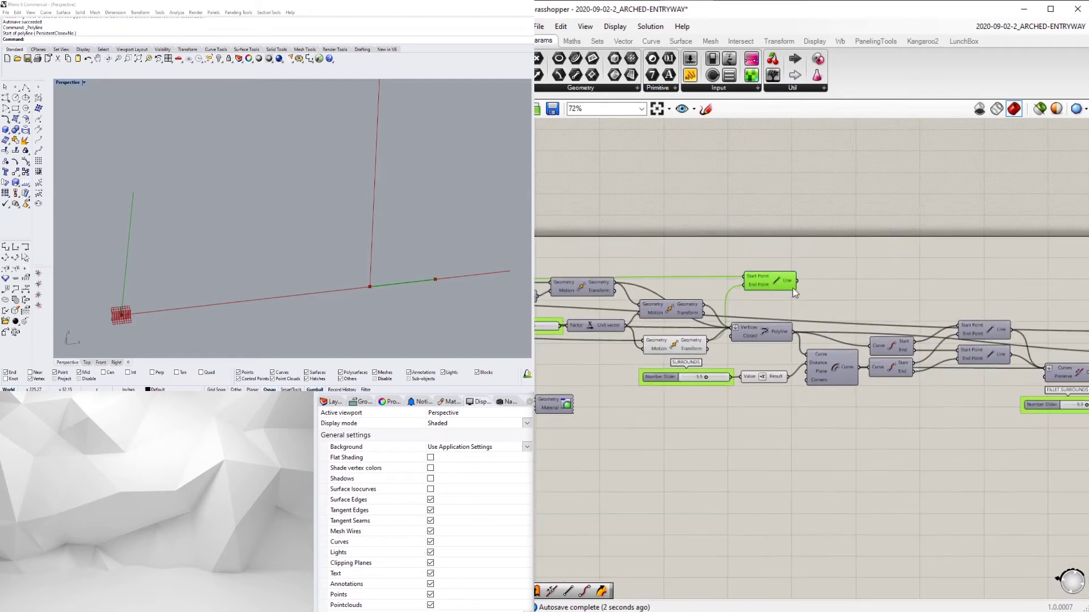
{"action": "left_click_drag", "start_coordinate": [849, 284], "coordinate": [822, 276]}
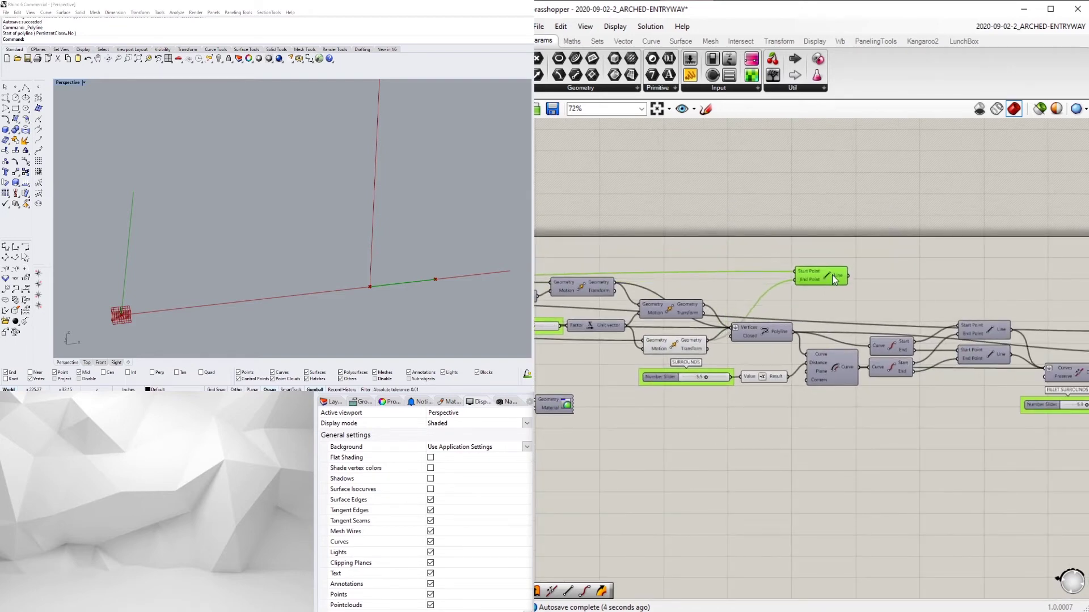
- Add a Curve Array component and connect the new Line to its Geometry input
{"action": "double_click", "coordinate": [864, 260]}
{"action": "type", "text": "ARRA"}
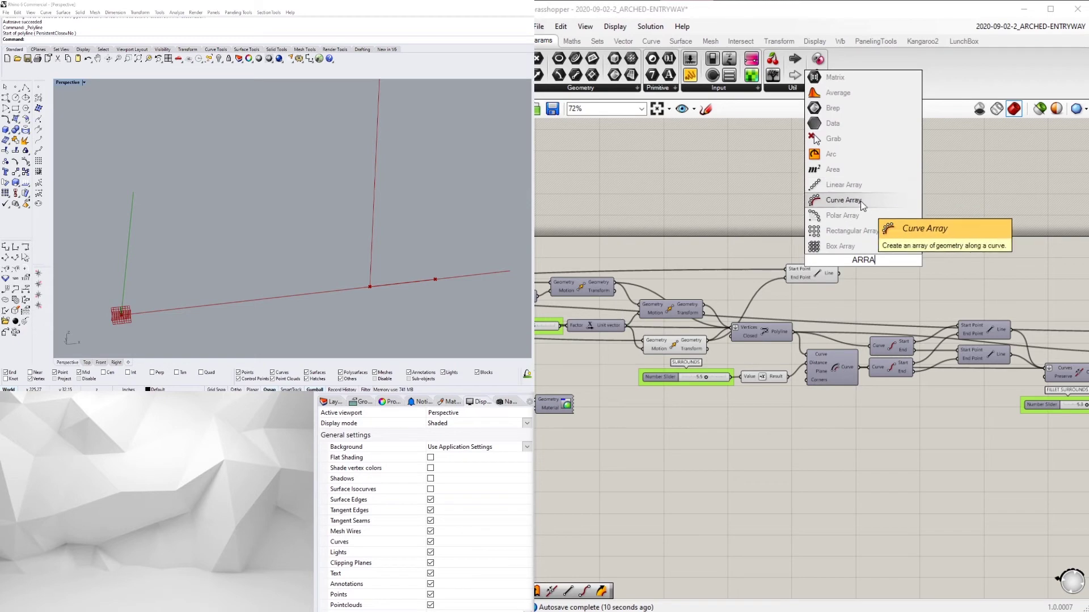
{"action": "left_click", "coordinate": [859, 201]}
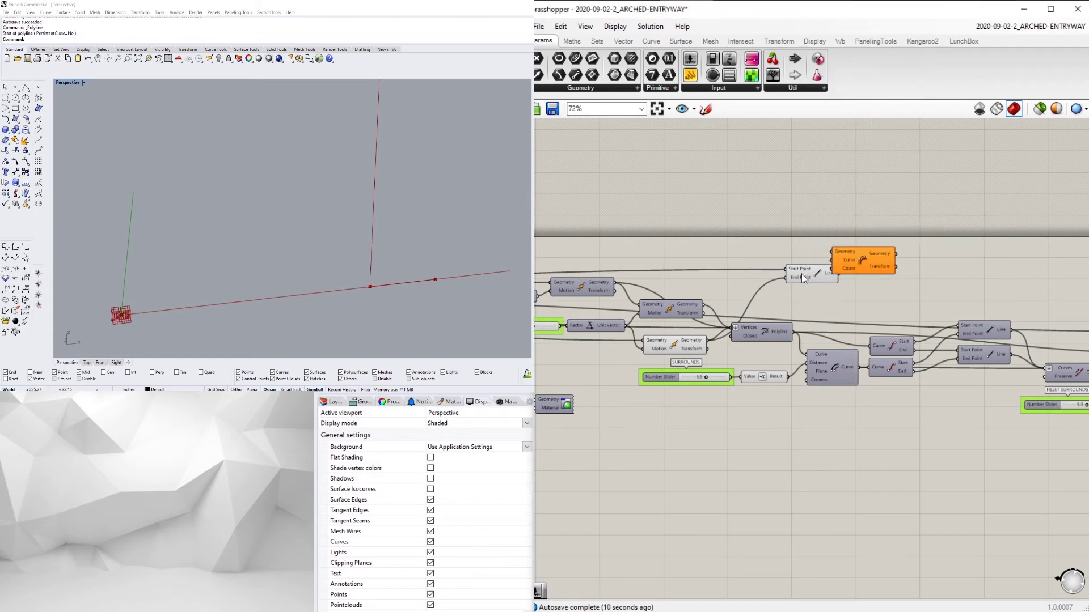
{"action": "left_click_drag", "start_coordinate": [829, 280], "coordinate": [802, 280]}
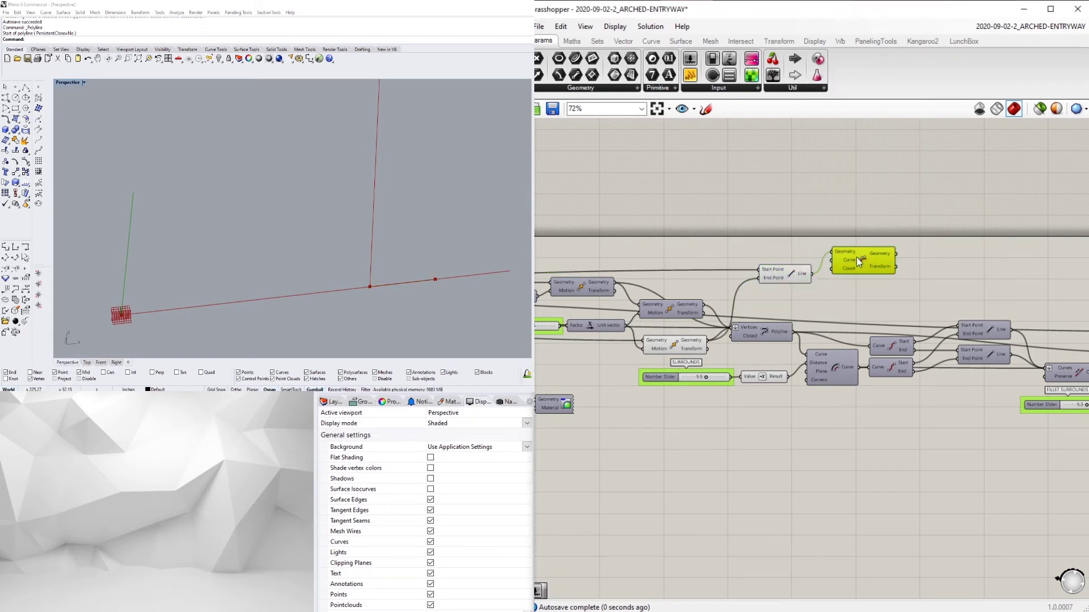
- Connect the main arch outline from Join Curves to the Curve Array's Curve input and position the array beside the Line
{"action": "scroll", "coordinate": [857, 257], "scroll_direction": "down", "scroll_amount": 5}
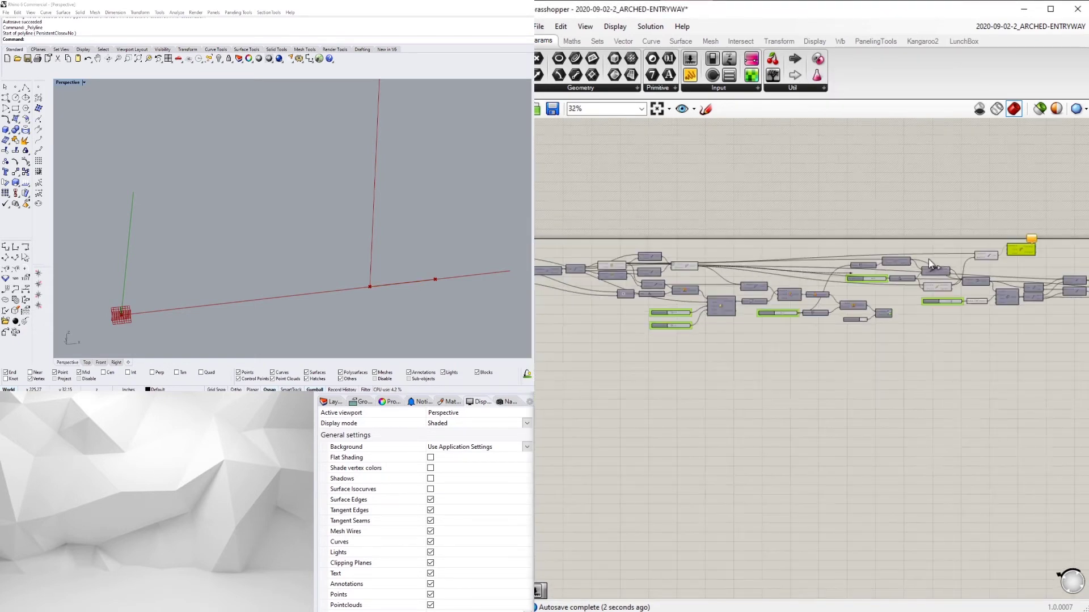
{"action": "scroll", "coordinate": [1003, 245], "scroll_direction": "up", "scroll_amount": 7}
{"action": "left_click_drag", "start_coordinate": [928, 260], "coordinate": [1015, 262]}
{"action": "scroll", "coordinate": [395, 188], "scroll_direction": "down", "scroll_amount": 12}
{"action": "right_click_drag", "start_coordinate": [395, 188], "coordinate": [368, 207], "text": "shift"}
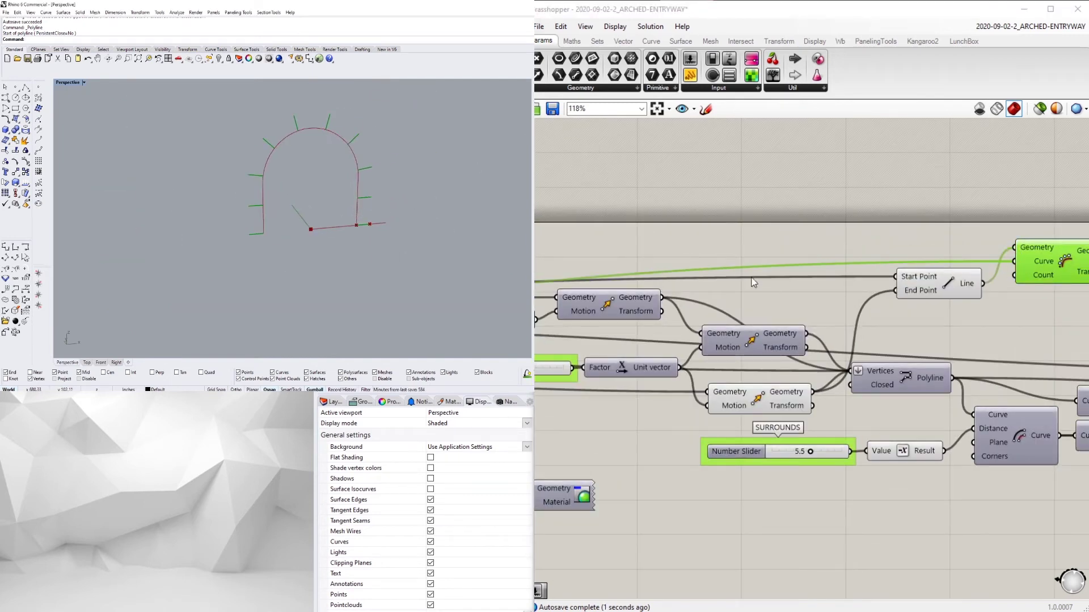
{"action": "right_click_drag", "start_coordinate": [752, 282], "coordinate": [634, 303]}
{"action": "left_click_drag", "start_coordinate": [904, 289], "coordinate": [910, 277]}
- Add a number slider of 24 for the Curve Array's Count and group it under the label BRICK SUBDIVISIONS
{"action": "double_click", "coordinate": [793, 249]}
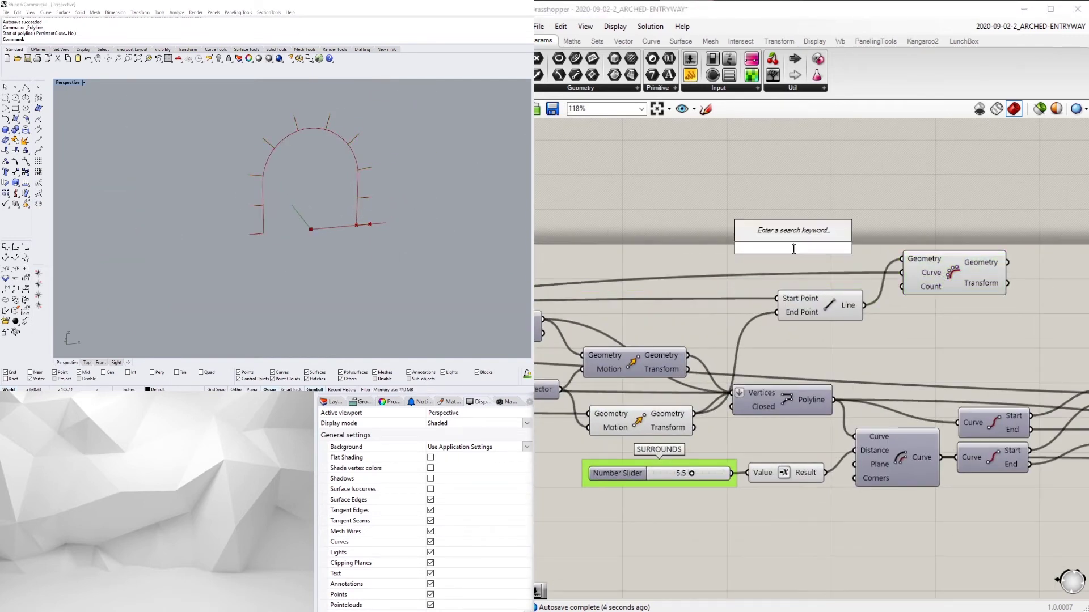
{"action": "type", "text": "24"}
{"action": "key", "text": "Return"}
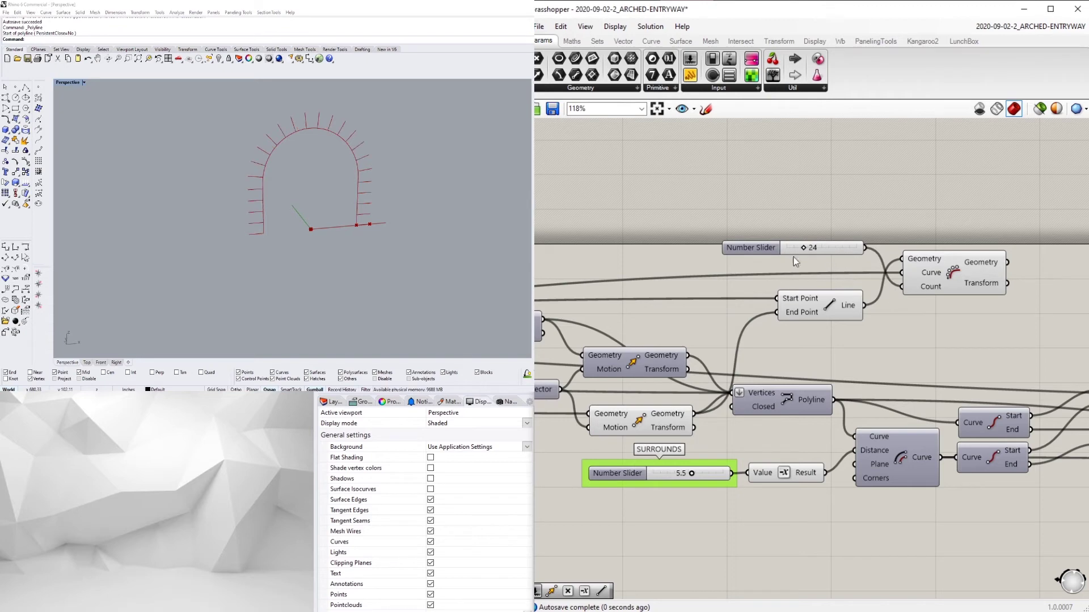
{"action": "key", "text": "ctrl+g"}
{"action": "right_click", "coordinate": [778, 250]}
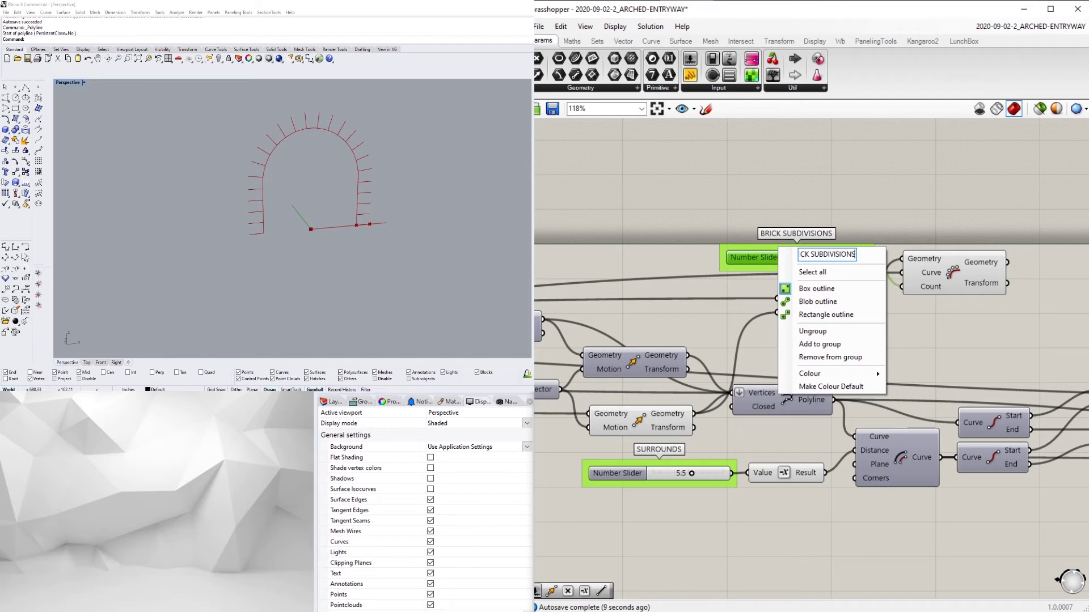
{"action": "left_click", "coordinate": [855, 211]}
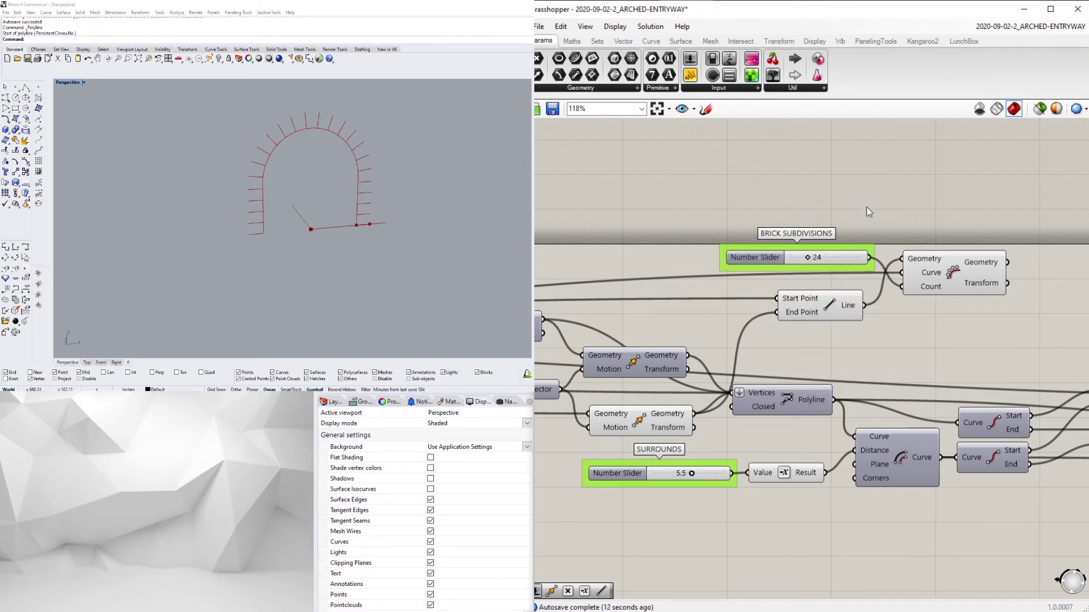
{"action": "scroll", "coordinate": [910, 258], "scroll_direction": "down", "scroll_amount": 10}
{"action": "left_click_drag", "start_coordinate": [1032, 355], "coordinate": [743, 258]}
{"action": "scroll", "coordinate": [959, 277], "scroll_direction": "up", "scroll_amount": 4}
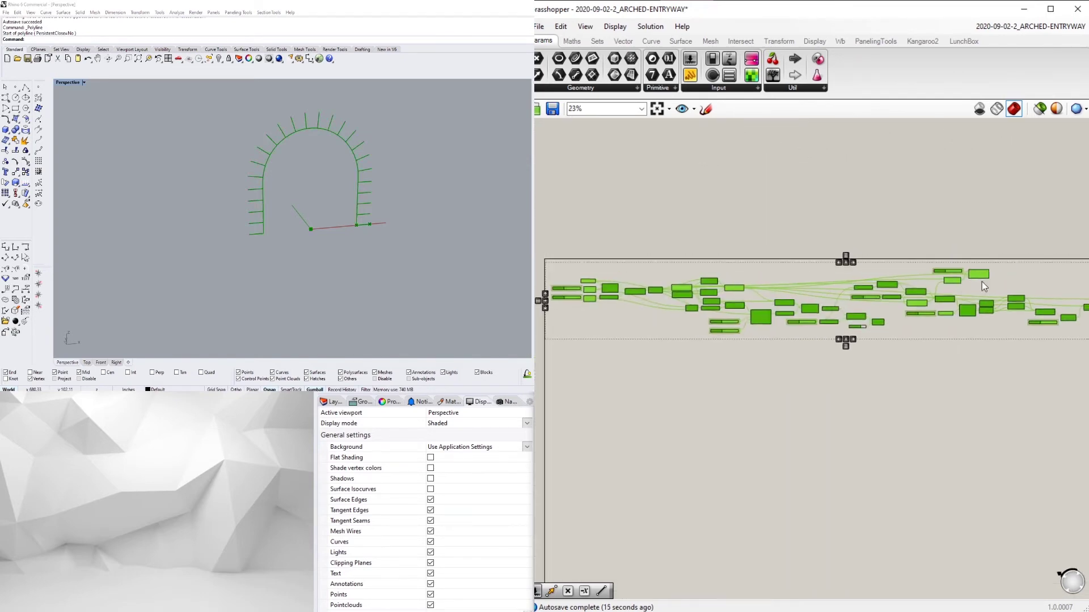
{"action": "left_click", "coordinate": [964, 287]}
{"action": "scroll", "coordinate": [938, 291], "scroll_direction": "up", "scroll_amount": 7}
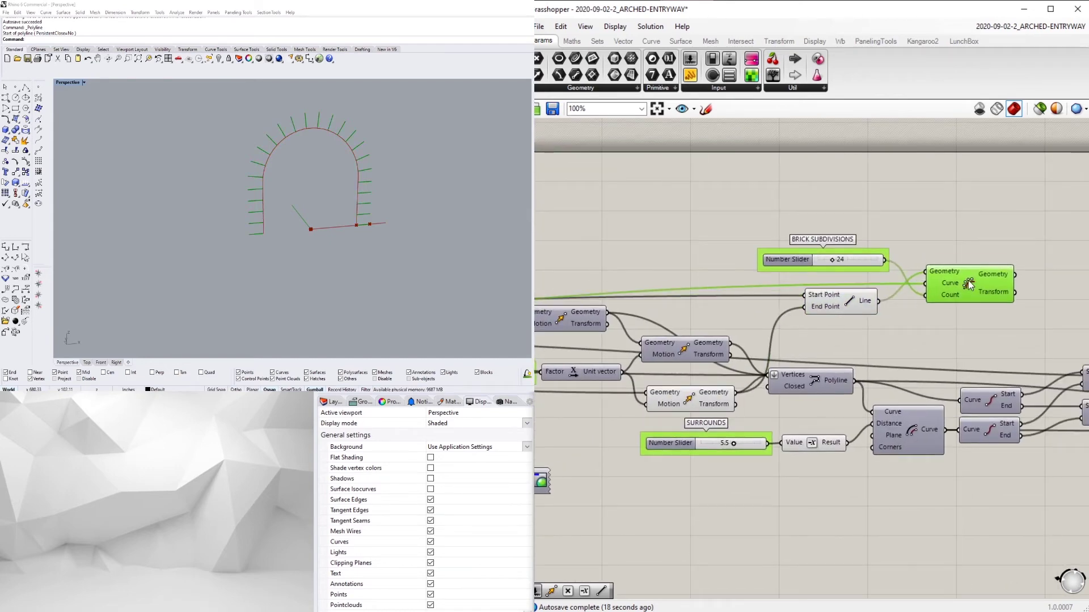
- Try a higher value on the BRICK SUBDIVISIONS slider, then set it back to 24
{"action": "scroll", "coordinate": [856, 252], "scroll_direction": "up", "scroll_amount": 5}
{"action": "mouse_move", "coordinate": [884, 243]}
{"action": "left_mouse_down"}
{"action": "mouse_move", "coordinate": [953, 243]}
{"action": "mouse_move", "coordinate": [904, 245]}
{"action": "left_mouse_up"}
{"action": "double_click", "coordinate": [905, 245]}
{"action": "type", "text": "2"}
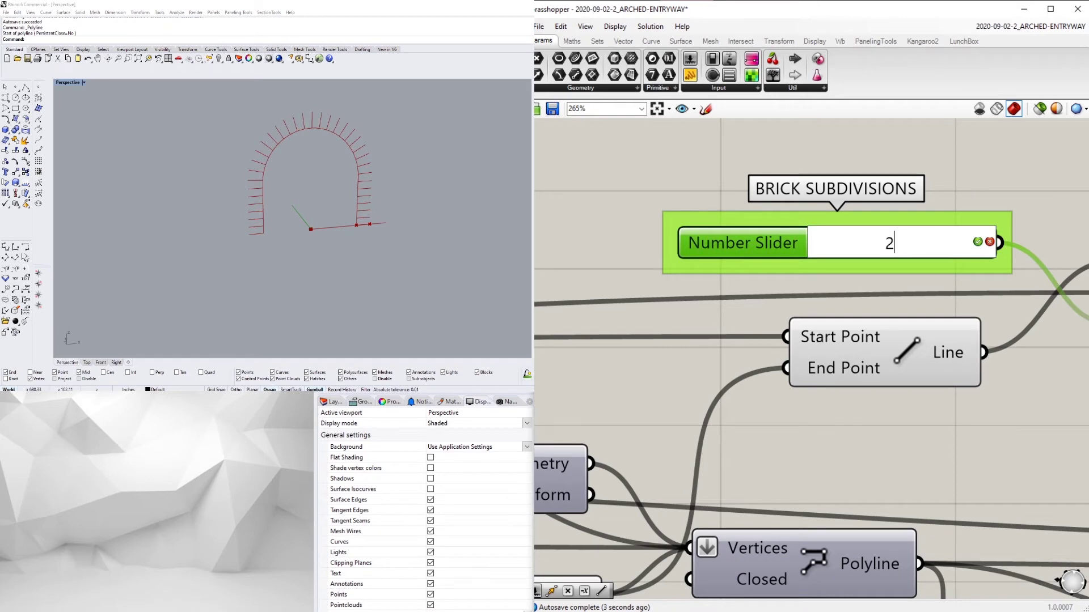
{"action": "type", "text": "4"}
{"action": "key", "text": "Return"}
{"action": "left_click", "coordinate": [1013, 203]}
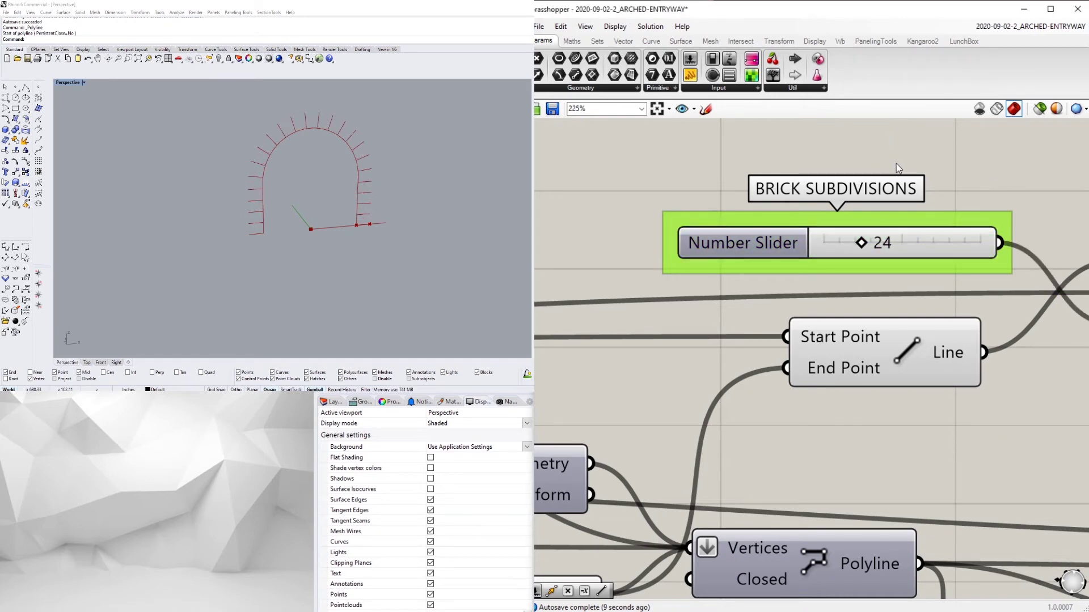
- Add a Curve Middle component and connect the Curve Array's Geometry output to its Curve input
{"action": "scroll", "coordinate": [1021, 209], "scroll_direction": "down", "scroll_amount": 6}
{"action": "right_click_drag", "start_coordinate": [1021, 227], "coordinate": [828, 204]}
{"action": "right_click_drag", "start_coordinate": [1038, 295], "coordinate": [917, 348]}
{"action": "scroll", "coordinate": [644, 273], "scroll_direction": "up", "scroll_amount": 6}
{"action": "scroll", "coordinate": [907, 301], "scroll_direction": "down", "scroll_amount": 2}
{"action": "right_click_drag", "start_coordinate": [1062, 349], "coordinate": [915, 349]}
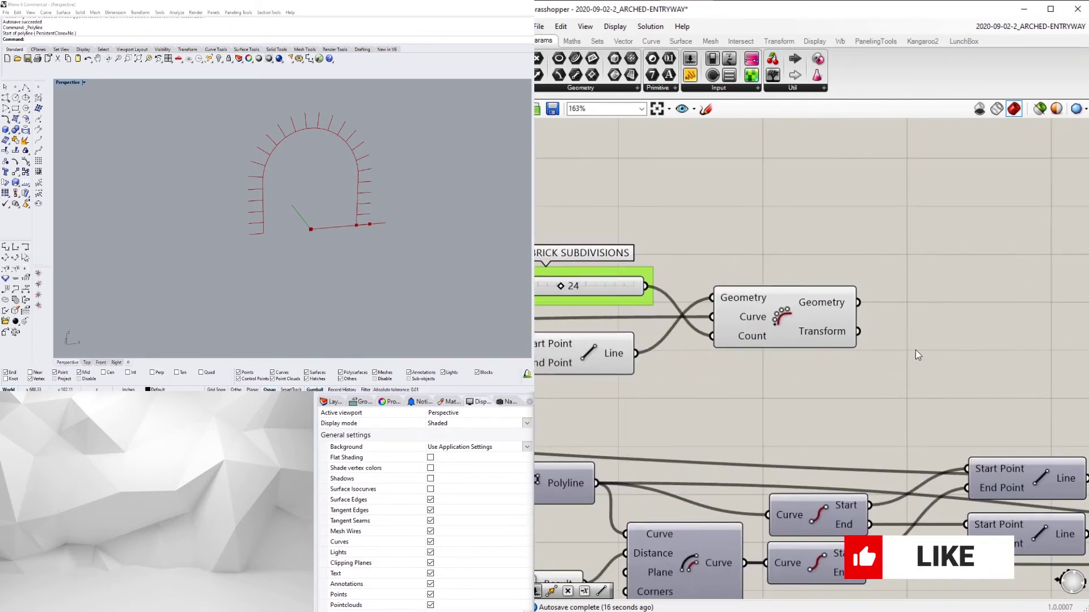
{"action": "double_click", "coordinate": [933, 322]}
{"action": "type", "text": "mid"}
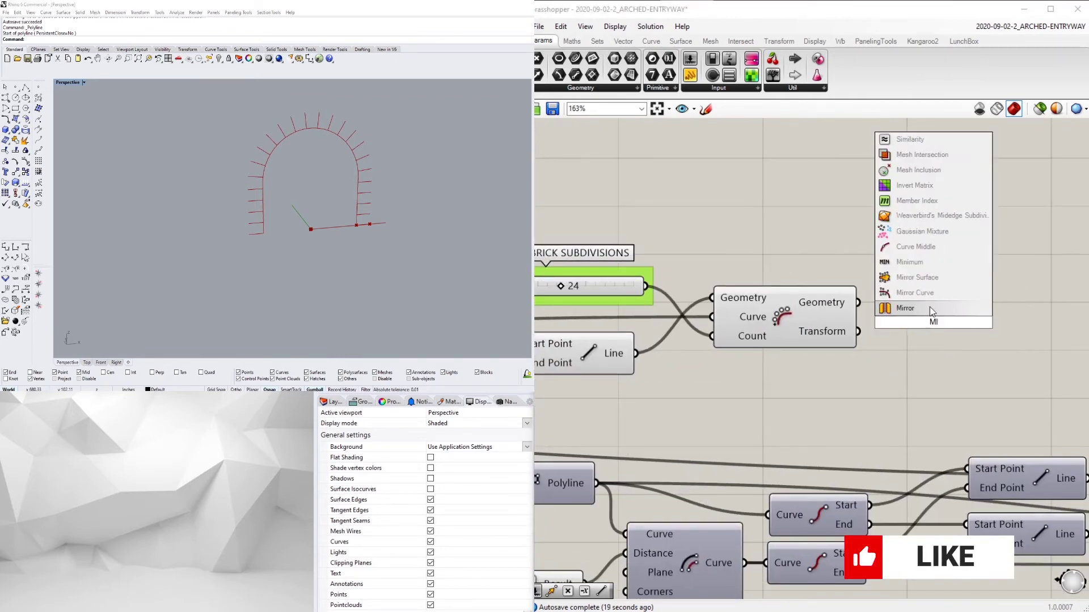
{"action": "left_click", "coordinate": [934, 311]}
{"action": "left_click_drag", "start_coordinate": [856, 302], "coordinate": [872, 323]}
{"action": "left_click_drag", "start_coordinate": [934, 322], "coordinate": [949, 307]}
{"action": "right_click_drag", "start_coordinate": [994, 337], "coordinate": [850, 306]}
- Add a Scale component with the arrayed lines as Geometry and their midpoints as Center
{"action": "double_click", "coordinate": [957, 284]}
{"action": "type", "text": "sc"}
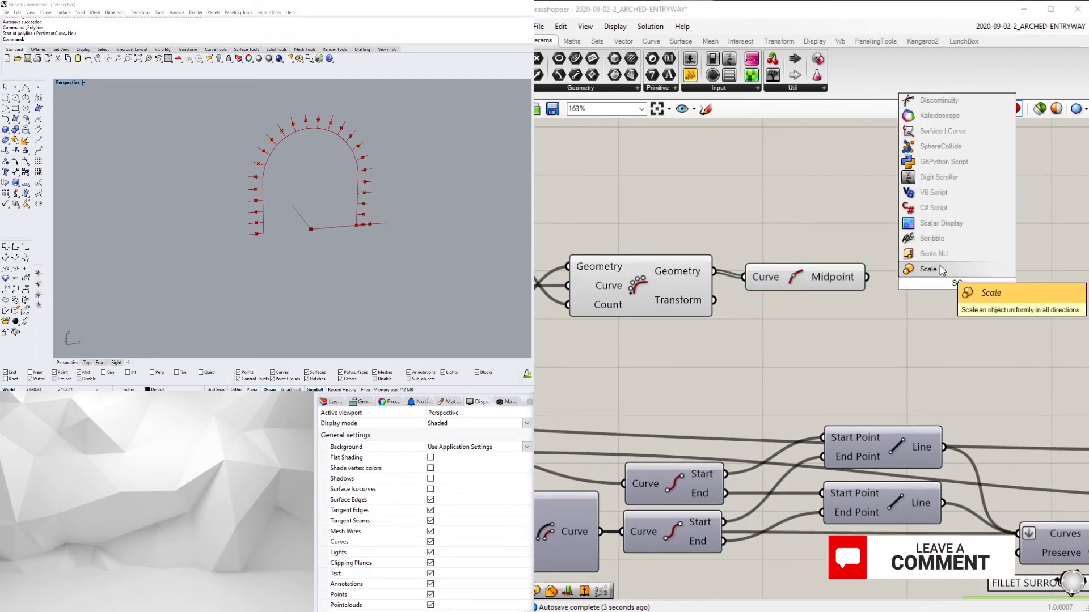
{"action": "left_click", "coordinate": [929, 269]}
{"action": "left_click_drag", "start_coordinate": [953, 284], "coordinate": [999, 221]}
{"action": "left_click_drag", "start_coordinate": [867, 277], "coordinate": [925, 225]}
{"action": "left_click_drag", "start_coordinate": [713, 271], "coordinate": [929, 198]}
- Set the Scale component's Factor to 2
{"action": "right_click", "coordinate": [930, 236]}
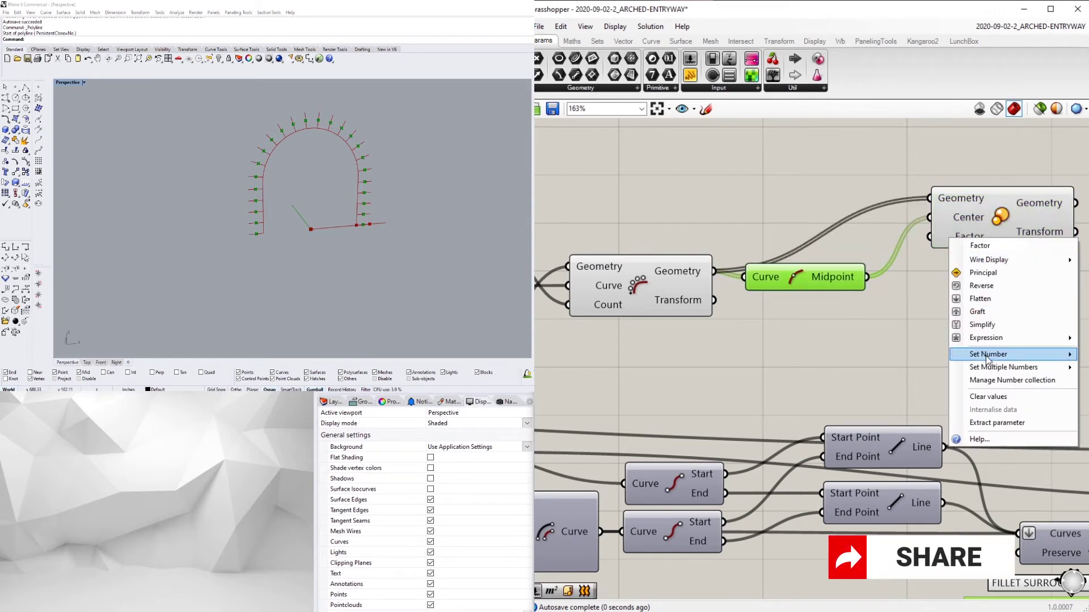
{"action": "left_click", "coordinate": [904, 339]}
{"action": "right_click_drag", "start_coordinate": [903, 339], "coordinate": [679, 342]}
{"action": "right_click", "coordinate": [727, 245]}
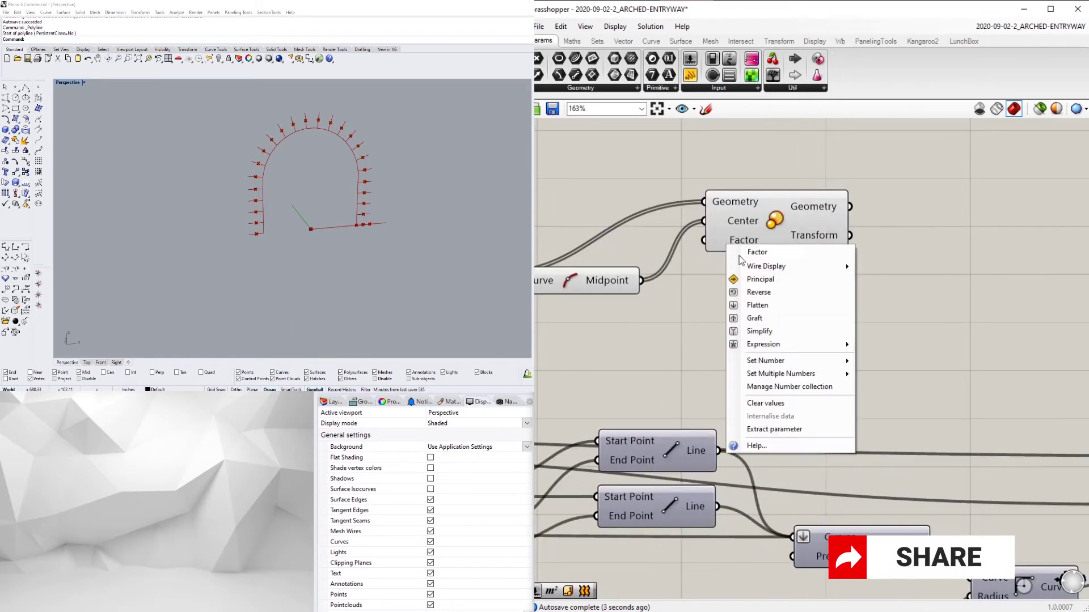
{"action": "mouse_move", "coordinate": [805, 356]}
{"action": "type", "text": "2"}
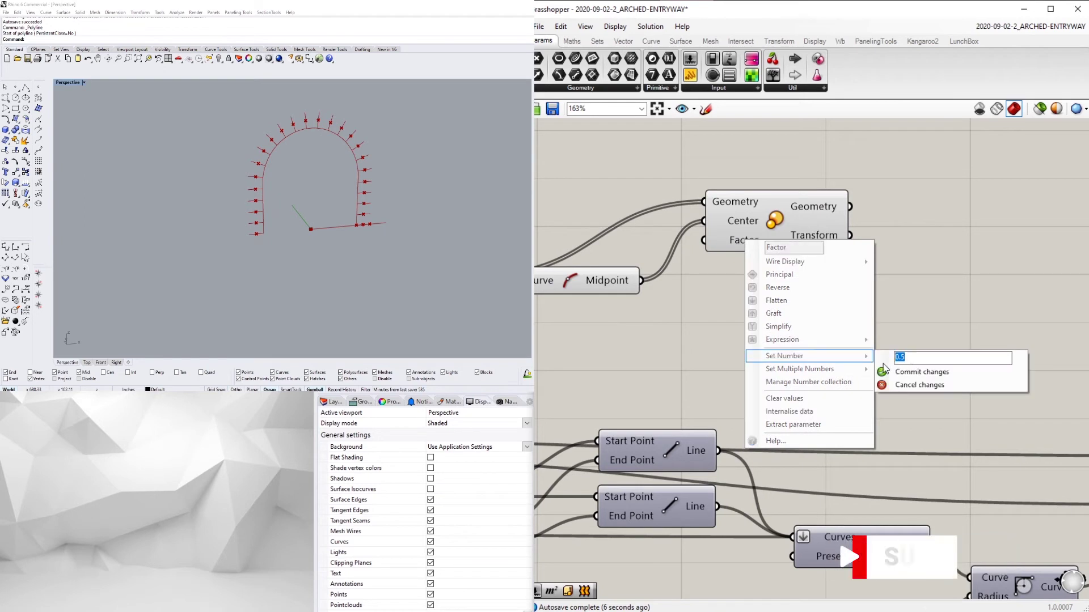
{"action": "left_click", "coordinate": [899, 374]}
{"action": "left_click", "coordinate": [771, 222]}
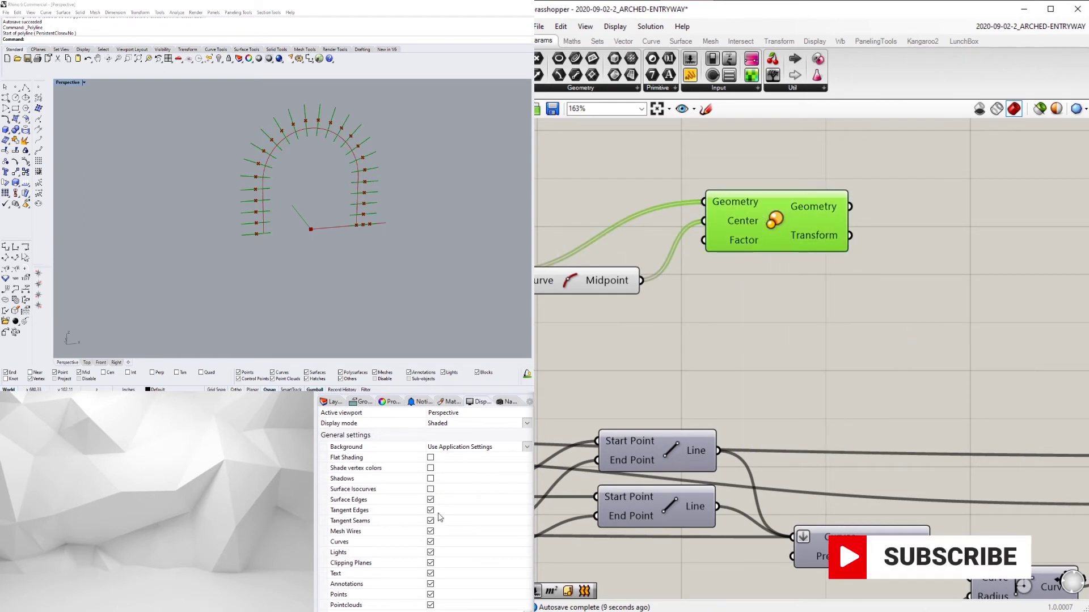
- Line up the Curve Middle and Scale components in a row beside the Curve Array
{"action": "right_click_drag", "start_coordinate": [613, 303], "coordinate": [812, 316]}
{"action": "left_click_drag", "start_coordinate": [767, 294], "coordinate": [771, 309]}
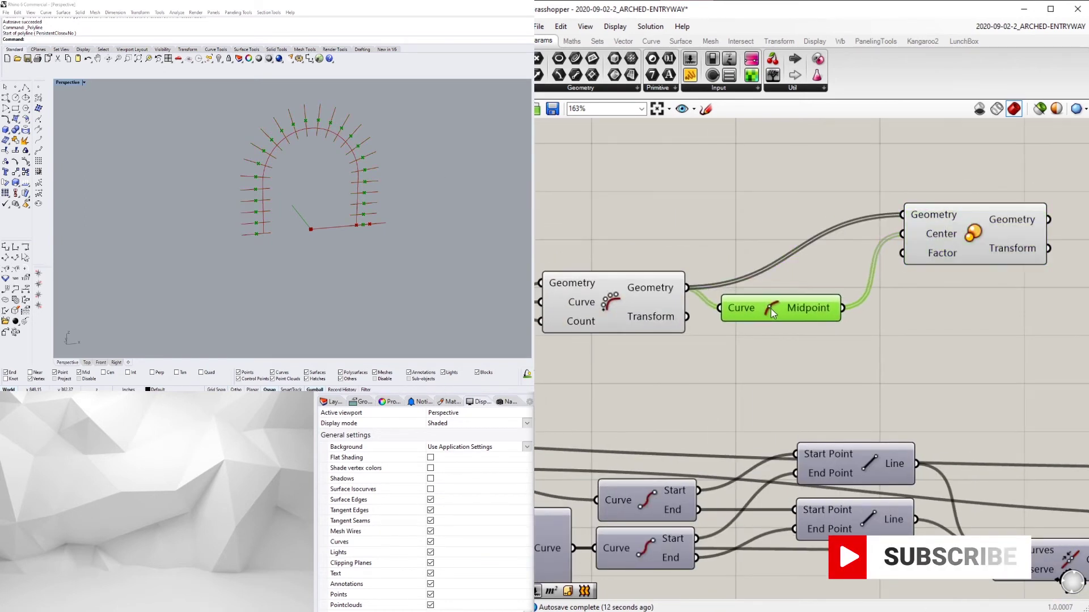
{"action": "left_click", "coordinate": [853, 267]}
{"action": "left_click_drag", "start_coordinate": [939, 225], "coordinate": [902, 299]}
- Hide the preview of the Curve Middle component and select the Scale component to highlight the scaled lines
{"action": "right_click", "coordinate": [772, 328]}
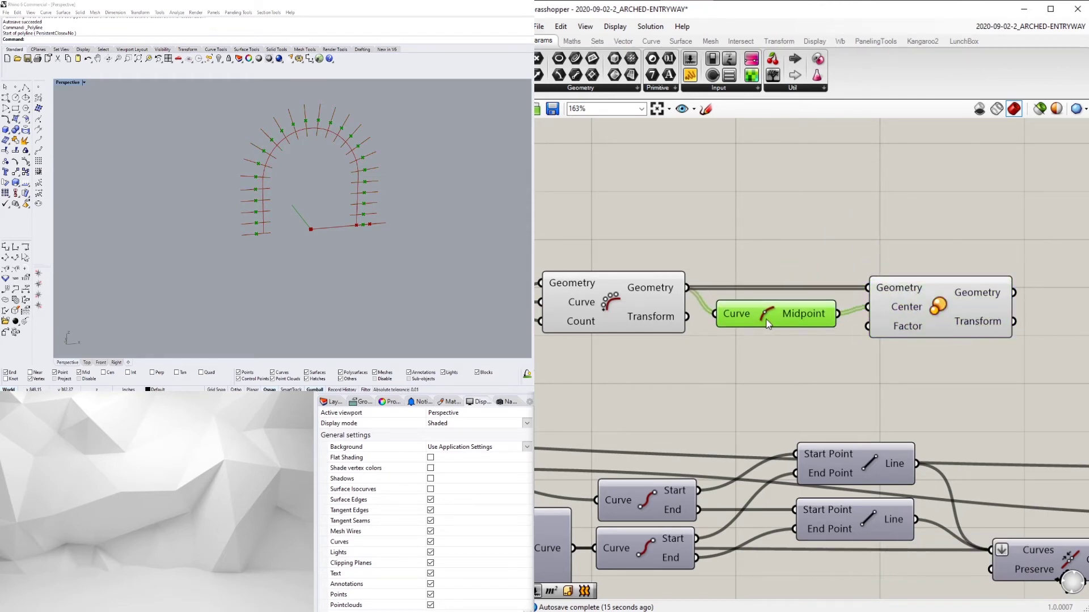
{"action": "left_click", "coordinate": [798, 339]}
{"action": "mouse_move", "coordinate": [318, 227]}
{"action": "right_mouse_down"}
{"action": "mouse_move", "coordinate": [293, 227]}
{"action": "mouse_move", "coordinate": [349, 230]}
{"action": "mouse_move", "coordinate": [334, 230]}
{"action": "right_mouse_up"}
{"action": "left_click", "coordinate": [897, 193]}
{"action": "scroll", "coordinate": [897, 193], "scroll_direction": "down", "scroll_amount": 2}
{"action": "left_click", "coordinate": [924, 289]}
{"action": "right_click_drag", "start_coordinate": [950, 292], "coordinate": [825, 295]}
{"action": "scroll", "coordinate": [823, 296], "scroll_direction": "down", "scroll_amount": 1}
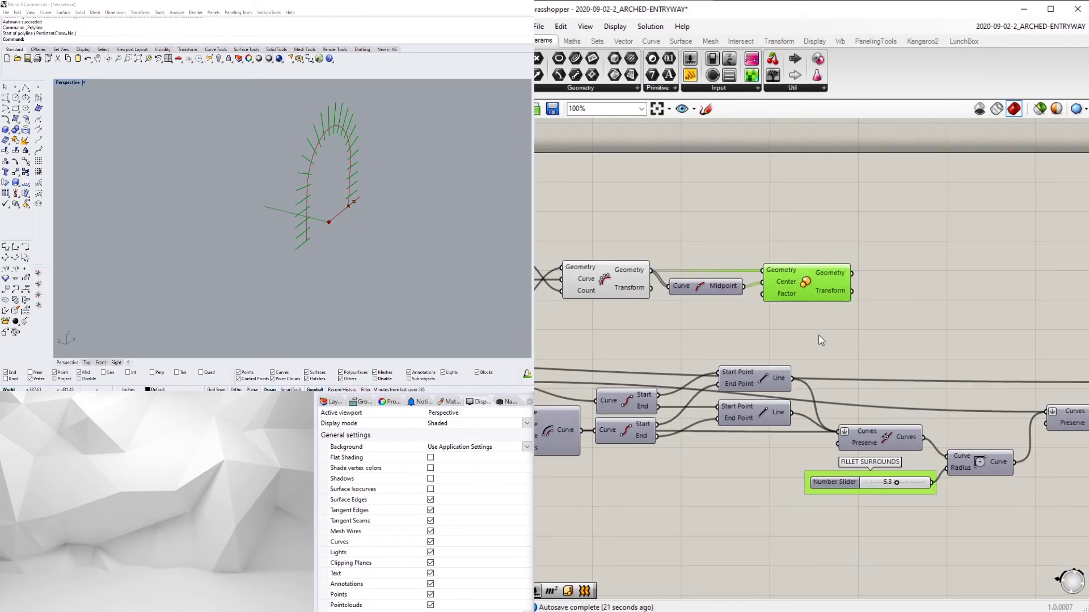
- Turn on the preview of the wall Extrusion component and orbit the model to view the arched wall
{"action": "scroll", "coordinate": [858, 343], "scroll_direction": "down", "scroll_amount": 1}
{"action": "right_click_drag", "start_coordinate": [857, 343], "coordinate": [802, 263]}
{"action": "scroll", "coordinate": [802, 263], "scroll_direction": "down", "scroll_amount": 1}
{"action": "right_click_drag", "start_coordinate": [964, 264], "coordinate": [817, 267]}
{"action": "right_click_drag", "start_coordinate": [618, 301], "coordinate": [1086, 300]}
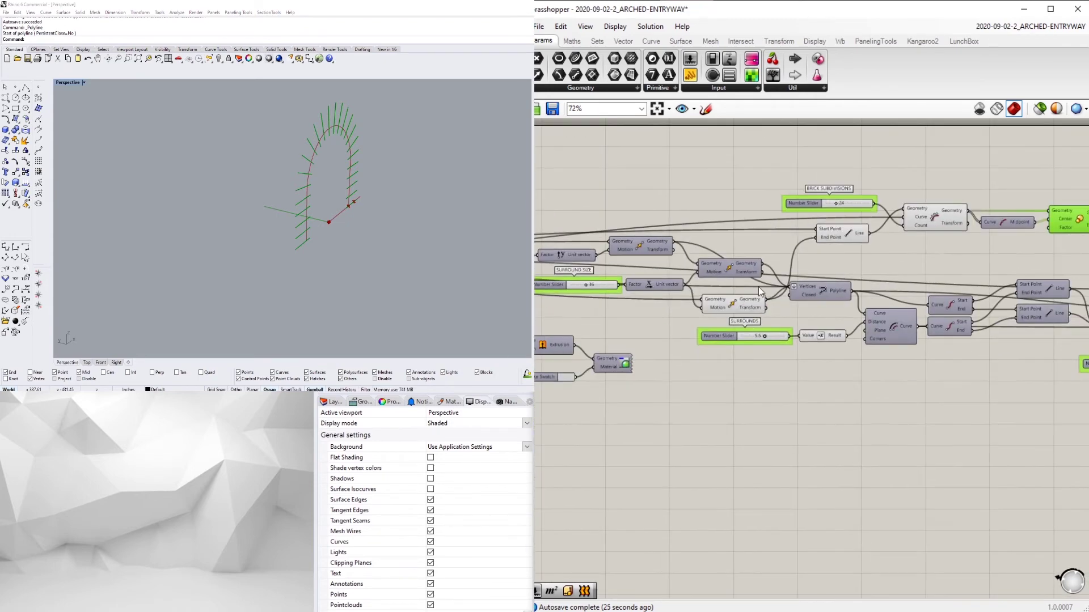
{"action": "right_click_drag", "start_coordinate": [659, 304], "coordinate": [805, 297]}
{"action": "right_click", "coordinate": [687, 341]}
{"action": "left_click", "coordinate": [720, 364]}
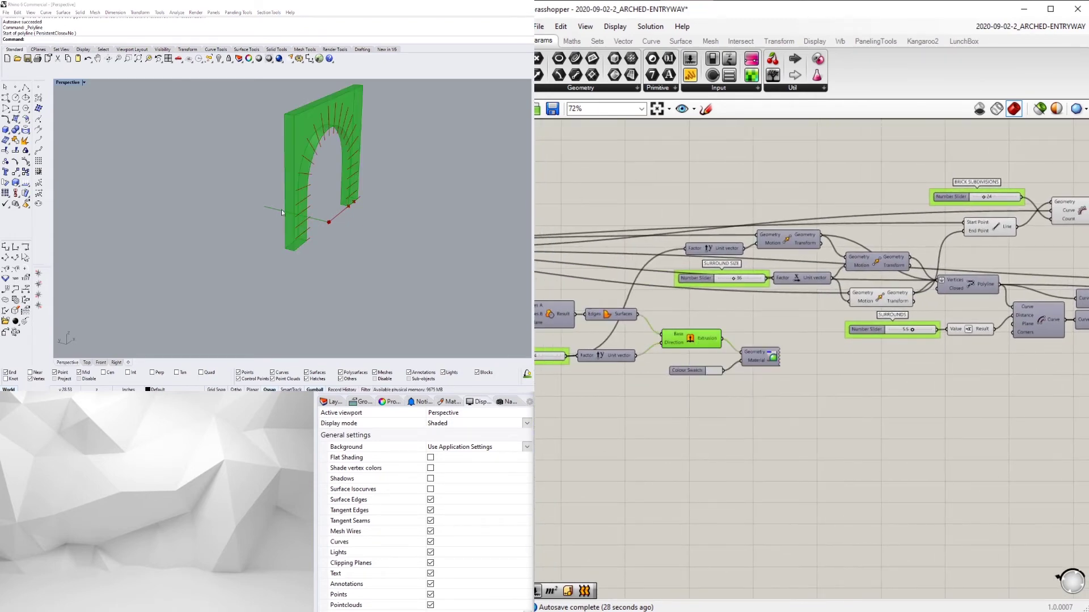
{"action": "right_click_drag", "start_coordinate": [282, 209], "coordinate": [227, 196]}
{"action": "right_click", "coordinate": [691, 338]}
{"action": "left_click", "coordinate": [774, 324]}
- Turn on the preview of the Sweep1 component that forms the arch surround
{"action": "scroll", "coordinate": [774, 328], "scroll_direction": "down", "scroll_amount": 4}
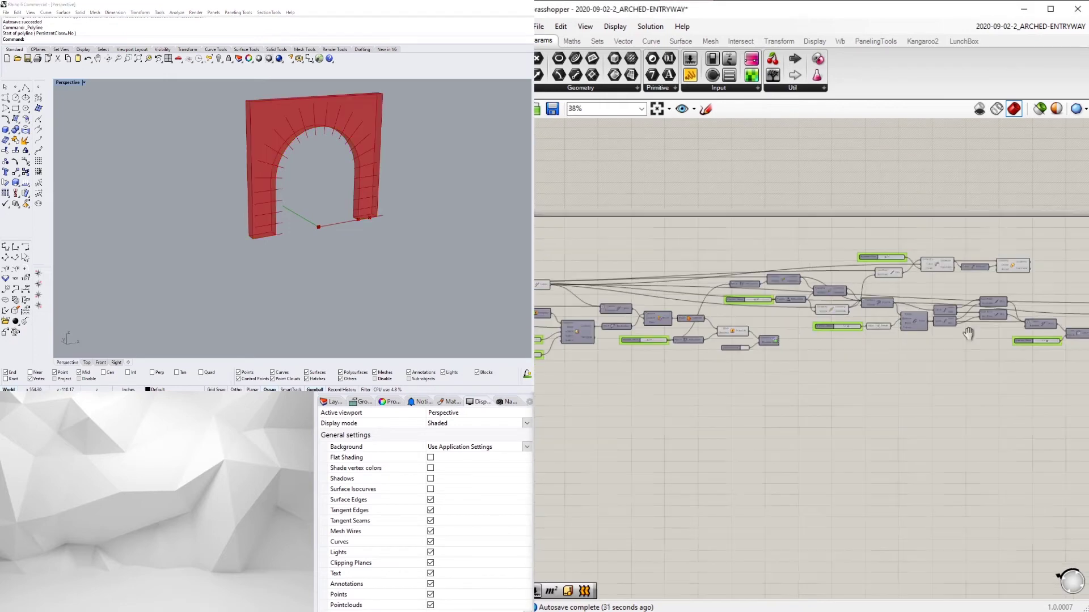
{"action": "right_click_drag", "start_coordinate": [967, 335], "coordinate": [720, 329]}
{"action": "scroll", "coordinate": [918, 312], "scroll_direction": "up", "scroll_amount": 5}
{"action": "scroll", "coordinate": [919, 311], "scroll_direction": "down", "scroll_amount": 1}
{"action": "scroll", "coordinate": [918, 298], "scroll_direction": "up", "scroll_amount": 1}
{"action": "scroll", "coordinate": [918, 298], "scroll_direction": "up", "scroll_amount": 1}
{"action": "right_click", "coordinate": [925, 293]}
{"action": "left_click", "coordinate": [943, 315]}
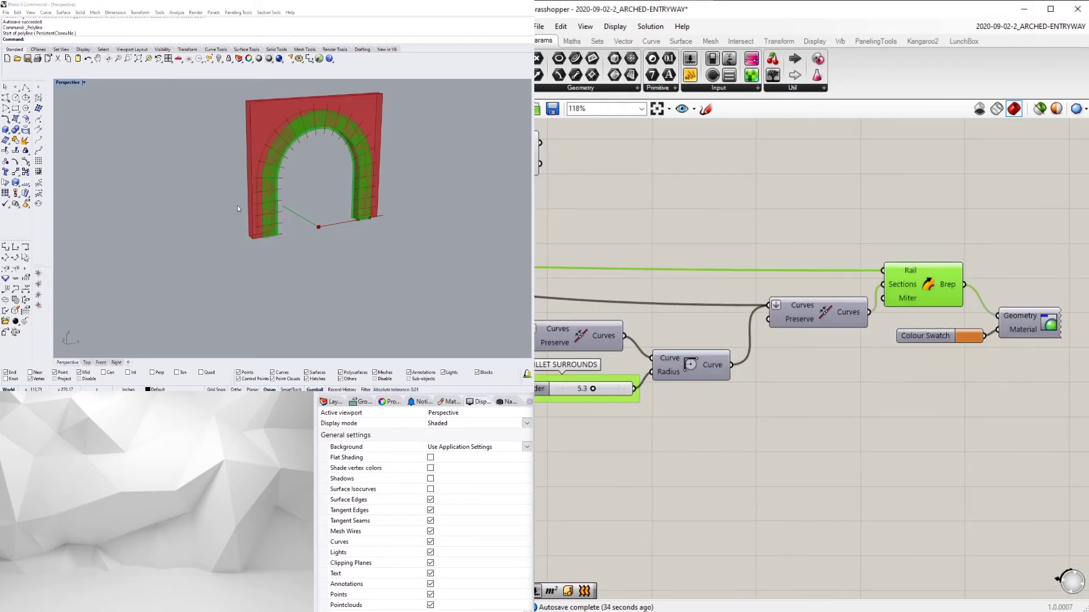
{"action": "right_click_drag", "start_coordinate": [237, 206], "coordinate": [219, 204]}
- Add a Move component beside Scale and feed it the scaled lines as Geometry
{"action": "left_click", "coordinate": [565, 251]}
{"action": "right_click_drag", "start_coordinate": [565, 252], "coordinate": [825, 306]}
{"action": "left_click", "coordinate": [760, 226]}
{"action": "scroll", "coordinate": [266, 233], "scroll_direction": "up", "scroll_amount": 5}
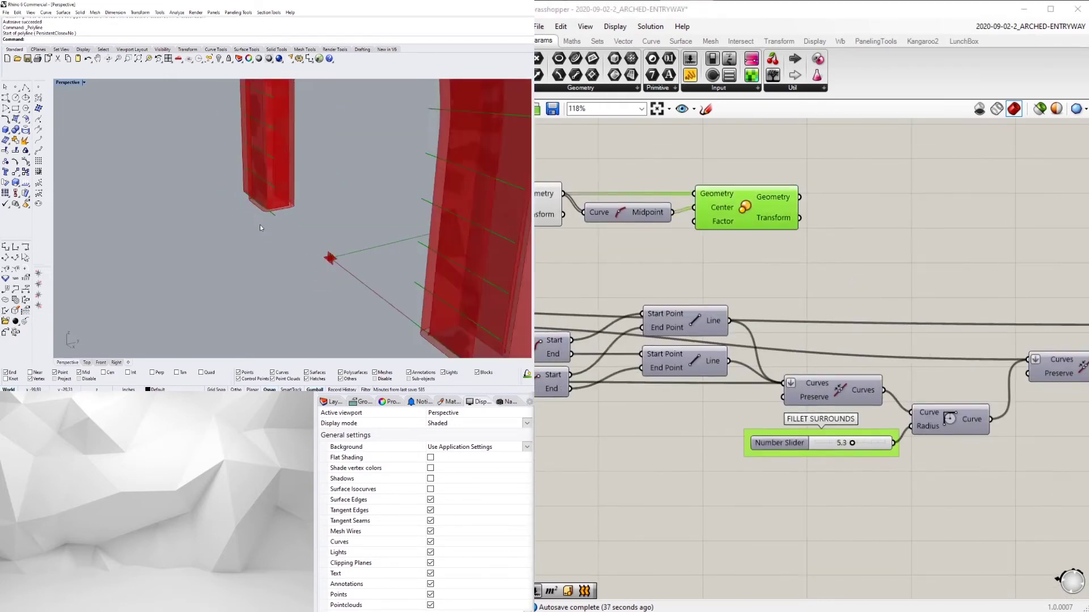
{"action": "right_click_drag", "start_coordinate": [260, 224], "coordinate": [316, 230]}
{"action": "left_click", "coordinate": [945, 202]}
{"action": "right_click_drag", "start_coordinate": [945, 202], "coordinate": [877, 239]}
{"action": "double_click", "coordinate": [873, 244]}
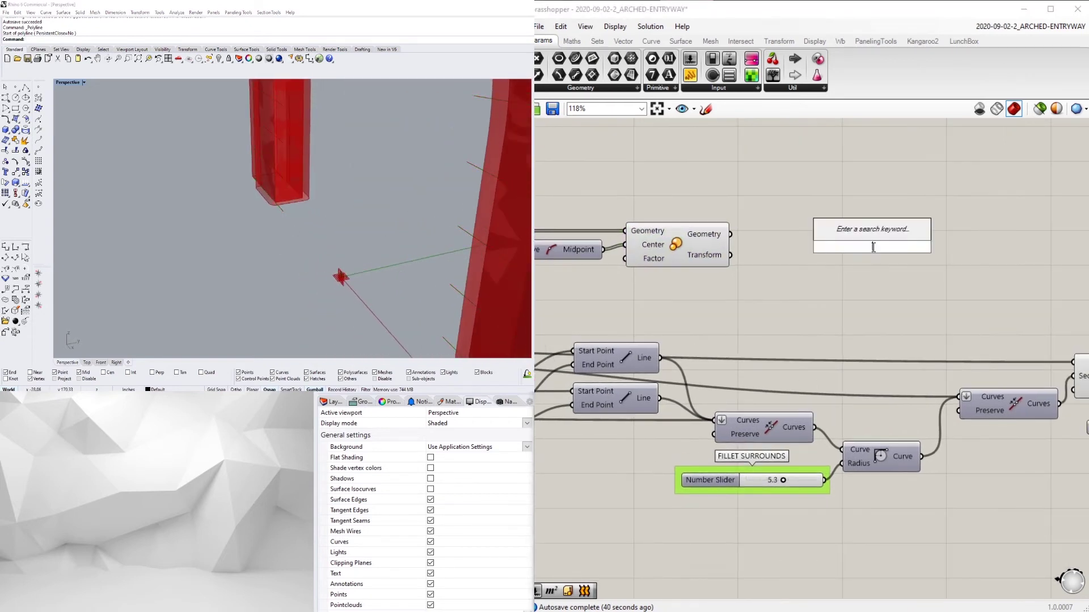
{"action": "type", "text": "MO"}
{"action": "left_click", "coordinate": [870, 221]}
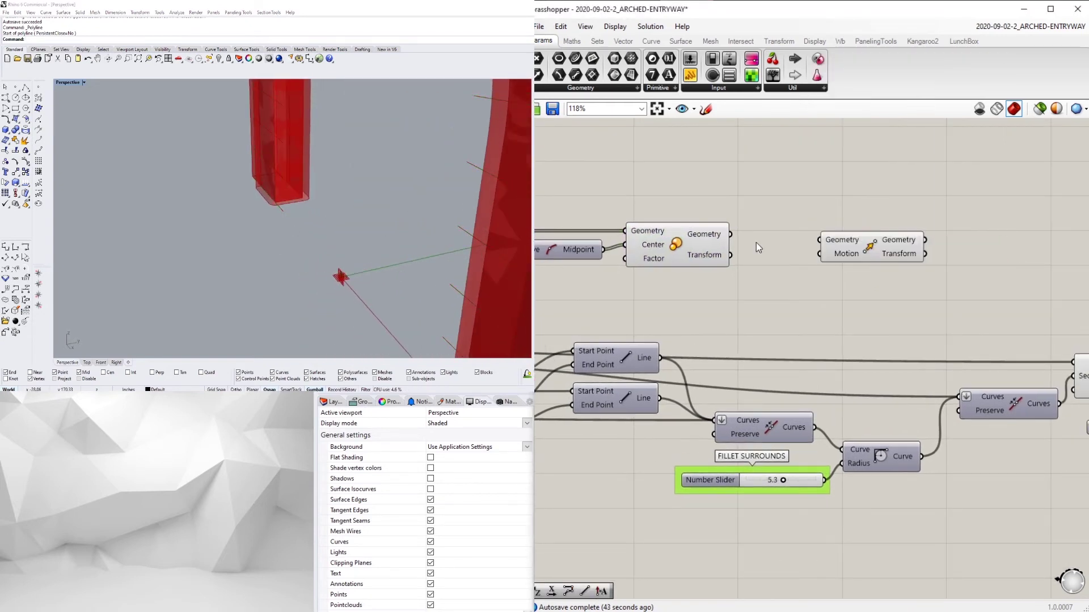
{"action": "left_click", "coordinate": [673, 241]}
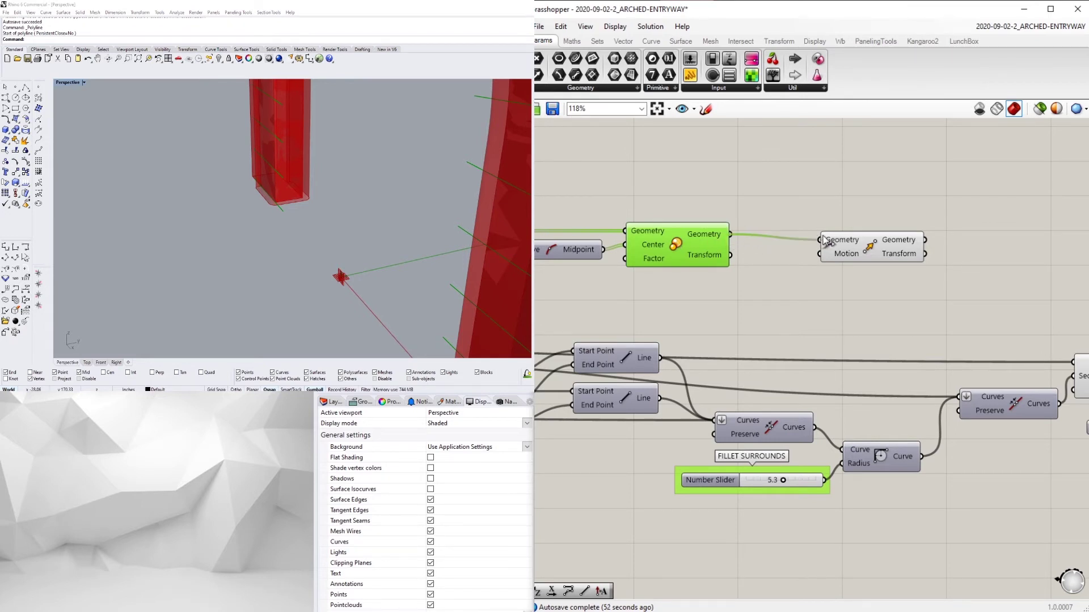
- Add a Unit Y vector as the Motion of the new Move component and select Move to highlight its lines
{"action": "double_click", "coordinate": [746, 311]}
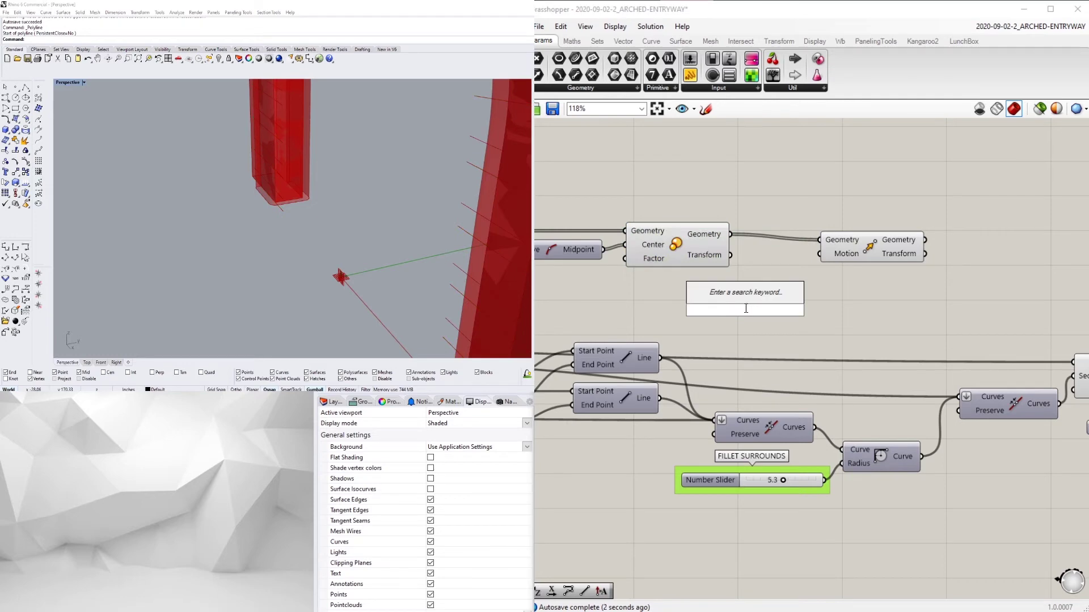
{"action": "type", "text": "unit y"}
{"action": "key", "text": "Return"}
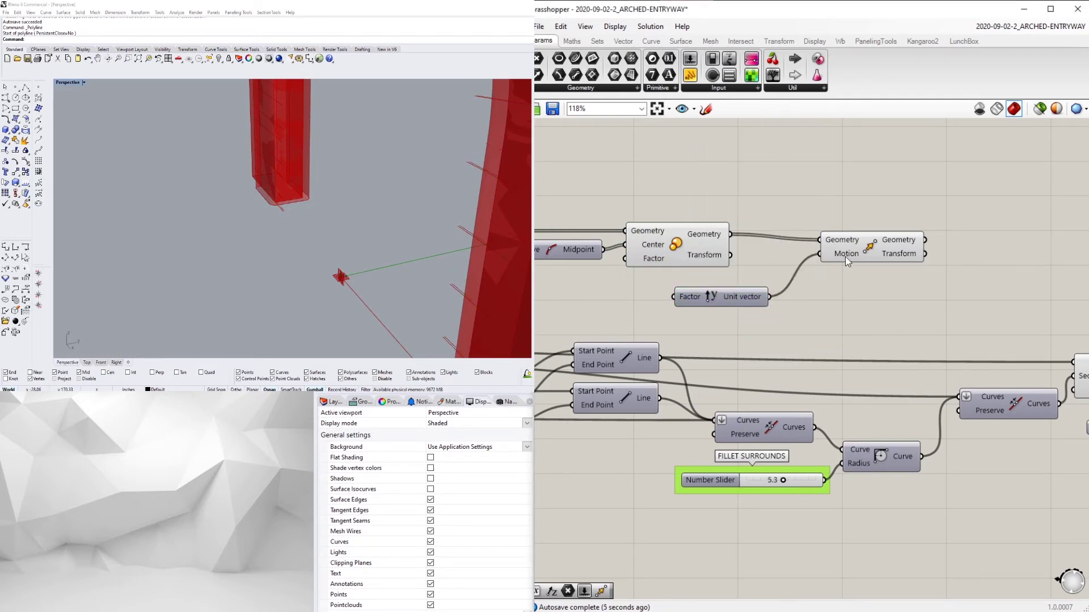
{"action": "left_click", "coordinate": [845, 257]}
{"action": "scroll", "coordinate": [849, 284], "scroll_direction": "down", "scroll_amount": 1}
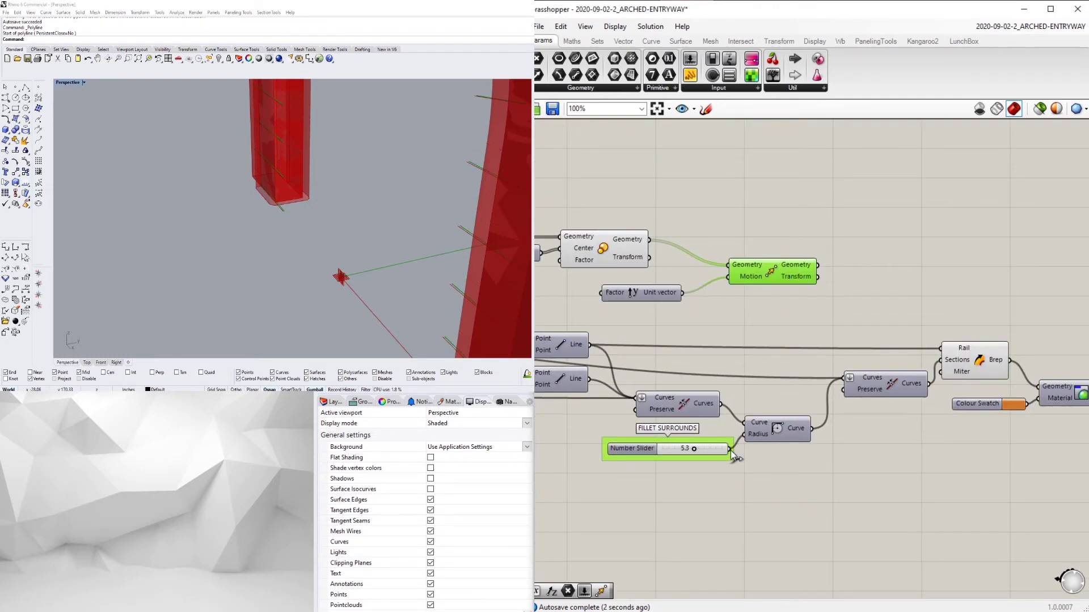
- Feed the negated SURROUNDS slider value into the Factor of the new Unit Y component
{"action": "scroll", "coordinate": [756, 316], "scroll_direction": "down", "scroll_amount": 3}
{"action": "right_click_drag", "start_coordinate": [757, 316], "coordinate": [1006, 311]}
{"action": "scroll", "coordinate": [687, 372], "scroll_direction": "up", "scroll_amount": 2}
{"action": "right_click_drag", "start_coordinate": [687, 372], "coordinate": [617, 406]}
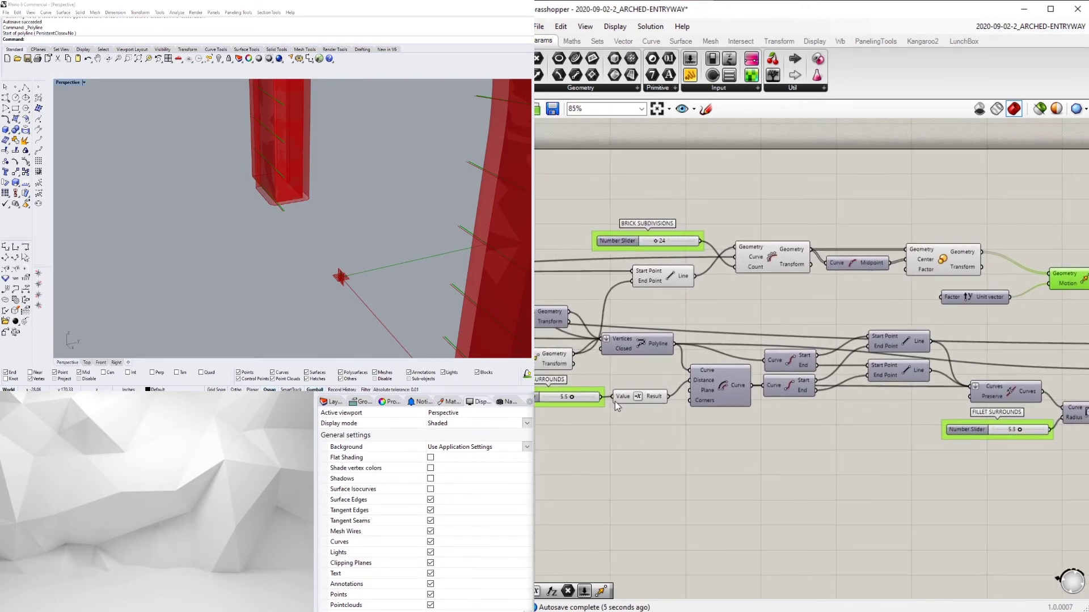
{"action": "left_click_drag", "start_coordinate": [962, 308], "coordinate": [943, 302]}
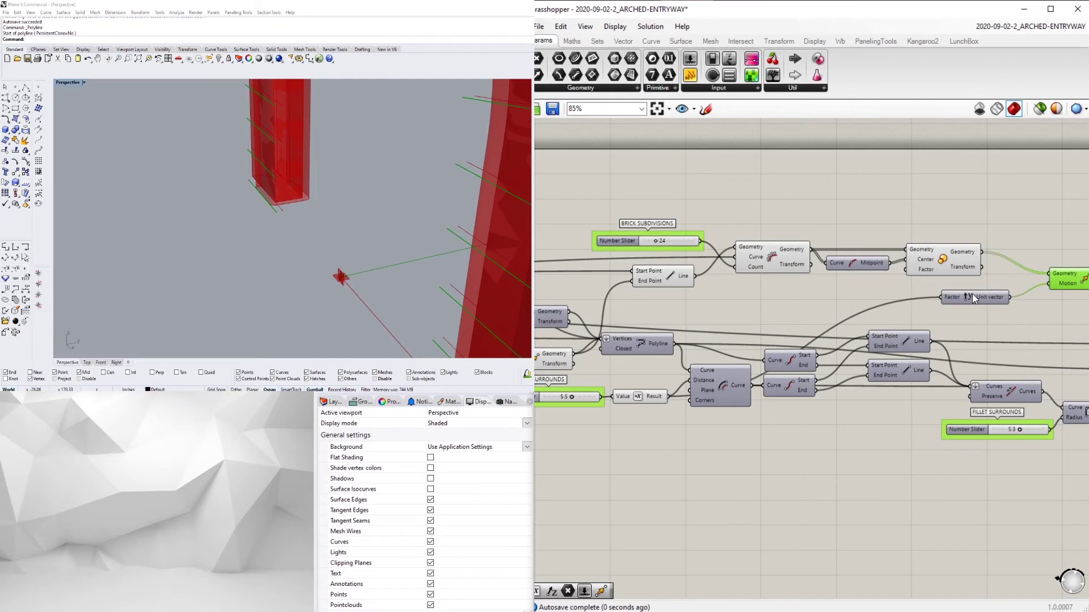
- Reposition the Unit Y and Move components close to the Scale component
{"action": "left_click_drag", "start_coordinate": [972, 294], "coordinate": [947, 288]}
{"action": "right_click_drag", "start_coordinate": [948, 288], "coordinate": [856, 300]}
{"action": "left_click_drag", "start_coordinate": [996, 283], "coordinate": [958, 278]}
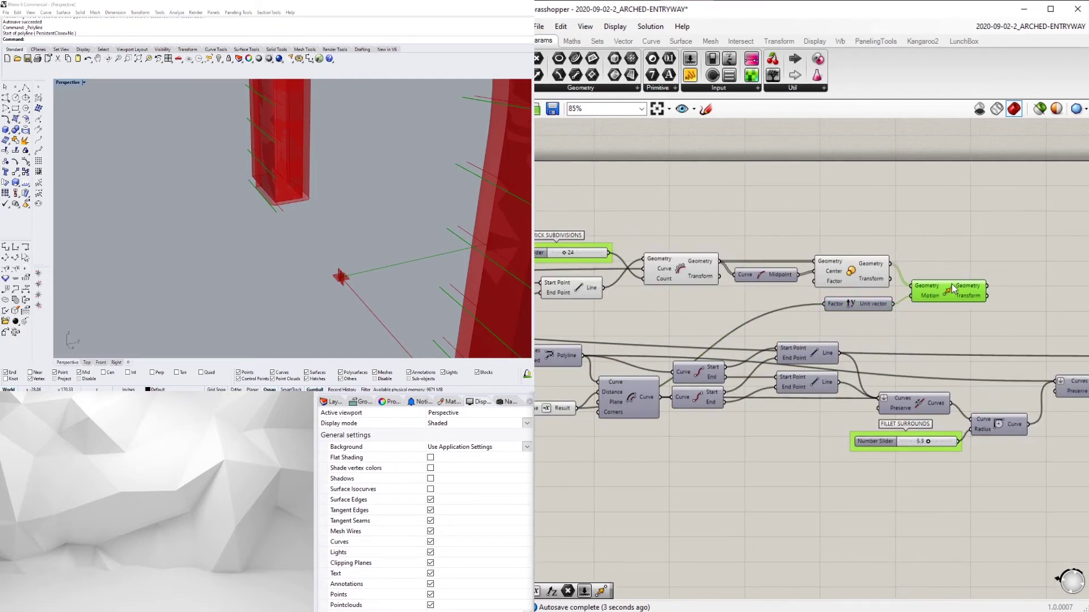
{"action": "right_click_drag", "start_coordinate": [789, 359], "coordinate": [887, 344]}
{"action": "left_click", "coordinate": [972, 312]}
{"action": "left_click", "coordinate": [1021, 279]}
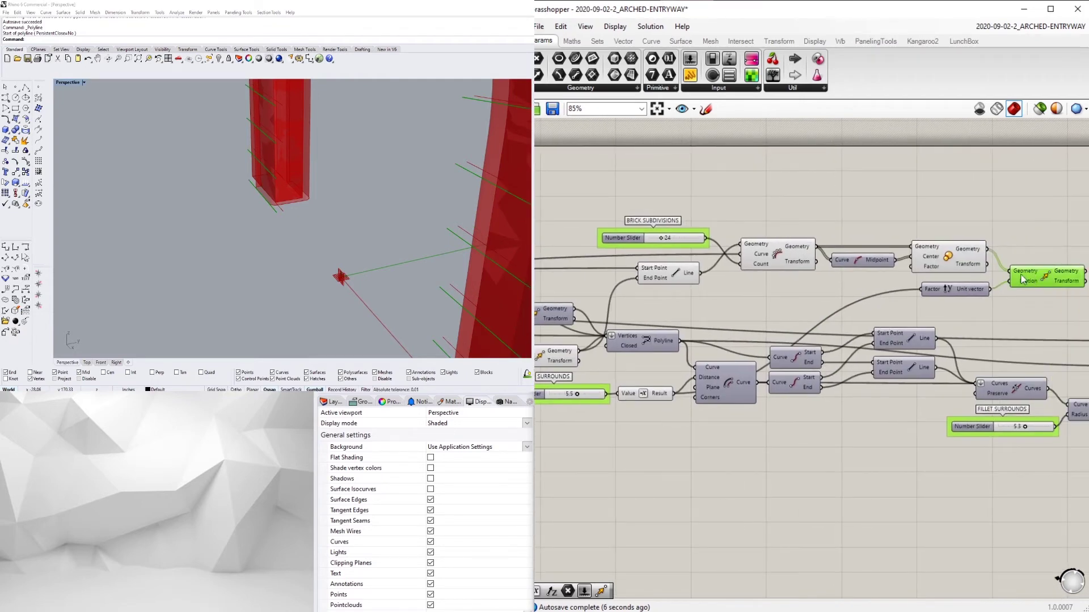
- Hide the preview of the Scale component and select Move to highlight the moved lines
{"action": "left_click", "coordinate": [946, 255]}
{"action": "right_click", "coordinate": [944, 255]}
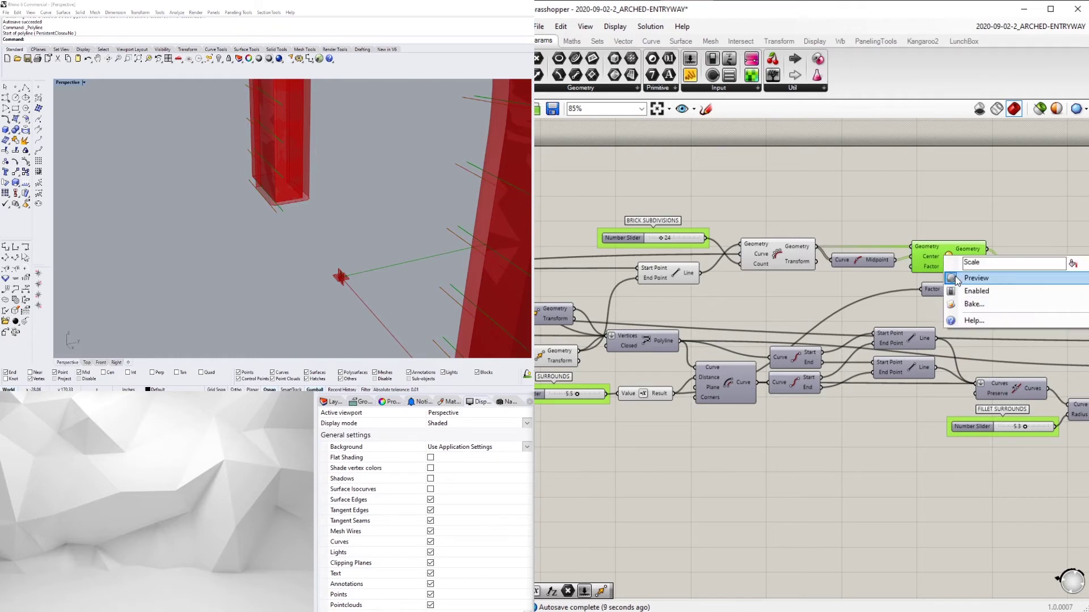
{"action": "left_click", "coordinate": [956, 278]}
{"action": "right_click_drag", "start_coordinate": [968, 229], "coordinate": [812, 234]}
{"action": "left_click", "coordinate": [888, 282]}
- Add a Cap Holes component fed by the Sweep1 Brep and hide the preview of Sweep1
{"action": "right_click_drag", "start_coordinate": [940, 291], "coordinate": [663, 260]}
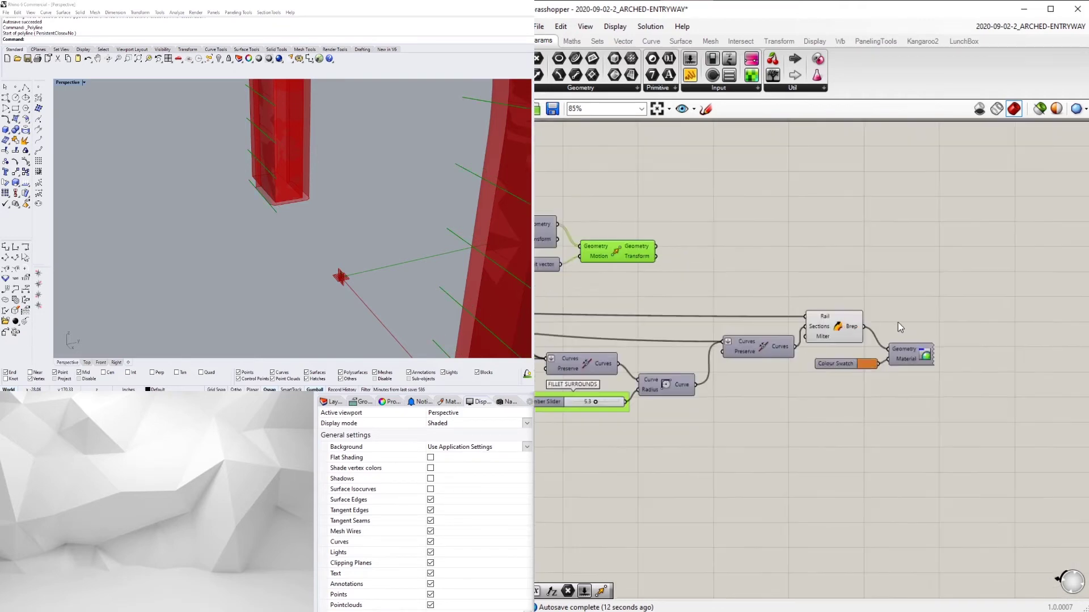
{"action": "scroll", "coordinate": [897, 322], "scroll_direction": "up", "scroll_amount": 1}
{"action": "left_click", "coordinate": [848, 324]}
{"action": "double_click", "coordinate": [897, 319]}
{"action": "type", "text": "CA"}
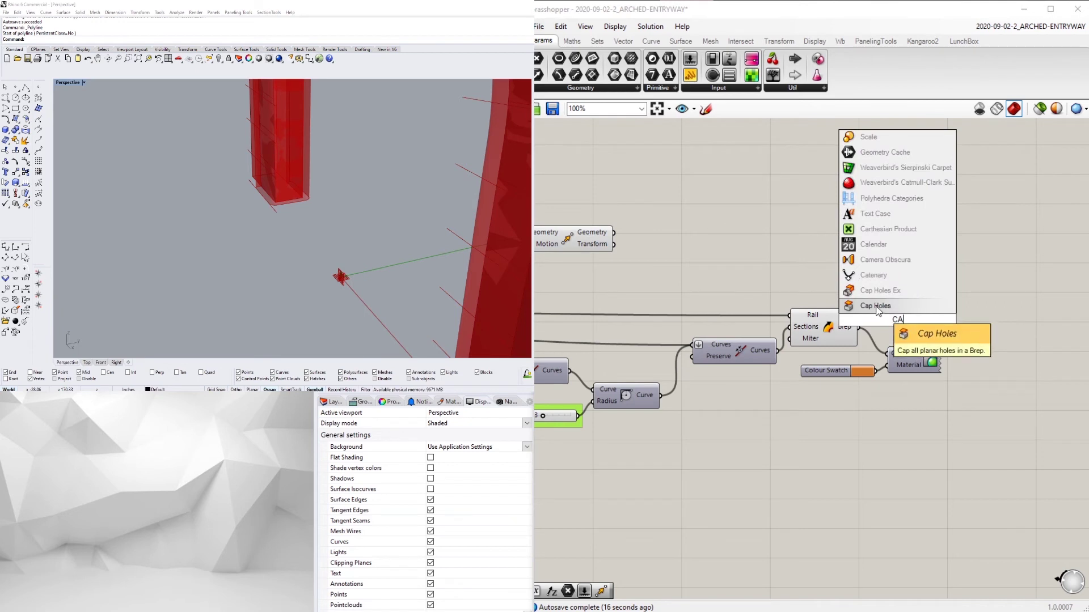
{"action": "left_click", "coordinate": [877, 306]}
{"action": "left_click_drag", "start_coordinate": [858, 327], "coordinate": [888, 320]}
{"action": "right_click", "coordinate": [827, 329]}
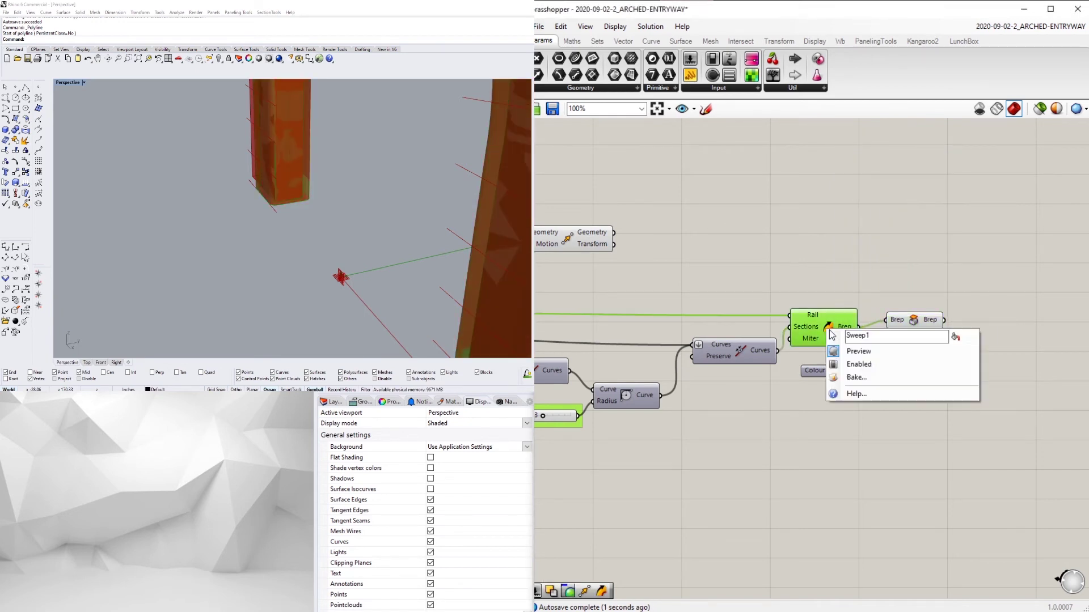
{"action": "left_click", "coordinate": [679, 273]}
- Add an Extrude component with the moved lines as its Base and place it beside the Move component
{"action": "right_click_drag", "start_coordinate": [555, 274], "coordinate": [611, 291]}
{"action": "double_click", "coordinate": [729, 275]}
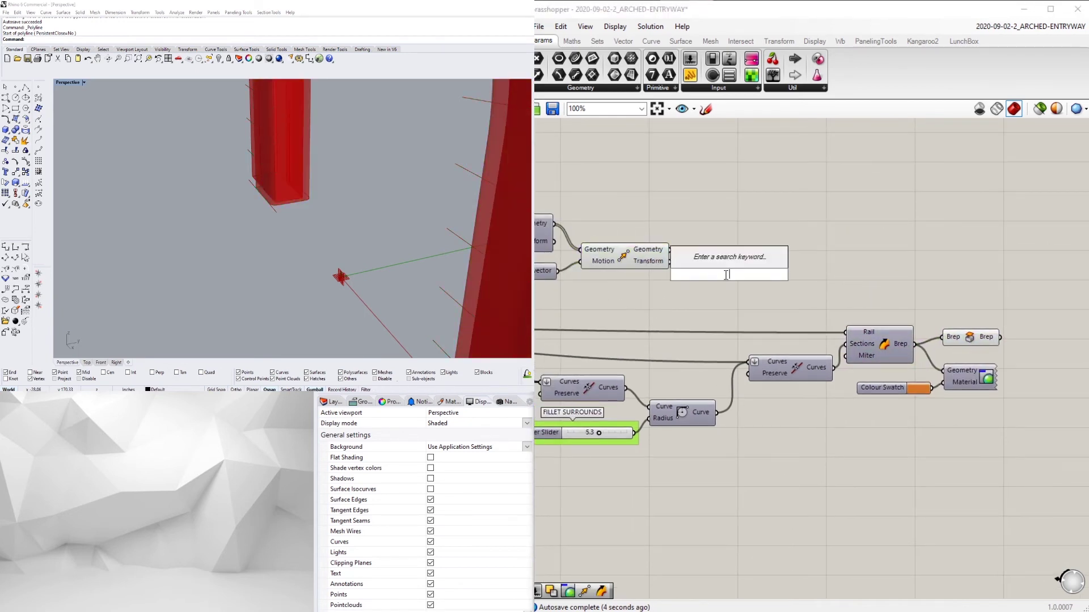
{"action": "type", "text": "EXTR"}
{"action": "left_click", "coordinate": [693, 263]}
{"action": "left_click_drag", "start_coordinate": [671, 258], "coordinate": [687, 268]}
{"action": "key", "text": "ctrl+z"}
{"action": "left_click_drag", "start_coordinate": [743, 283], "coordinate": [778, 276]}
- Add a Multiplication component below the Extrude and feed the FILLET SURROUNDS slider into its A input
{"action": "double_click", "coordinate": [645, 295]}
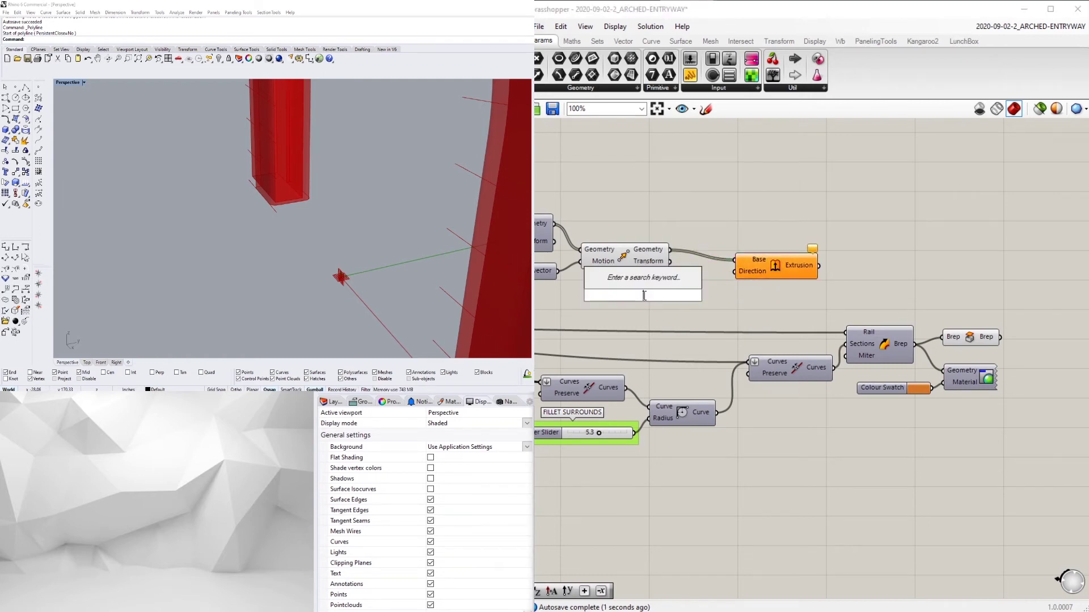
{"action": "double_click", "coordinate": [655, 301]}
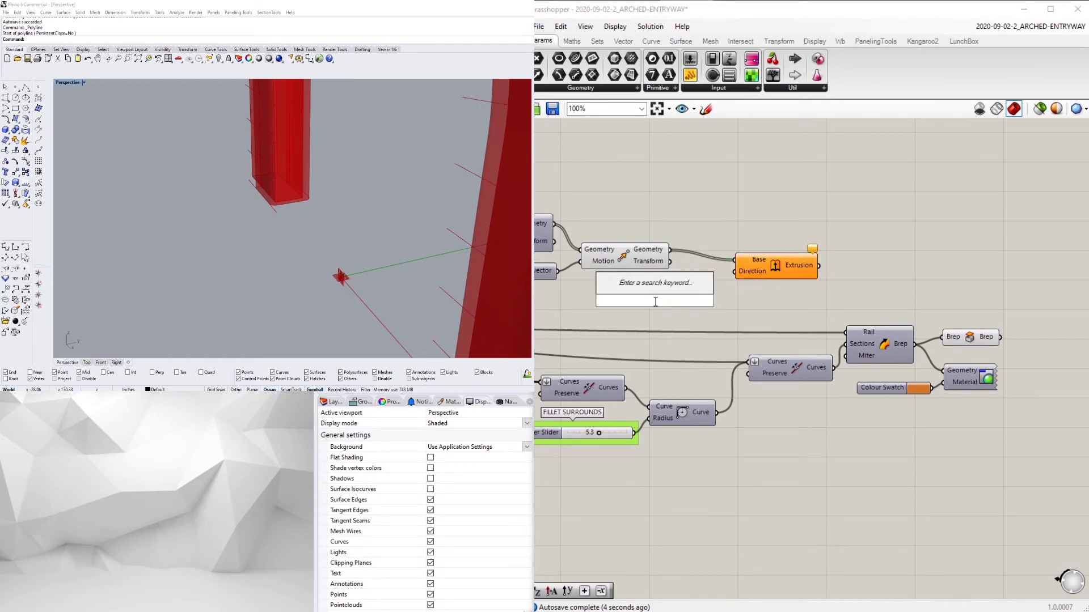
{"action": "type", "text": "*"}
{"action": "key", "text": "Return"}
{"action": "mouse_move", "coordinate": [660, 306]}
{"action": "left_mouse_down"}
{"action": "mouse_move", "coordinate": [694, 311]}
{"action": "mouse_move", "coordinate": [663, 299]}
{"action": "left_mouse_up"}
{"action": "left_click_drag", "start_coordinate": [695, 309], "coordinate": [732, 309]}
{"action": "right_click_drag", "start_coordinate": [765, 317], "coordinate": [684, 317]}
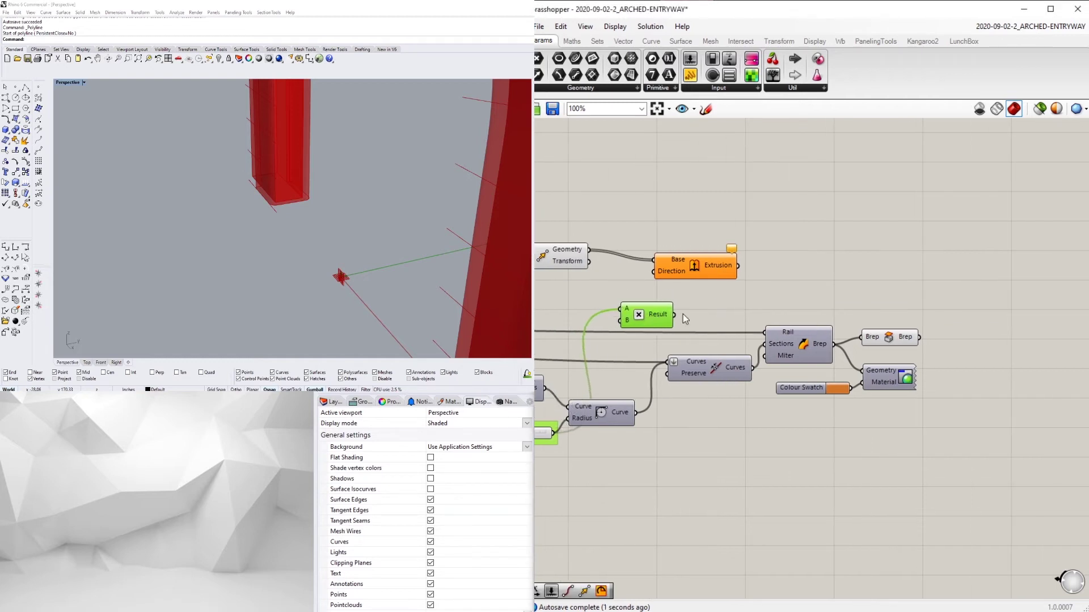
- Make room before the Extrude and add an Addition component with the Multiplication result as its B input
{"action": "left_click_drag", "start_coordinate": [659, 310], "coordinate": [806, 308]}
{"action": "left_click_drag", "start_coordinate": [712, 266], "coordinate": [997, 253]}
{"action": "double_click", "coordinate": [889, 287]}
{"action": "type", "text": "add"}
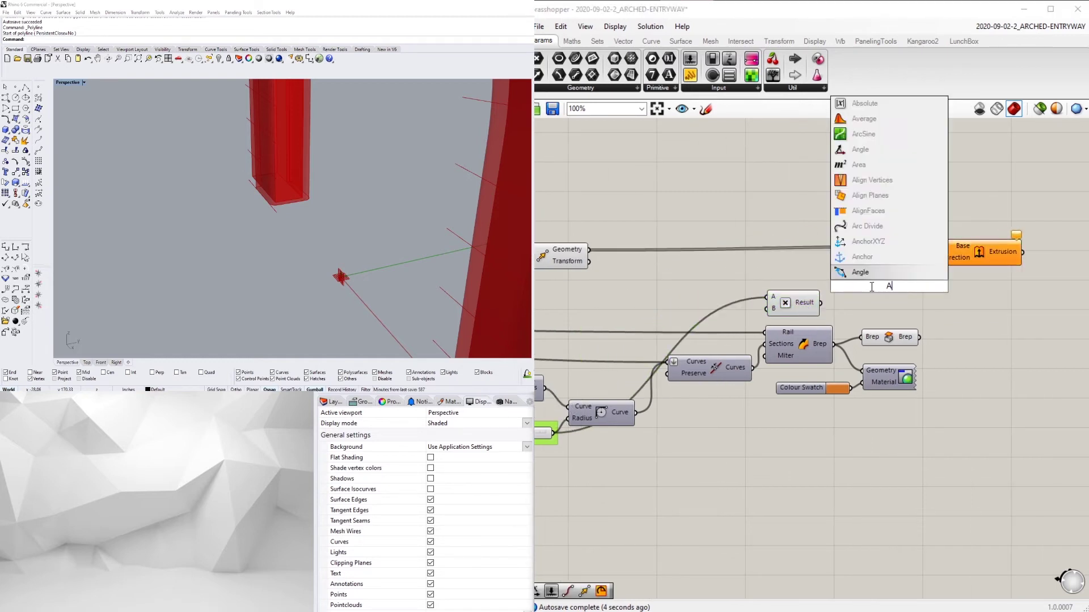
{"action": "left_click", "coordinate": [850, 275]}
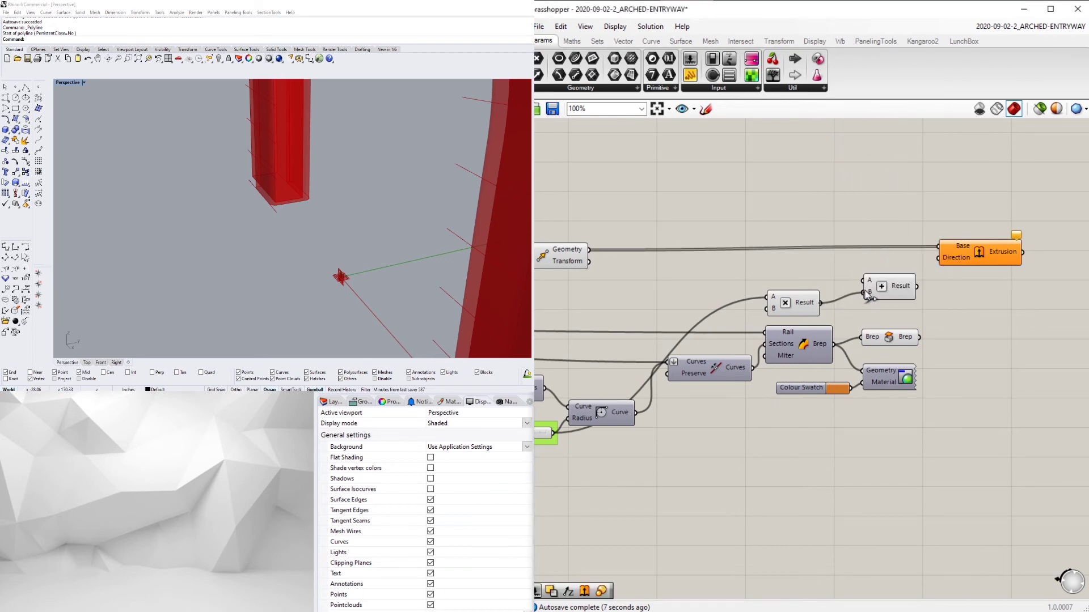
{"action": "left_click_drag", "start_coordinate": [902, 296], "coordinate": [883, 293]}
- Feed the WALL THICKNESS slider into the A input of the Addition component
{"action": "scroll", "coordinate": [873, 289], "scroll_direction": "down", "scroll_amount": 3}
{"action": "right_click_drag", "start_coordinate": [872, 289], "coordinate": [1030, 287]}
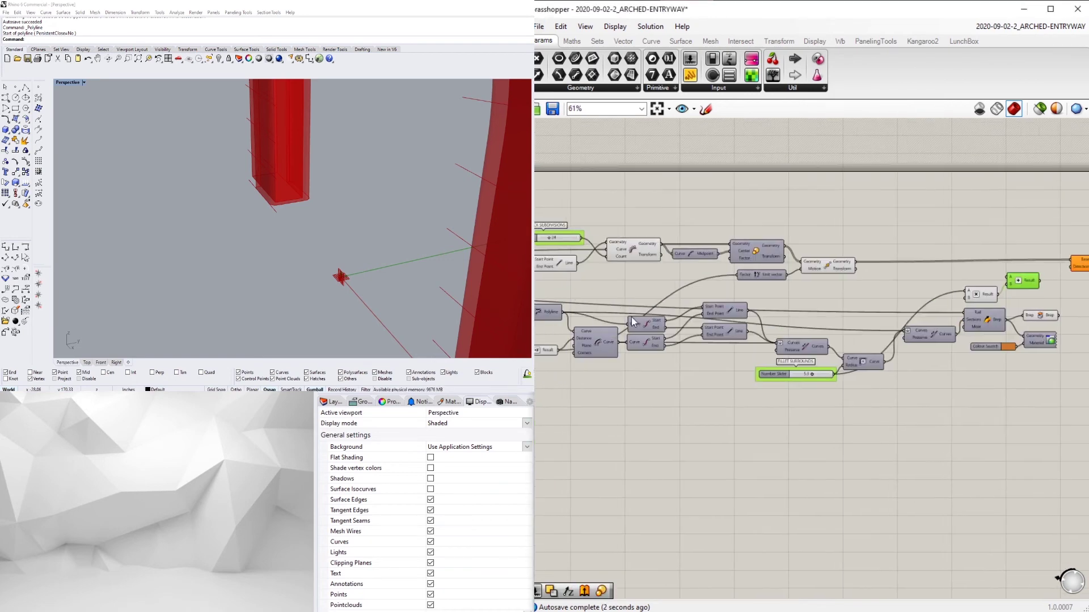
{"action": "right_click_drag", "start_coordinate": [681, 335], "coordinate": [988, 327]}
{"action": "scroll", "coordinate": [669, 331], "scroll_direction": "up", "scroll_amount": 2}
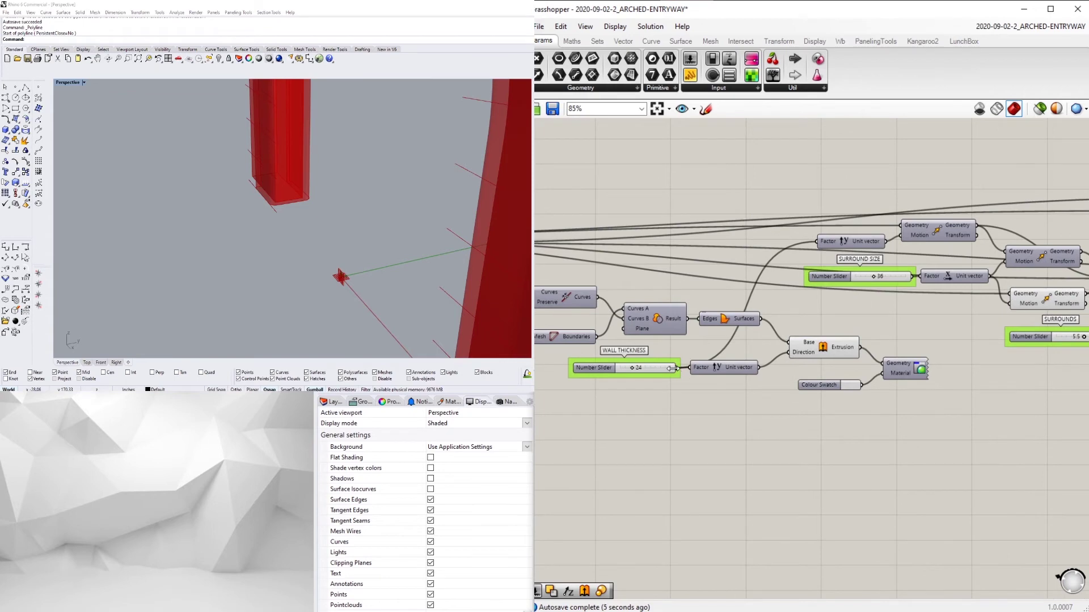
{"action": "scroll", "coordinate": [697, 363], "scroll_direction": "down", "scroll_amount": 6}
{"action": "left_click_drag", "start_coordinate": [677, 369], "coordinate": [1023, 421]}
{"action": "scroll", "coordinate": [882, 331], "scroll_direction": "up", "scroll_amount": 5}
{"action": "right_click_drag", "start_coordinate": [1004, 420], "coordinate": [871, 404]}
{"action": "scroll", "coordinate": [892, 400], "scroll_direction": "up", "scroll_amount": 2}
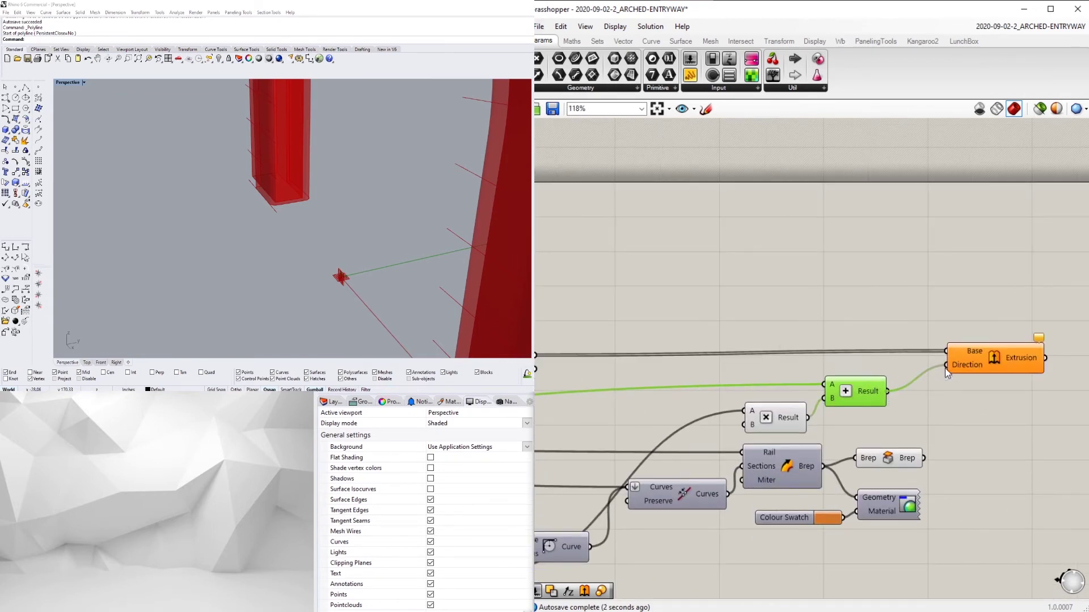
- Add a Unit Y vector with the Addition result as Factor and use it as the Extrude component's Direction
{"action": "left_click_drag", "start_coordinate": [944, 368], "coordinate": [945, 366]}
{"action": "double_click", "coordinate": [909, 407]}
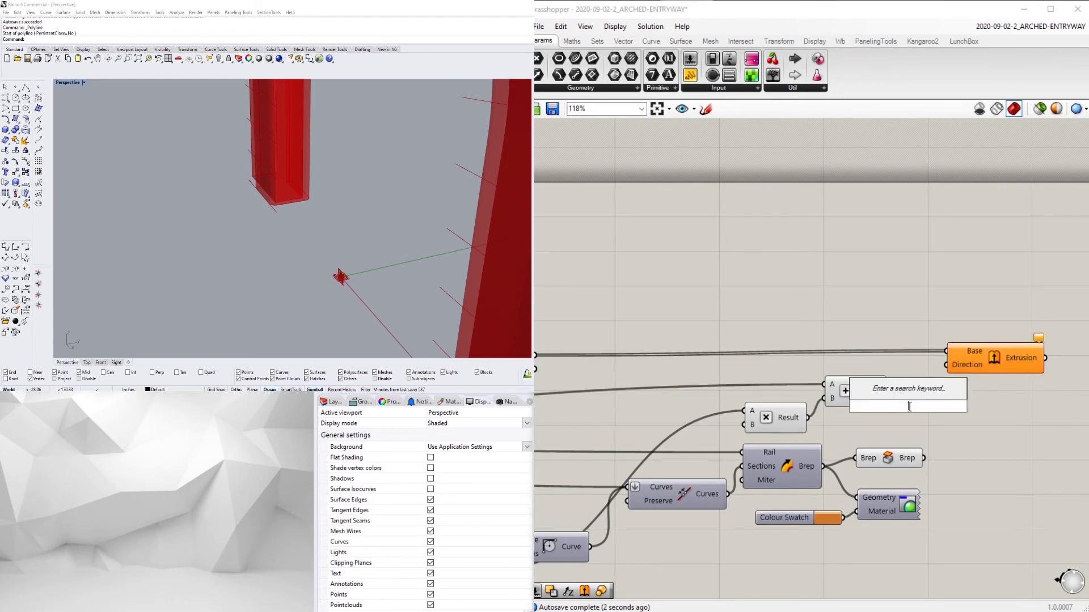
{"action": "type", "text": "y"}
{"action": "left_click", "coordinate": [904, 394]}
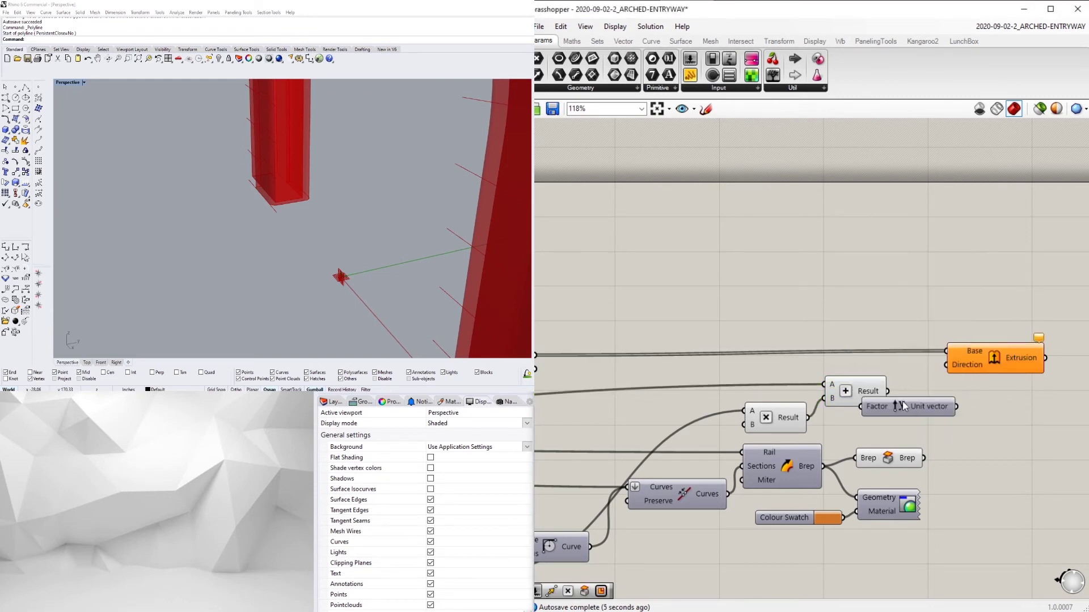
{"action": "mouse_move", "coordinate": [898, 401]}
{"action": "left_mouse_down"}
{"action": "mouse_move", "coordinate": [946, 397]}
{"action": "mouse_move", "coordinate": [910, 401]}
{"action": "left_mouse_up"}
{"action": "left_click_drag", "start_coordinate": [932, 404], "coordinate": [924, 394]}
{"action": "right_click_drag", "start_coordinate": [924, 394], "coordinate": [803, 394]}
{"action": "left_click_drag", "start_coordinate": [874, 358], "coordinate": [929, 366]}
{"action": "left_click", "coordinate": [888, 376]}
- Set the BRICK SUBDIVISIONS slider to 26 and inspect the extruded cutting surfaces around the base of the surround
{"action": "scroll", "coordinate": [268, 186], "scroll_direction": "down", "scroll_amount": 6}
{"action": "right_click_drag", "start_coordinate": [268, 187], "coordinate": [373, 184]}
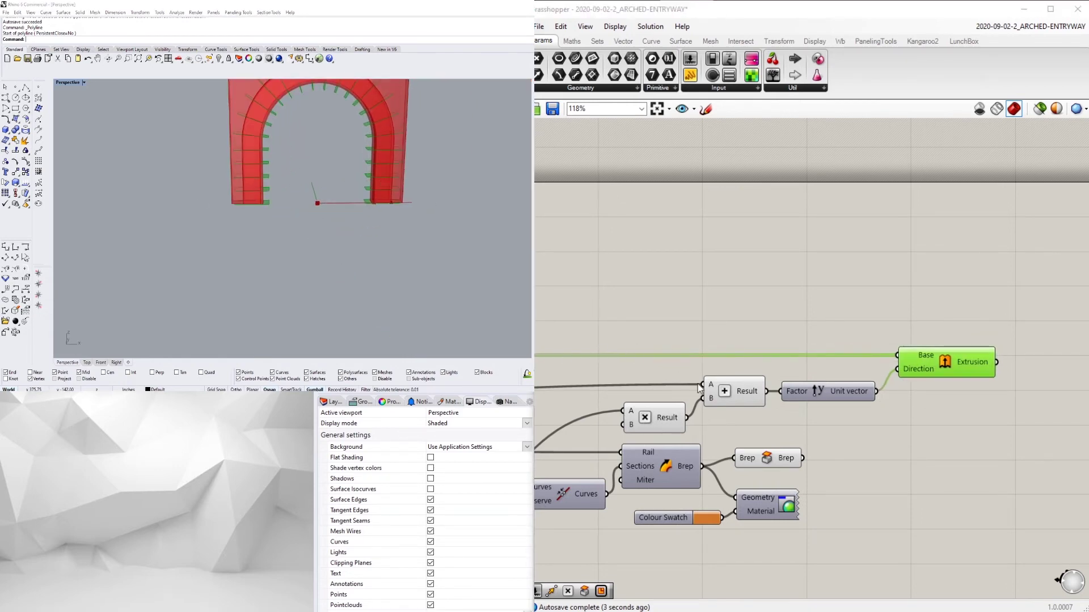
{"action": "scroll", "coordinate": [699, 386], "scroll_direction": "down", "scroll_amount": 3}
{"action": "right_click_drag", "start_coordinate": [624, 369], "coordinate": [1086, 315]}
{"action": "scroll", "coordinate": [709, 295], "scroll_direction": "up", "scroll_amount": 6}
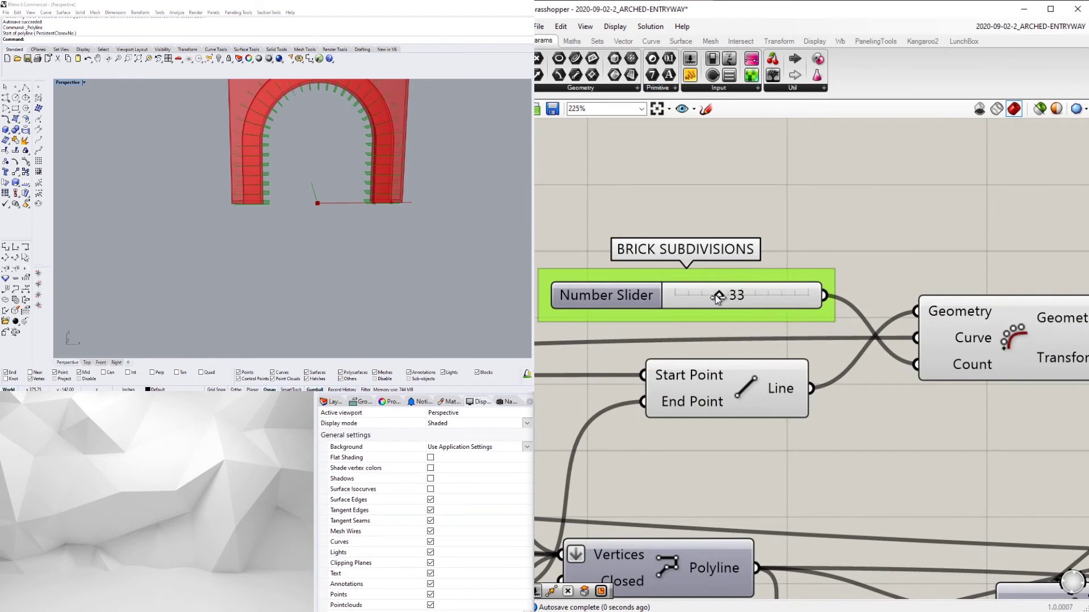
{"action": "right_click_drag", "start_coordinate": [321, 192], "coordinate": [479, 237]}
{"action": "scroll", "coordinate": [328, 194], "scroll_direction": "up", "scroll_amount": 5}
{"action": "scroll", "coordinate": [479, 237], "scroll_direction": "down", "scroll_amount": 6}
{"action": "right_click_drag", "start_coordinate": [409, 238], "coordinate": [260, 213]}
{"action": "scroll", "coordinate": [260, 214], "scroll_direction": "up", "scroll_amount": 6}
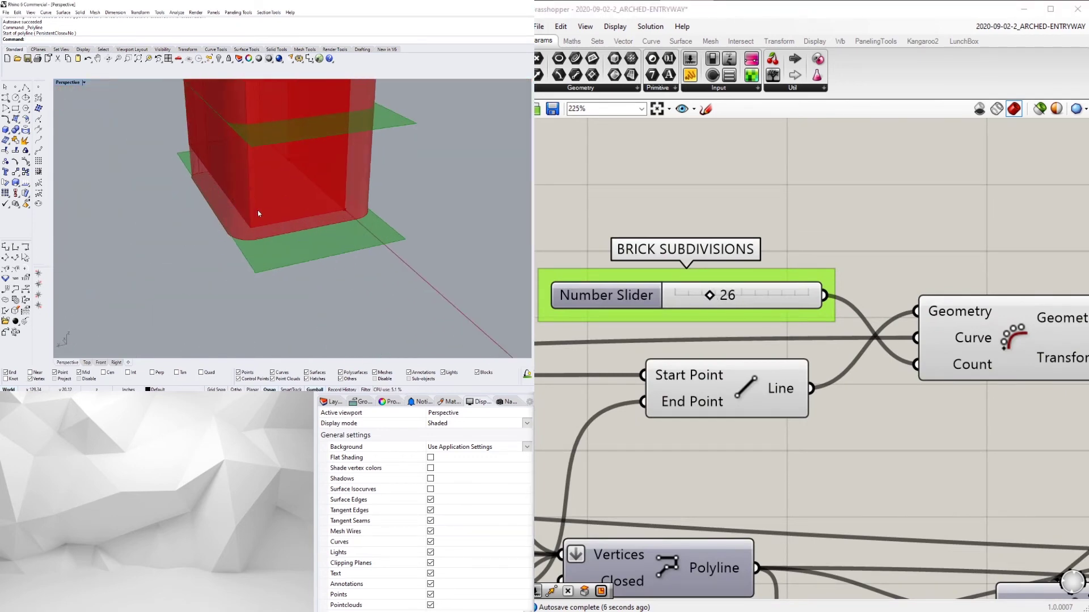
{"action": "right_click_drag", "start_coordinate": [340, 218], "coordinate": [250, 226]}
- Test the cutting surfaces with the WALL THICKNESS slider at 36 and set it back to 24
{"action": "scroll", "coordinate": [745, 261], "scroll_direction": "down", "scroll_amount": 7}
{"action": "right_click_drag", "start_coordinate": [562, 346], "coordinate": [926, 365]}
{"action": "scroll", "coordinate": [1007, 392], "scroll_direction": "up", "scroll_amount": 5}
{"action": "right_click_drag", "start_coordinate": [1007, 392], "coordinate": [683, 407]}
{"action": "scroll", "coordinate": [685, 389], "scroll_direction": "down", "scroll_amount": 3}
{"action": "right_click_drag", "start_coordinate": [757, 391], "coordinate": [586, 390]}
{"action": "scroll", "coordinate": [702, 397], "scroll_direction": "up", "scroll_amount": 5}
{"action": "left_click_drag", "start_coordinate": [785, 369], "coordinate": [821, 360]}
{"action": "double_click", "coordinate": [841, 358]}
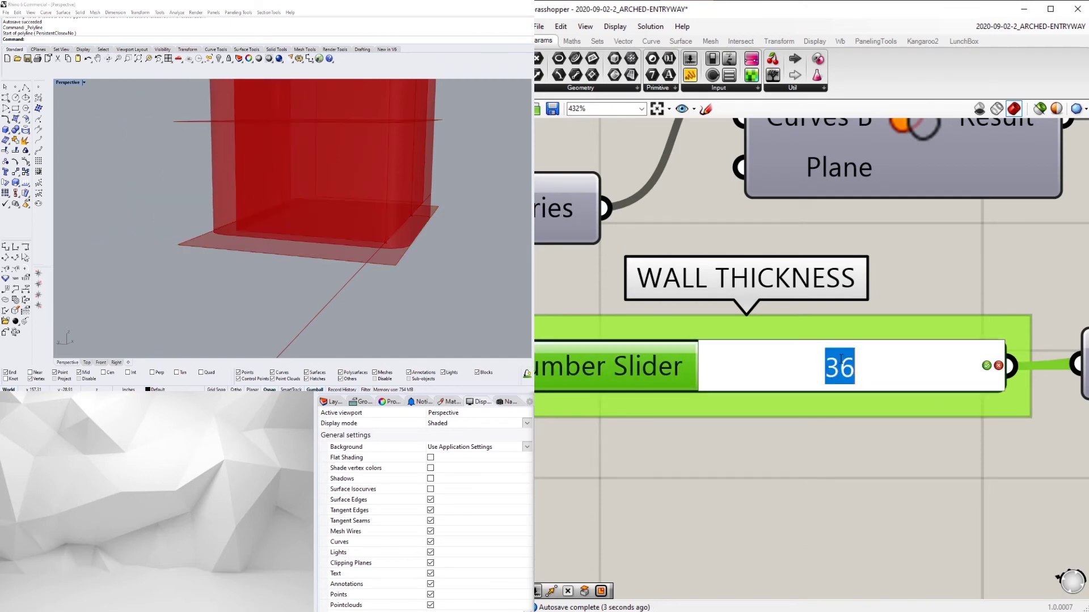
{"action": "type", "text": "24"}
{"action": "key", "text": "Return"}
{"action": "scroll", "coordinate": [232, 230], "scroll_direction": "down", "scroll_amount": 6}
{"action": "right_click_drag", "start_coordinate": [346, 229], "coordinate": [306, 239]}
{"action": "scroll", "coordinate": [291, 229], "scroll_direction": "down", "scroll_amount": 5}
{"action": "scroll", "coordinate": [678, 252], "scroll_direction": "down", "scroll_amount": 5}
{"action": "right_click_drag", "start_coordinate": [1066, 294], "coordinate": [882, 292]}
{"action": "scroll", "coordinate": [883, 292], "scroll_direction": "down", "scroll_amount": 4}
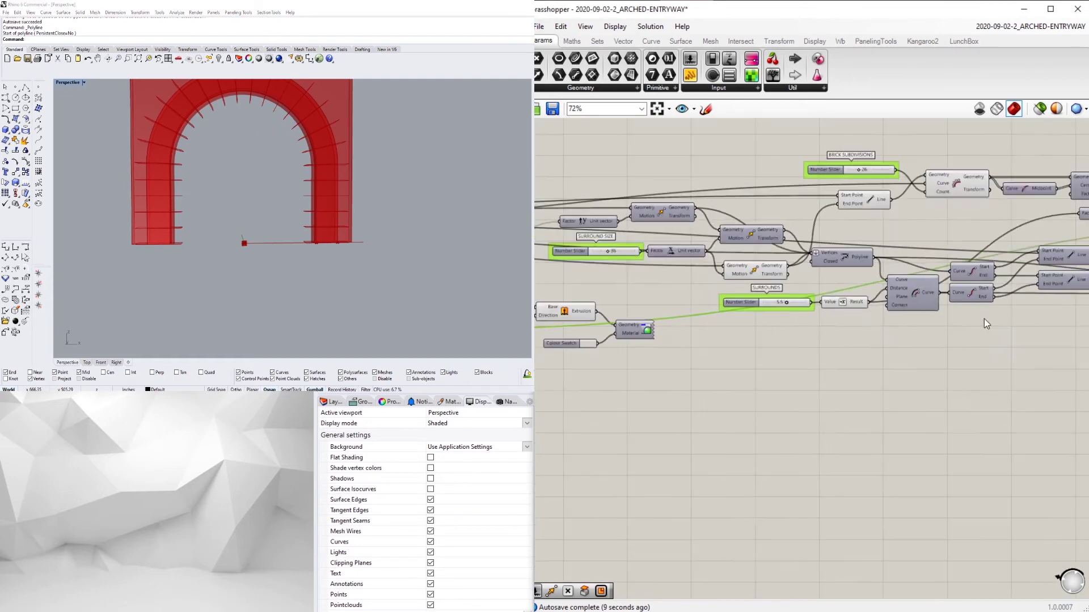
- Add a Move component and connect the cutting surfaces' Extrusion output to its Geometry input
{"action": "scroll", "coordinate": [774, 226], "scroll_direction": "up", "scroll_amount": 5}
{"action": "double_click", "coordinate": [900, 236]}
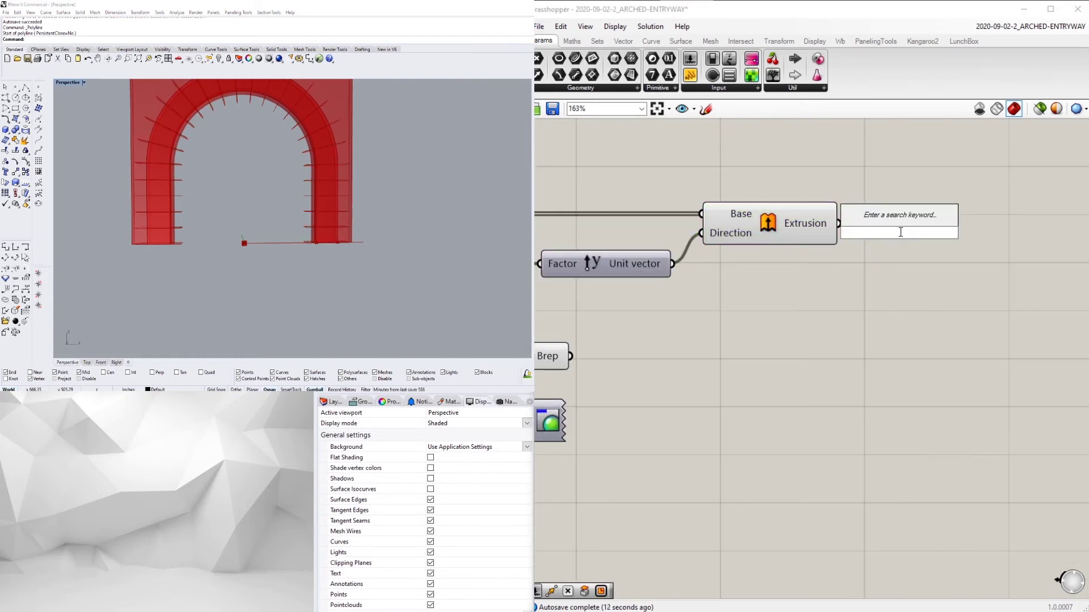
{"action": "type", "text": "MO"}
{"action": "left_click", "coordinate": [859, 202]}
{"action": "left_click_drag", "start_coordinate": [836, 224], "coordinate": [828, 222]}
{"action": "left_click_drag", "start_coordinate": [876, 228], "coordinate": [1086, 241]}
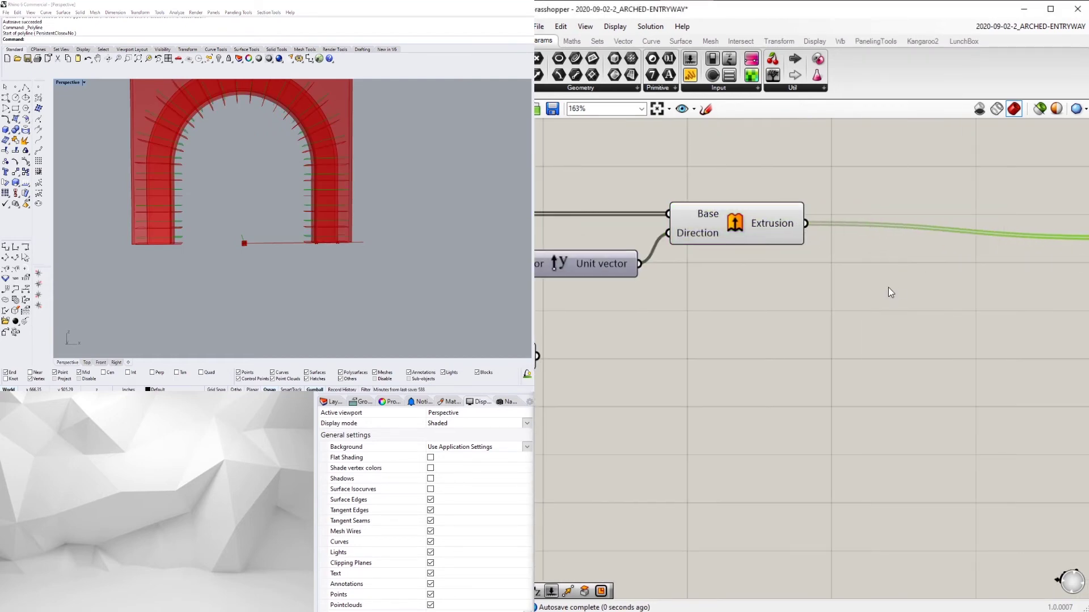
- Add an Amplitude component, feed the Extrusion output into its Vector input, and use its result as the Move component's Motion
{"action": "scroll", "coordinate": [890, 292], "scroll_direction": "down", "scroll_amount": 5}
{"action": "right_click_drag", "start_coordinate": [913, 299], "coordinate": [810, 290]}
{"action": "double_click", "coordinate": [808, 288]}
{"action": "type", "text": "amp"}
{"action": "key", "text": "Return"}
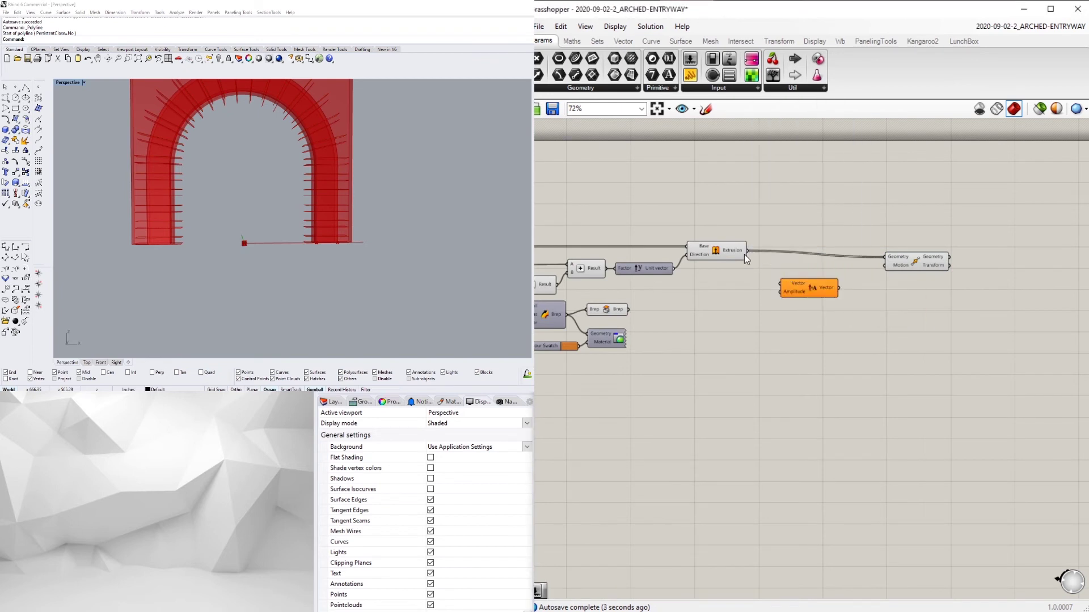
{"action": "left_click", "coordinate": [790, 286]}
{"action": "scroll", "coordinate": [789, 286], "scroll_direction": "up", "scroll_amount": 2}
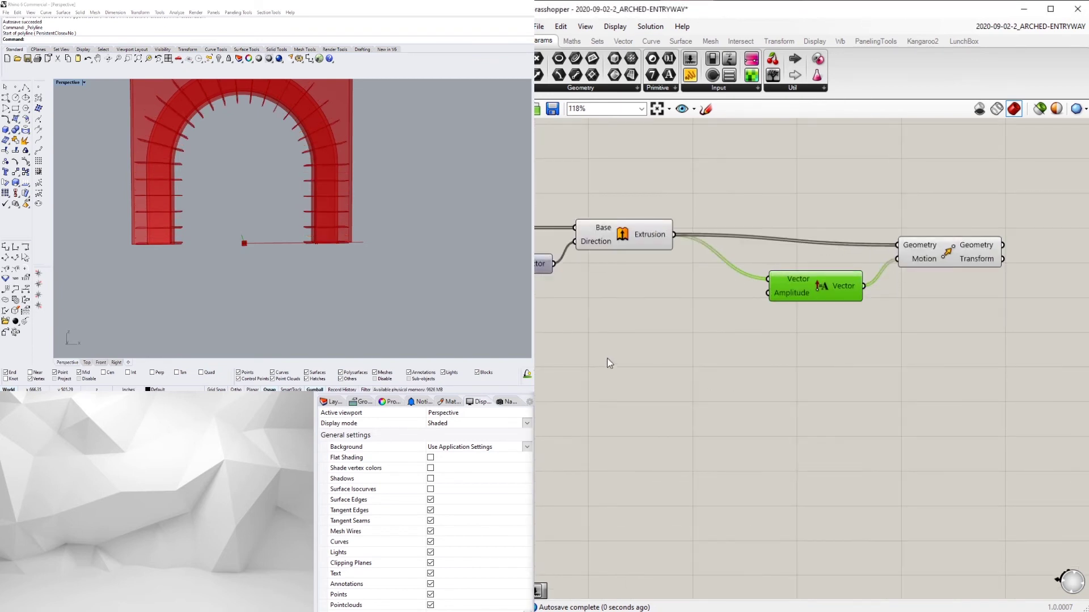
- Add a Number Slider with value 1 and a Division component near the Amplitude component
{"action": "double_click", "coordinate": [629, 338]}
{"action": "type", "text": "1"}
{"action": "key", "text": "Return"}
{"action": "double_click", "coordinate": [726, 365]}
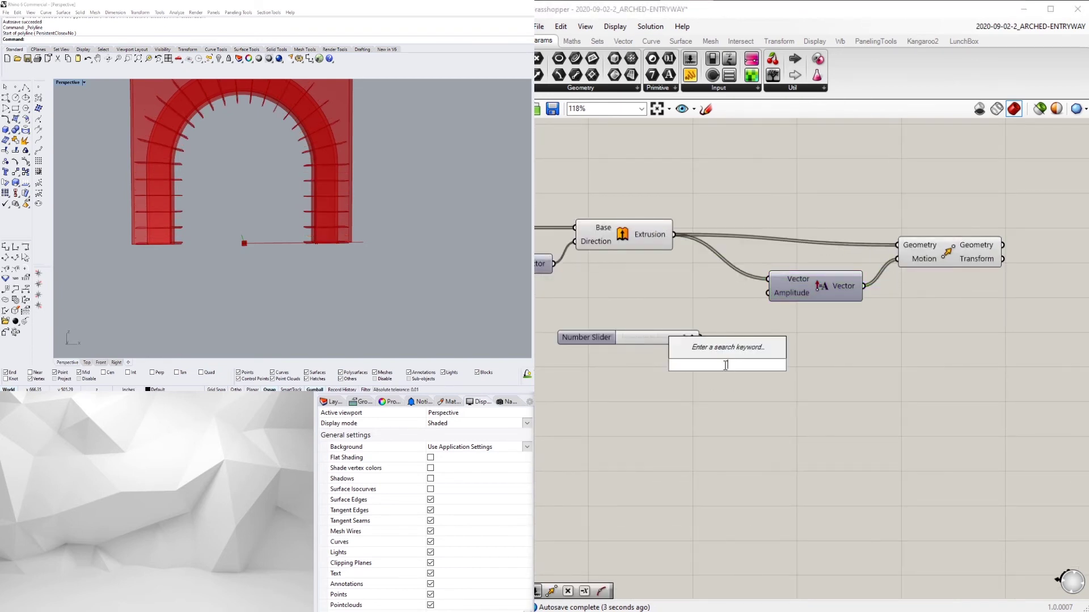
{"action": "type", "text": "/"}
{"action": "key", "text": "Return"}
- Connect the slider to the Division's A input and the Division result to the Amplitude input
{"action": "left_click_drag", "start_coordinate": [596, 344], "coordinate": [579, 364]}
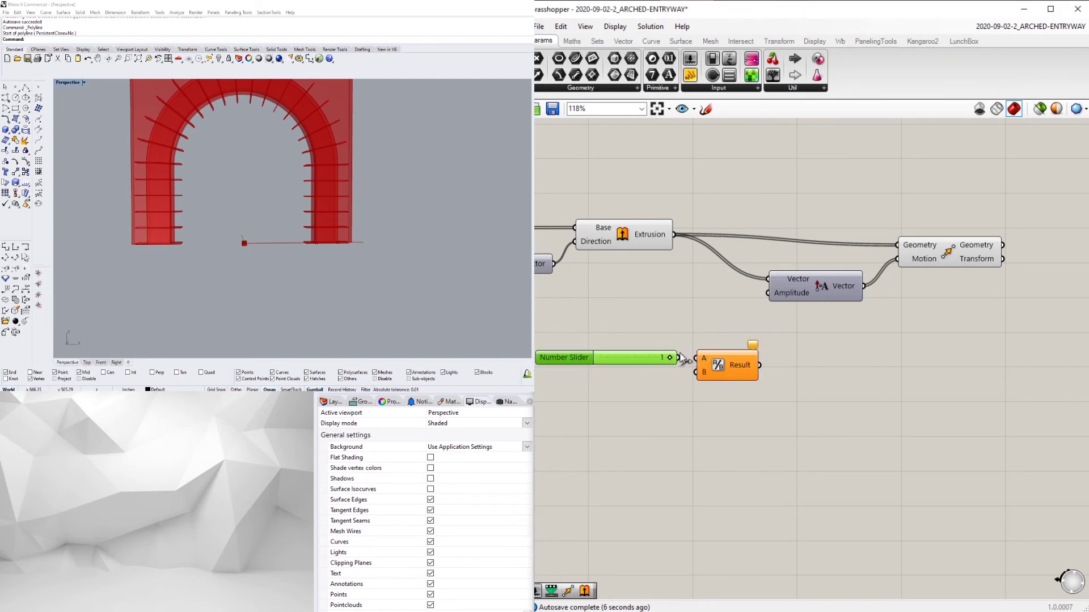
{"action": "left_click_drag", "start_coordinate": [718, 358], "coordinate": [708, 357]}
{"action": "left_click_drag", "start_coordinate": [738, 407], "coordinate": [653, 356]}
{"action": "scroll", "coordinate": [694, 371], "scroll_direction": "up", "scroll_amount": 3}
{"action": "left_click_drag", "start_coordinate": [693, 371], "coordinate": [694, 275]}
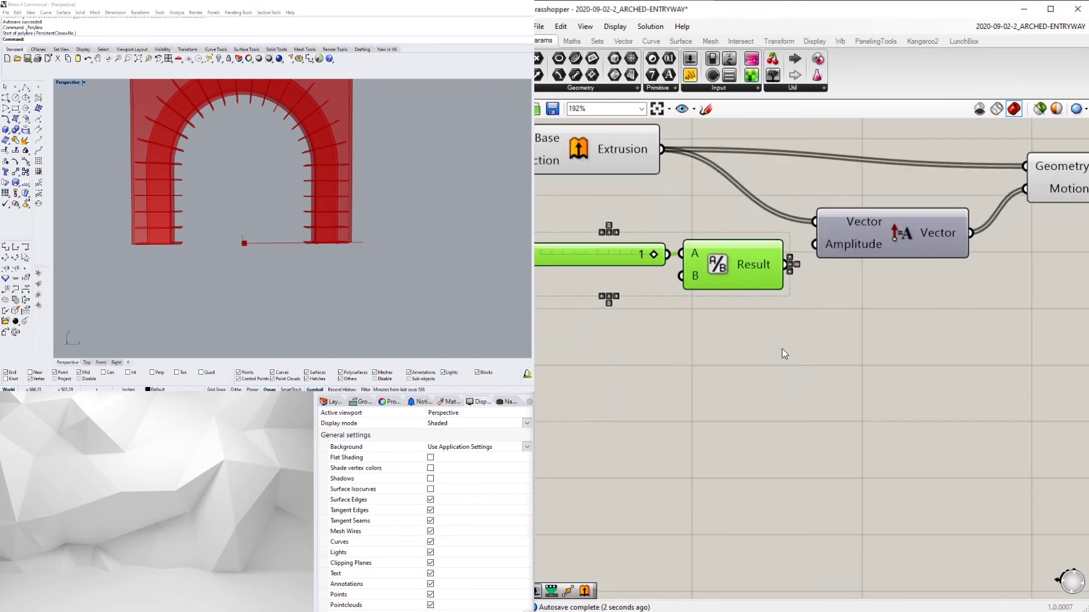
{"action": "left_click", "coordinate": [782, 353]}
{"action": "scroll", "coordinate": [828, 332], "scroll_direction": "down", "scroll_amount": 2}
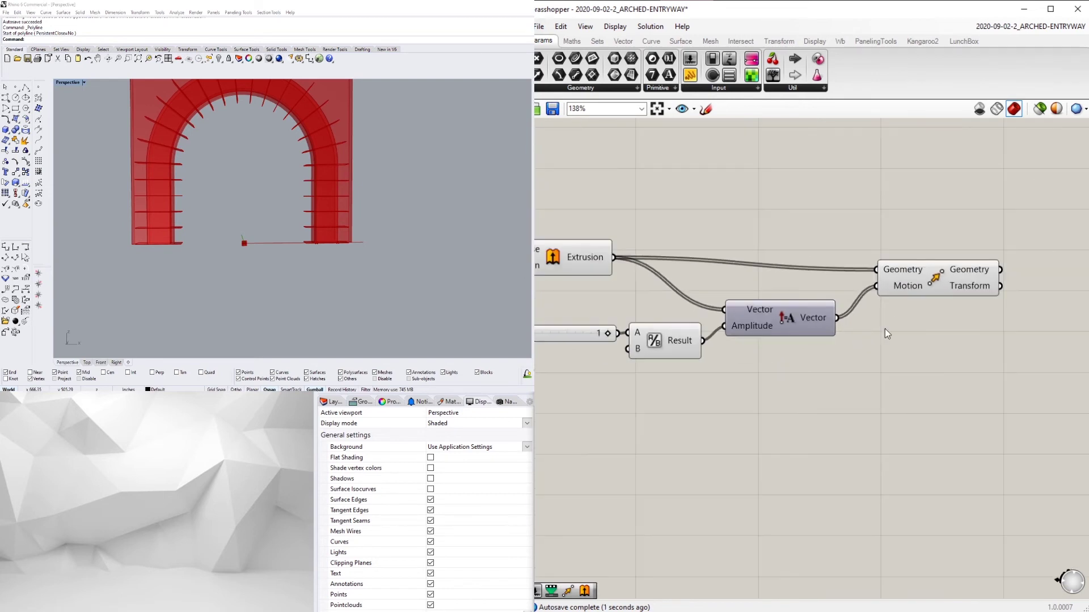
- Inspect the moved cutting surfaces against the originals along the base of the surround
{"action": "left_click", "coordinate": [931, 281]}
{"action": "scroll", "coordinate": [305, 175], "scroll_direction": "up", "scroll_amount": 10}
{"action": "right_click_drag", "start_coordinate": [305, 175], "coordinate": [324, 186]}
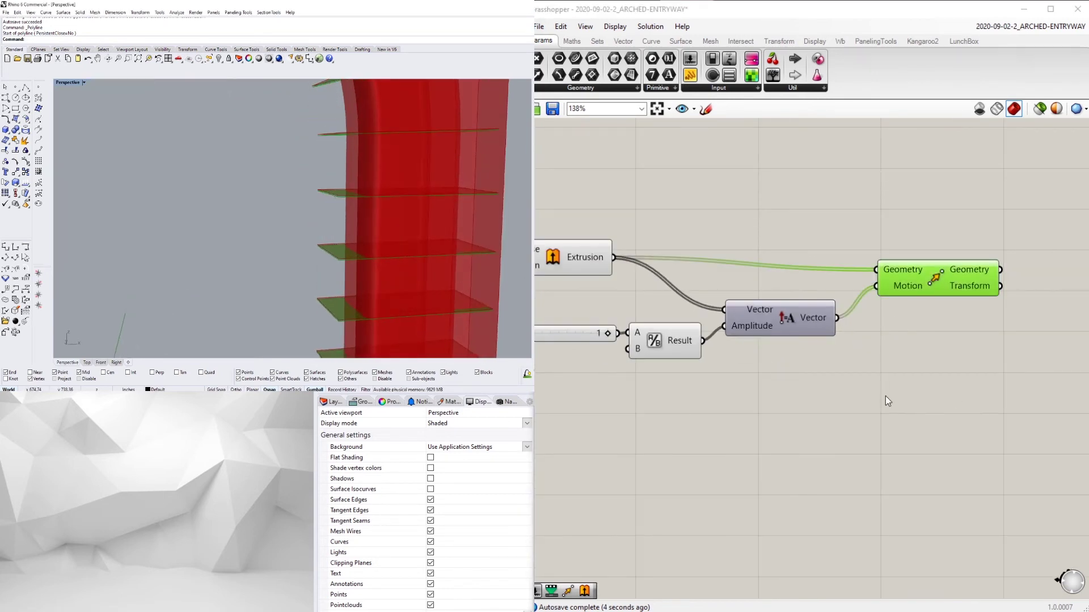
{"action": "right_click_drag", "start_coordinate": [684, 359], "coordinate": [768, 365]}
{"action": "scroll", "coordinate": [380, 267], "scroll_direction": "down", "scroll_amount": 5}
{"action": "scroll", "coordinate": [375, 286], "scroll_direction": "up", "scroll_amount": 8}
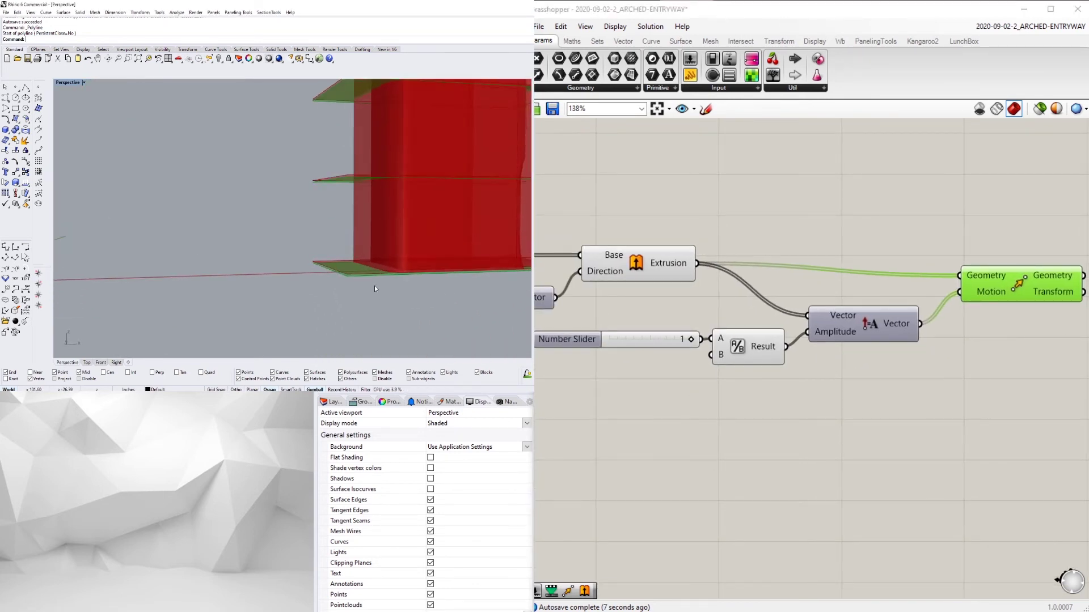
{"action": "scroll", "coordinate": [732, 396], "scroll_direction": "down", "scroll_amount": 2}
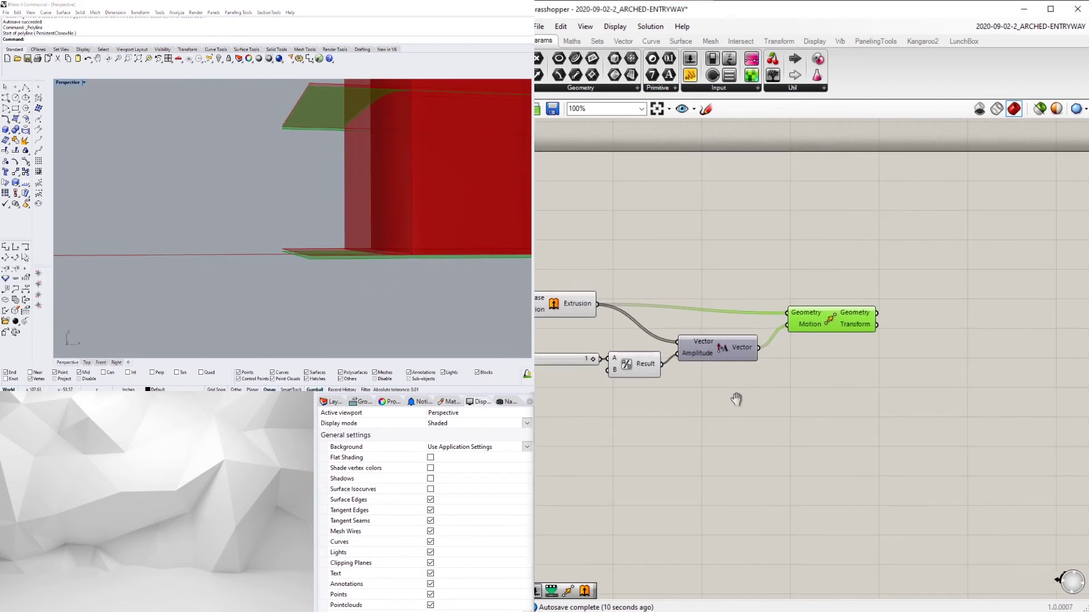
- Add a Negative component and wire it between the Amplitude vector and the Move component's Motion input
{"action": "double_click", "coordinate": [746, 397]}
{"action": "type", "text": "neg"}
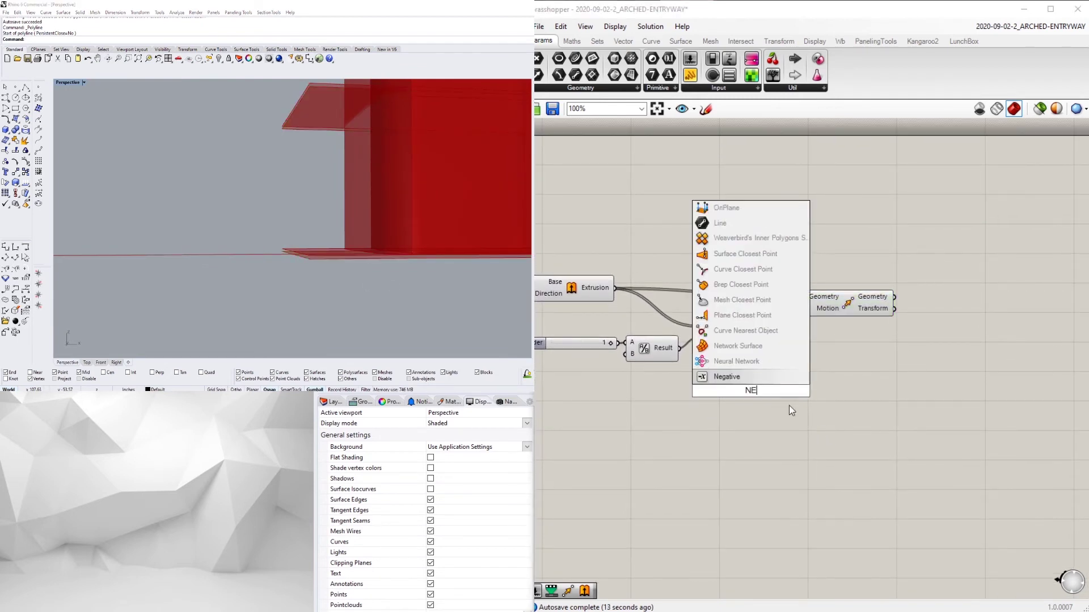
{"action": "left_click", "coordinate": [736, 376]}
{"action": "left_click_drag", "start_coordinate": [731, 391], "coordinate": [799, 335]}
{"action": "left_click_drag", "start_coordinate": [849, 302], "coordinate": [918, 285]}
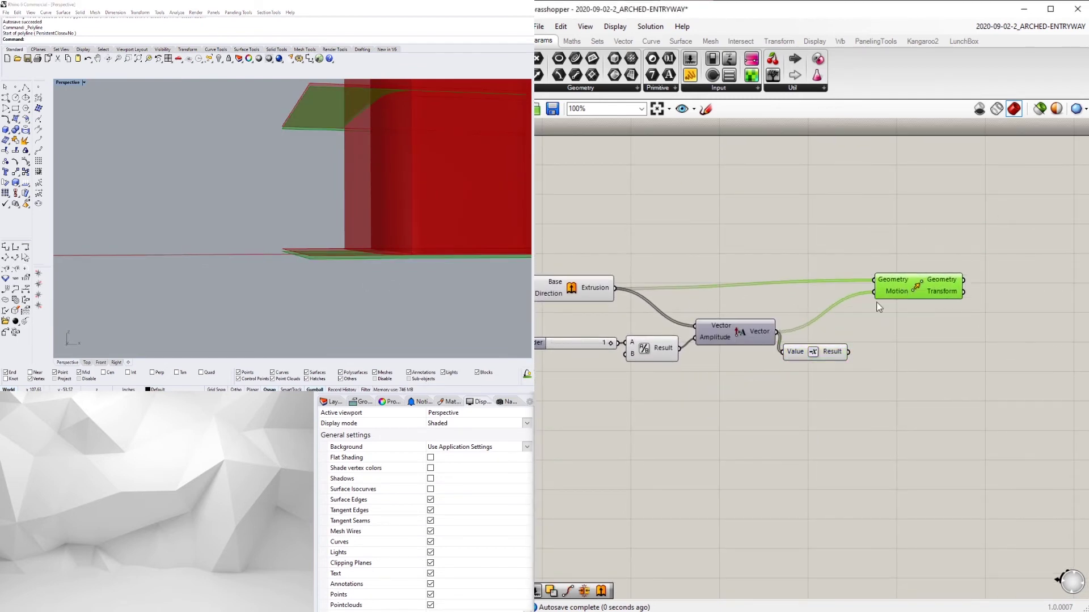
{"action": "left_click_drag", "start_coordinate": [828, 352], "coordinate": [842, 340]}
{"action": "left_click_drag", "start_coordinate": [874, 307], "coordinate": [874, 292]}
{"action": "right_click_drag", "start_coordinate": [830, 339], "coordinate": [804, 333]}
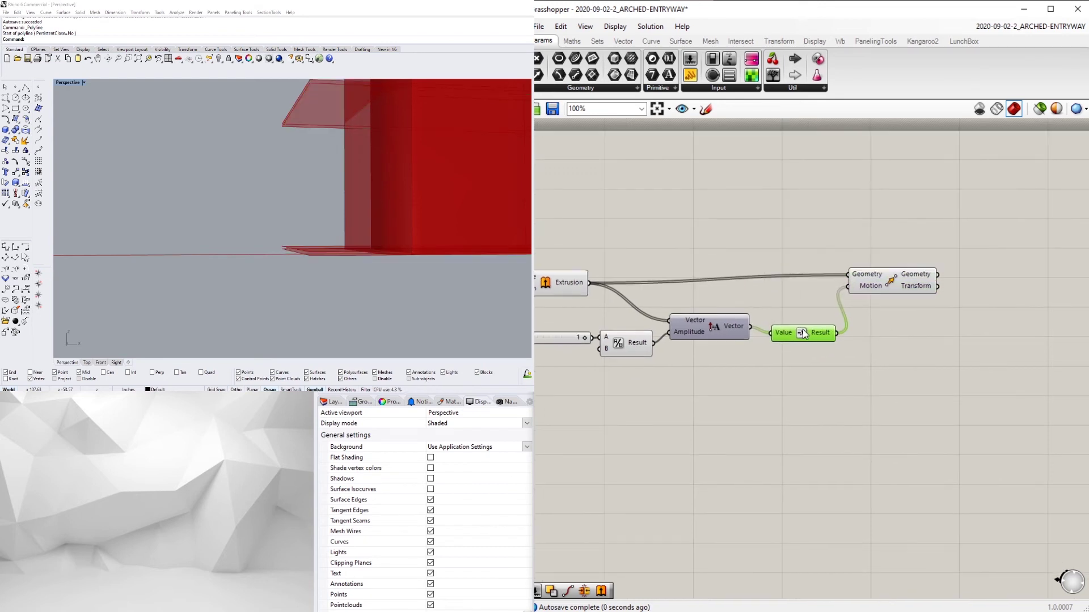
- Tidy the layout by shifting the slider, Division, Amplitude, Negative and Move components closer to the Extrude component
{"action": "left_click", "coordinate": [896, 274]}
{"action": "right_click_drag", "start_coordinate": [917, 327], "coordinate": [842, 333]}
{"action": "scroll", "coordinate": [843, 332], "scroll_direction": "down", "scroll_amount": 1}
{"action": "left_click_drag", "start_coordinate": [760, 371], "coordinate": [562, 313]}
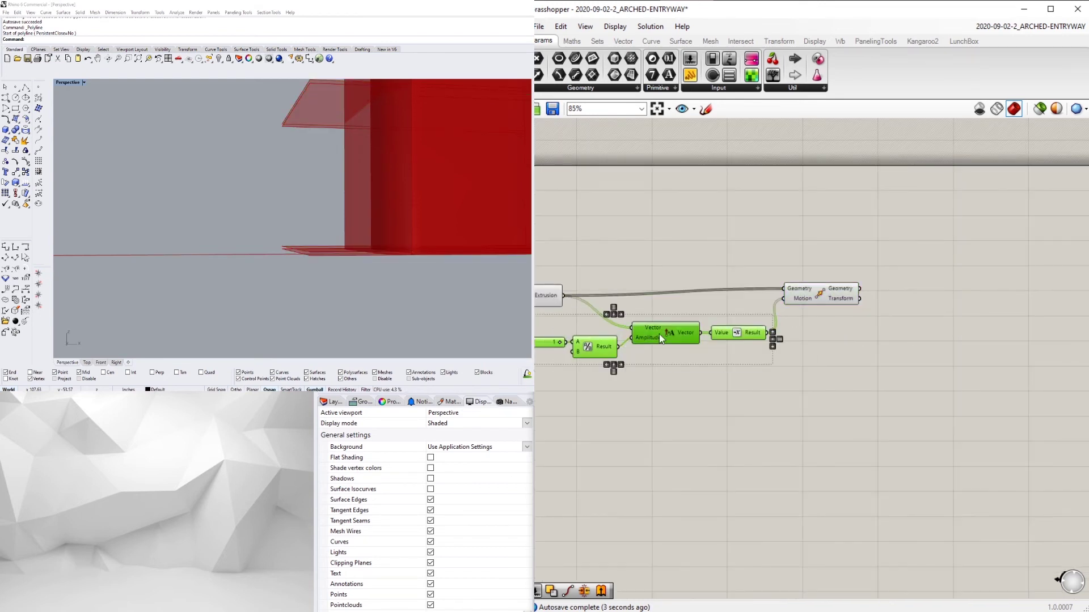
{"action": "left_click_drag", "start_coordinate": [659, 330], "coordinate": [617, 316]}
{"action": "left_click_drag", "start_coordinate": [822, 295], "coordinate": [783, 302]}
- Add a second Extrude component and connect the Move component's Geometry output to its Base input
{"action": "double_click", "coordinate": [883, 351]}
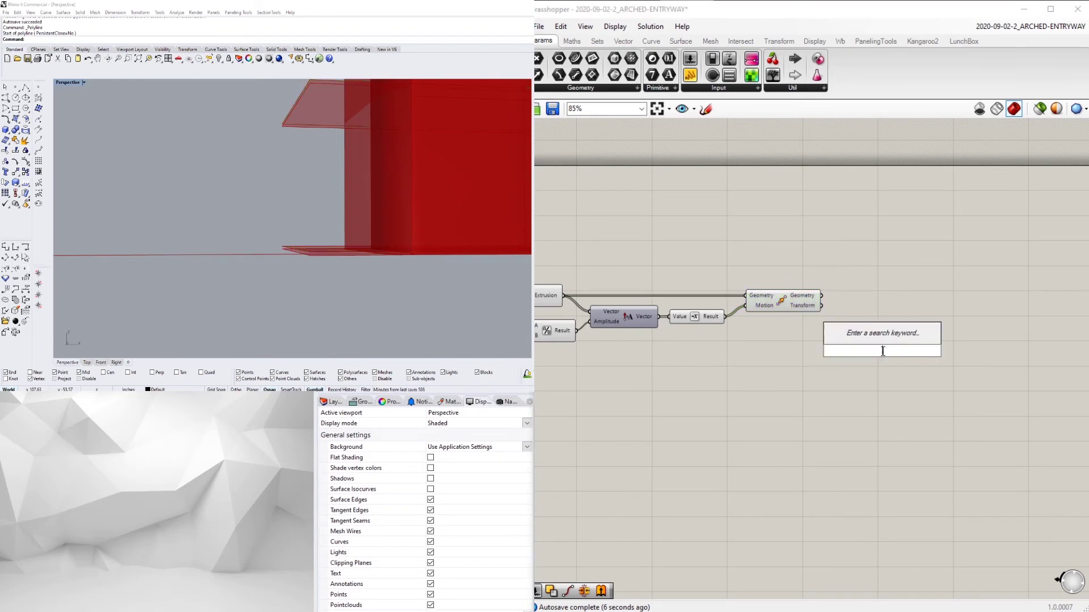
{"action": "type", "text": "extr"}
{"action": "left_click", "coordinate": [861, 336]}
{"action": "left_click", "coordinate": [814, 298]}
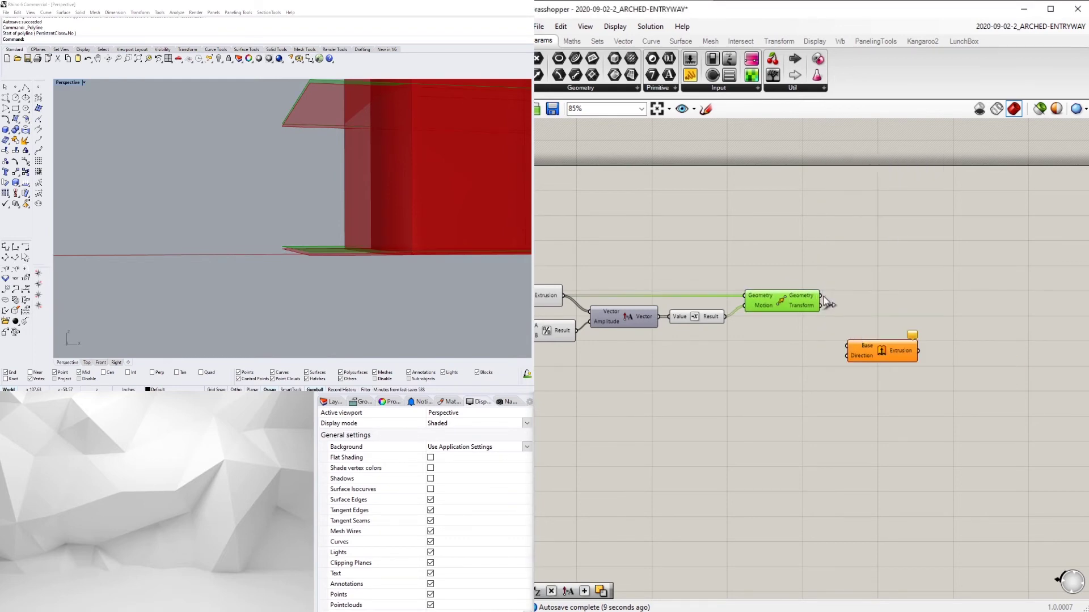
{"action": "left_click_drag", "start_coordinate": [859, 351], "coordinate": [881, 331]}
{"action": "right_click_drag", "start_coordinate": [794, 375], "coordinate": [852, 363]}
{"action": "left_click", "coordinate": [863, 358]}
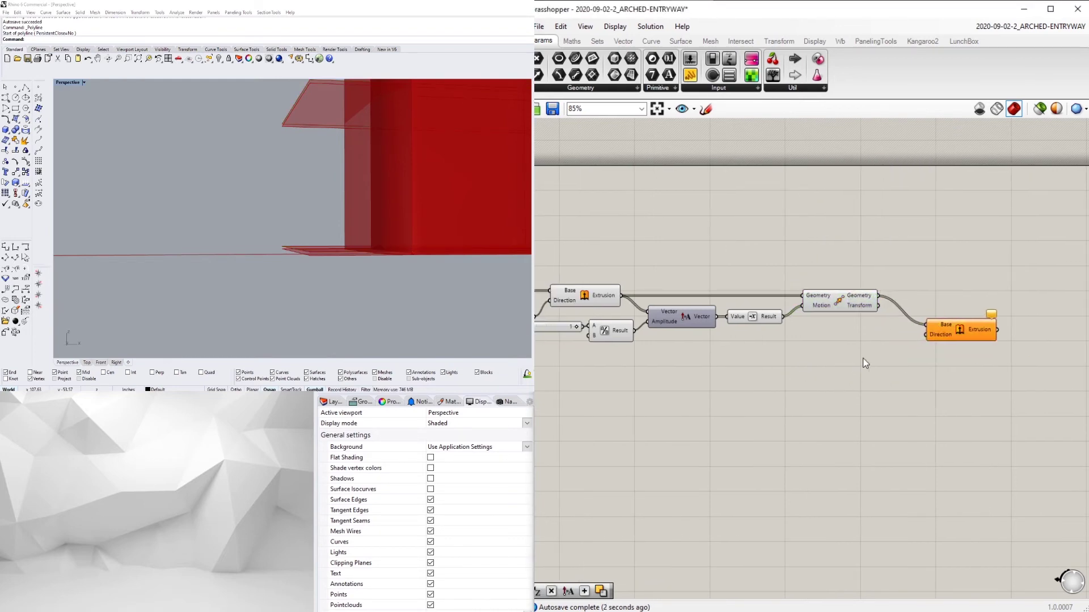
{"action": "double_click", "coordinate": [810, 371]}
{"action": "type", "text": "amp"}
{"action": "key", "text": "Return"}
{"action": "scroll", "coordinate": [617, 336], "scroll_direction": "up", "scroll_amount": 2}
{"action": "left_click_drag", "start_coordinate": [616, 331], "coordinate": [626, 358]}
{"action": "key", "text": "ctrl+z"}
{"action": "key", "text": "ctrl+z"}
- Feed the slider directly into Amplitude and rewire the Division between the Amplitude vector and the Negative component
{"action": "right_click_drag", "start_coordinate": [683, 354], "coordinate": [743, 353]}
{"action": "left_click_drag", "start_coordinate": [570, 322], "coordinate": [553, 340]}
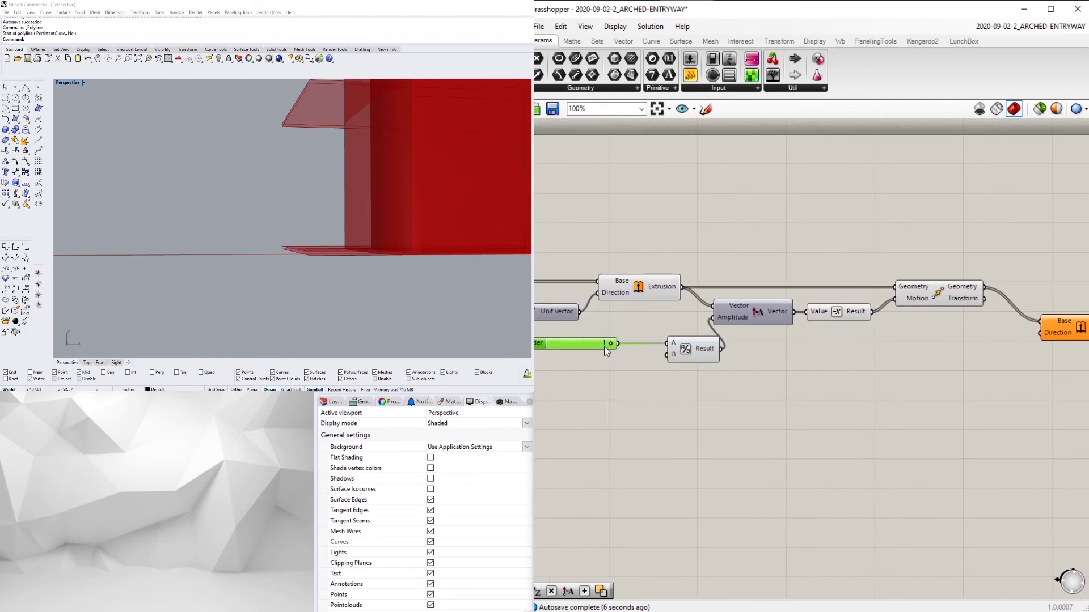
{"action": "left_click_drag", "start_coordinate": [739, 316], "coordinate": [739, 316]}
{"action": "left_click_drag", "start_coordinate": [698, 349], "coordinate": [804, 349]}
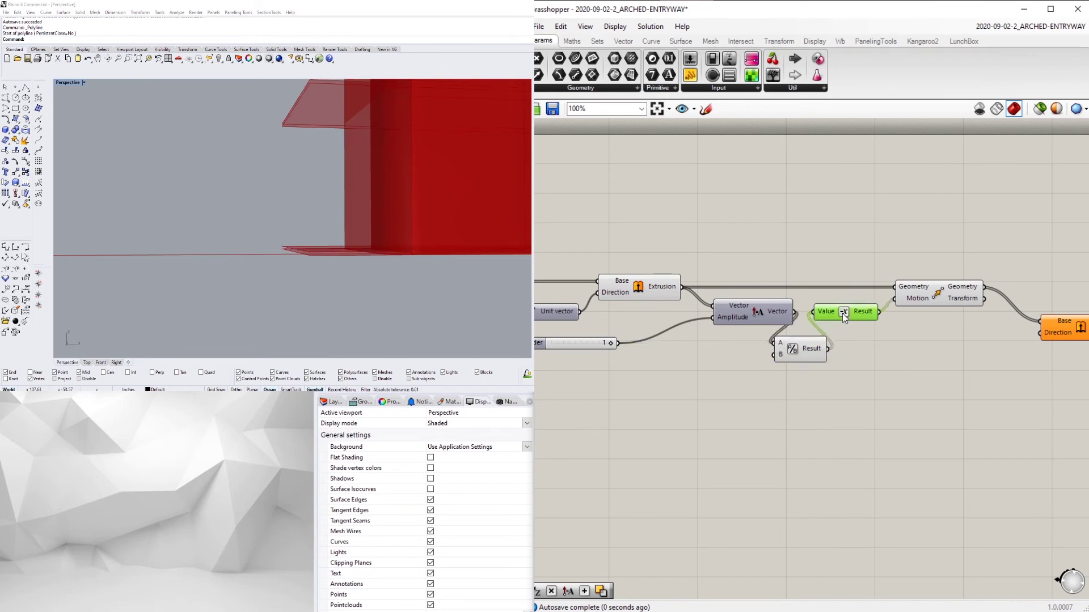
{"action": "left_click_drag", "start_coordinate": [747, 314], "coordinate": [728, 321]}
{"action": "left_click_drag", "start_coordinate": [800, 349], "coordinate": [810, 325]}
- Arrange the Division, Negative, Move and second Extrude components in a row after the Amplitude component
{"action": "right_click_drag", "start_coordinate": [875, 347], "coordinate": [802, 361]}
{"action": "left_click_drag", "start_coordinate": [1057, 414], "coordinate": [808, 253]}
{"action": "left_click_drag", "start_coordinate": [803, 330], "coordinate": [819, 340]}
{"action": "left_click", "coordinate": [817, 311]}
{"action": "left_click_drag", "start_coordinate": [877, 317], "coordinate": [899, 312]}
{"action": "left_click", "coordinate": [929, 340]}
{"action": "right_click_drag", "start_coordinate": [930, 340], "coordinate": [885, 324]}
{"action": "left_click", "coordinate": [888, 303]}
{"action": "scroll", "coordinate": [874, 386], "scroll_direction": "down", "scroll_amount": 2}
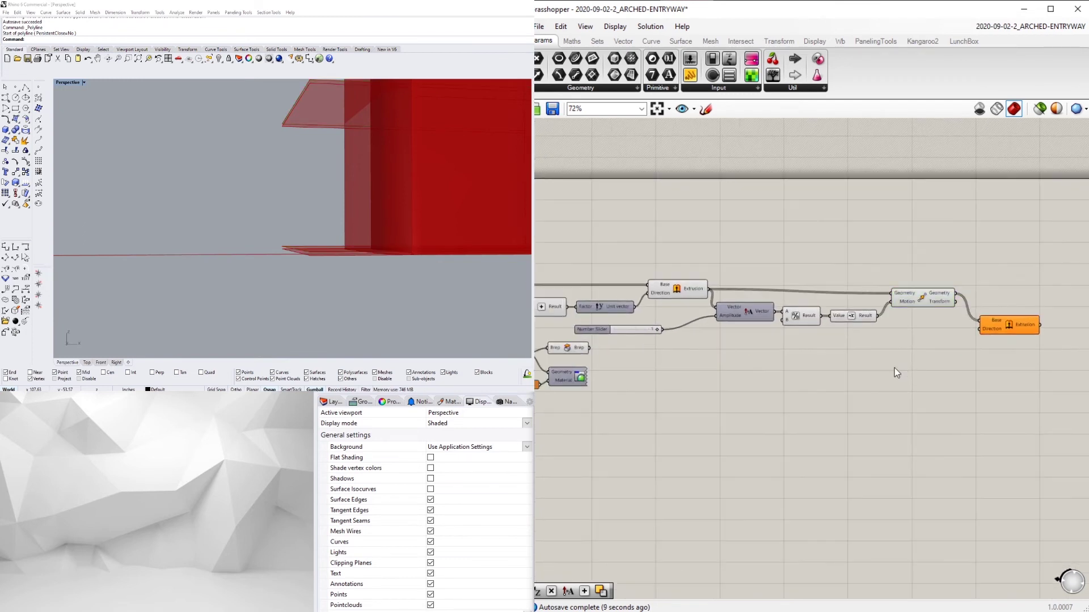
{"action": "scroll", "coordinate": [894, 358], "scroll_direction": "up", "scroll_amount": 1}
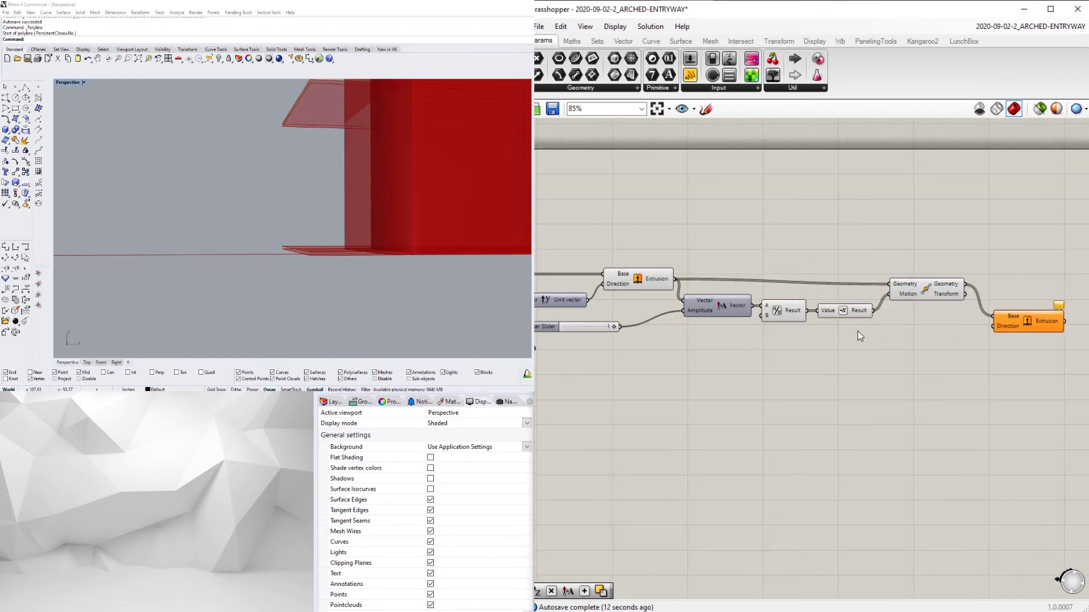
- Raise the Division and Negative components slightly and connect the Amplitude vector to the second Extrude's Direction input
{"action": "left_click_drag", "start_coordinate": [857, 331], "coordinate": [788, 305]}
{"action": "left_click", "coordinate": [777, 326]}
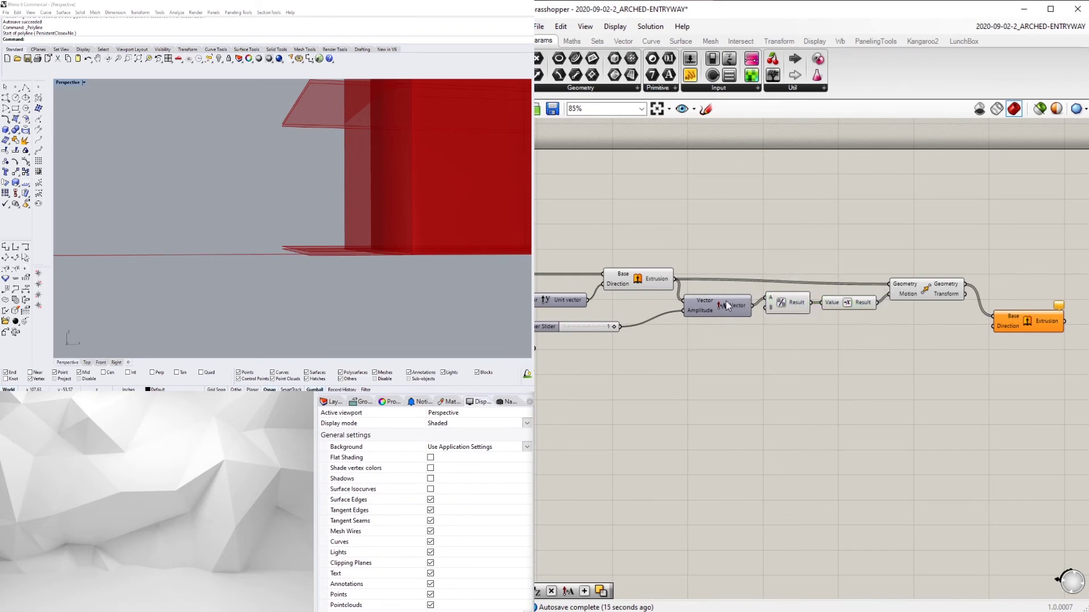
{"action": "left_click_drag", "start_coordinate": [996, 332], "coordinate": [1001, 307]}
- Turn off the preview of the Move component that offsets the cutting surfaces and check the resulting extrusion
{"action": "right_click_drag", "start_coordinate": [881, 329], "coordinate": [896, 330]}
{"action": "left_click", "coordinate": [951, 288]}
{"action": "right_click", "coordinate": [938, 288]}
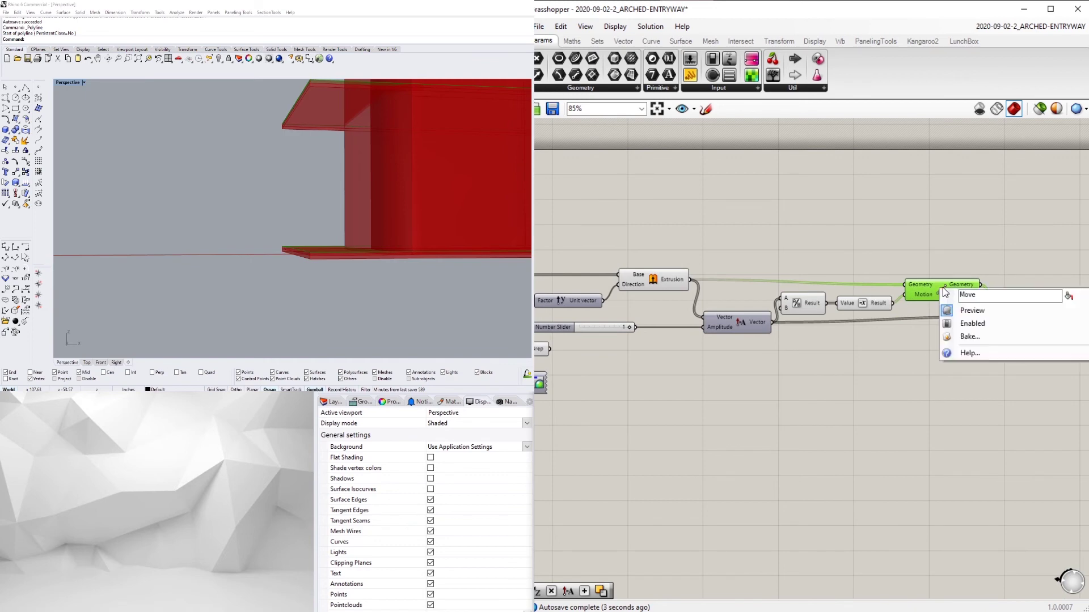
{"action": "left_click", "coordinate": [958, 311]}
{"action": "left_click", "coordinate": [656, 280]}
{"action": "right_click_drag", "start_coordinate": [687, 323], "coordinate": [738, 291]}
{"action": "right_click_drag", "start_coordinate": [521, 229], "coordinate": [481, 242]}
{"action": "left_click", "coordinate": [702, 358]}
- Change the Amplitude's Number Slider to decimal values with a maximum of 5
{"action": "scroll", "coordinate": [720, 365], "scroll_direction": "down", "scroll_amount": 1}
{"action": "scroll", "coordinate": [603, 318], "scroll_direction": "up", "scroll_amount": 5}
{"action": "double_click", "coordinate": [732, 308]}
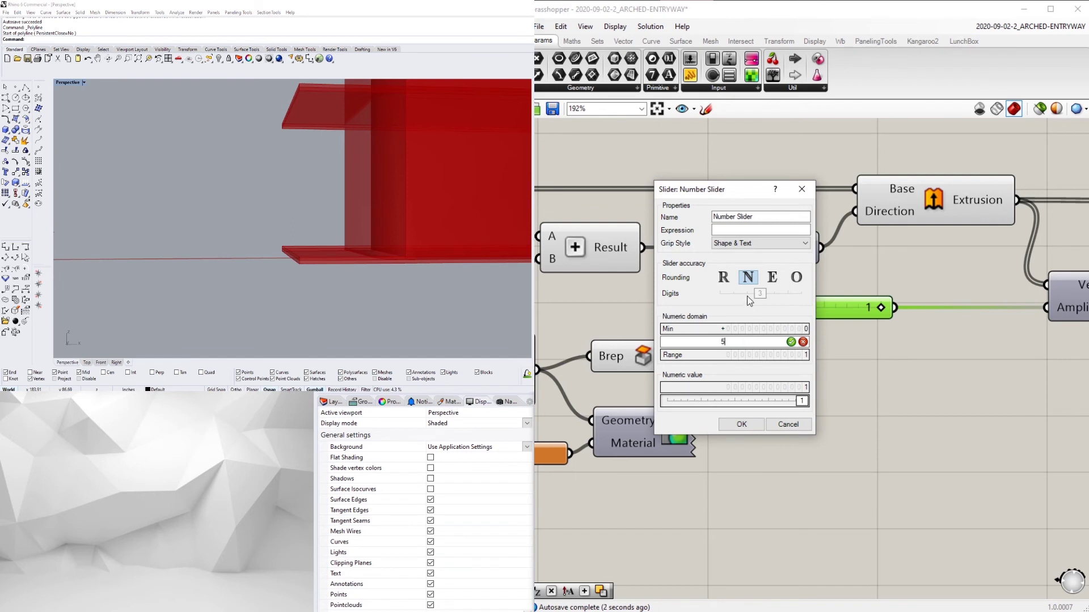
{"action": "left_click", "coordinate": [747, 423]}
- Move the slider nearer the Amplitude component, group it, and label the group GROUTLINE
{"action": "right_click_drag", "start_coordinate": [782, 324], "coordinate": [725, 335]}
{"action": "left_click_drag", "start_coordinate": [641, 311], "coordinate": [731, 335]}
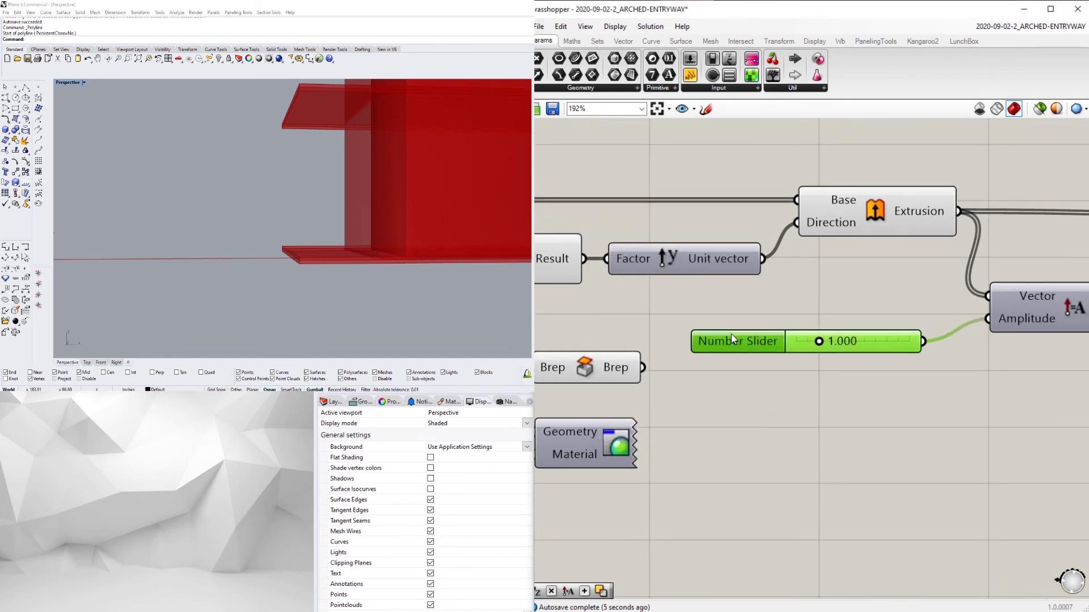
{"action": "key", "text": "ctrl+g"}
{"action": "right_click", "coordinate": [778, 325]}
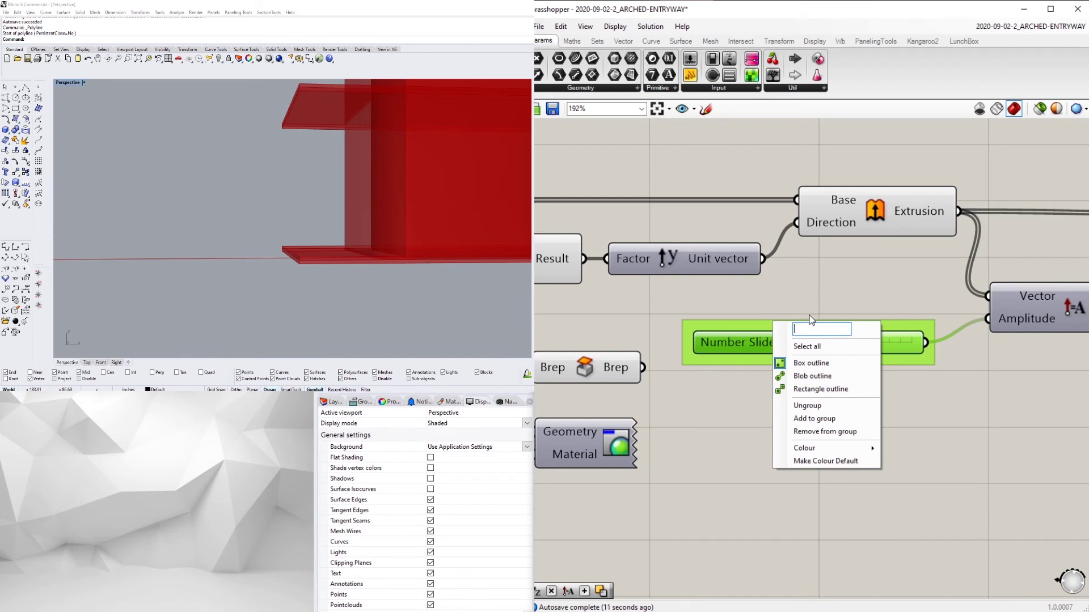
{"action": "key", "text": "Return"}
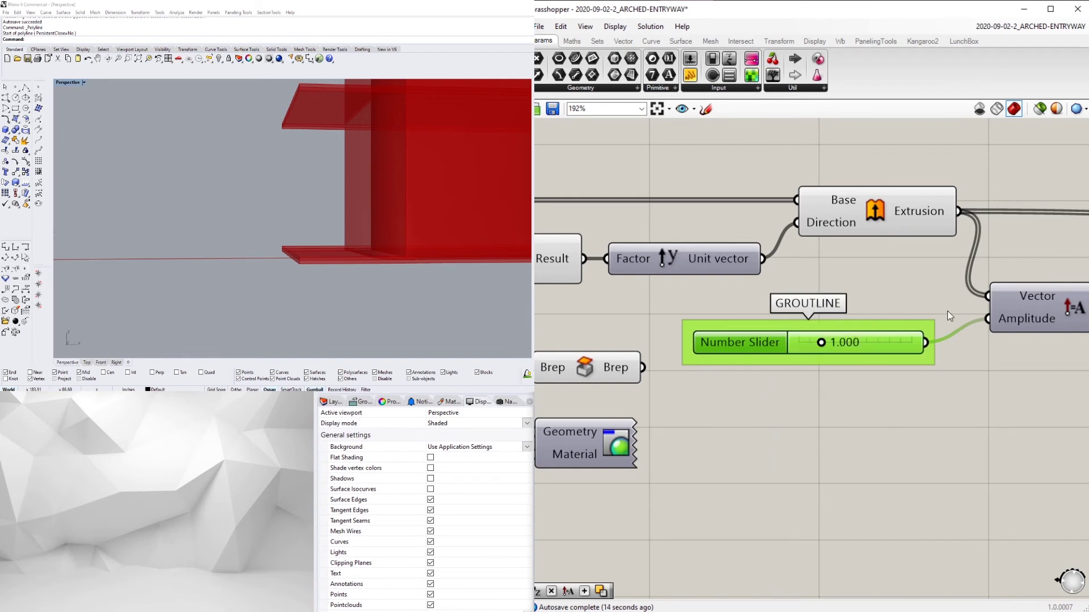
- Increase the GROUTLINE slider beyond 2.436 and turn off the preview of the first Extrude component
{"action": "left_click_drag", "start_coordinate": [830, 343], "coordinate": [853, 343]}
{"action": "right_click", "coordinate": [877, 209]}
{"action": "left_click", "coordinate": [892, 242]}
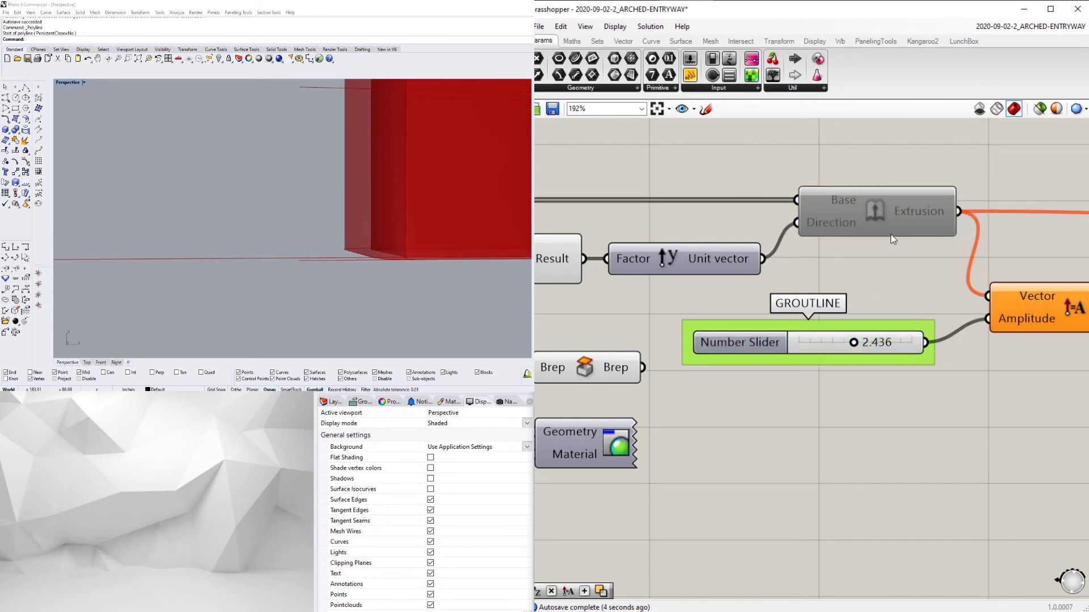
{"action": "key", "text": "ctrl+z"}
{"action": "right_click", "coordinate": [874, 204]}
{"action": "left_click", "coordinate": [886, 225]}
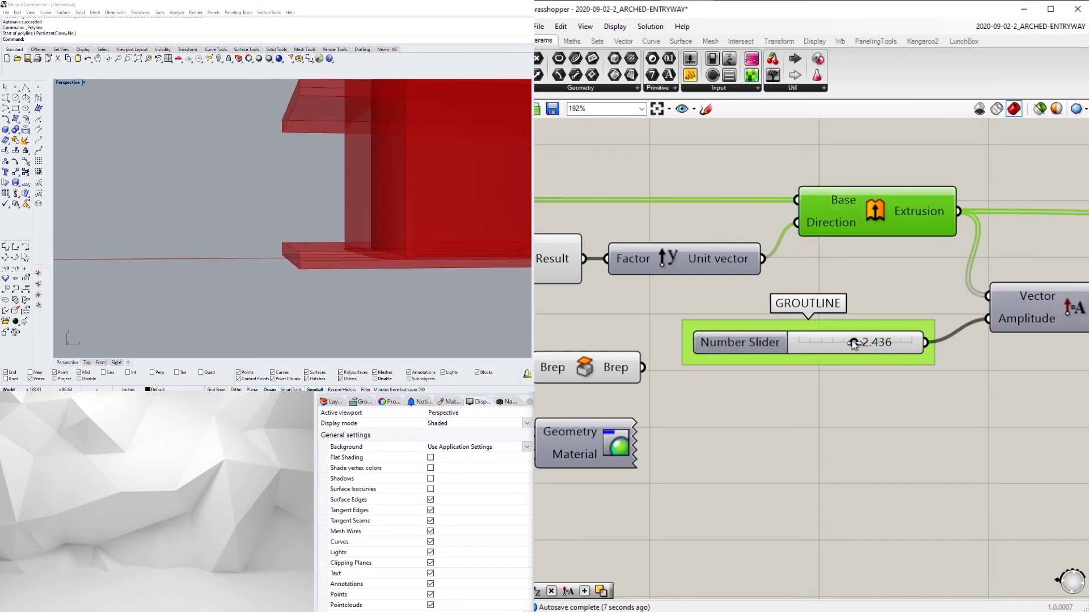
{"action": "mouse_move", "coordinate": [862, 344]}
{"action": "left_mouse_down"}
{"action": "mouse_move", "coordinate": [906, 342]}
{"action": "mouse_move", "coordinate": [875, 343]}
{"action": "left_mouse_up"}
- Turn off the preview of the Move component that supplies the first Extrude's Base input
{"action": "scroll", "coordinate": [807, 357], "scroll_direction": "down", "scroll_amount": 5}
{"action": "right_click_drag", "start_coordinate": [804, 353], "coordinate": [628, 344]}
{"action": "scroll", "coordinate": [914, 311], "scroll_direction": "up", "scroll_amount": 1}
{"action": "right_click_drag", "start_coordinate": [914, 311], "coordinate": [733, 316]}
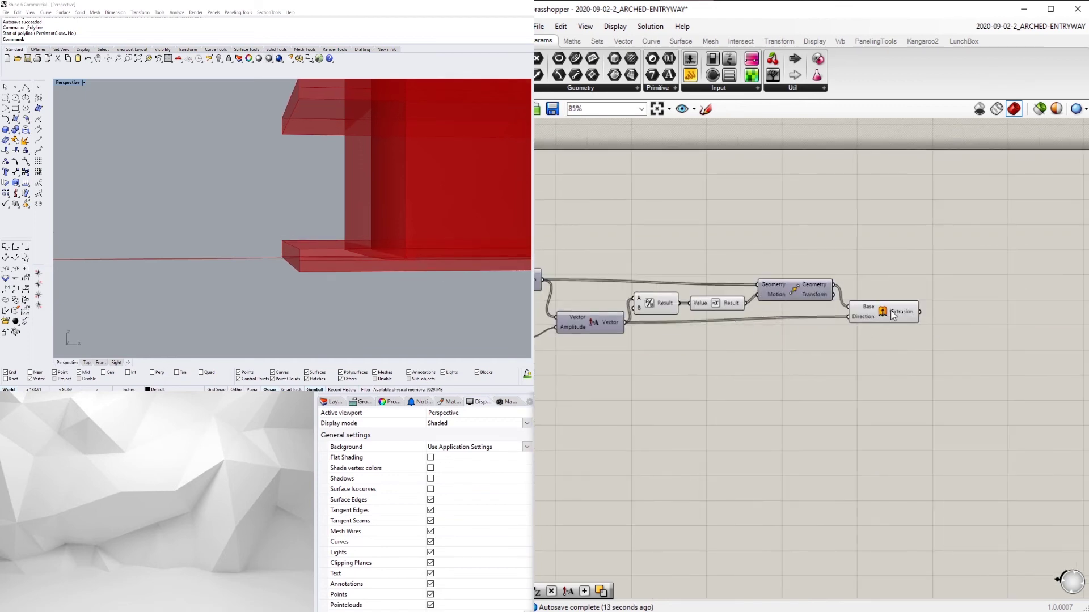
{"action": "left_click", "coordinate": [891, 312]}
{"action": "left_click", "coordinate": [852, 355]}
{"action": "scroll", "coordinate": [777, 356], "scroll_direction": "down", "scroll_amount": 4}
{"action": "right_click_drag", "start_coordinate": [777, 356], "coordinate": [1066, 329]}
{"action": "scroll", "coordinate": [839, 307], "scroll_direction": "up", "scroll_amount": 4}
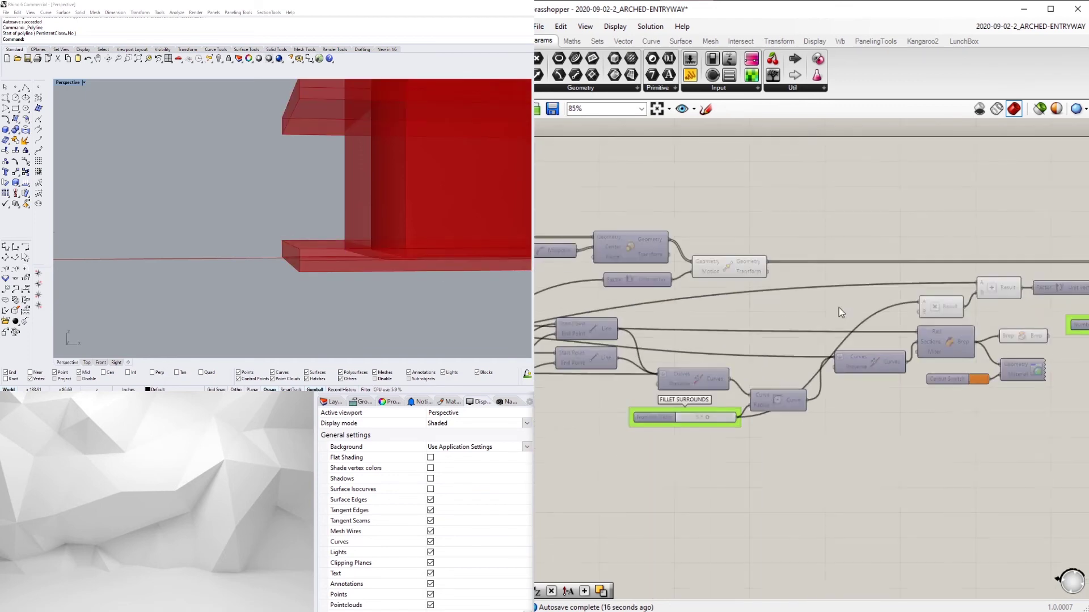
{"action": "right_click", "coordinate": [730, 267]}
{"action": "left_click", "coordinate": [752, 289]}
- Highlight the second Extrude component and examine its thickened cutting solids around the whole arch surround
{"action": "scroll", "coordinate": [696, 339], "scroll_direction": "down", "scroll_amount": 3}
{"action": "scroll", "coordinate": [814, 248], "scroll_direction": "up", "scroll_amount": 4}
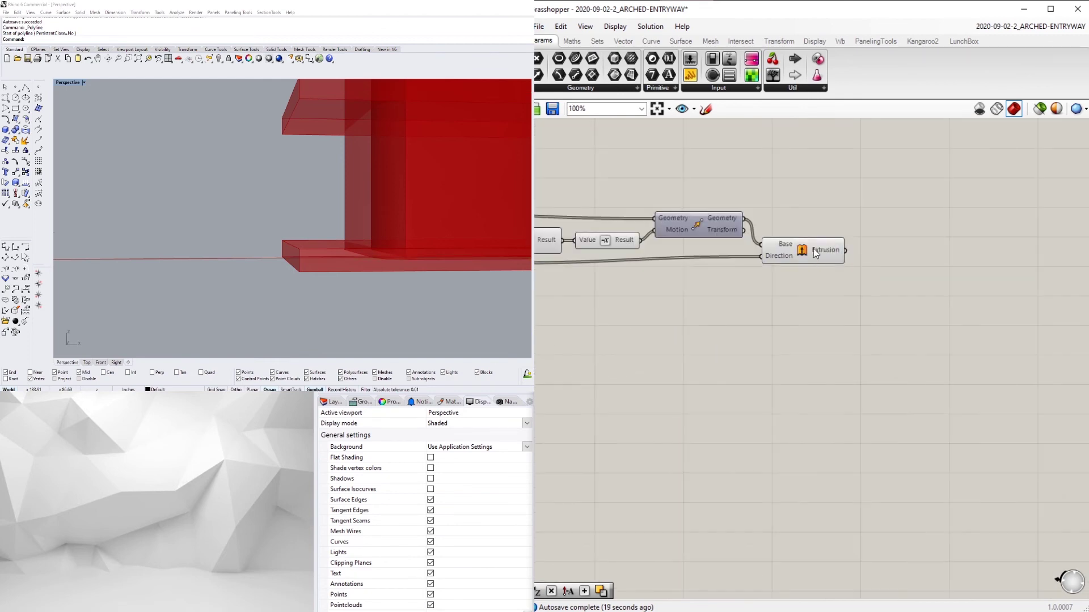
{"action": "left_click", "coordinate": [814, 248]}
{"action": "scroll", "coordinate": [345, 227], "scroll_direction": "down", "scroll_amount": 3}
{"action": "scroll", "coordinate": [346, 260], "scroll_direction": "down", "scroll_amount": 10}
{"action": "right_click_drag", "start_coordinate": [346, 259], "coordinate": [324, 253]}
{"action": "scroll", "coordinate": [247, 274], "scroll_direction": "up", "scroll_amount": 5}
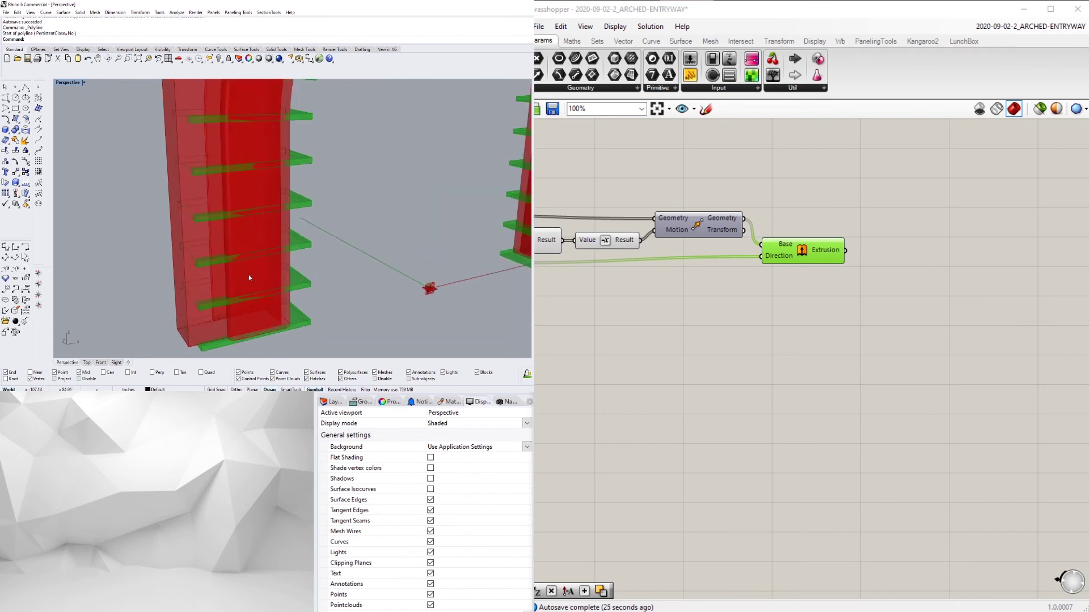
{"action": "scroll", "coordinate": [248, 253], "scroll_direction": "down", "scroll_amount": 3}
{"action": "scroll", "coordinate": [303, 265], "scroll_direction": "down", "scroll_amount": 3}
{"action": "left_click", "coordinate": [681, 292]}
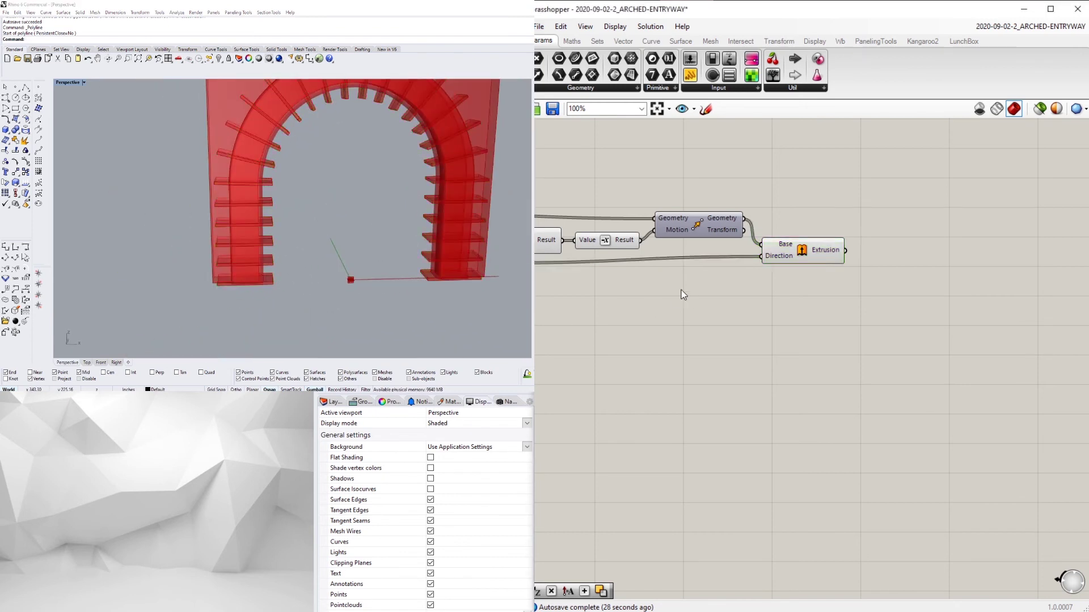
- Add a Solid Difference component and feed the second Extrude's Extrusion output into its Breps B input
{"action": "scroll", "coordinate": [858, 263], "scroll_direction": "down", "scroll_amount": 4}
{"action": "scroll", "coordinate": [863, 255], "scroll_direction": "up", "scroll_amount": 4}
{"action": "double_click", "coordinate": [862, 254]}
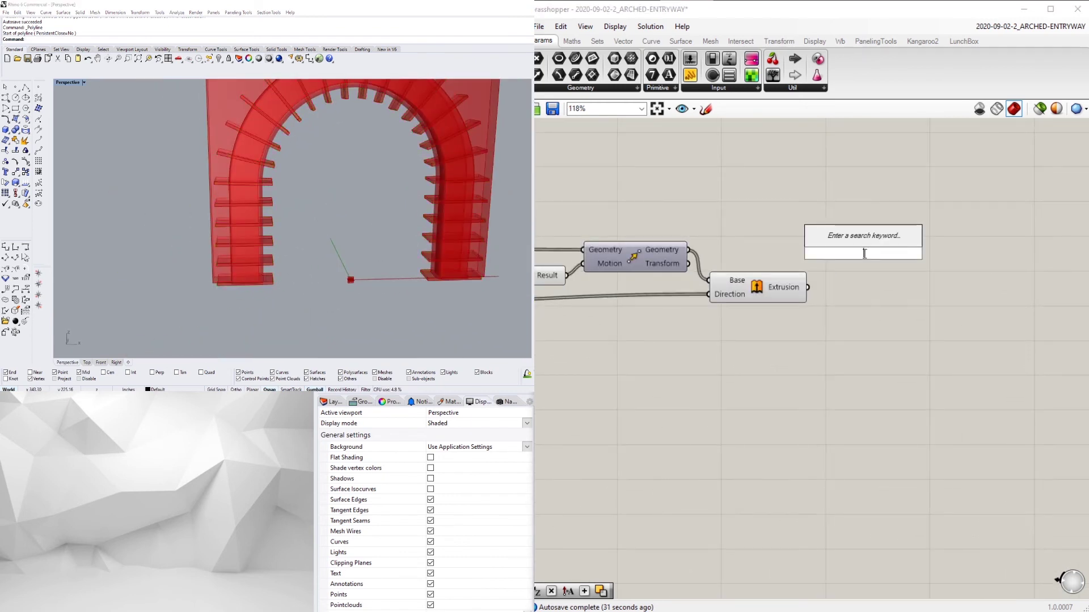
{"action": "type", "text": "DIF"}
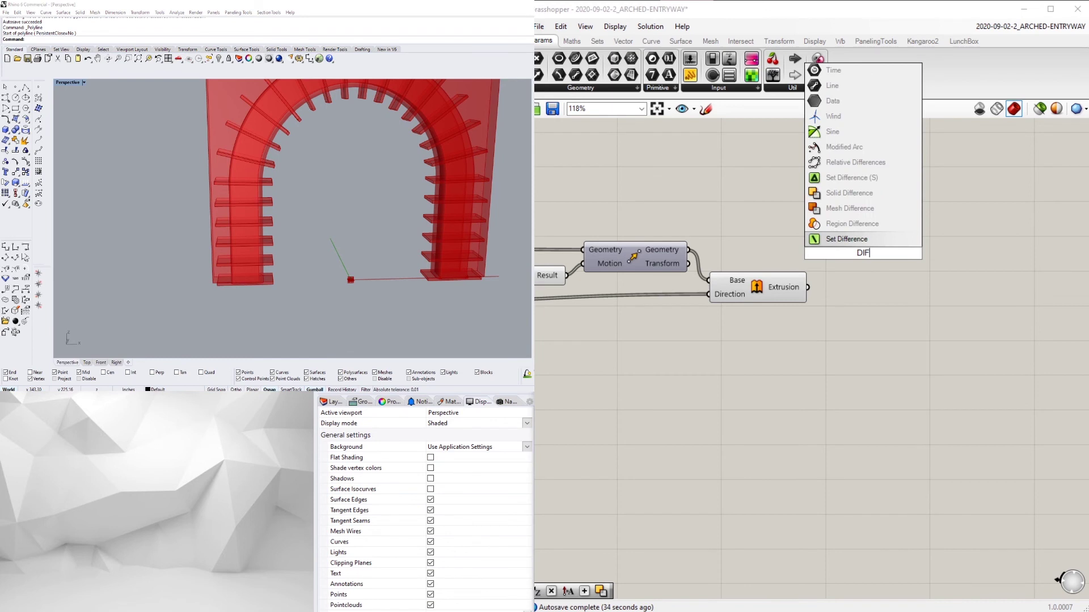
{"action": "left_click", "coordinate": [849, 193]}
{"action": "left_click", "coordinate": [804, 288]}
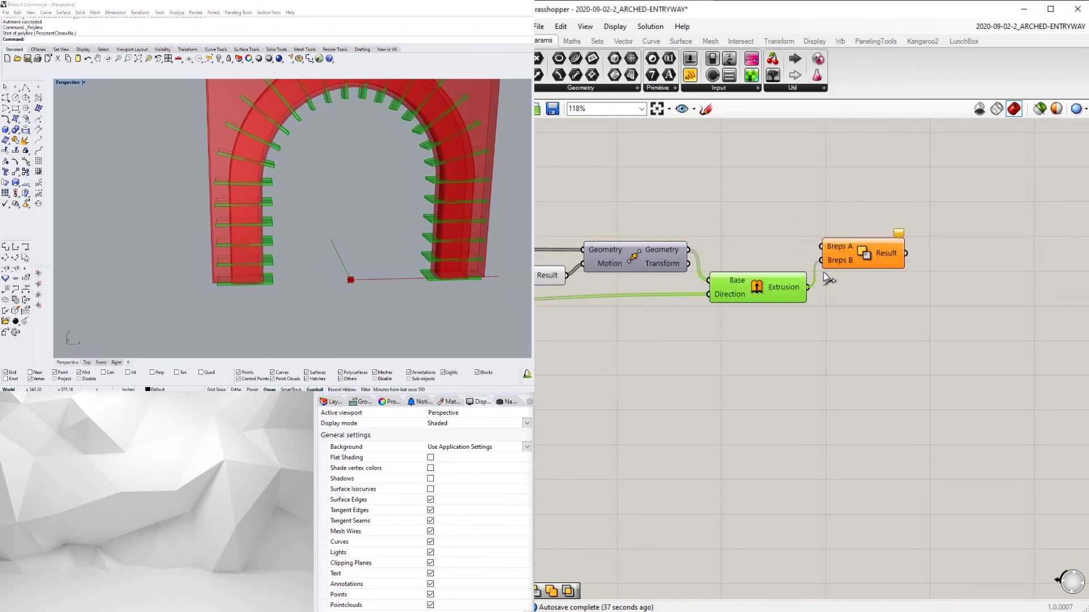
{"action": "left_click_drag", "start_coordinate": [850, 251], "coordinate": [877, 351]}
- Connect the Cap Holes Brep output of the arch surround to the Solid Difference's Breps A input
{"action": "scroll", "coordinate": [839, 392], "scroll_direction": "down", "scroll_amount": 4}
{"action": "left_click", "coordinate": [661, 427]}
{"action": "right_click_drag", "start_coordinate": [662, 428], "coordinate": [886, 298]}
{"action": "scroll", "coordinate": [886, 298], "scroll_direction": "up", "scroll_amount": 2}
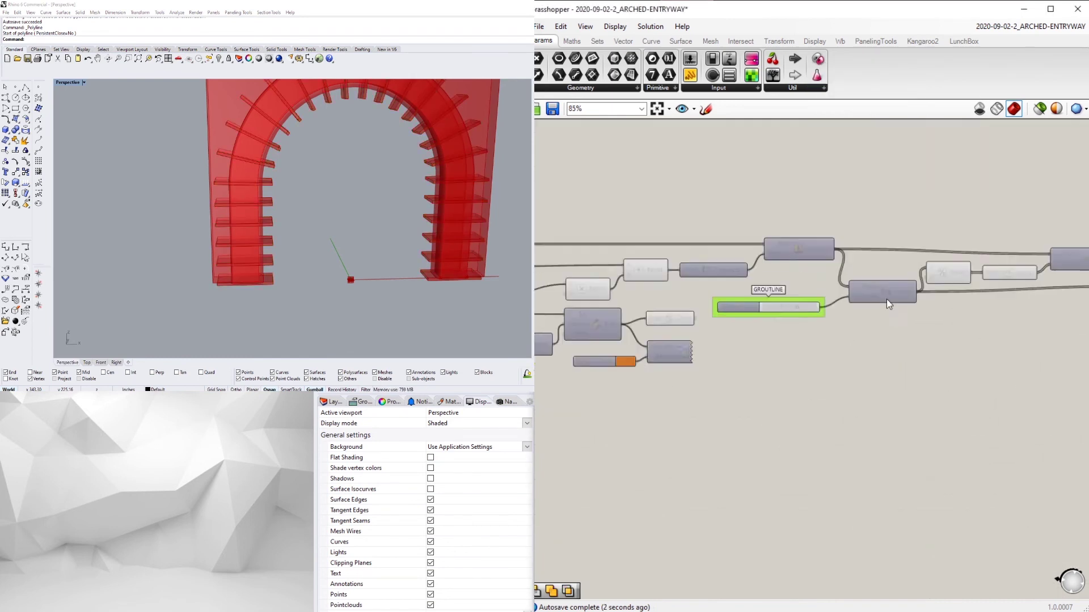
{"action": "scroll", "coordinate": [886, 299], "scroll_direction": "down", "scroll_amount": 3}
{"action": "right_click_drag", "start_coordinate": [793, 339], "coordinate": [926, 372]}
{"action": "scroll", "coordinate": [748, 351], "scroll_direction": "up", "scroll_amount": 4}
{"action": "left_click", "coordinate": [873, 301]}
{"action": "right_click_drag", "start_coordinate": [908, 312], "coordinate": [681, 311]}
{"action": "scroll", "coordinate": [705, 302], "scroll_direction": "down", "scroll_amount": 4}
{"action": "left_click_drag", "start_coordinate": [680, 297], "coordinate": [945, 299]}
{"action": "scroll", "coordinate": [944, 306], "scroll_direction": "up", "scroll_amount": 4}
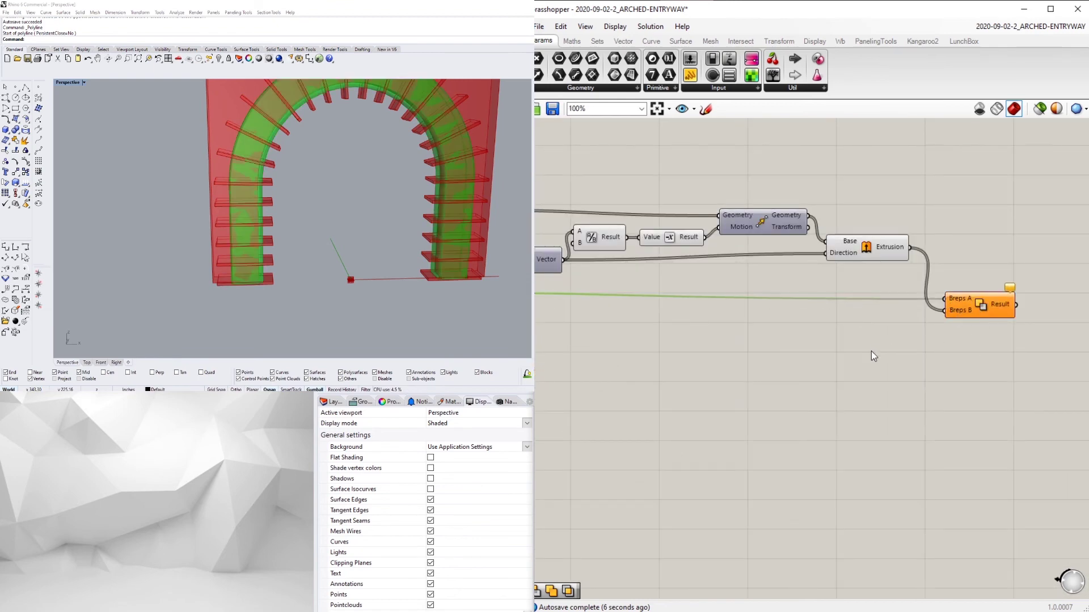
- Turn off the preview of the components between the grout vector and the Solid Difference, including the second Extrude
{"action": "left_click", "coordinate": [872, 385]}
{"action": "scroll", "coordinate": [897, 341], "scroll_direction": "down", "scroll_amount": 2}
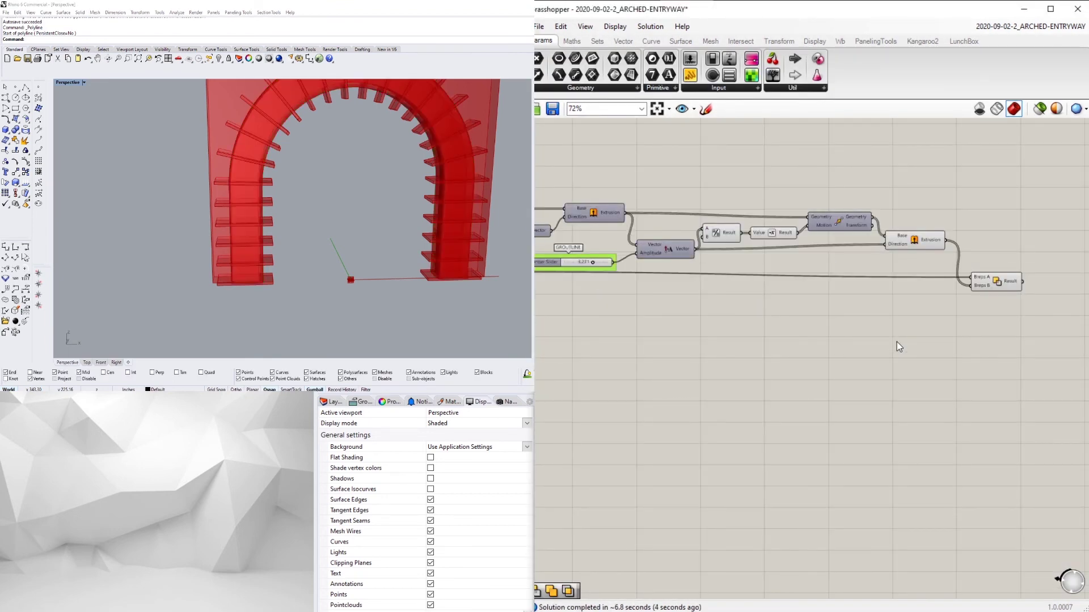
{"action": "left_click_drag", "start_coordinate": [910, 321], "coordinate": [701, 141]}
{"action": "middle_click", "coordinate": [732, 157]}
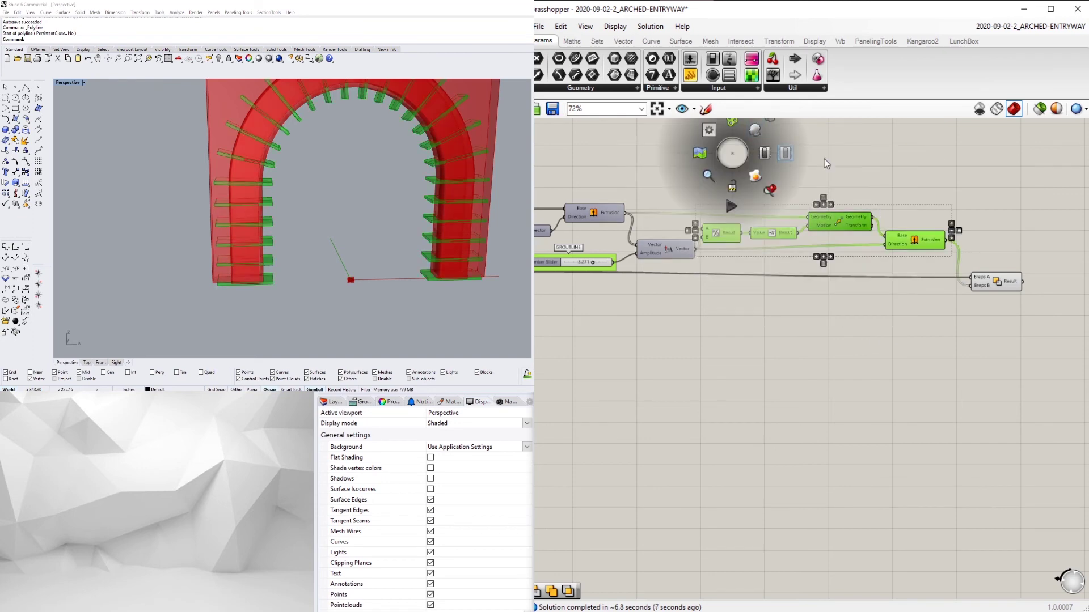
{"action": "right_click", "coordinate": [906, 249]}
{"action": "right_click_drag", "start_coordinate": [897, 278], "coordinate": [871, 386]}
{"action": "left_click_drag", "start_coordinate": [897, 427], "coordinate": [704, 284]}
{"action": "scroll", "coordinate": [703, 284], "scroll_direction": "up", "scroll_amount": 1}
{"action": "middle_click", "coordinate": [705, 283]}
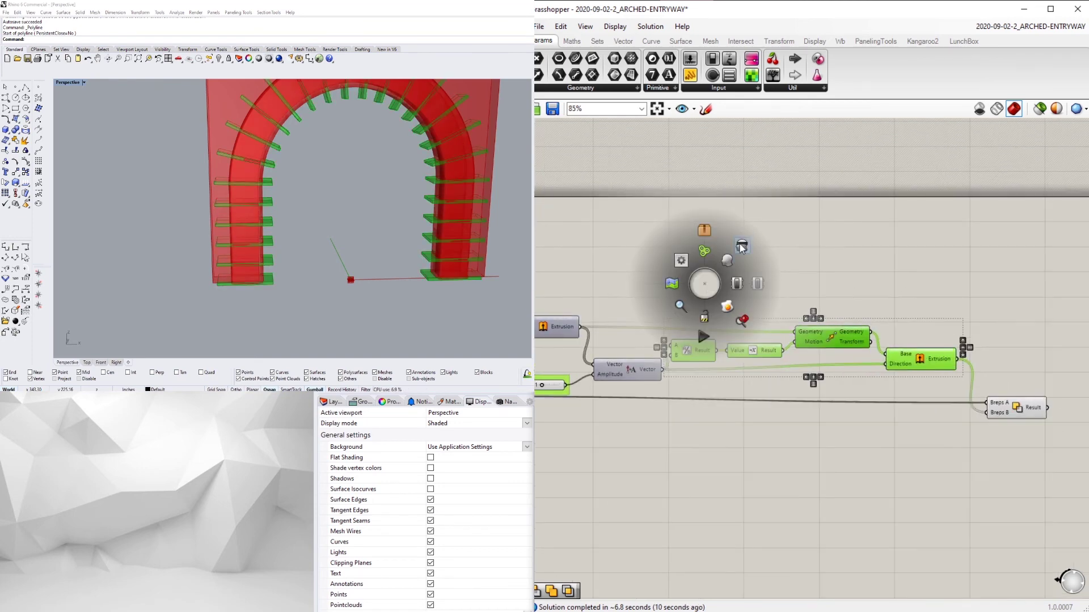
{"action": "left_click", "coordinate": [742, 247]}
{"action": "left_click_drag", "start_coordinate": [1027, 415], "coordinate": [1027, 409]}
{"action": "left_click", "coordinate": [1012, 432]}
- Turn off the preview of the Cap Holes component and inspect the separated bricks of the arch
{"action": "right_click_drag", "start_coordinate": [571, 411], "coordinate": [846, 410]}
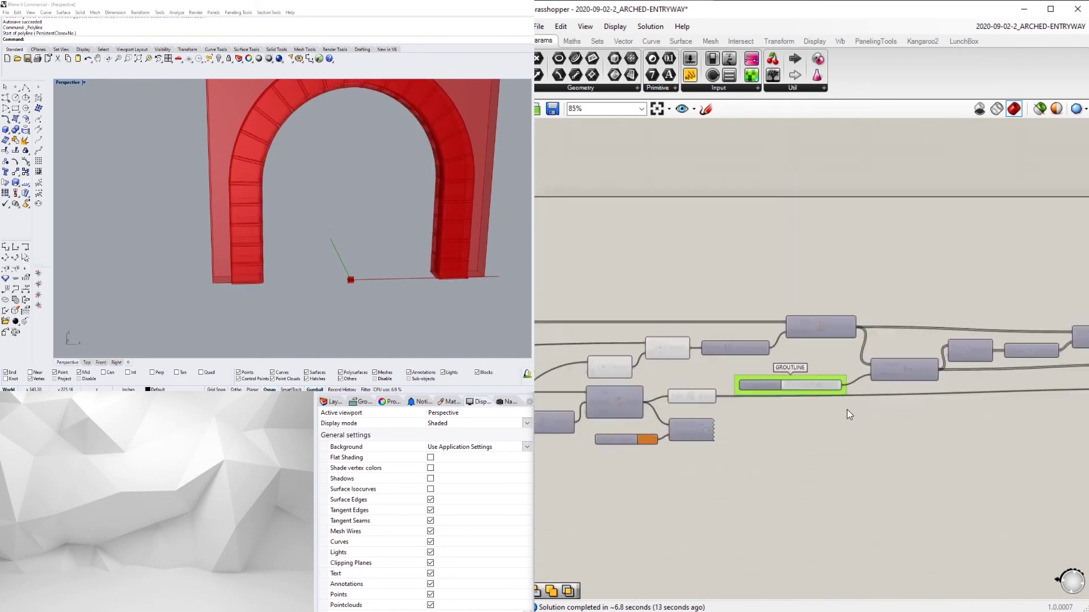
{"action": "scroll", "coordinate": [844, 408], "scroll_direction": "up", "scroll_amount": 2}
{"action": "left_click_drag", "start_coordinate": [740, 376], "coordinate": [753, 360]}
{"action": "left_click", "coordinate": [634, 393]}
{"action": "right_click", "coordinate": [634, 393]}
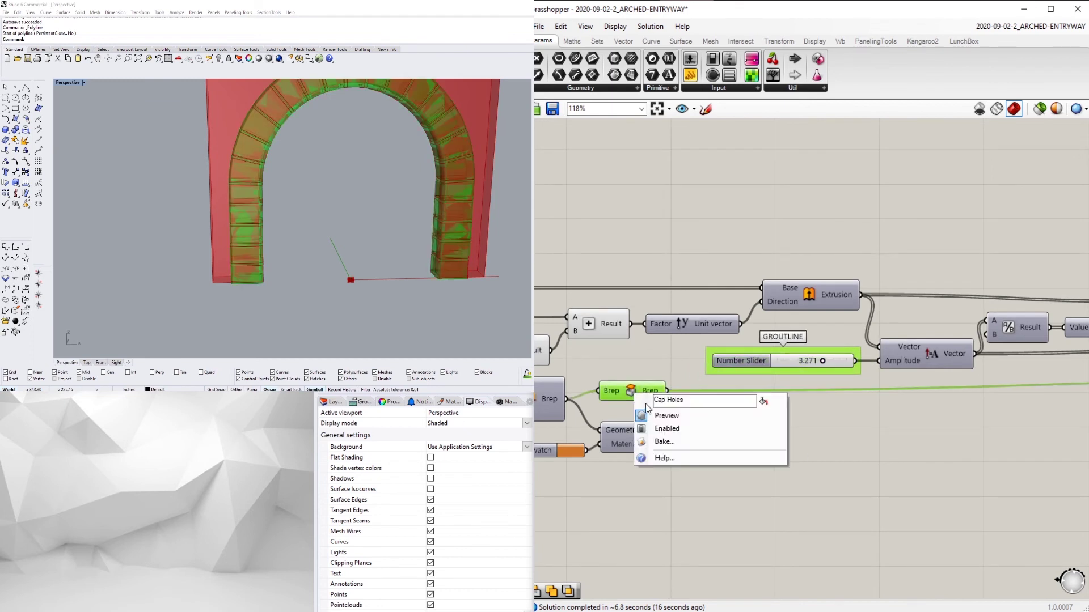
{"action": "left_click", "coordinate": [661, 413]}
{"action": "right_click_drag", "start_coordinate": [385, 250], "coordinate": [351, 246]}
- Add a Solid Intersection component and connect the Cap Holes Brep output to its Breps A input
{"action": "double_click", "coordinate": [917, 493]}
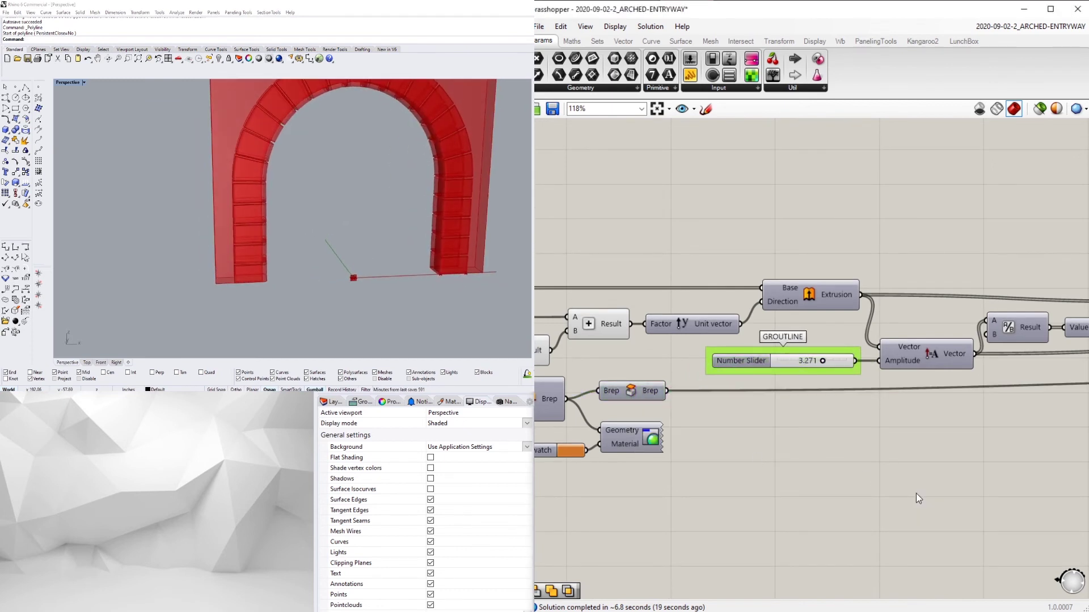
{"action": "type", "text": "INTER"}
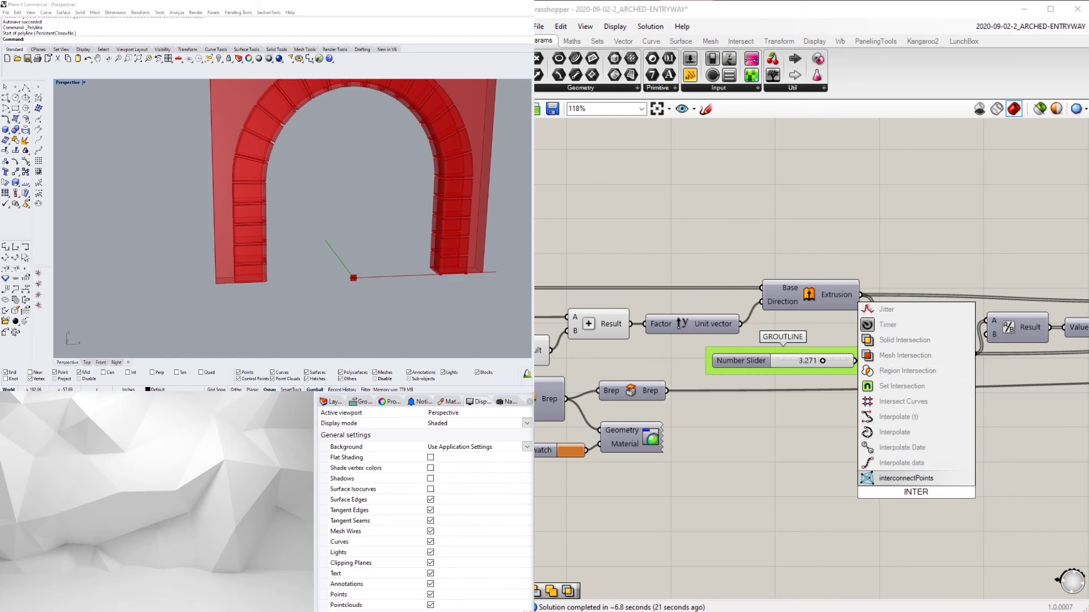
{"action": "left_click", "coordinate": [905, 340]}
{"action": "left_click_drag", "start_coordinate": [819, 465], "coordinate": [875, 486]}
{"action": "scroll", "coordinate": [874, 483], "scroll_direction": "down", "scroll_amount": 3}
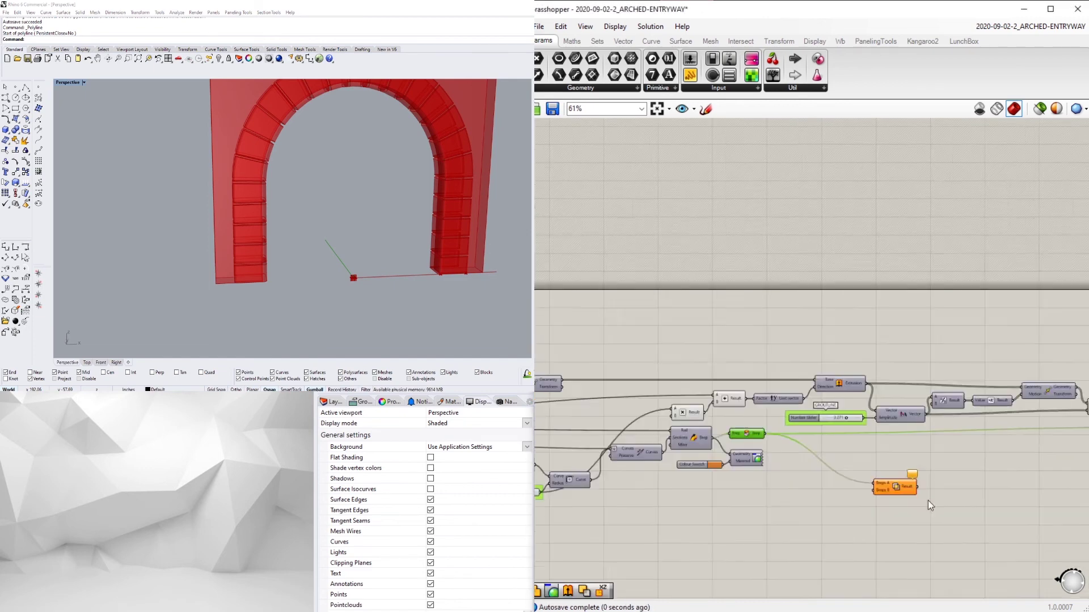
- Place the Solid Intersection below the Solid Difference and connect the second Extrude's output to its Breps B input
{"action": "right_click_drag", "start_coordinate": [928, 501], "coordinate": [803, 414]}
{"action": "left_click_drag", "start_coordinate": [720, 413], "coordinate": [947, 429]}
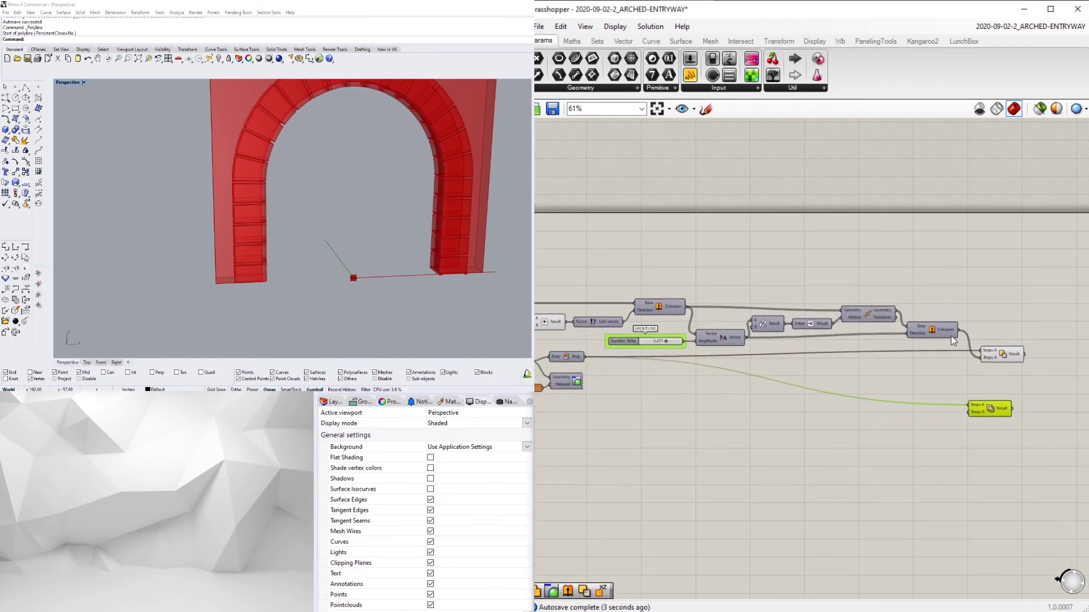
{"action": "scroll", "coordinate": [1002, 377], "scroll_direction": "up", "scroll_amount": 5}
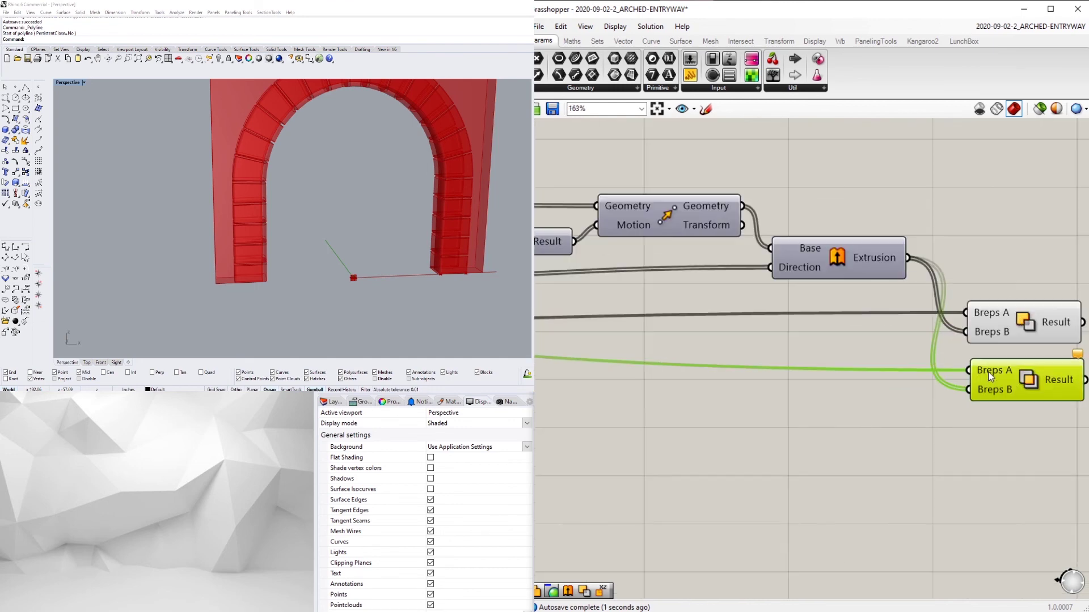
- Graft the Solid Intersection's Breps B input
{"action": "right_click", "coordinate": [993, 374]}
{"action": "right_click", "coordinate": [980, 389]}
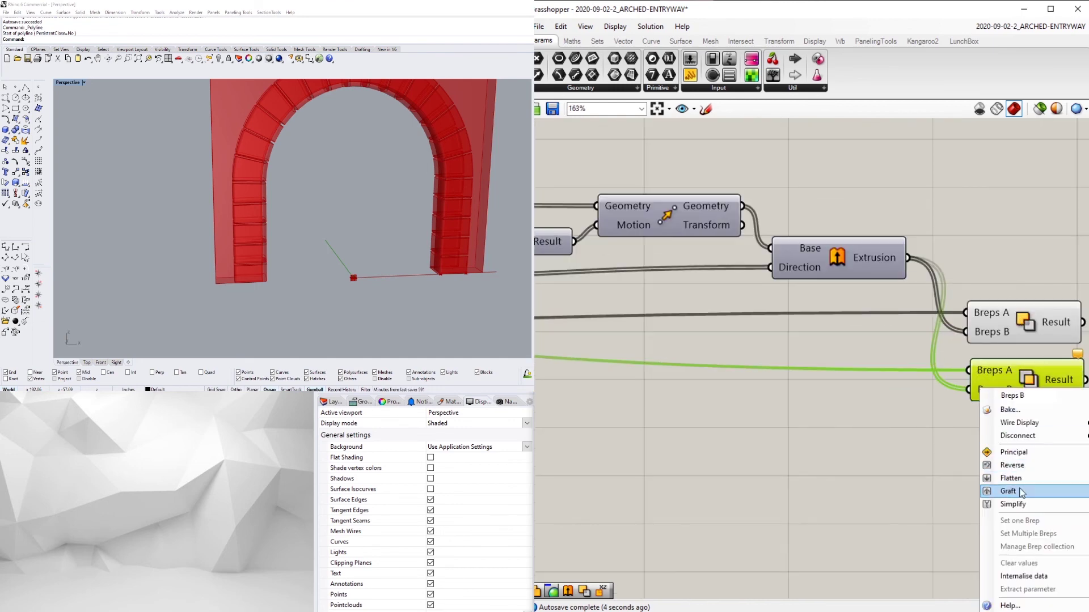
{"action": "left_click", "coordinate": [1018, 491]}
{"action": "scroll", "coordinate": [984, 438], "scroll_direction": "up", "scroll_amount": 2}
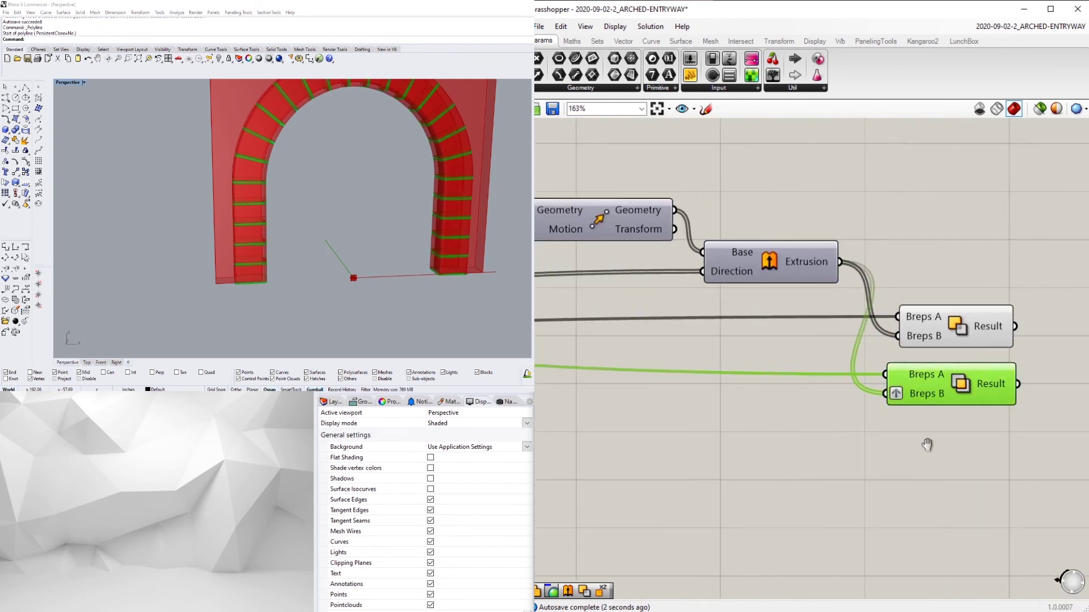
- Line up the Solid Intersection directly beneath the Solid Difference
{"action": "left_click", "coordinate": [930, 426]}
{"action": "scroll", "coordinate": [933, 418], "scroll_direction": "down", "scroll_amount": 1}
{"action": "left_click_drag", "start_coordinate": [956, 448], "coordinate": [855, 321]}
{"action": "left_click_drag", "start_coordinate": [862, 321], "coordinate": [894, 321]}
{"action": "left_click", "coordinate": [906, 277]}
{"action": "right_click_drag", "start_coordinate": [910, 277], "coordinate": [727, 291]}
{"action": "left_click", "coordinate": [755, 346]}
{"action": "left_click", "coordinate": [890, 349]}
{"action": "scroll", "coordinate": [889, 349], "scroll_direction": "down", "scroll_amount": 7}
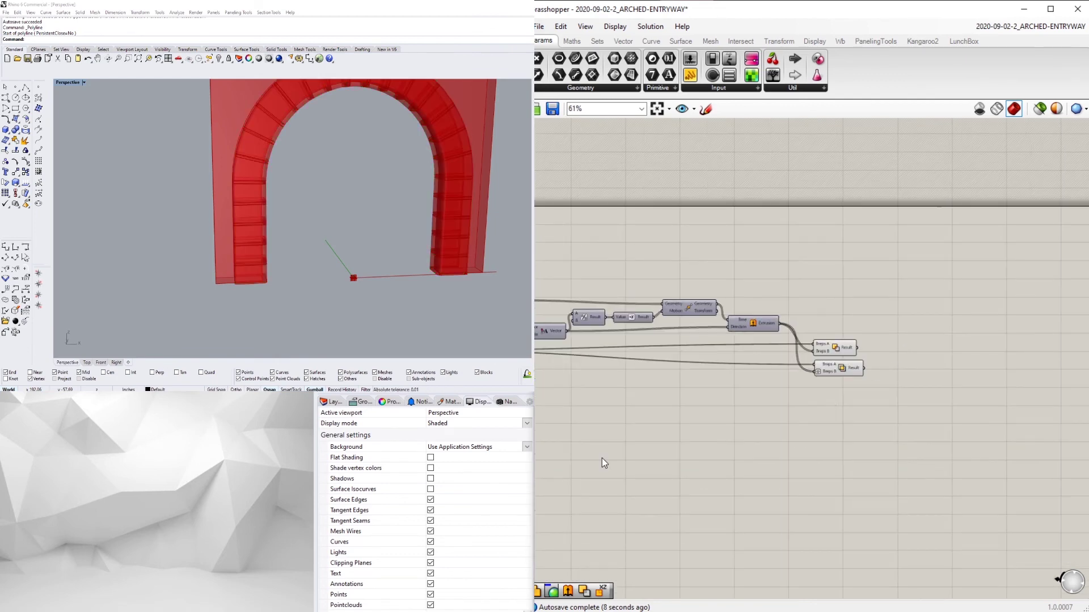
- Turn off the preview of the orange Colour Swatch and Custom Preview pair attached to the surround sweep
{"action": "right_click_drag", "start_coordinate": [603, 462], "coordinate": [947, 371]}
{"action": "scroll", "coordinate": [947, 371], "scroll_direction": "down", "scroll_amount": 4}
{"action": "scroll", "coordinate": [802, 363], "scroll_direction": "up", "scroll_amount": 6}
{"action": "left_click_drag", "start_coordinate": [850, 347], "coordinate": [785, 304]}
{"action": "middle_click", "coordinate": [785, 304]}
{"action": "left_click", "coordinate": [809, 280]}
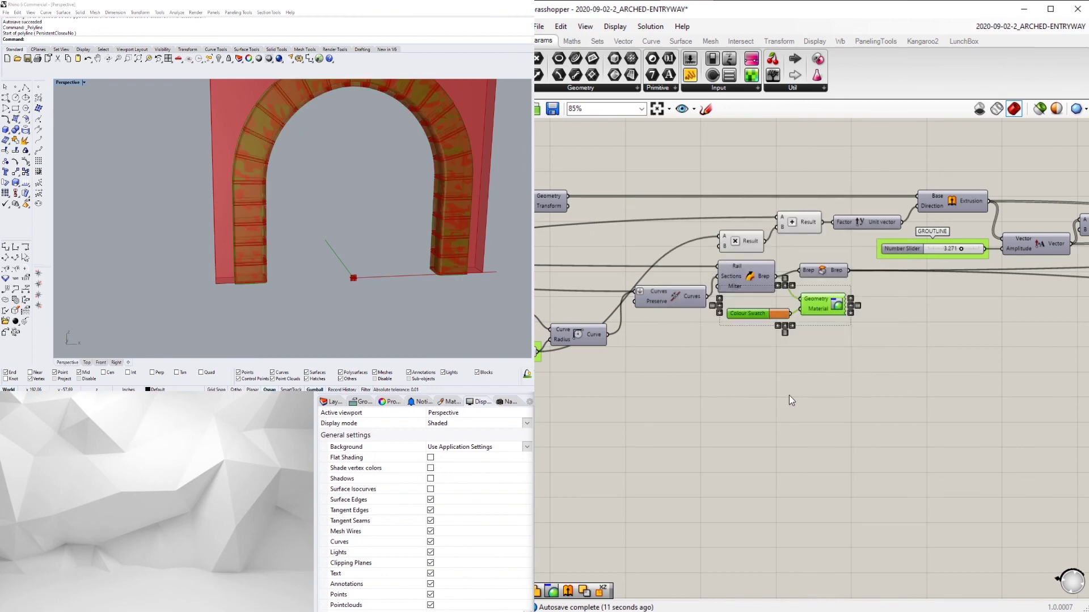
{"action": "left_click", "coordinate": [790, 396]}
{"action": "right_click_drag", "start_coordinate": [656, 406], "coordinate": [930, 392]}
{"action": "scroll", "coordinate": [931, 392], "scroll_direction": "up", "scroll_amount": 2}
{"action": "right_click_drag", "start_coordinate": [964, 340], "coordinate": [662, 441]}
{"action": "left_click_drag", "start_coordinate": [902, 401], "coordinate": [802, 354]}
{"action": "scroll", "coordinate": [840, 340], "scroll_direction": "up", "scroll_amount": 1}
{"action": "middle_click", "coordinate": [848, 342]}
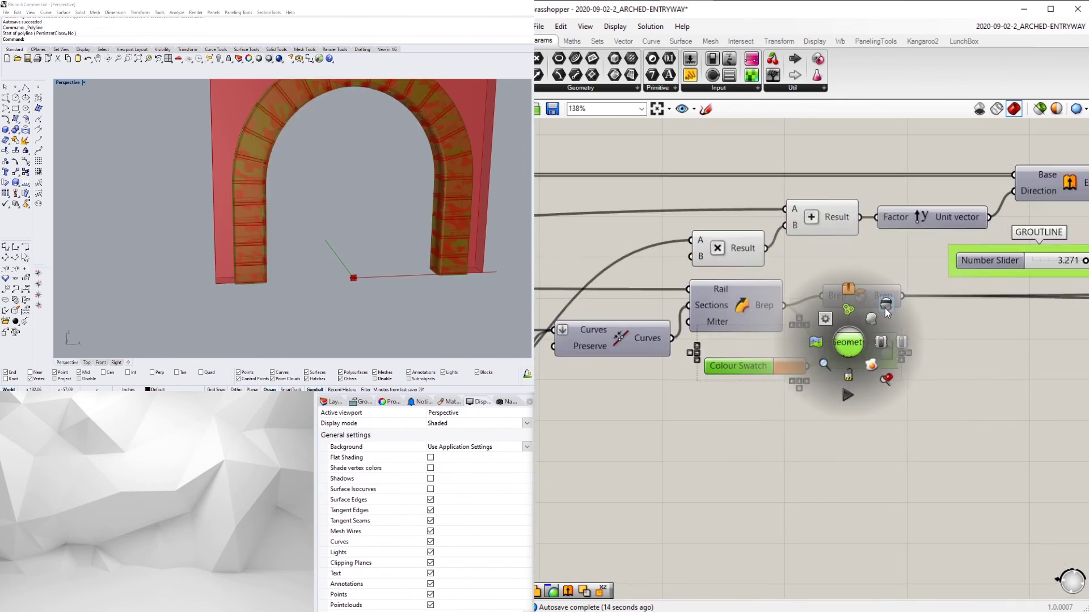
{"action": "left_click", "coordinate": [879, 301]}
- Move the Colour Swatch and Custom Preview beside the Solid Intersection and connect its Result to the Geometry input
{"action": "scroll", "coordinate": [839, 346], "scroll_direction": "down", "scroll_amount": 6}
{"action": "right_click_drag", "start_coordinate": [783, 380], "coordinate": [567, 377]}
{"action": "scroll", "coordinate": [567, 376], "scroll_direction": "down", "scroll_amount": 2}
{"action": "scroll", "coordinate": [621, 355], "scroll_direction": "up", "scroll_amount": 5}
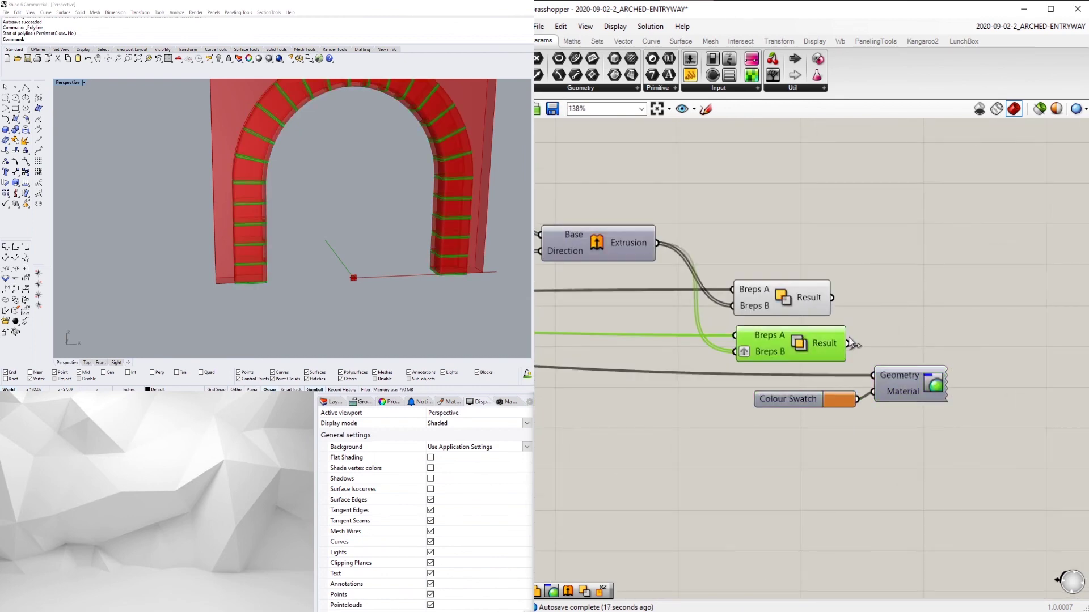
{"action": "left_click", "coordinate": [851, 401]}
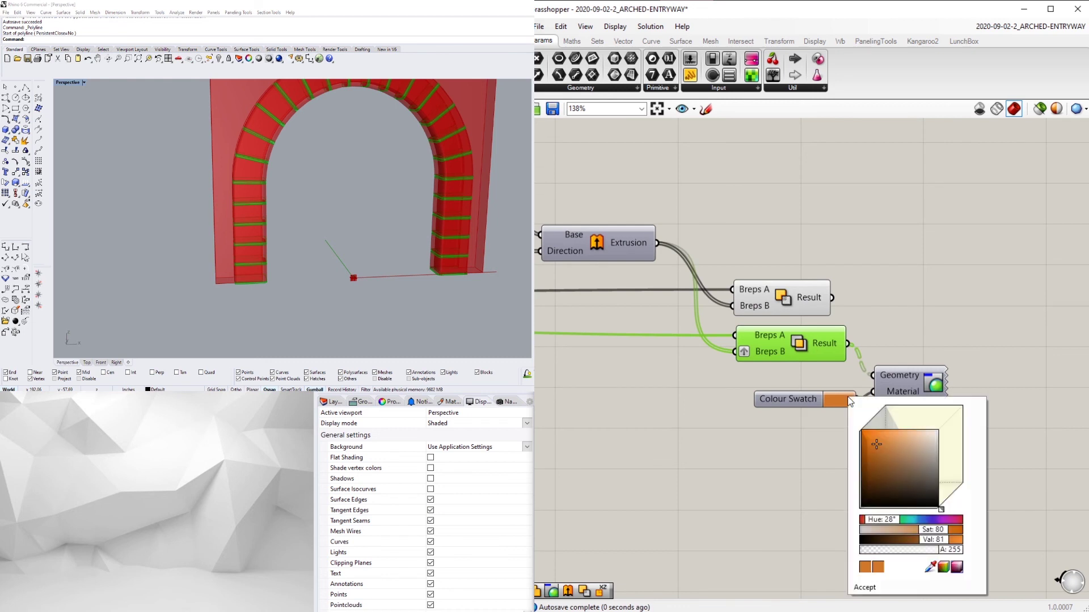
{"action": "left_click", "coordinate": [892, 362]}
- Duplicate the Colour Swatch and Custom Preview above the originals and connect the Solid Difference Result to the copy's Geometry input
{"action": "left_click_drag", "start_coordinate": [822, 400], "coordinate": [854, 300], "text": "alt"}
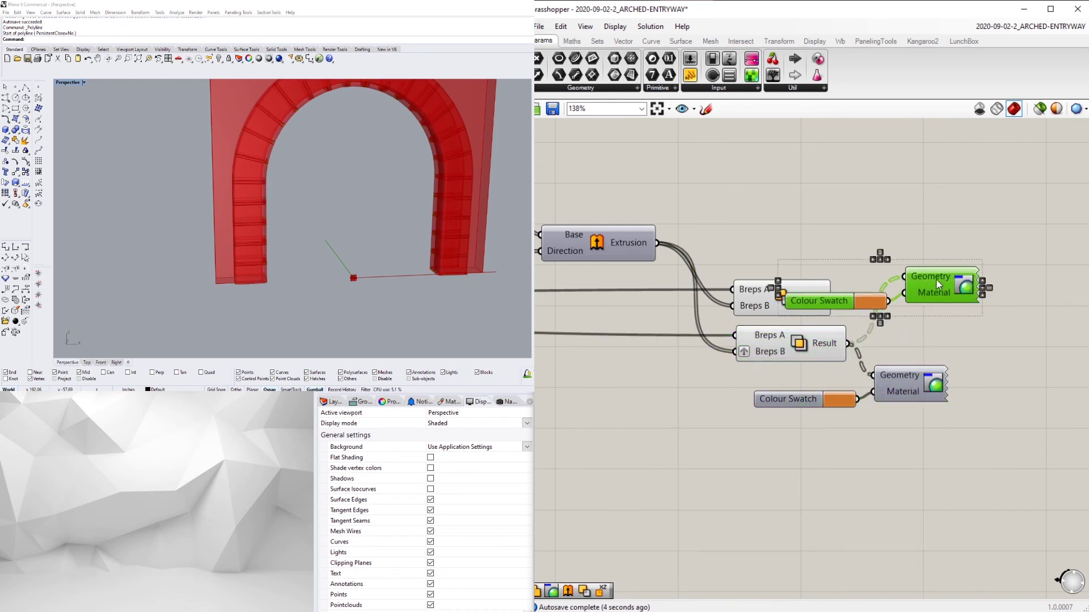
{"action": "left_click_drag", "start_coordinate": [937, 279], "coordinate": [932, 233]}
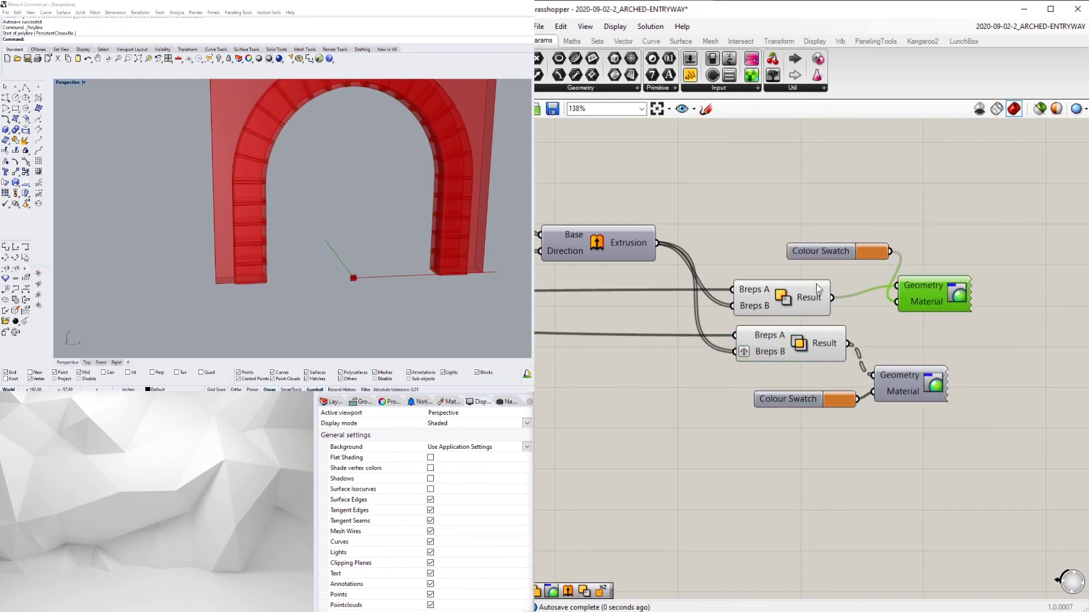
{"action": "left_click_drag", "start_coordinate": [823, 253], "coordinate": [771, 255]}
- Set the duplicated Colour Swatch to a dark brown-orange
{"action": "left_click", "coordinate": [820, 268]}
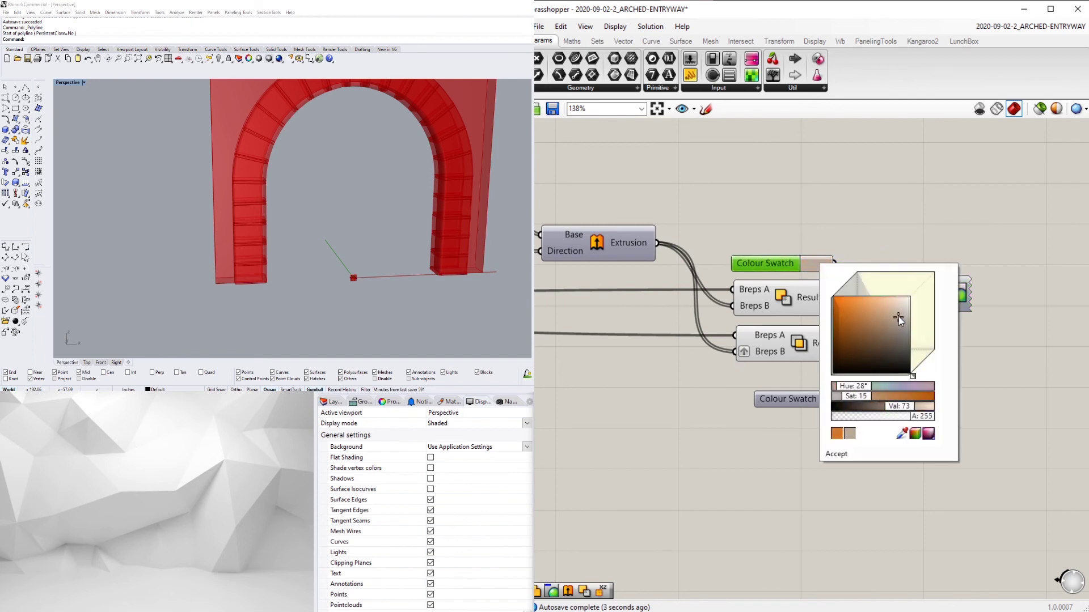
{"action": "left_click_drag", "start_coordinate": [899, 316], "coordinate": [824, 337]}
{"action": "left_click", "coordinate": [1025, 326]}
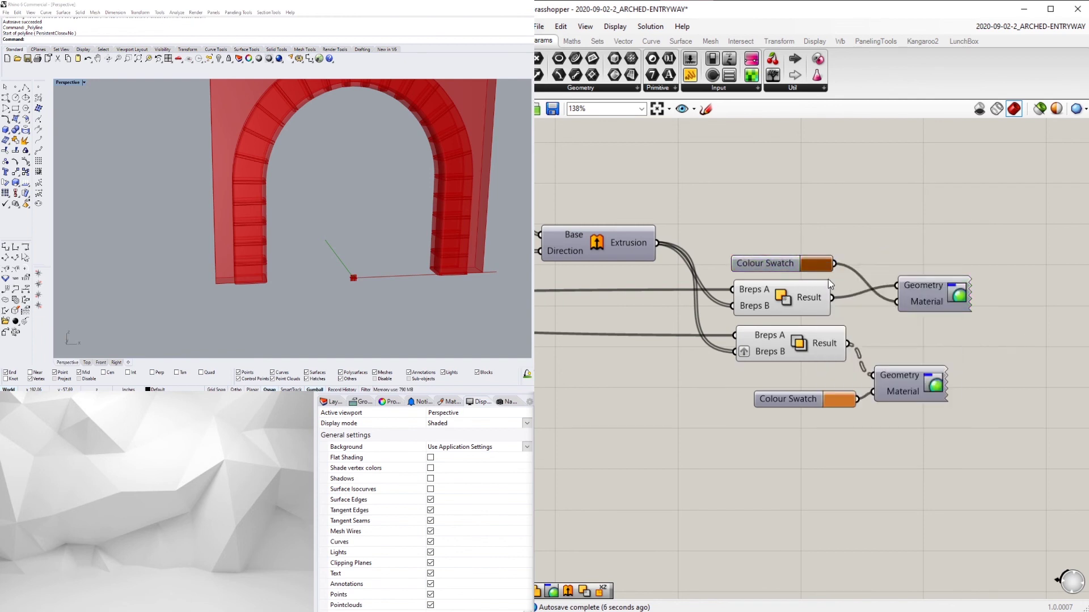
- Turn on the preview of the Custom Preview fed by the Solid Difference
{"action": "right_click", "coordinate": [930, 297]}
{"action": "left_click", "coordinate": [937, 231]}
{"action": "middle_click", "coordinate": [930, 296]}
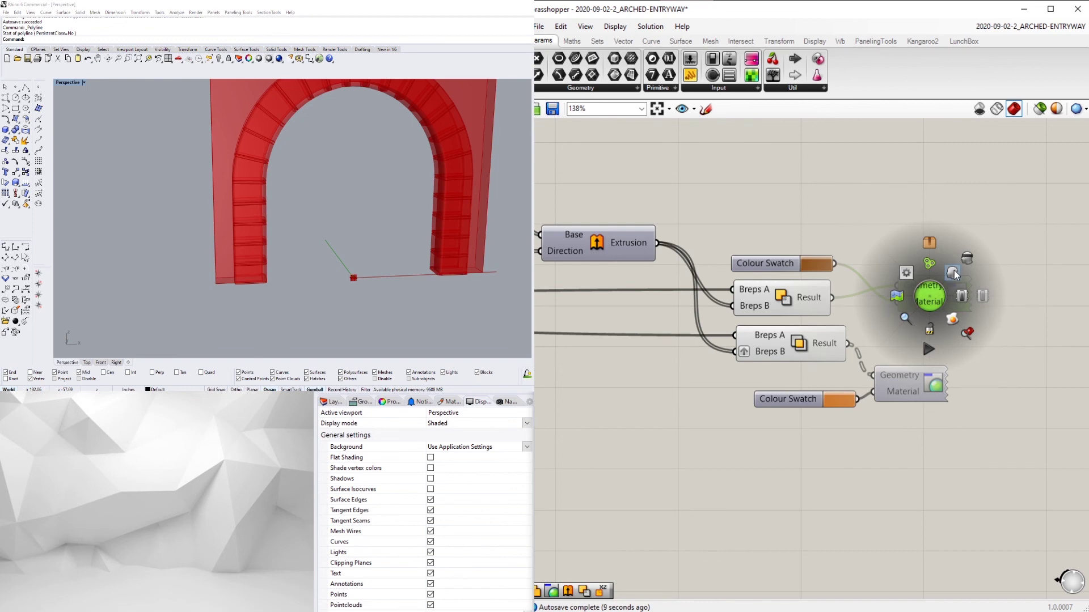
{"action": "left_click", "coordinate": [953, 274]}
- Turn off the previews of the Solid Difference and Solid Intersection components
{"action": "left_click", "coordinate": [785, 307]}
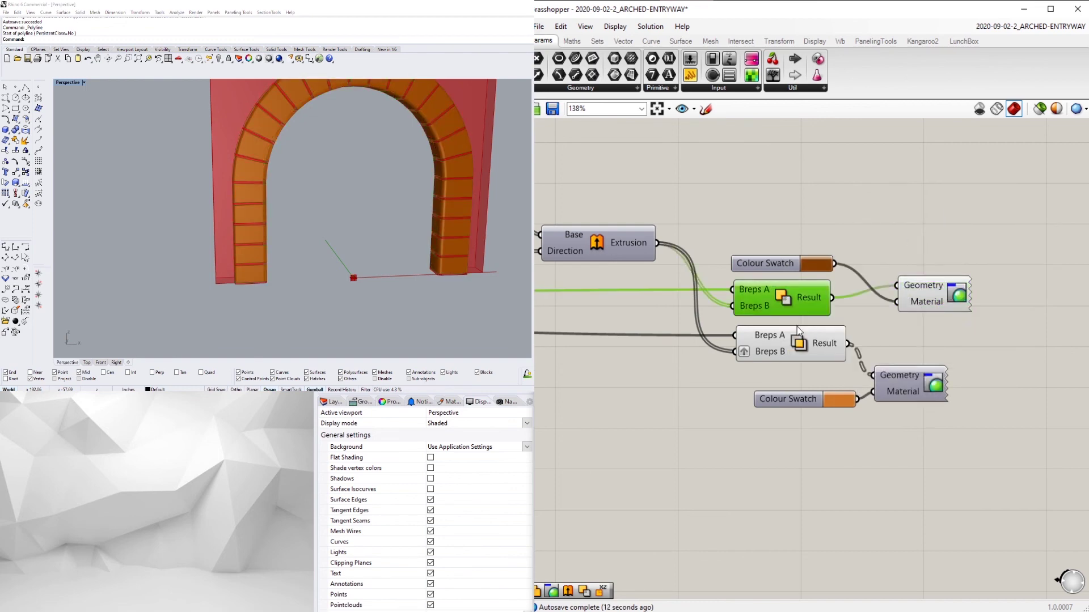
{"action": "left_click", "coordinate": [809, 348]}
{"action": "right_click", "coordinate": [809, 348]}
- Turn on the preview of the Custom Preview fed by the Solid Intersection
{"action": "left_click", "coordinate": [907, 385]}
{"action": "left_click", "coordinate": [907, 382]}
{"action": "middle_click", "coordinate": [907, 382]}
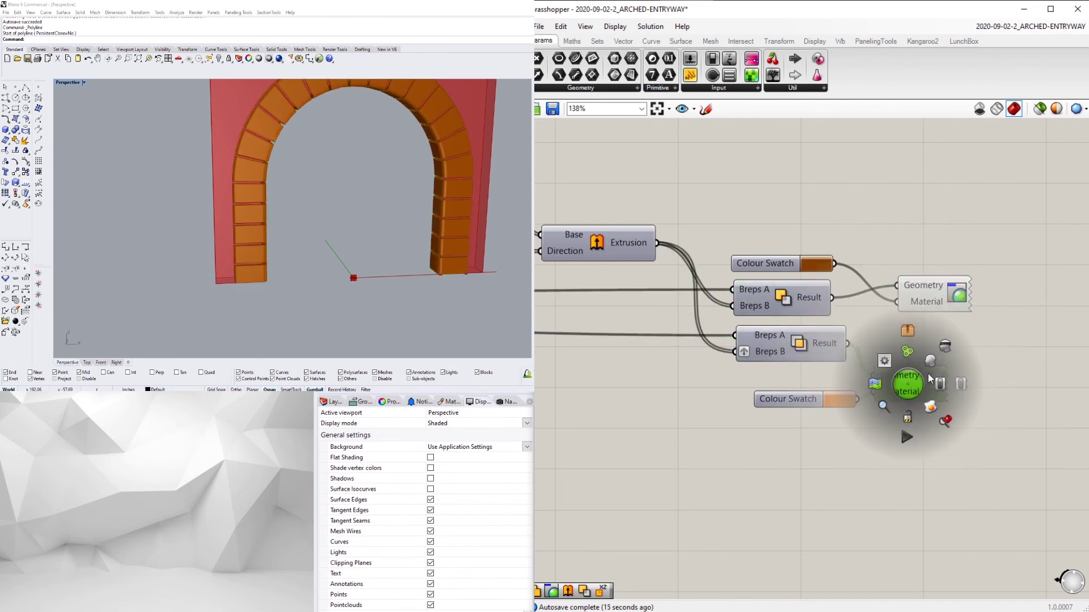
{"action": "left_click", "coordinate": [930, 361]}
{"action": "left_click", "coordinate": [913, 336]}
- Set the grout's Colour Swatch to light grey with saturation 0 and value 69
{"action": "left_click", "coordinate": [849, 401]}
{"action": "left_click_drag", "start_coordinate": [888, 448], "coordinate": [971, 457]}
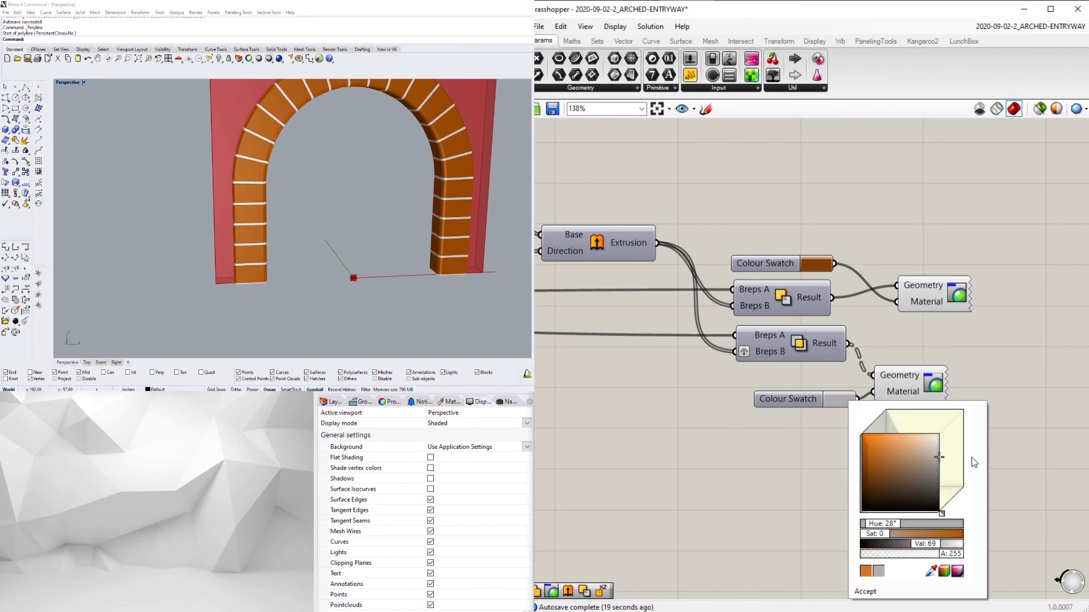
{"action": "left_click", "coordinate": [1014, 395]}
- Set the bricks' Colour Swatch to an orange with hue 28, saturation 100 and value 62
{"action": "left_click", "coordinate": [815, 266]}
{"action": "left_click_drag", "start_coordinate": [879, 307], "coordinate": [818, 329]}
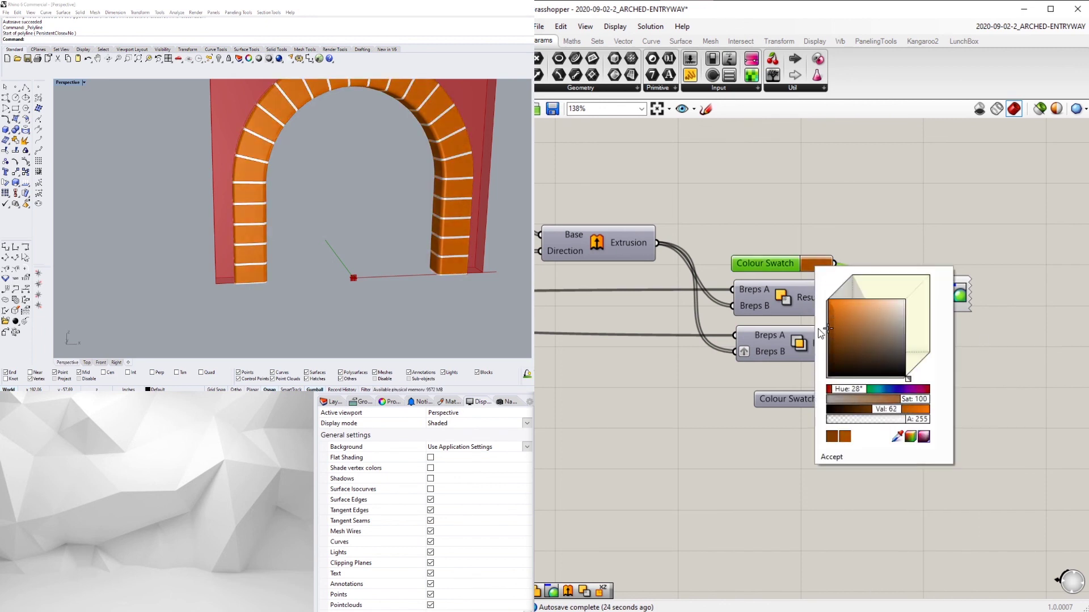
{"action": "left_click", "coordinate": [1074, 327]}
- Align the grout's Custom Preview vertically with the bricks' Custom Preview above it
{"action": "right_click_drag", "start_coordinate": [930, 343], "coordinate": [932, 323]}
{"action": "scroll", "coordinate": [932, 323], "scroll_direction": "up", "scroll_amount": 1}
{"action": "left_click", "coordinate": [903, 366]}
{"action": "left_click", "coordinate": [937, 440]}
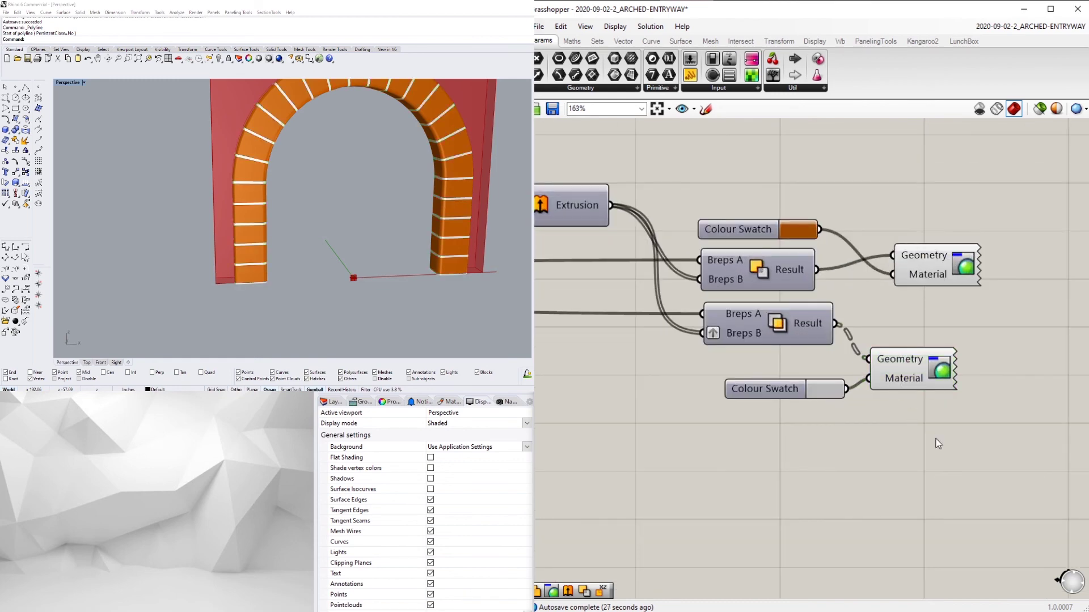
{"action": "left_click_drag", "start_coordinate": [936, 440], "coordinate": [918, 266]}
{"action": "left_click", "coordinate": [930, 397]}
{"action": "left_click", "coordinate": [941, 433]}
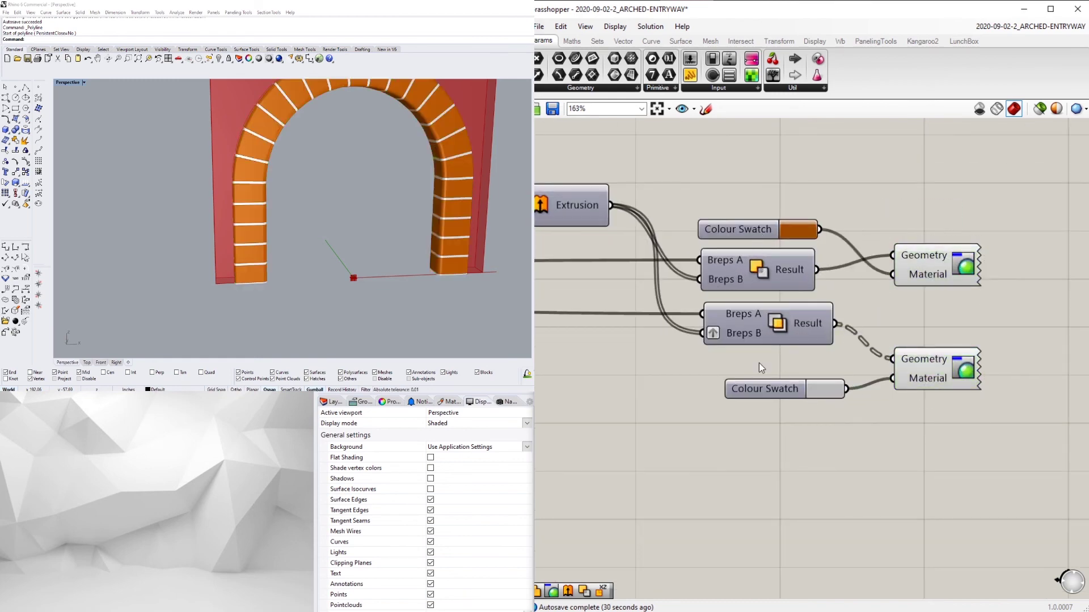
- Align the left edges of both Colour Swatches, the Solid Difference and the Solid Intersection
{"action": "left_click_drag", "start_coordinate": [775, 407], "coordinate": [756, 230]}
{"action": "left_click", "coordinate": [766, 408]}
{"action": "left_click_drag", "start_coordinate": [772, 408], "coordinate": [736, 205]}
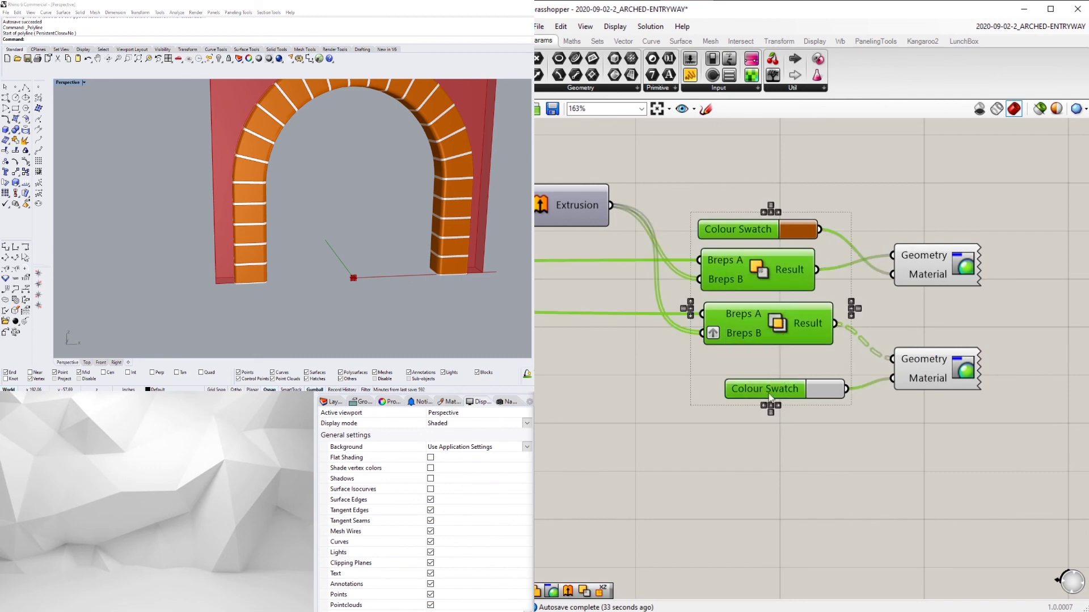
{"action": "left_click", "coordinate": [771, 413]}
{"action": "left_click", "coordinate": [763, 406]}
{"action": "left_click", "coordinate": [850, 412]}
- Turn on the preview of the wall's Custom Preview and its Colour Swatch
{"action": "scroll", "coordinate": [896, 406], "scroll_direction": "down", "scroll_amount": 3}
{"action": "scroll", "coordinate": [925, 407], "scroll_direction": "up", "scroll_amount": 2}
{"action": "left_click_drag", "start_coordinate": [986, 415], "coordinate": [941, 320]}
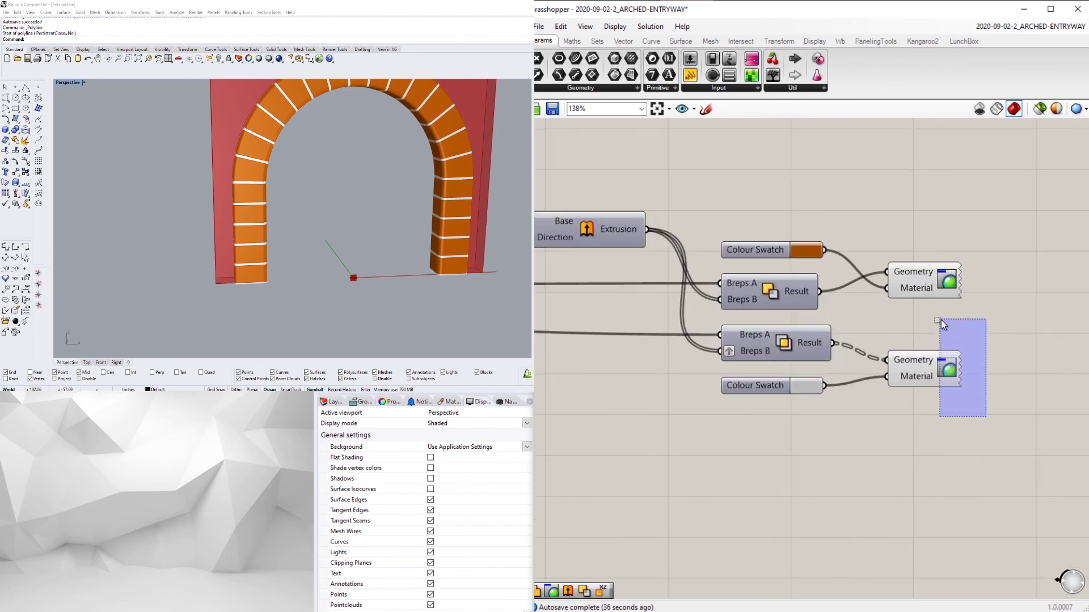
{"action": "scroll", "coordinate": [794, 422], "scroll_direction": "down", "scroll_amount": 3}
{"action": "right_click_drag", "start_coordinate": [789, 426], "coordinate": [916, 401]}
{"action": "scroll", "coordinate": [980, 423], "scroll_direction": "down", "scroll_amount": 2}
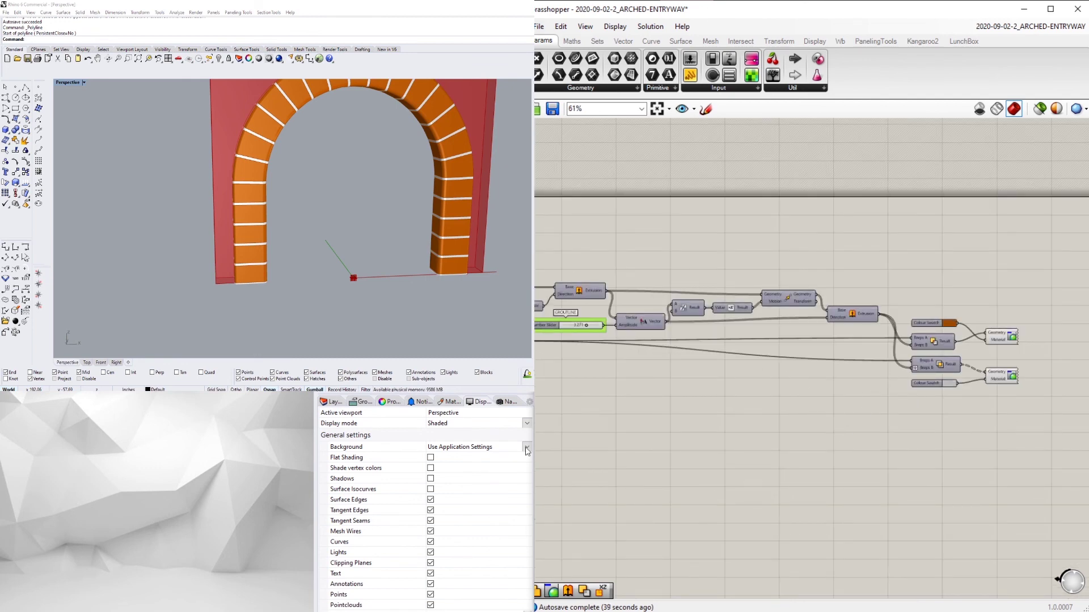
{"action": "right_click_drag", "start_coordinate": [772, 306], "coordinate": [1021, 244]}
{"action": "right_click_drag", "start_coordinate": [606, 354], "coordinate": [853, 394]}
{"action": "right_click_drag", "start_coordinate": [674, 319], "coordinate": [1071, 272]}
{"action": "scroll", "coordinate": [703, 361], "scroll_direction": "up", "scroll_amount": 3}
{"action": "left_click_drag", "start_coordinate": [744, 389], "coordinate": [621, 288]}
{"action": "middle_click", "coordinate": [661, 303]}
{"action": "left_click", "coordinate": [680, 280]}
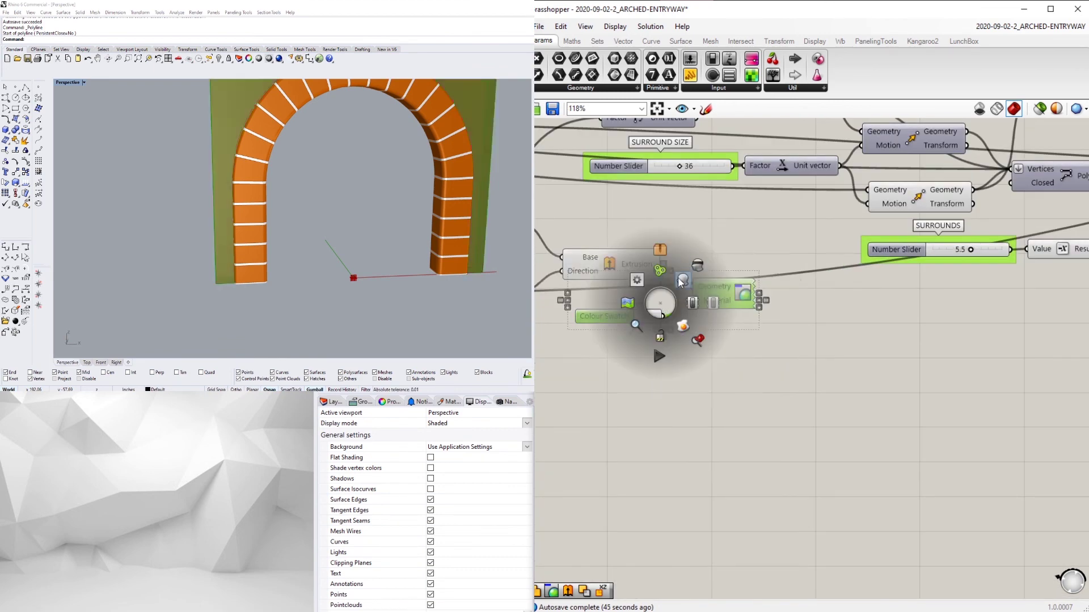
{"action": "left_click", "coordinate": [676, 242]}
{"action": "scroll", "coordinate": [360, 172], "scroll_direction": "down", "scroll_amount": 5}
{"action": "scroll", "coordinate": [347, 156], "scroll_direction": "up", "scroll_amount": 3}
{"action": "right_click_drag", "start_coordinate": [360, 173], "coordinate": [397, 161]}
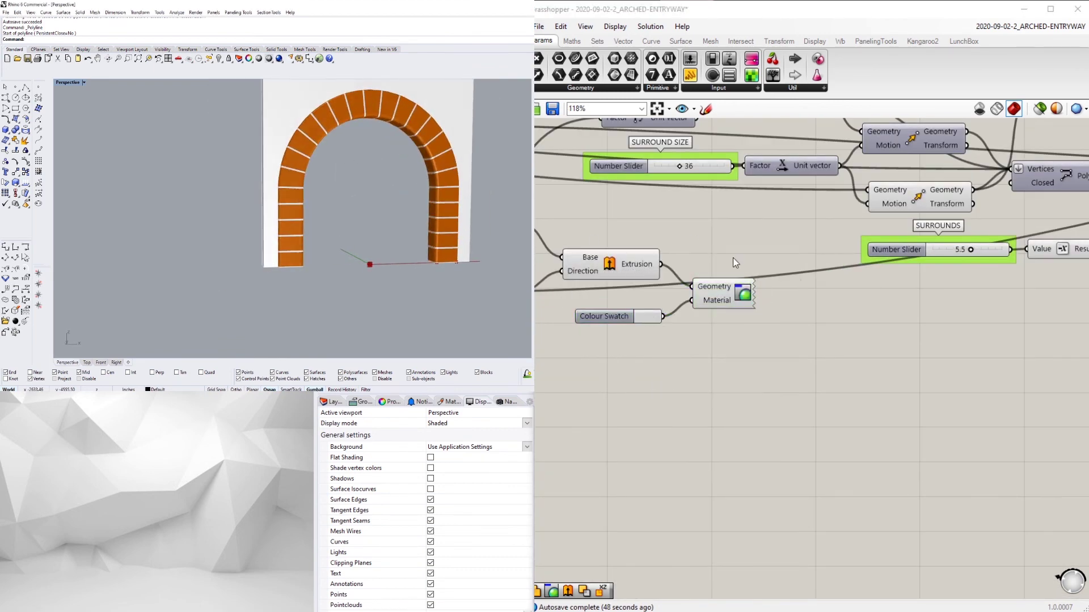
- Set the wall's Colour Swatch to dark grey with hue 0, saturation 0 and value 37
{"action": "scroll", "coordinate": [733, 262], "scroll_direction": "up", "scroll_amount": 1}
{"action": "left_click", "coordinate": [646, 316]}
{"action": "left_click_drag", "start_coordinate": [717, 376], "coordinate": [761, 402]}
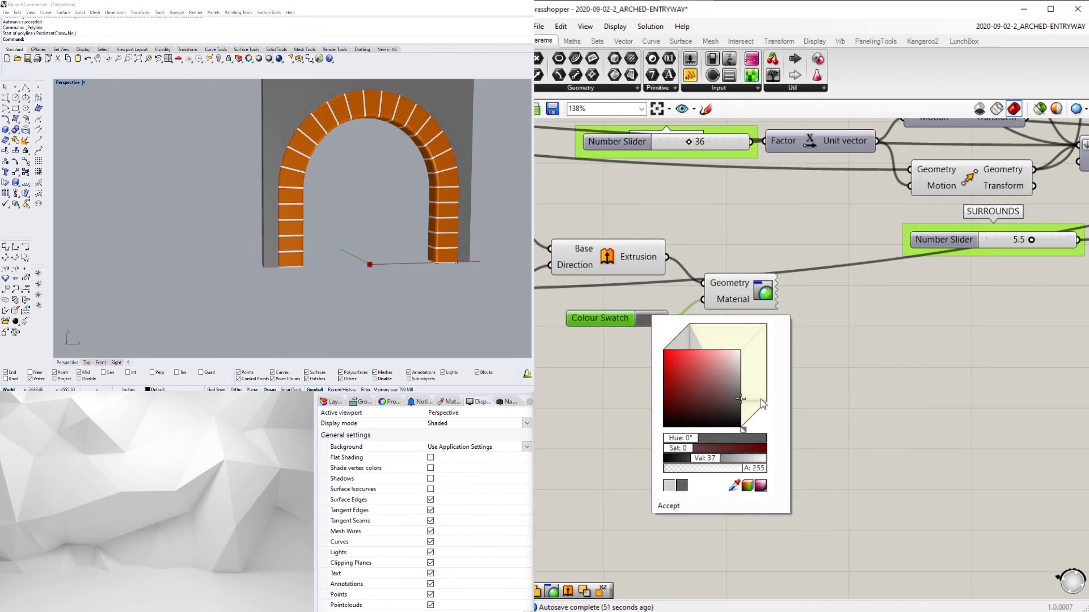
- Review the definition from the brick and grout previews back to the mirrored arch lines and wall size sliders
{"action": "scroll", "coordinate": [926, 378], "scroll_direction": "down", "scroll_amount": 7}
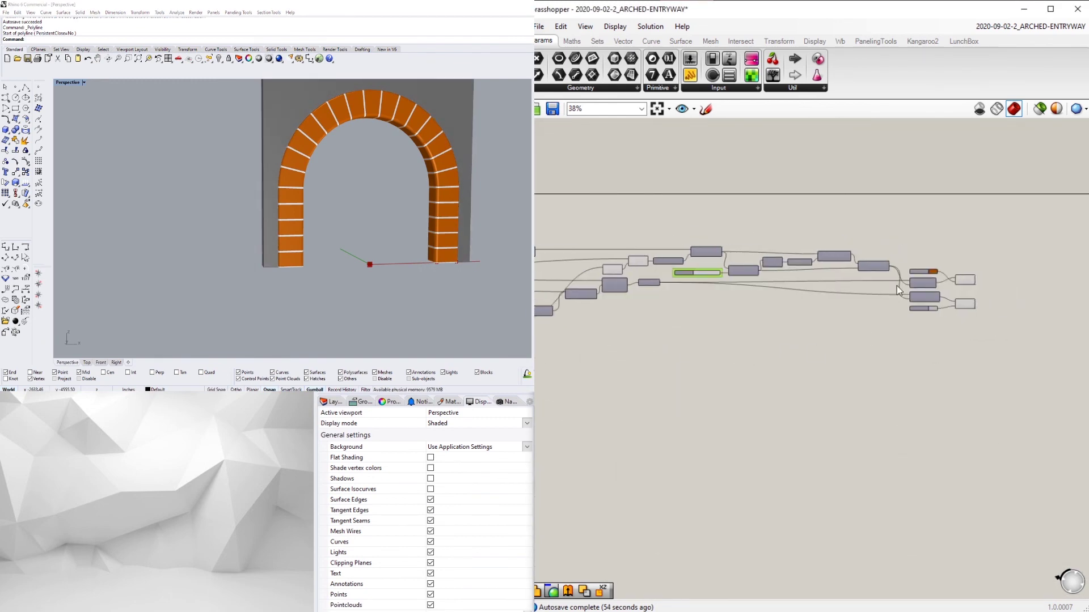
{"action": "scroll", "coordinate": [698, 271], "scroll_direction": "up", "scroll_amount": 6}
{"action": "scroll", "coordinate": [727, 188], "scroll_direction": "down", "scroll_amount": 6}
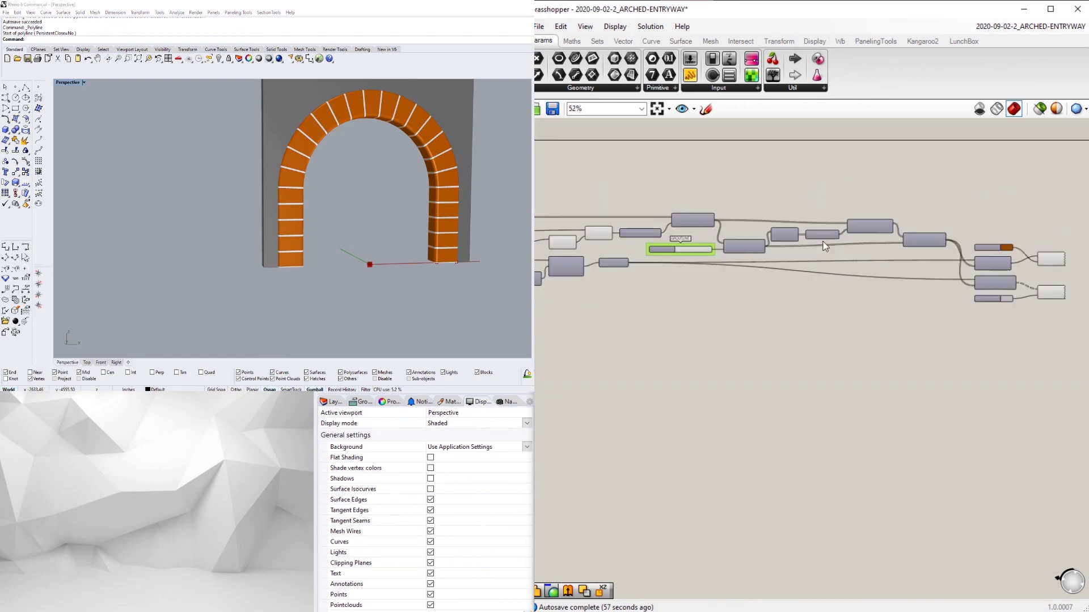
{"action": "scroll", "coordinate": [827, 248], "scroll_direction": "up", "scroll_amount": 1}
{"action": "scroll", "coordinate": [676, 312], "scroll_direction": "down", "scroll_amount": 4}
{"action": "scroll", "coordinate": [710, 199], "scroll_direction": "up", "scroll_amount": 3}
{"action": "scroll", "coordinate": [710, 199], "scroll_direction": "up", "scroll_amount": 3}
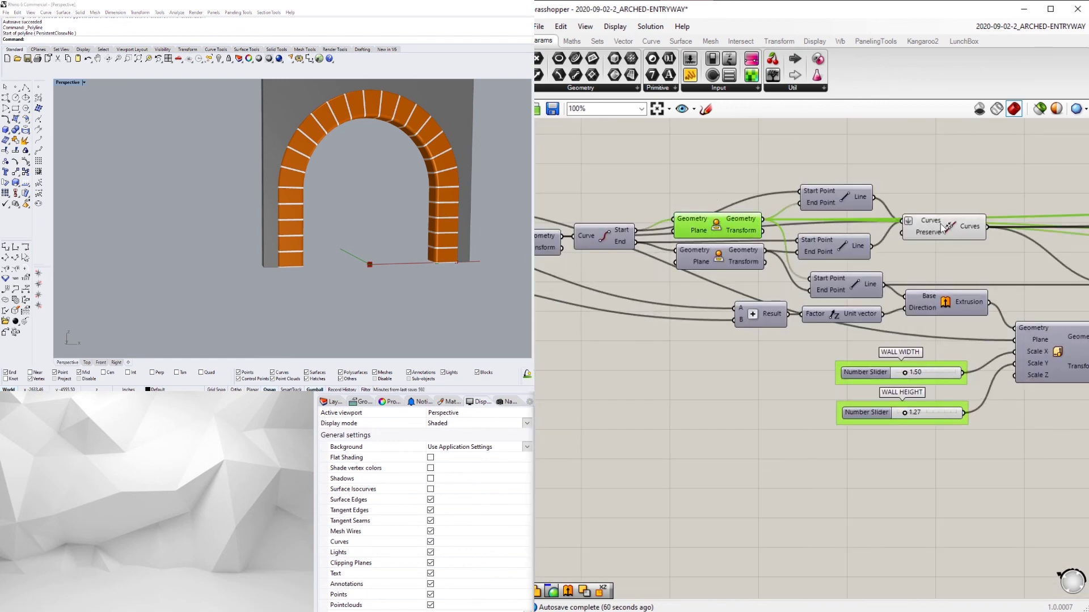
{"action": "left_click", "coordinate": [926, 171]}
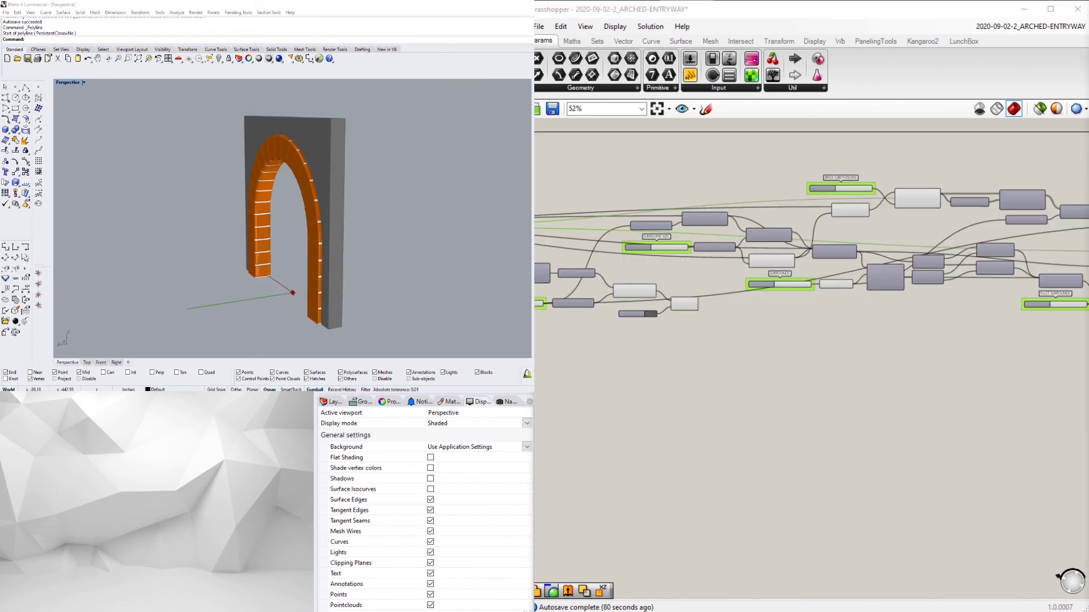
- Turn on the preview of the Extrude that precedes the GROUTLINE vector to show the cutting surfaces at the arch's base
{"action": "scroll", "coordinate": [877, 360], "scroll_direction": "up", "scroll_amount": 4}
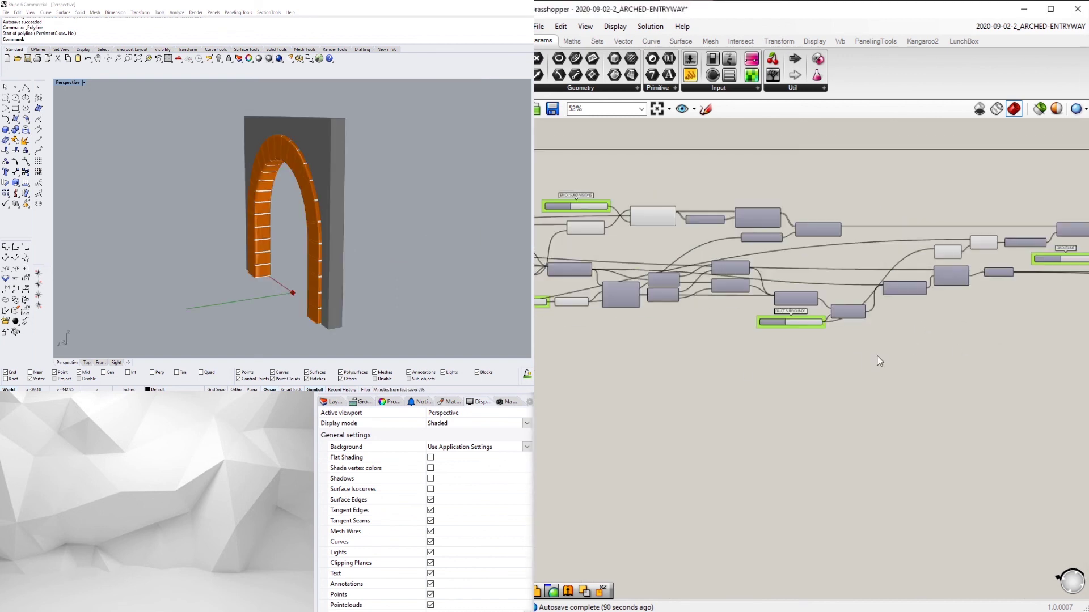
{"action": "right_click", "coordinate": [742, 248]}
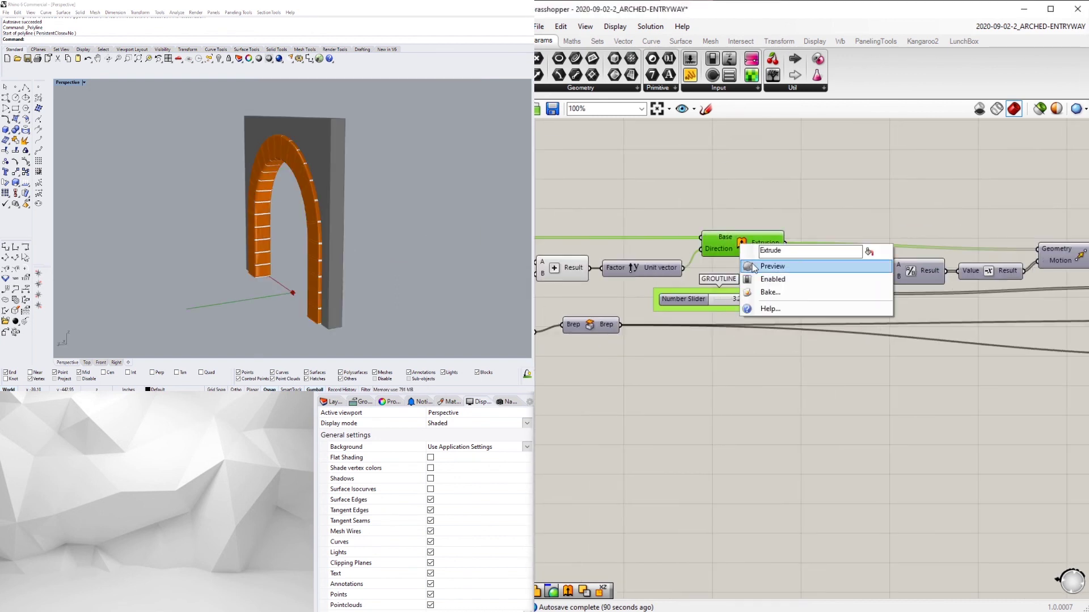
{"action": "left_click", "coordinate": [777, 266]}
{"action": "scroll", "coordinate": [279, 311], "scroll_direction": "up", "scroll_amount": 5}
{"action": "scroll", "coordinate": [279, 311], "scroll_direction": "up", "scroll_amount": 5}
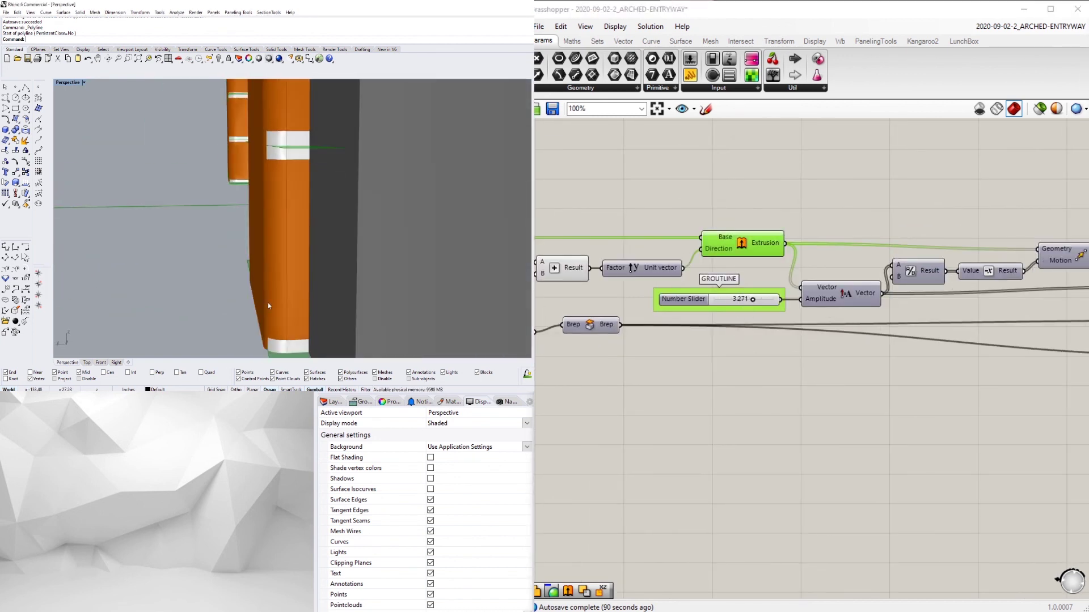
{"action": "scroll", "coordinate": [807, 220], "scroll_direction": "down", "scroll_amount": 2}
{"action": "scroll", "coordinate": [788, 306], "scroll_direction": "up", "scroll_amount": 4}
- Check the Multiplication and Addition that drive the cutting surfaces' extrusion depth, nudging the Addition away from the Unit Y
{"action": "right_click_drag", "start_coordinate": [807, 220], "coordinate": [1084, 264]}
{"action": "scroll", "coordinate": [785, 304], "scroll_direction": "down", "scroll_amount": 2}
{"action": "left_click_drag", "start_coordinate": [819, 296], "coordinate": [801, 294]}
{"action": "left_click", "coordinate": [885, 269]}
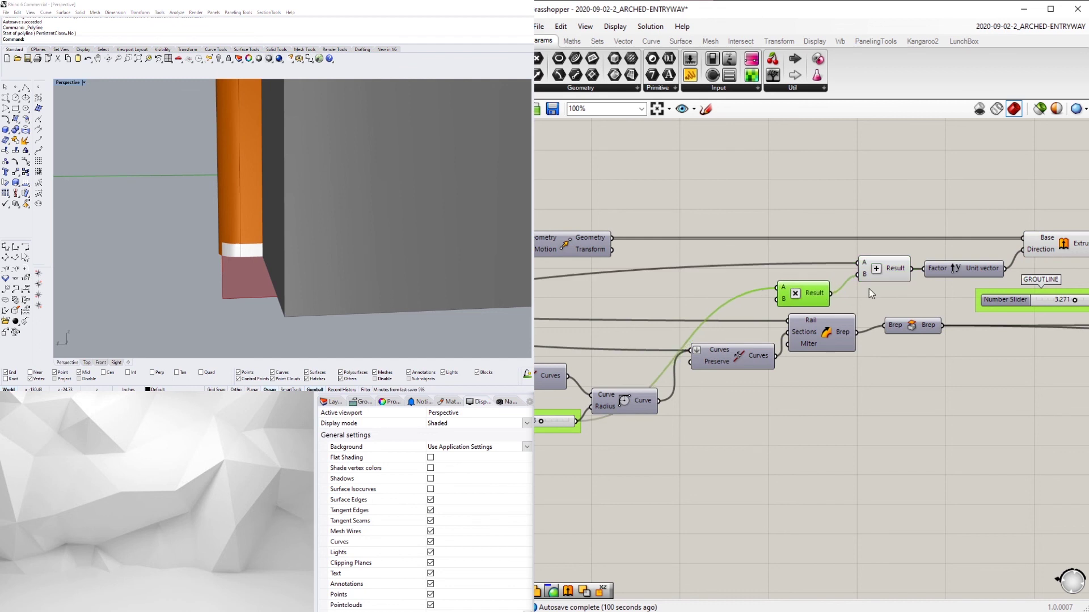
{"action": "left_click_drag", "start_coordinate": [885, 277], "coordinate": [874, 277]}
{"action": "mouse_move", "coordinate": [886, 269]}
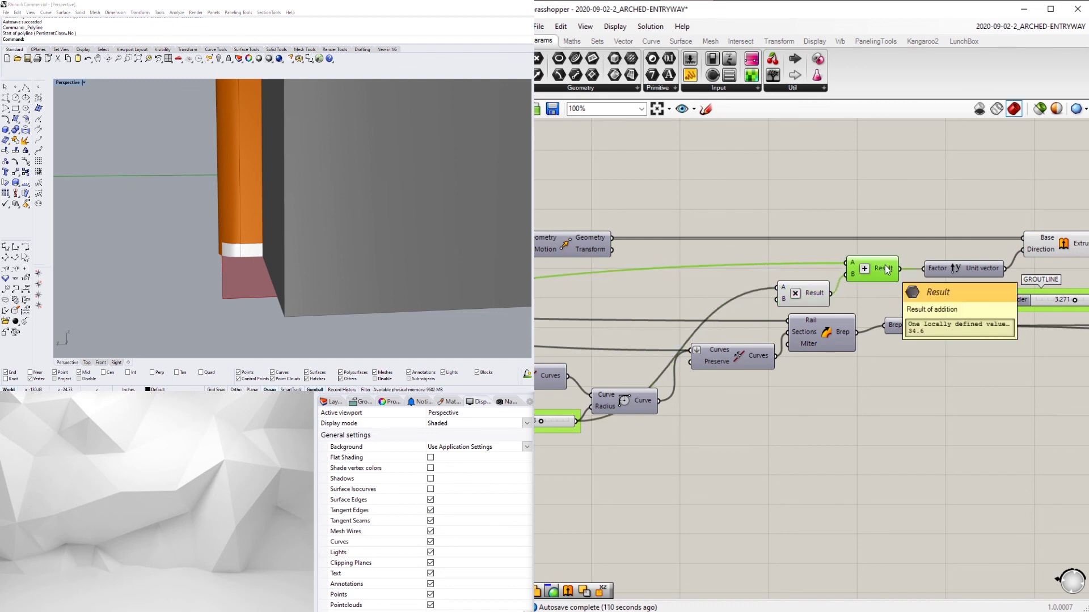
{"action": "right_click_drag", "start_coordinate": [873, 271], "coordinate": [796, 271]}
{"action": "left_click", "coordinate": [975, 254]}
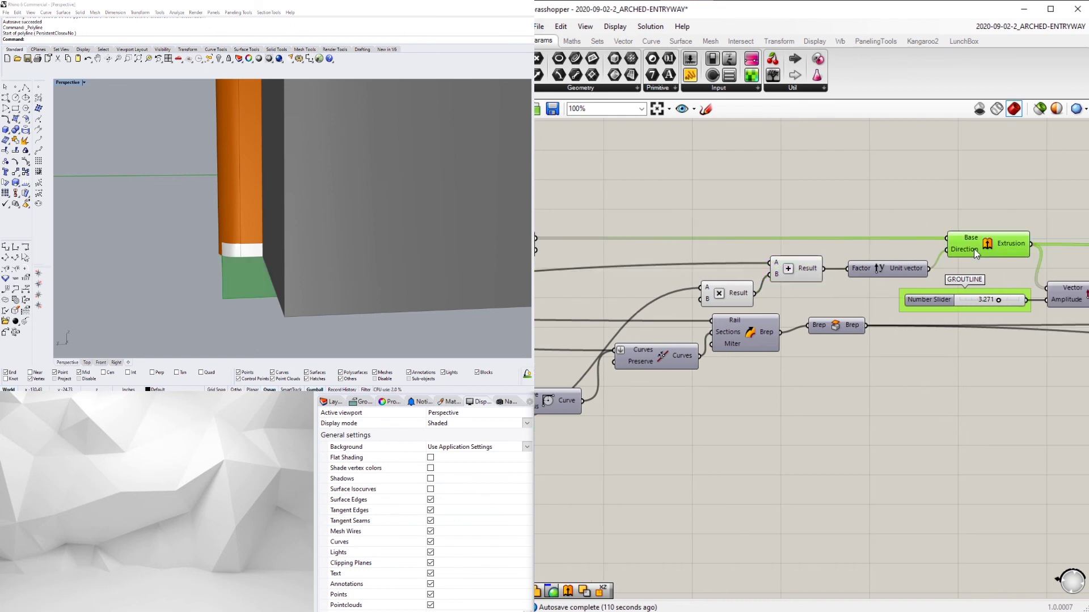
- Move the Multiplication and Addition farther from the Unit Y and add a second Addition component above them
{"action": "left_click", "coordinate": [801, 271]}
{"action": "left_click_drag", "start_coordinate": [804, 301], "coordinate": [750, 271]}
{"action": "left_click", "coordinate": [784, 217]}
{"action": "double_click", "coordinate": [800, 209]}
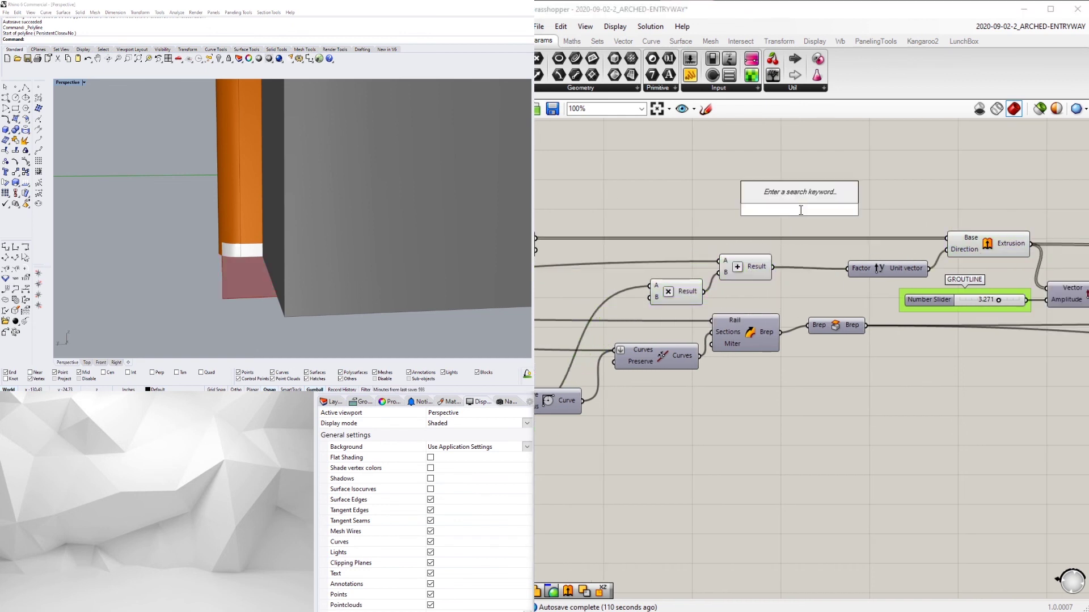
{"action": "type", "text": "add"}
{"action": "left_click", "coordinate": [783, 183]}
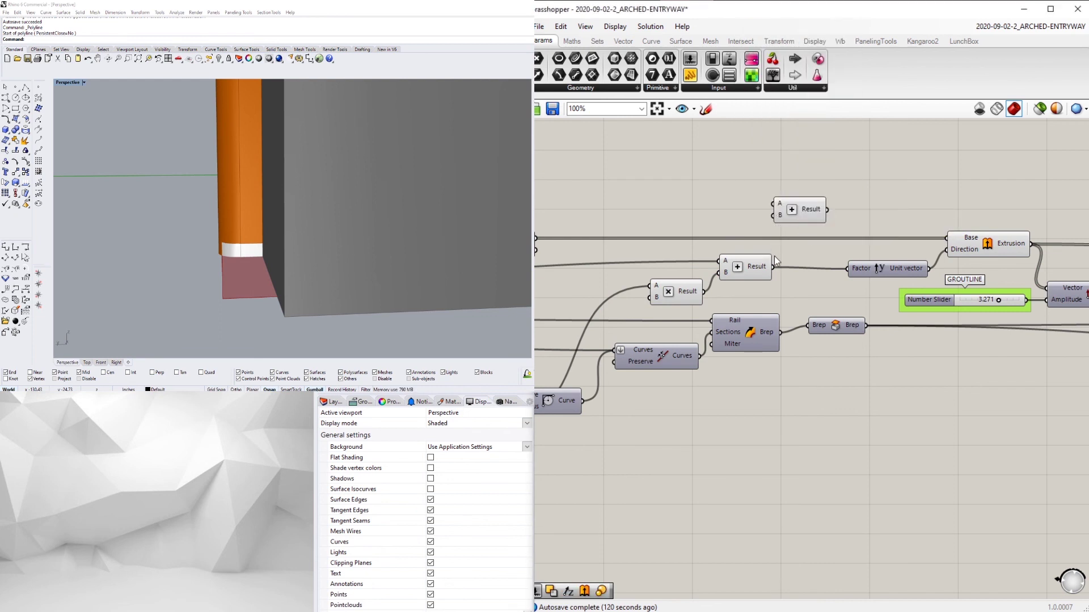
- Feed the first Addition's result and a new 1.1 Number Slider into the second Addition, and its result into the Unit Y Factor
{"action": "double_click", "coordinate": [684, 226]}
{"action": "type", "text": "1.1"}
{"action": "key", "text": "Return"}
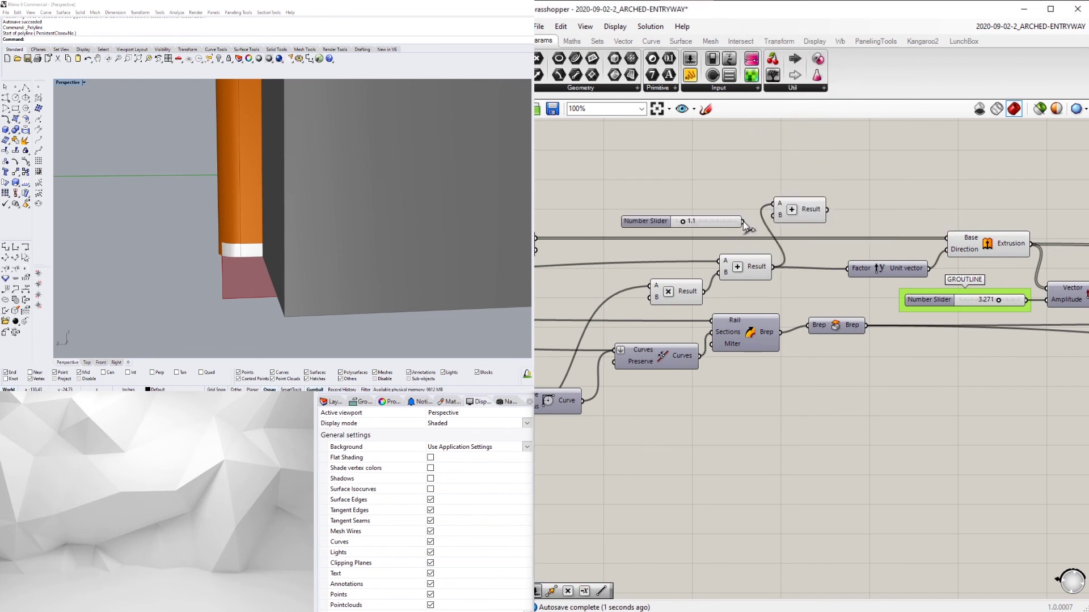
{"action": "left_click_drag", "start_coordinate": [743, 221], "coordinate": [775, 216]}
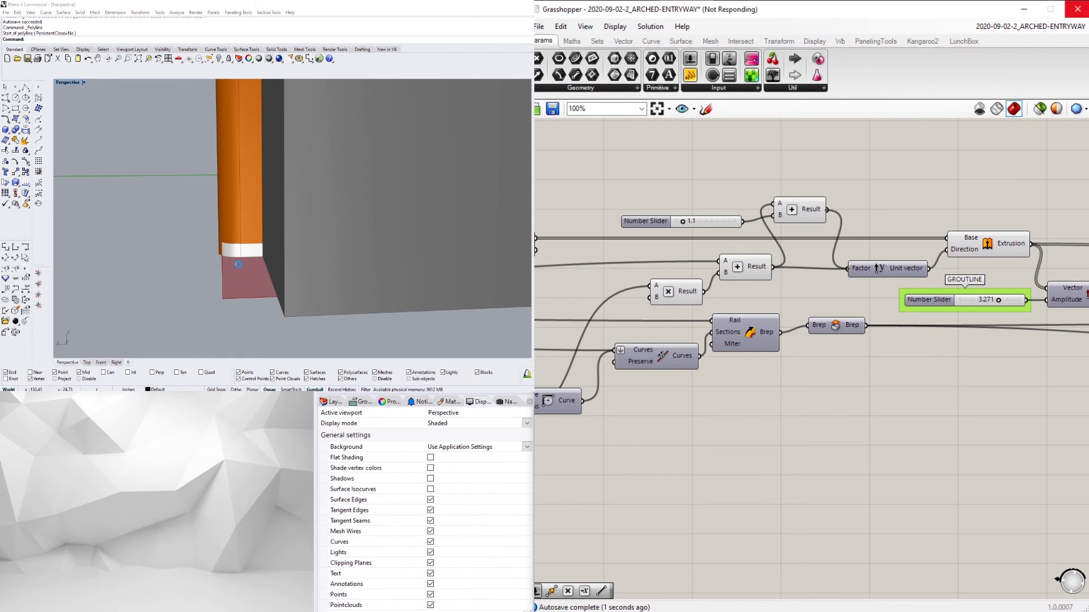
- Inspect the extended cutting surfaces around the bricks, and reposition the 1.1 slider and second Addition closer together
{"action": "right_click_drag", "start_coordinate": [316, 301], "coordinate": [343, 284]}
{"action": "scroll", "coordinate": [811, 180], "scroll_direction": "down", "scroll_amount": 2}
{"action": "right_click_drag", "start_coordinate": [944, 210], "coordinate": [924, 243]}
{"action": "scroll", "coordinate": [678, 238], "scroll_direction": "up", "scroll_amount": 3}
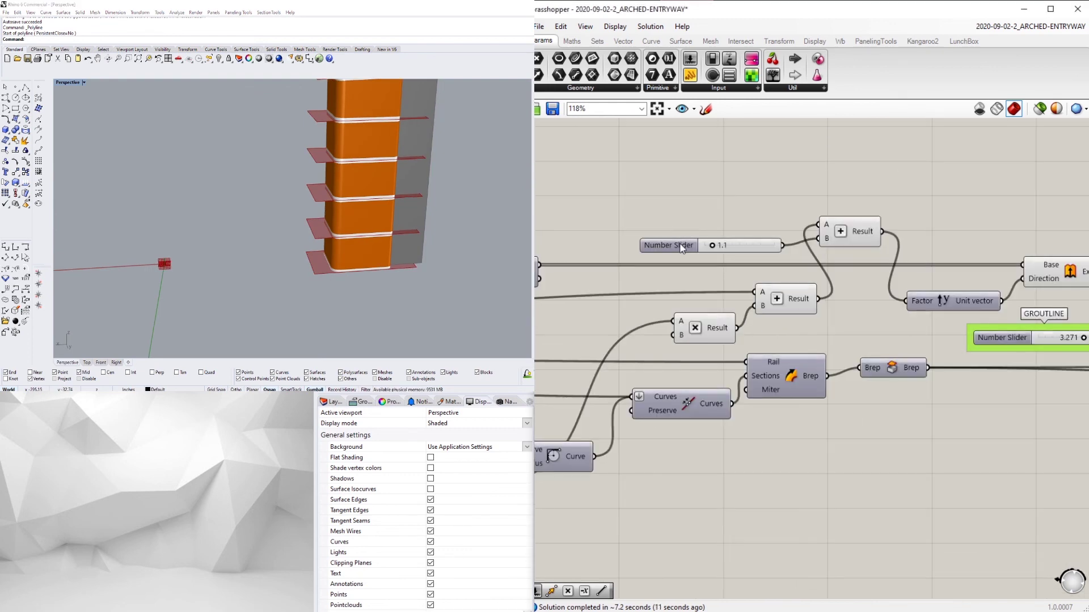
{"action": "left_click_drag", "start_coordinate": [888, 172], "coordinate": [718, 243]}
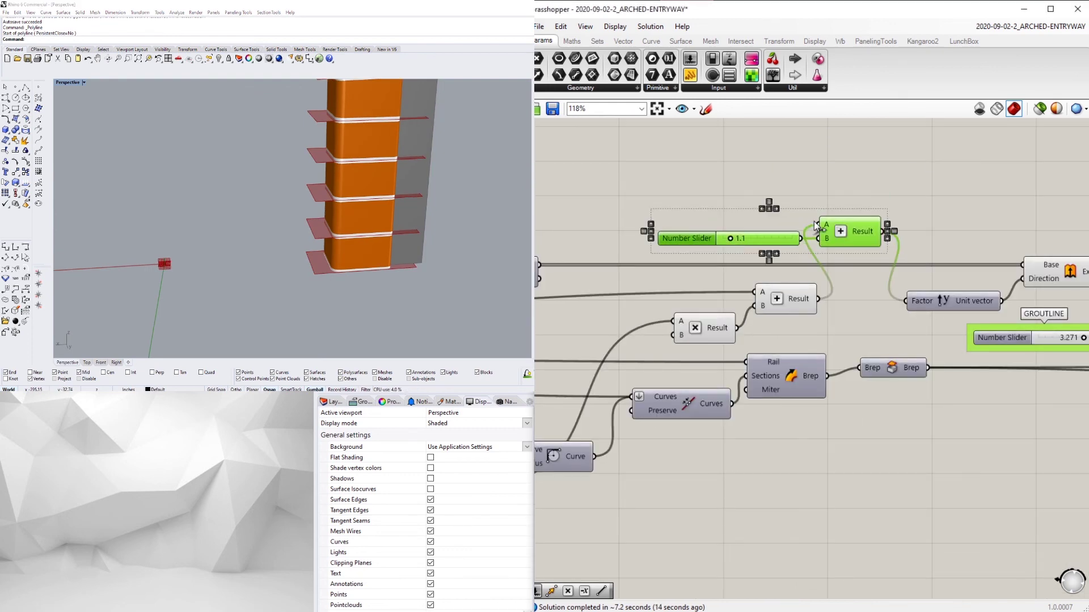
{"action": "left_click_drag", "start_coordinate": [841, 228], "coordinate": [861, 245]}
{"action": "scroll", "coordinate": [860, 245], "scroll_direction": "up", "scroll_amount": 3}
{"action": "left_click", "coordinate": [838, 281]}
{"action": "right_click", "coordinate": [839, 285]}
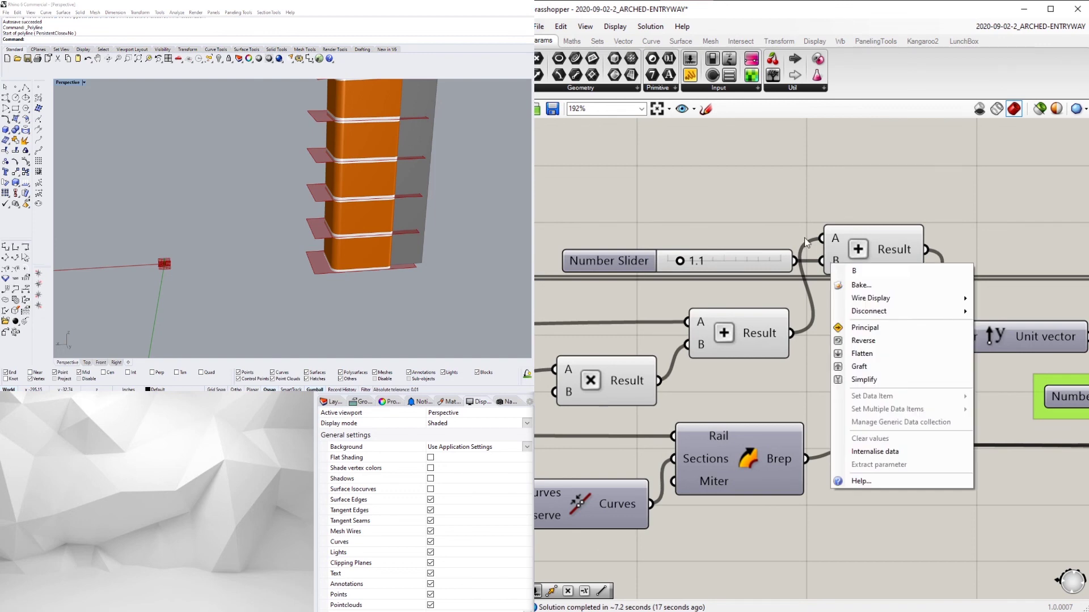
{"action": "left_click", "coordinate": [641, 270]}
{"action": "left_click", "coordinate": [799, 211]}
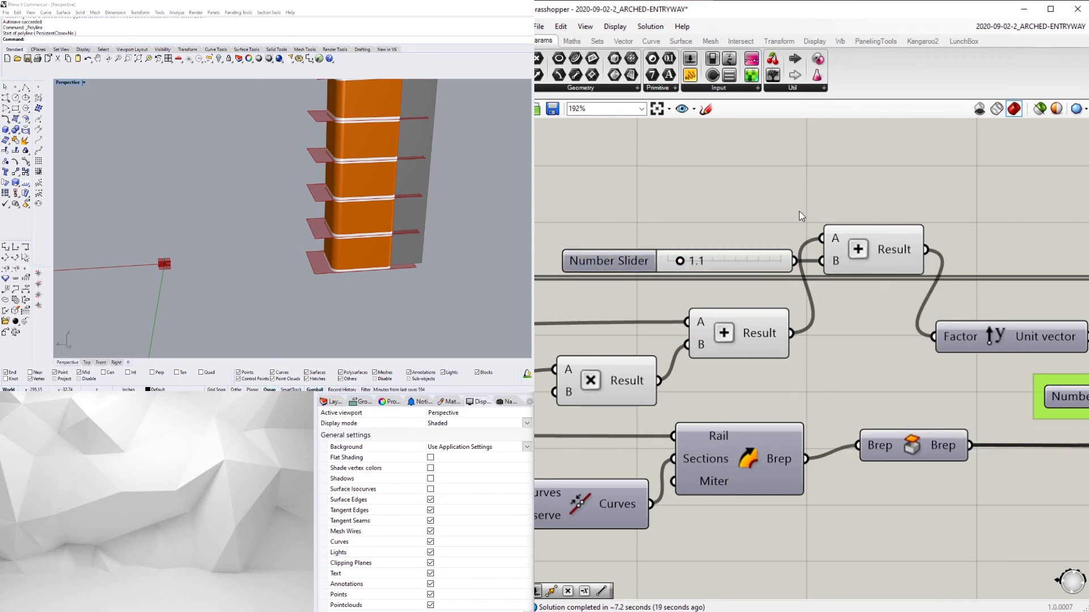
- Turn off the preview of the Extrude before the GROUTLINE vector and view the whole arched entryway
{"action": "scroll", "coordinate": [809, 262], "scroll_direction": "down", "scroll_amount": 8}
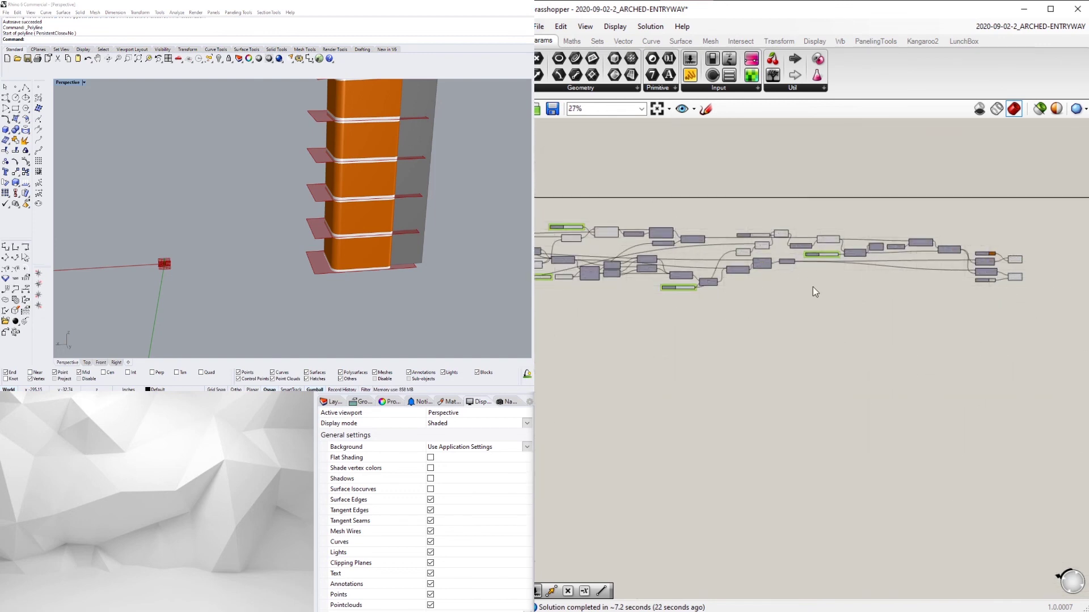
{"action": "scroll", "coordinate": [812, 287], "scroll_direction": "up", "scroll_amount": 3}
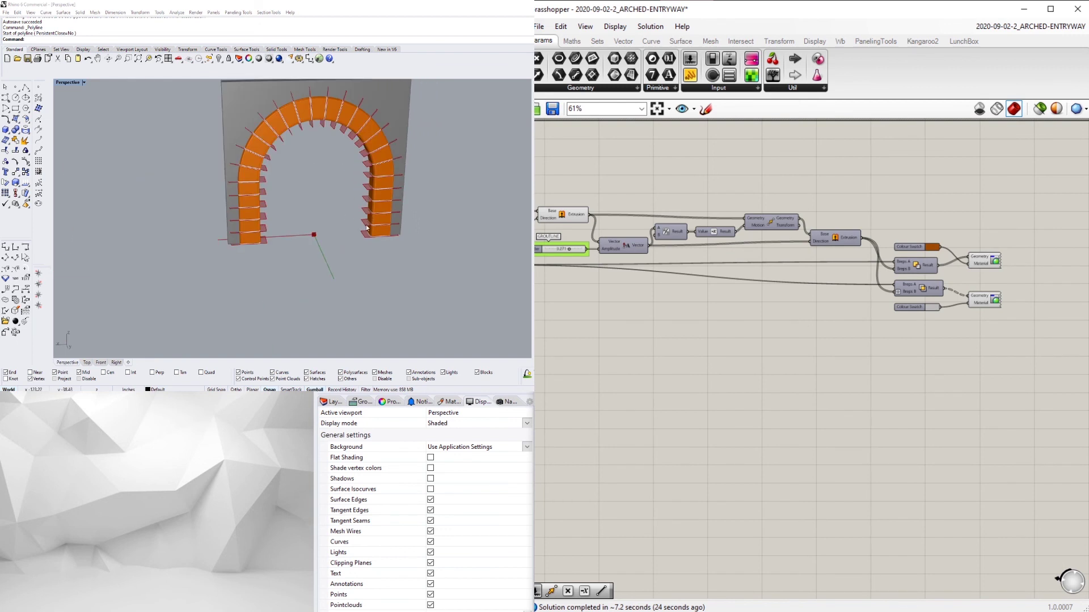
{"action": "scroll", "coordinate": [712, 199], "scroll_direction": "up", "scroll_amount": 4}
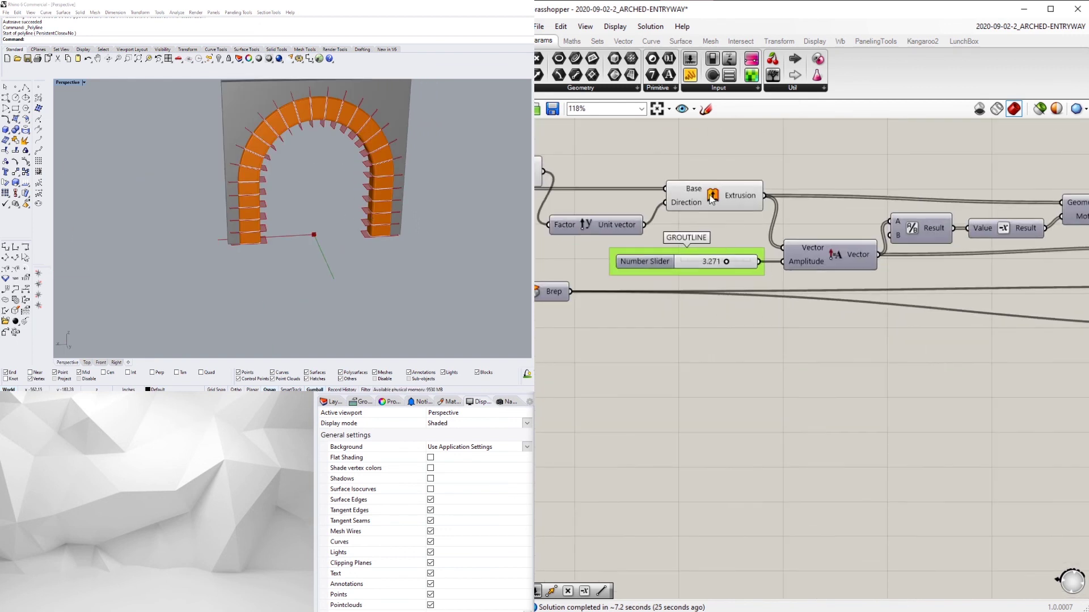
{"action": "right_click", "coordinate": [713, 199]}
{"action": "left_click", "coordinate": [738, 216]}
{"action": "right_click_drag", "start_coordinate": [408, 207], "coordinate": [282, 274]}
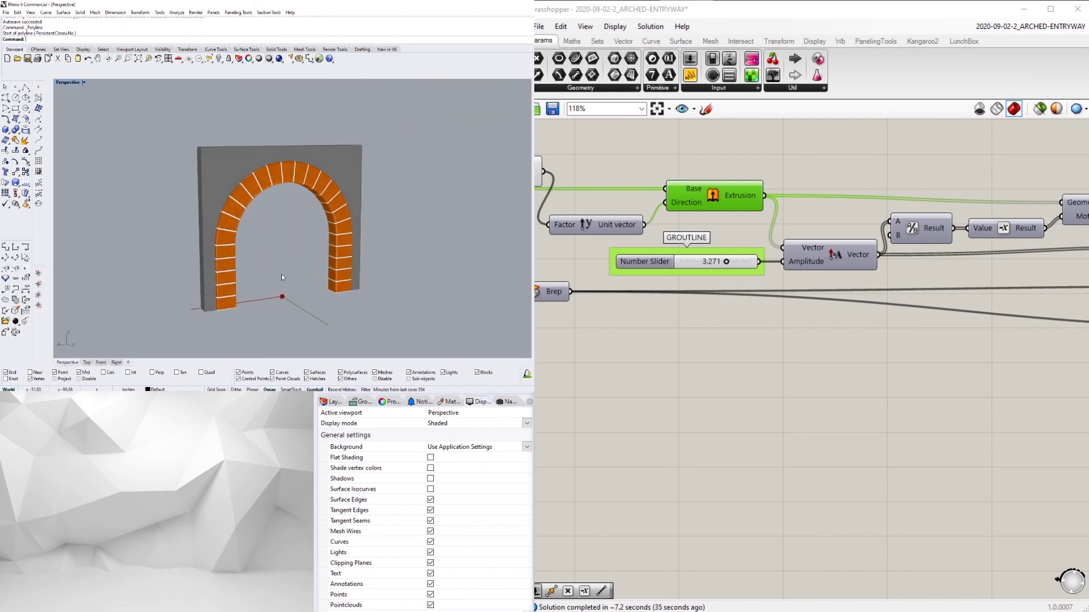
{"action": "left_click", "coordinate": [665, 378]}
{"action": "right_click_drag", "start_coordinate": [286, 227], "coordinate": [341, 194]}
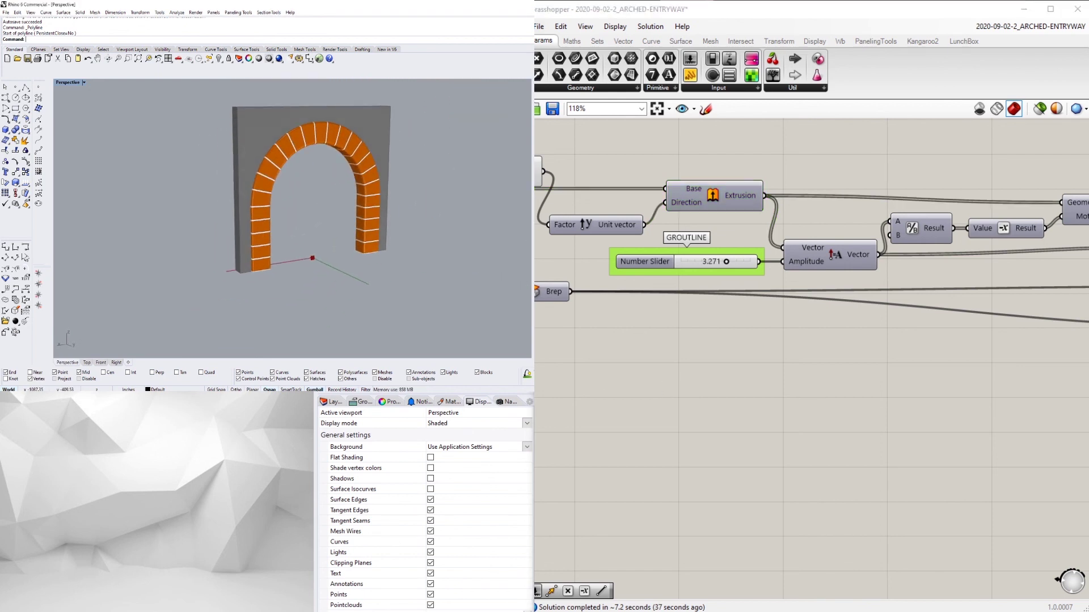